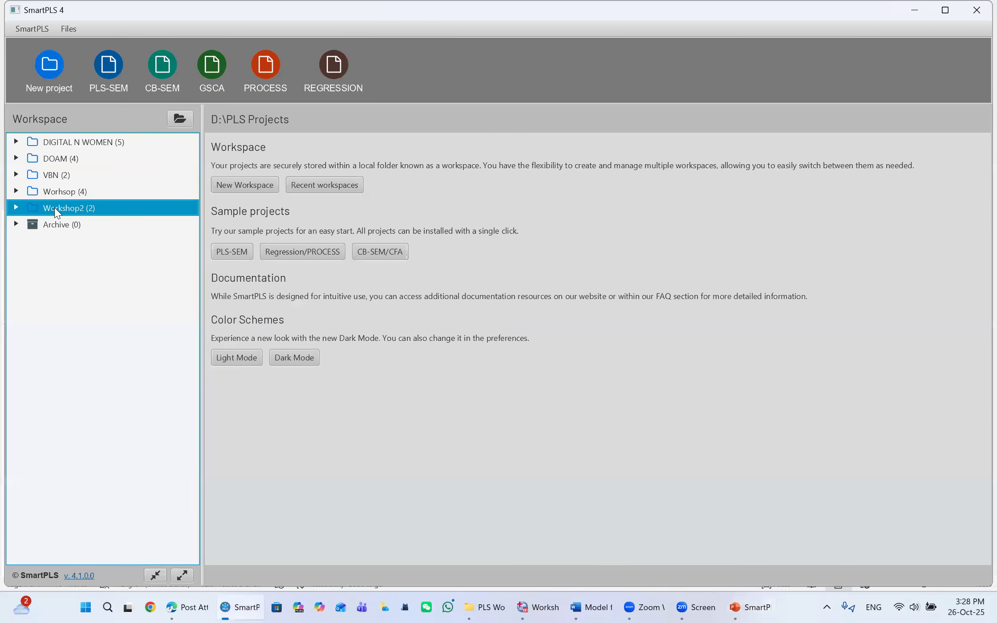
Open the PLS-SEM model in the Workshop2 project to view its path diagram, and return to the workspace
{"action": "left_click", "coordinate": [17, 207]}
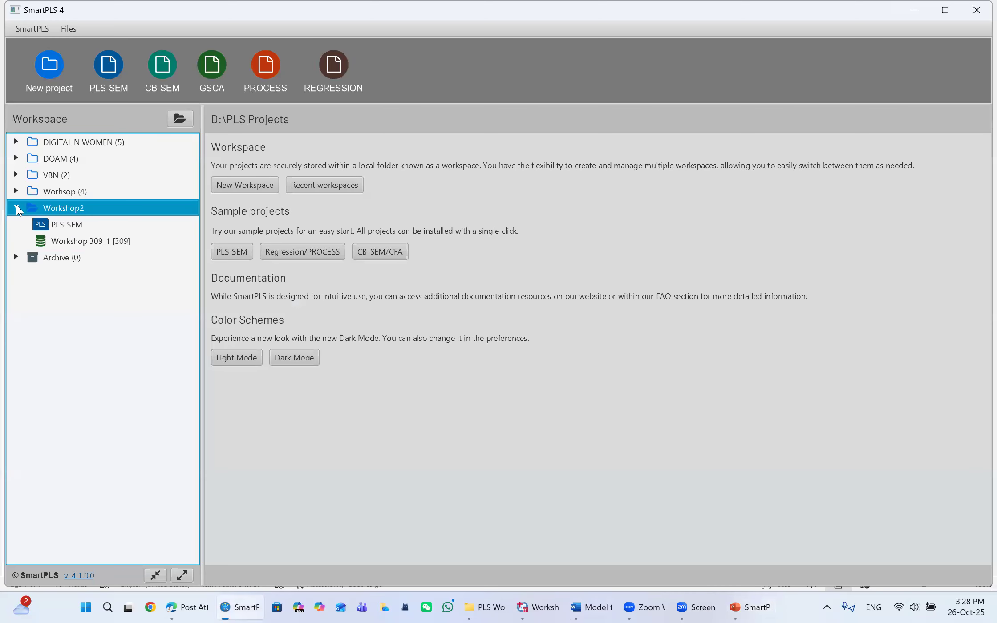
{"action": "left_click", "coordinate": [58, 227]}
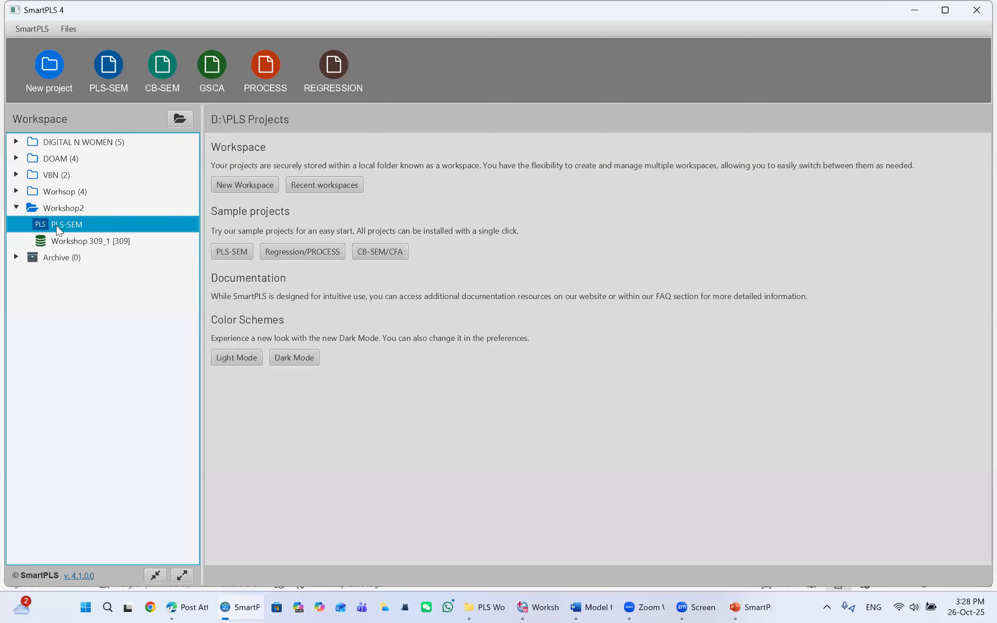
{"action": "double_click", "coordinate": [55, 226]}
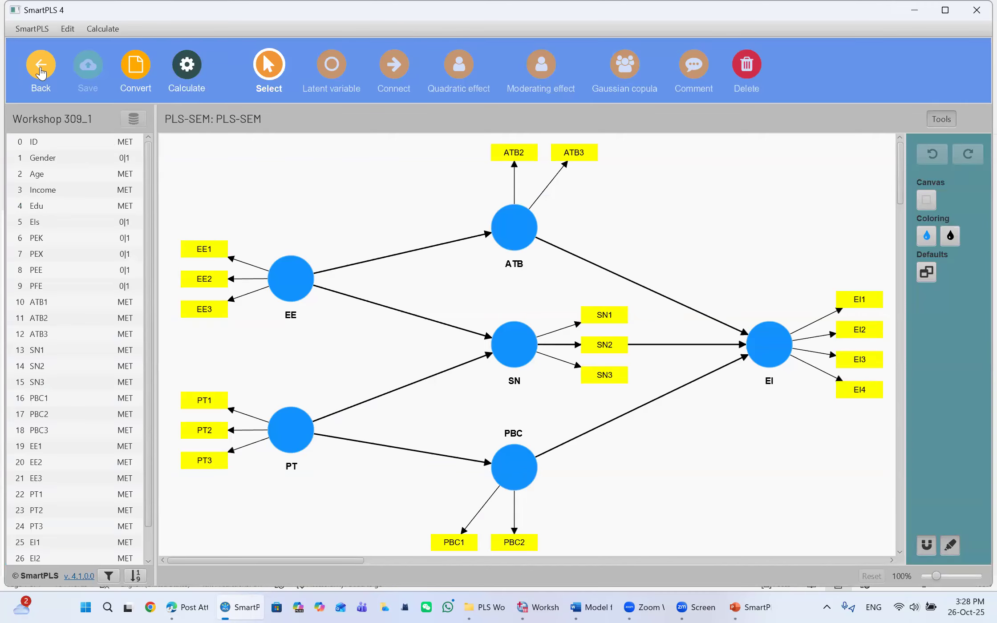
{"action": "left_click", "coordinate": [40, 71]}
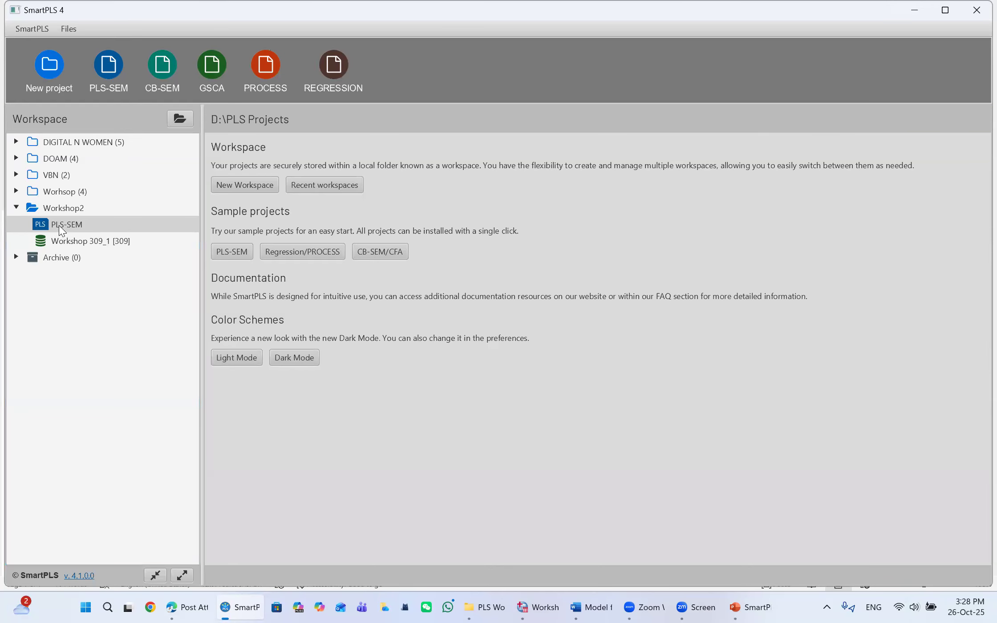
Create a new project named Lecture2 in the workspace
{"action": "left_click", "coordinate": [53, 69]}
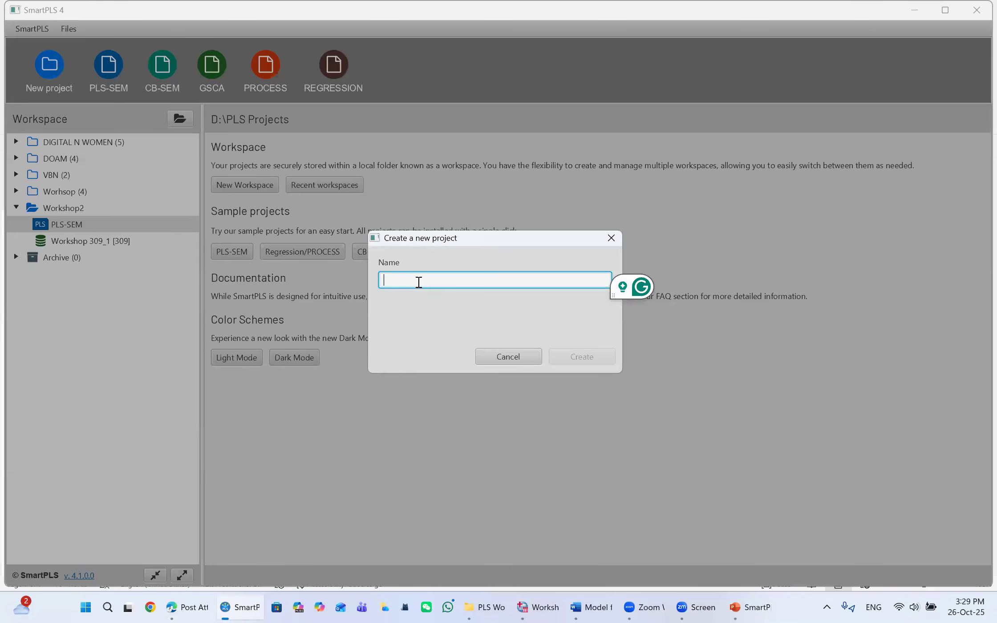
{"action": "type", "text": "Lecu"}
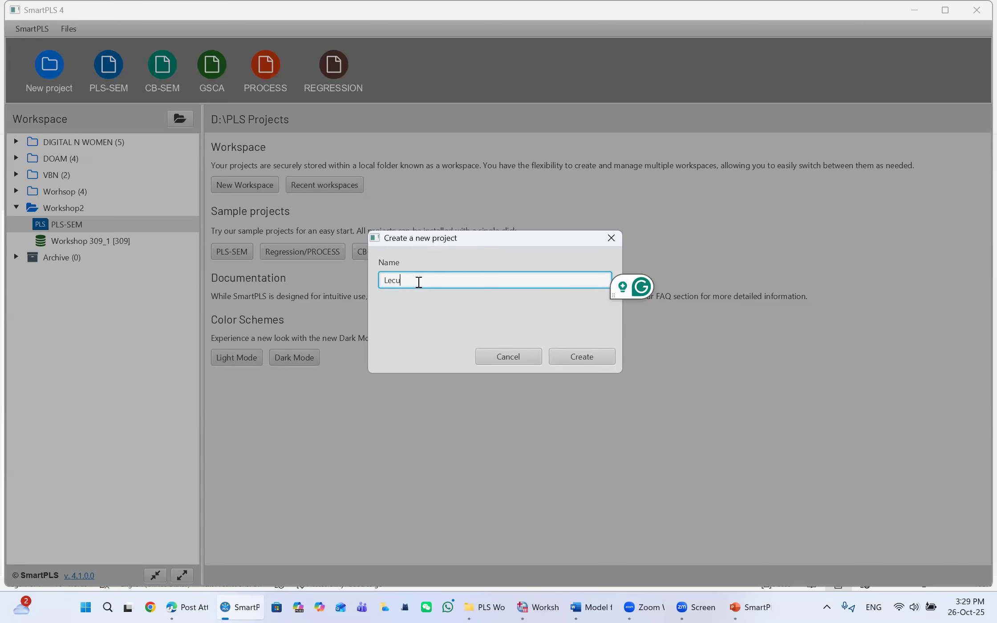
{"action": "key", "text": "BackSpace"}
{"action": "key", "text": "BackSpace"}
{"action": "type", "text": "cutr"}
{"action": "key", "text": "BackSpace"}
{"action": "key", "text": "BackSpace"}
{"action": "key", "text": "BackSpace"}
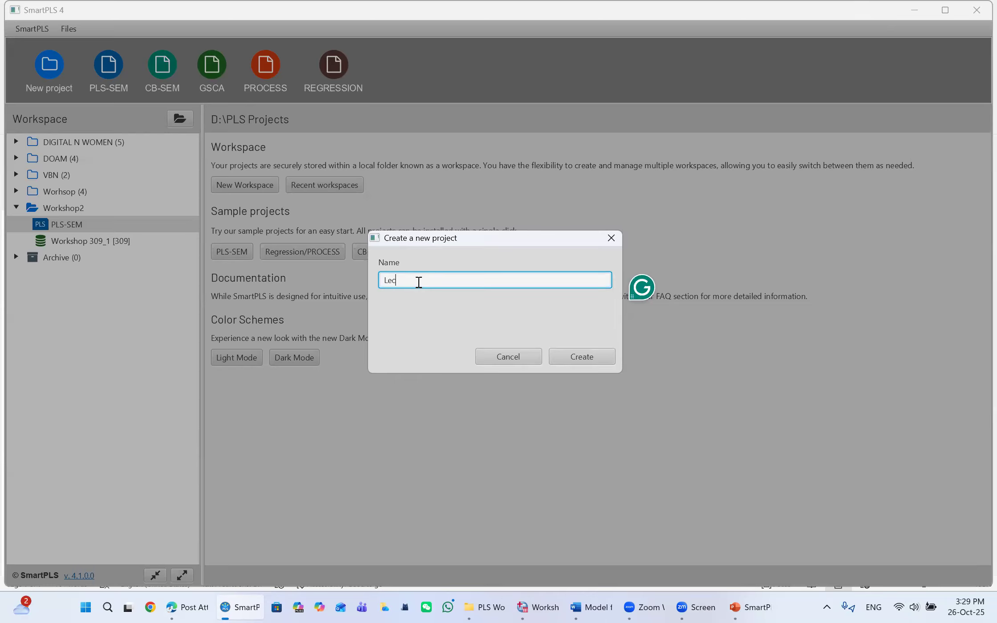
{"action": "type", "text": "ture2"}
{"action": "left_click", "coordinate": [591, 357]}
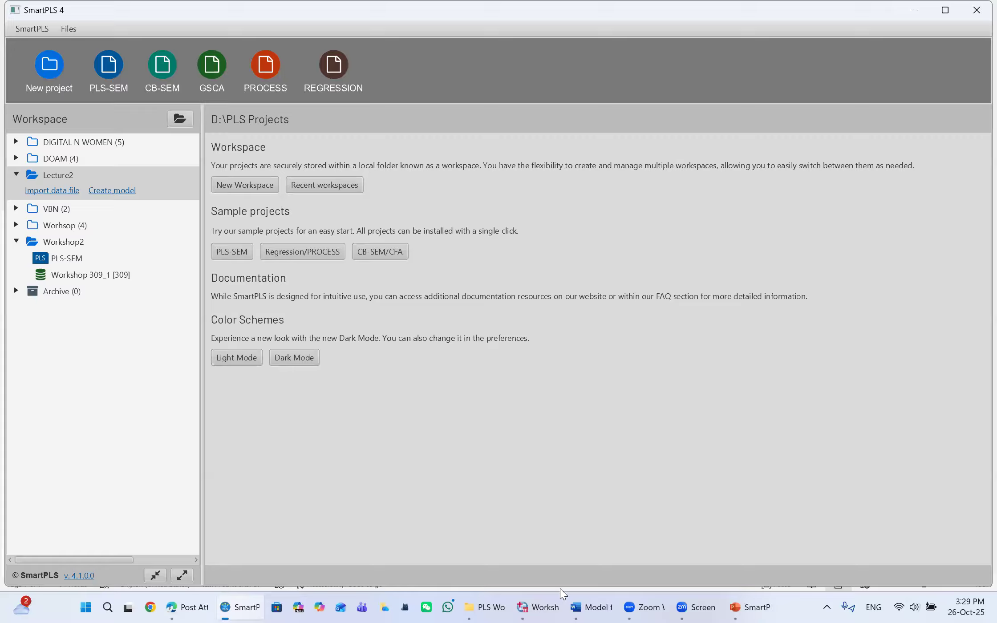
Switch to the Workshop 309_1.sav dataset in SPSS, show its variable definitions and widen the Label column to read the full labels
{"action": "left_click", "coordinate": [538, 608]}
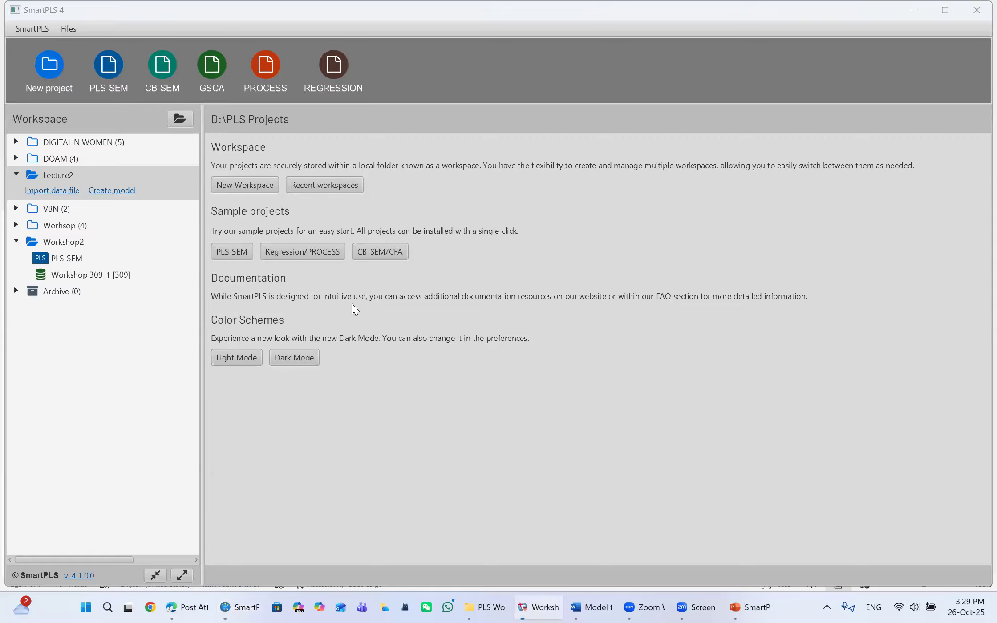
{"action": "scroll", "coordinate": [449, 325], "scroll_direction": "up", "scroll_amount": 15}
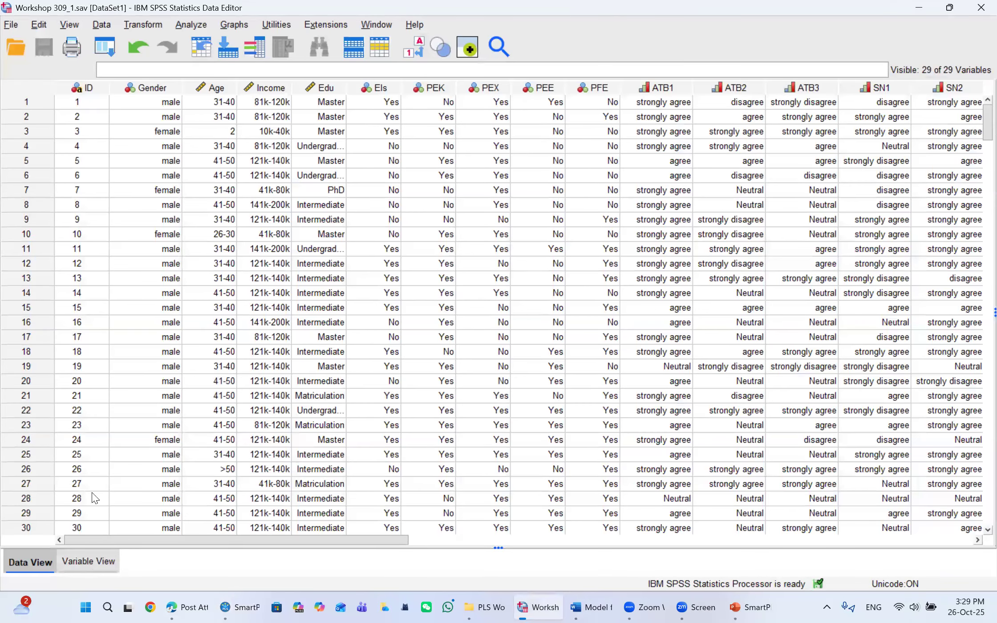
{"action": "key", "text": "ctrl+t"}
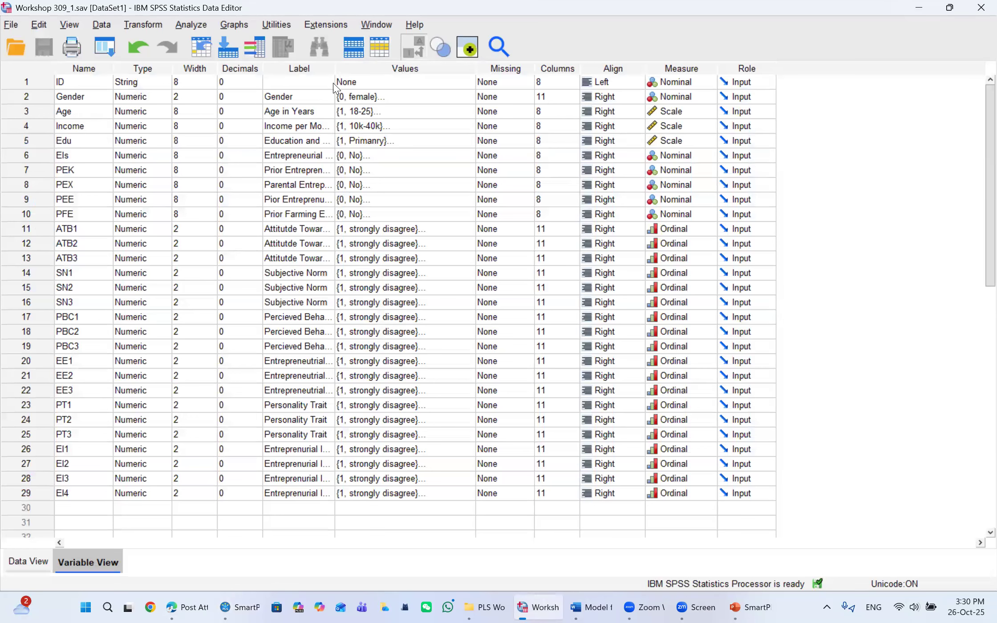
{"action": "left_click_drag", "start_coordinate": [335, 71], "coordinate": [483, 72]}
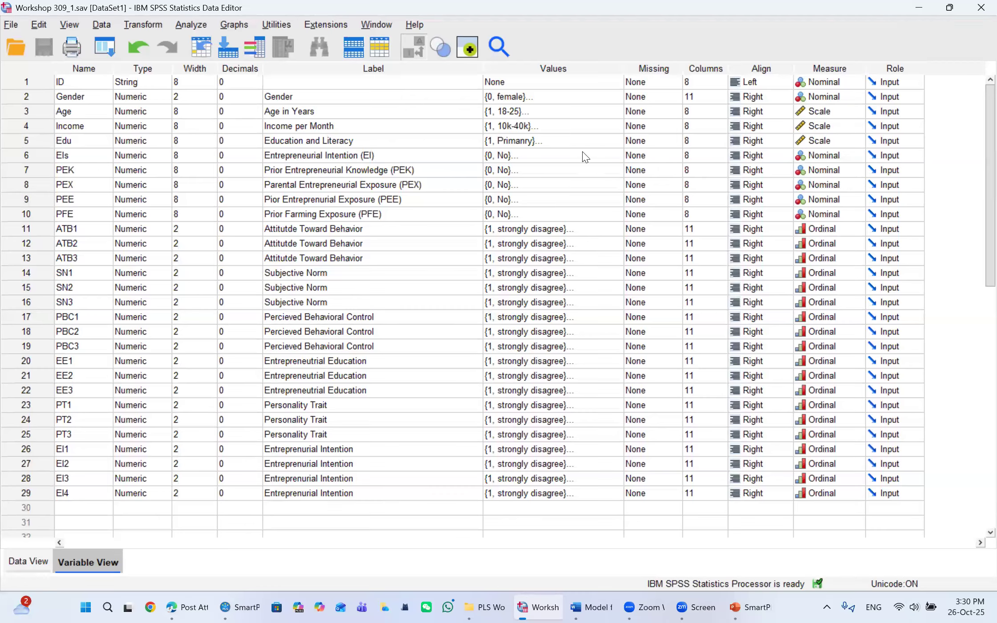
Inspect the value labels coded for the EIs variable, leaving them unedited
{"action": "left_click", "coordinate": [618, 157]}
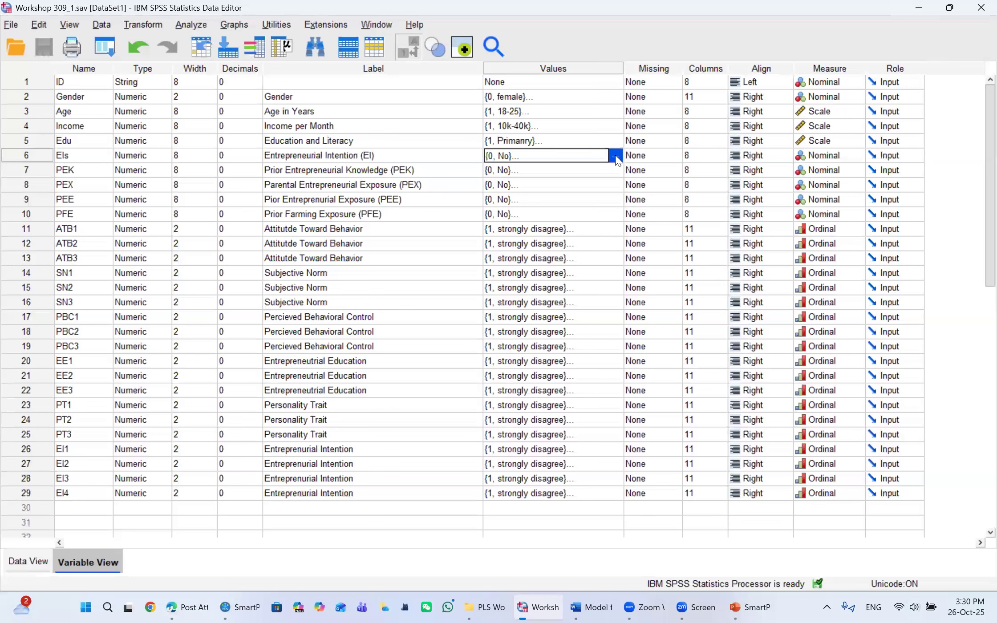
{"action": "left_click", "coordinate": [615, 156]}
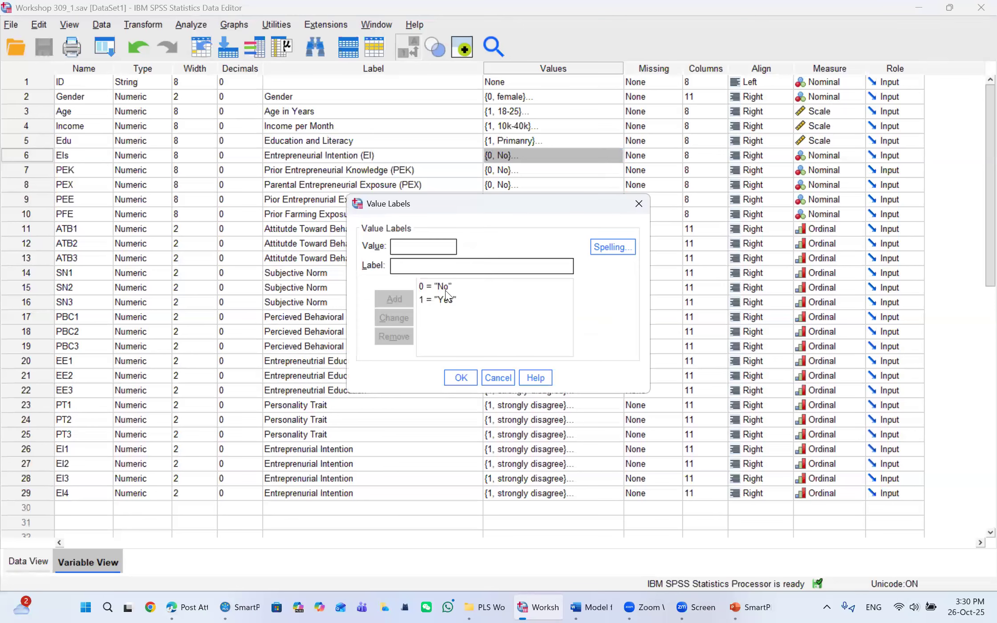
{"action": "left_click", "coordinate": [442, 288]}
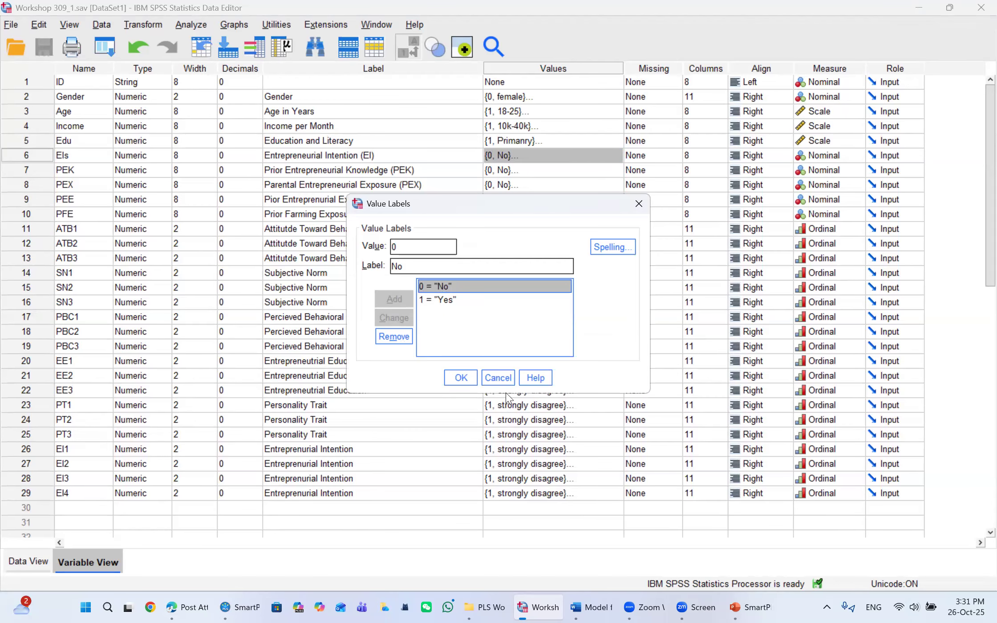
{"action": "left_click", "coordinate": [496, 377]}
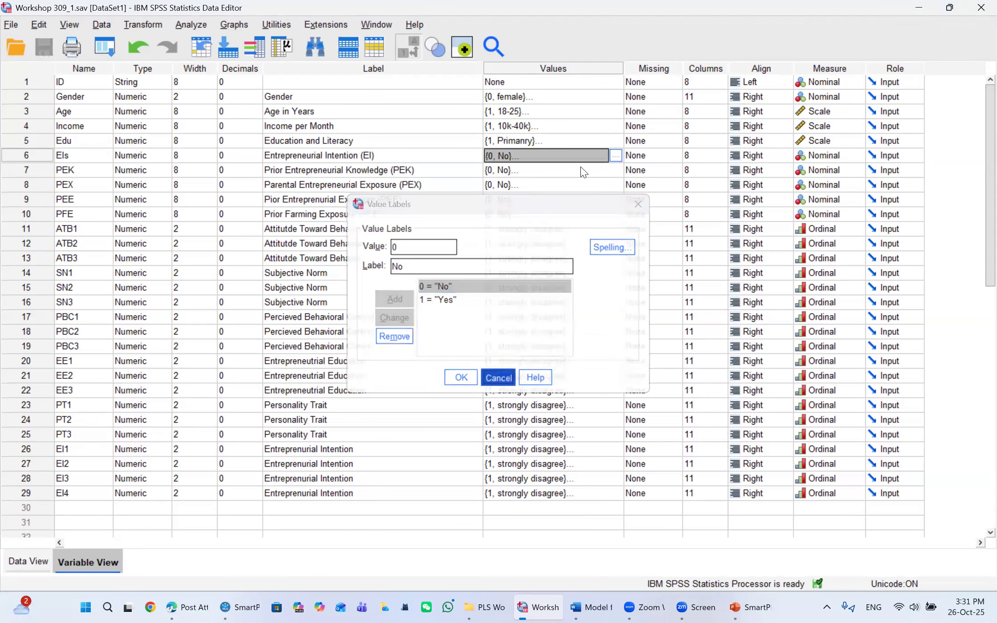
{"action": "left_click", "coordinate": [609, 156]}
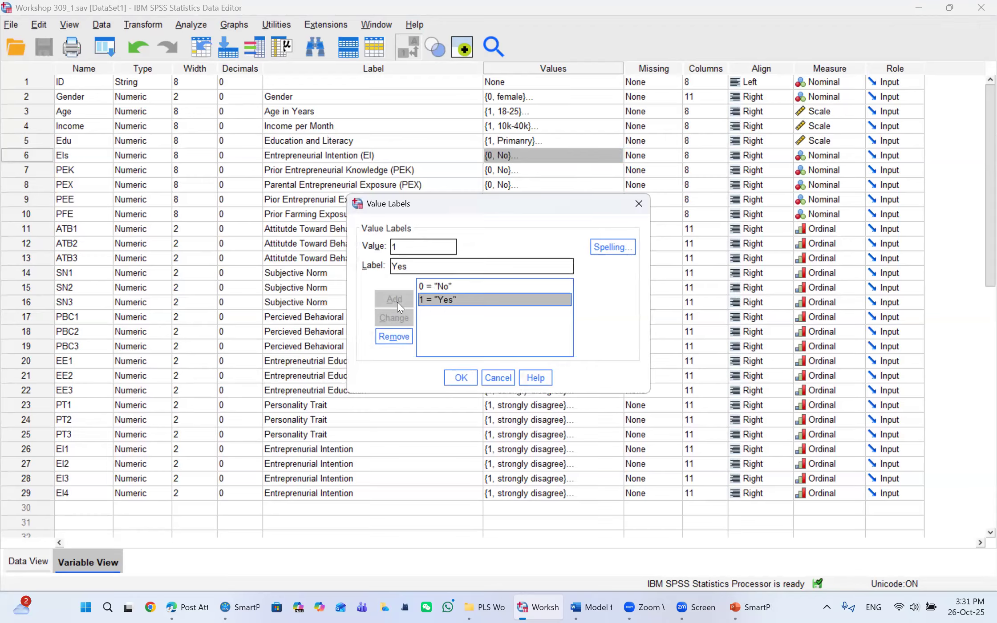
{"action": "left_click", "coordinate": [500, 379]}
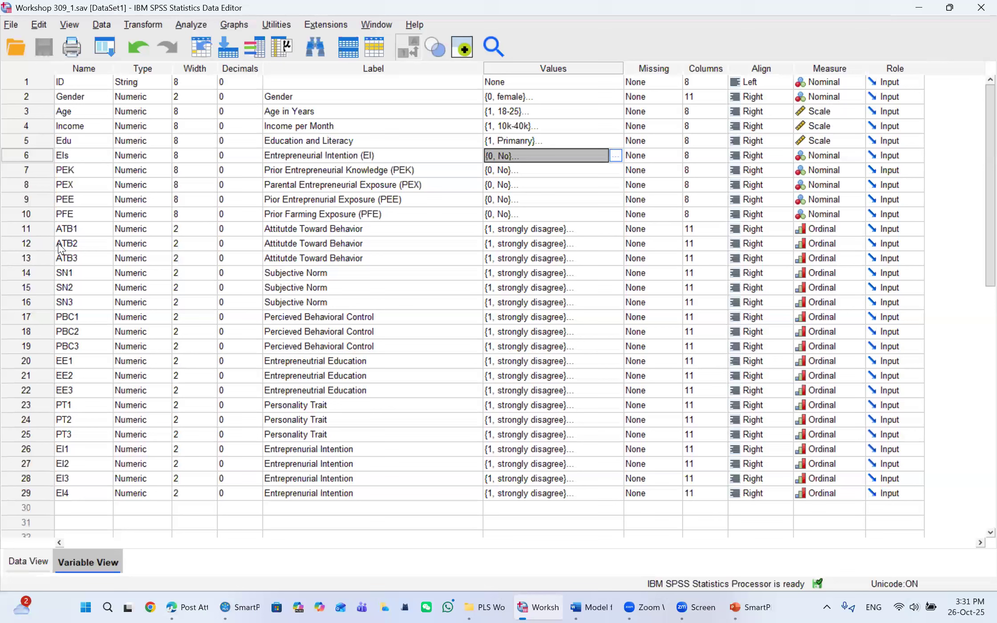
Highlight the item variables ATB1 through EI4 and inspect the value labels of ATB1
{"action": "left_click_drag", "start_coordinate": [66, 229], "coordinate": [79, 495]}
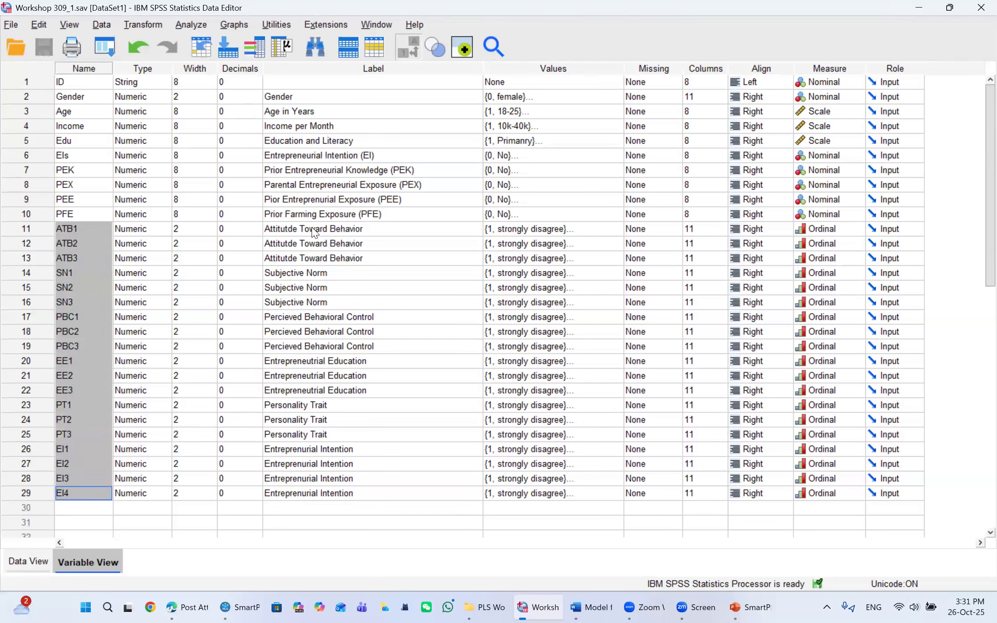
{"action": "left_click", "coordinate": [616, 231]}
{"action": "left_click", "coordinate": [616, 229]}
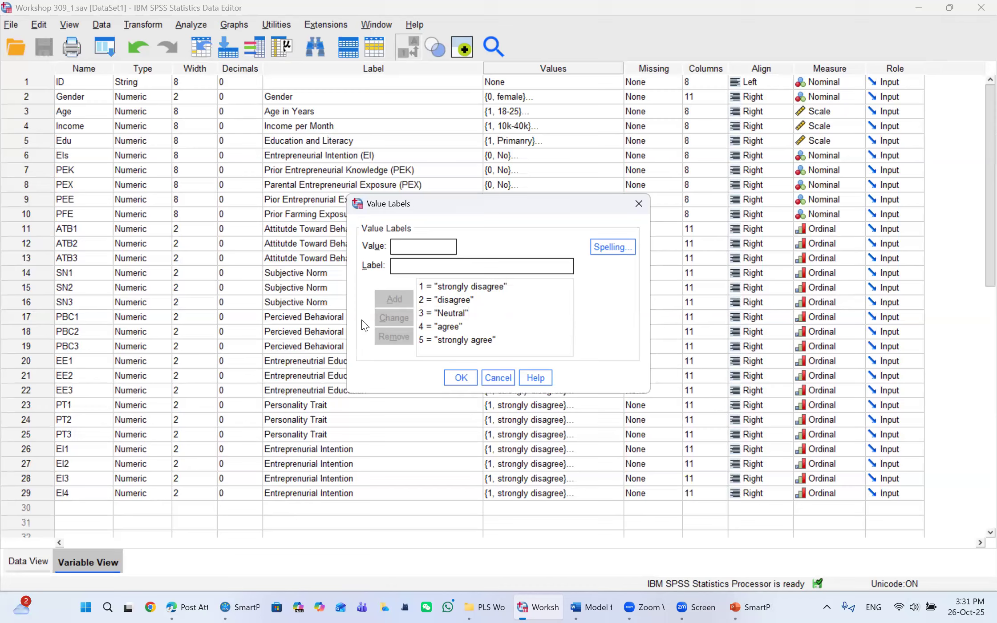
{"action": "left_click", "coordinate": [495, 377]}
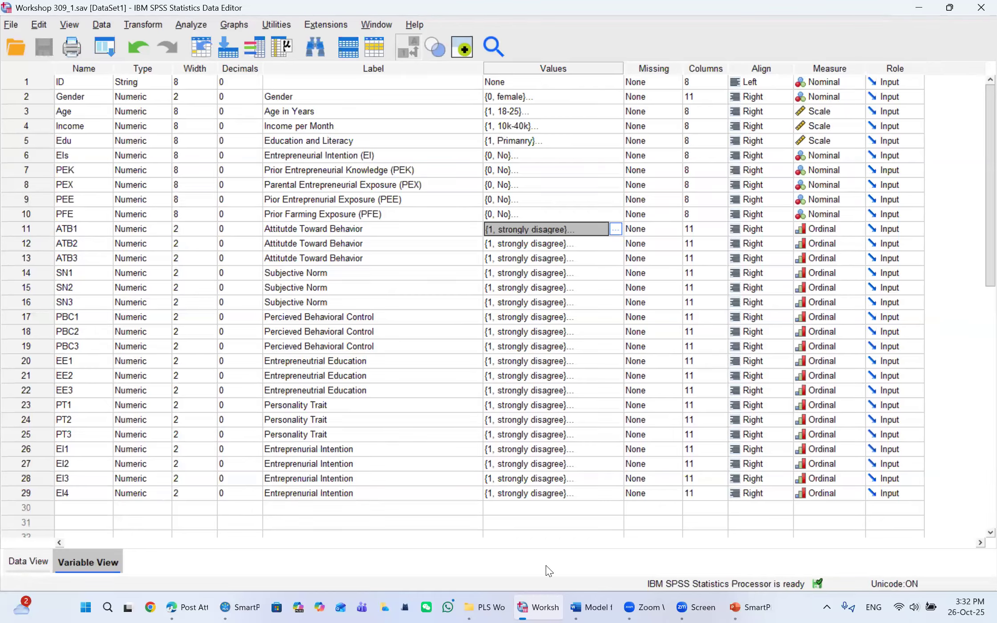
Switch back to SmartPLS and choose Workshop 309_1.sav as the data file to import into the Lecture2 project
{"action": "mouse_move", "coordinate": [587, 607]}
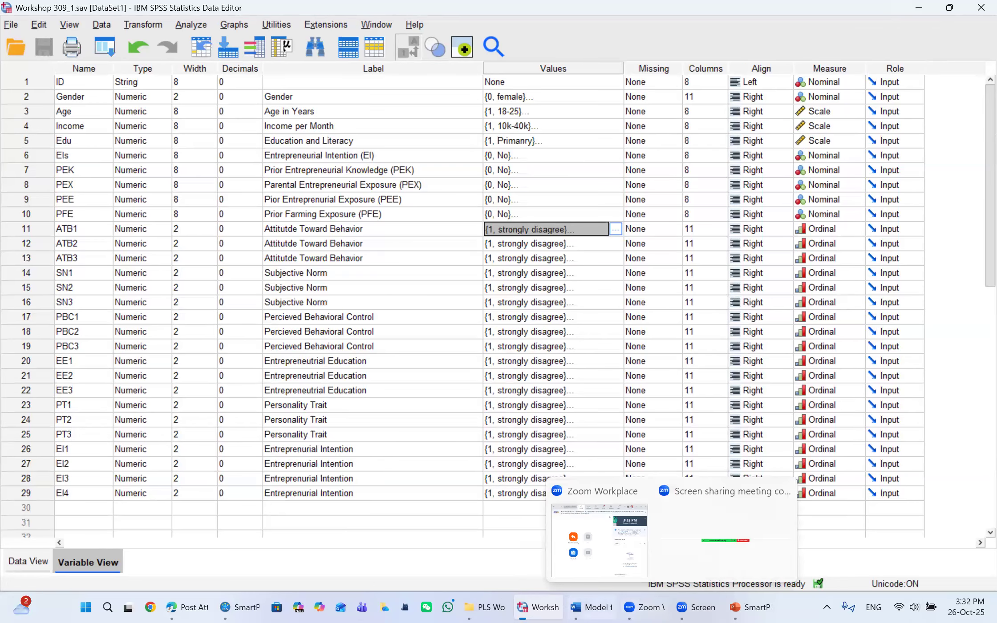
{"action": "mouse_move", "coordinate": [240, 607]}
{"action": "left_click", "coordinate": [240, 543]}
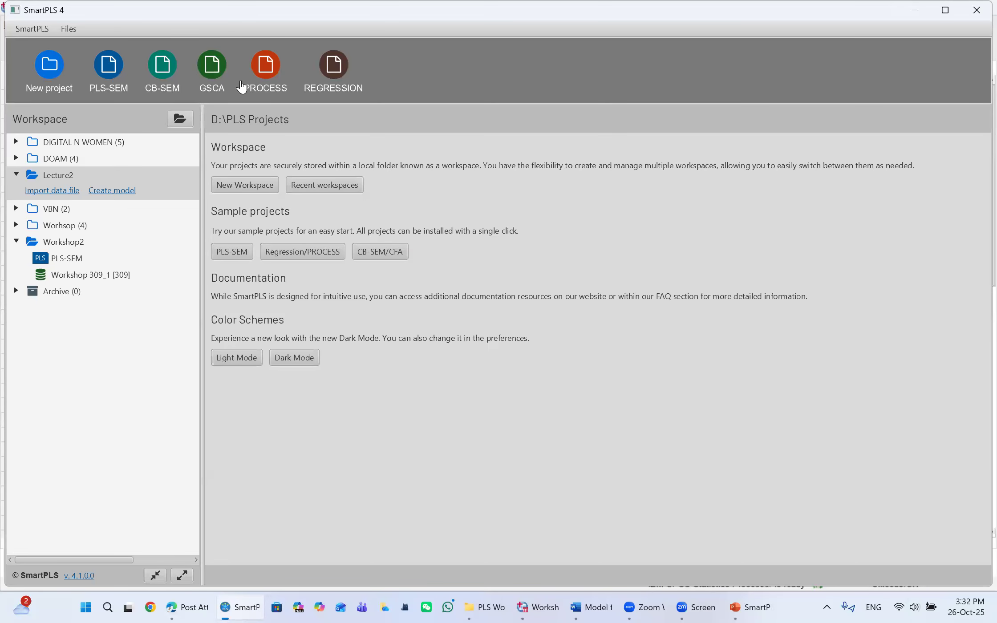
{"action": "left_click", "coordinate": [47, 192]}
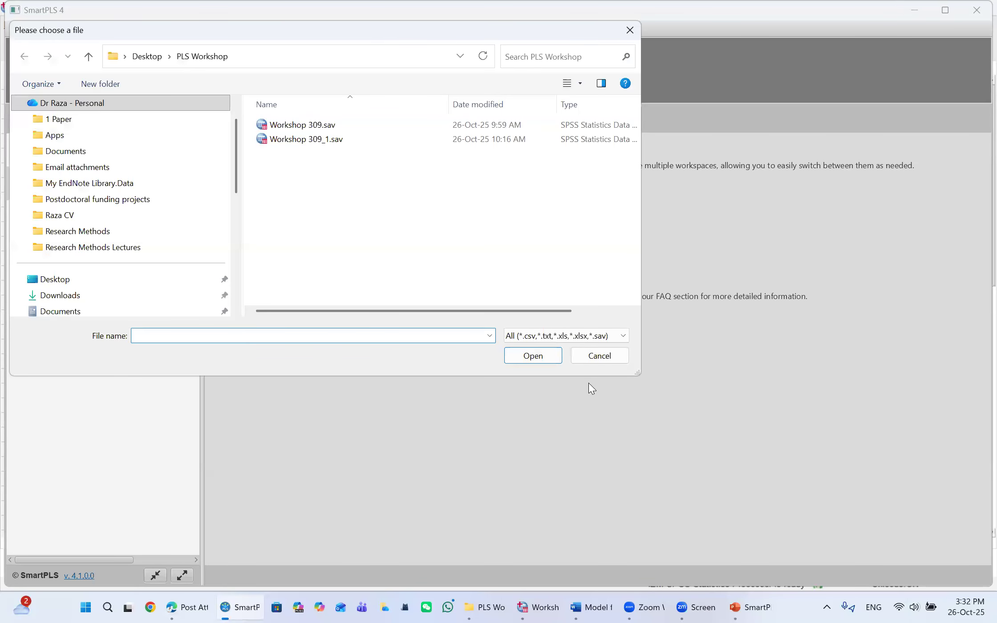
{"action": "left_click", "coordinate": [307, 141]}
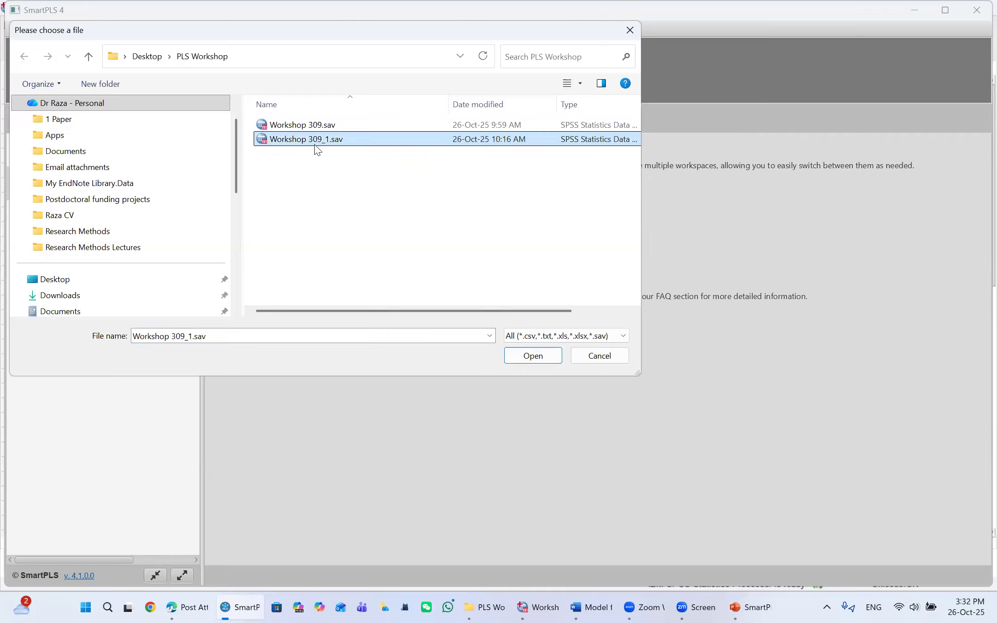
{"action": "left_click", "coordinate": [523, 357]}
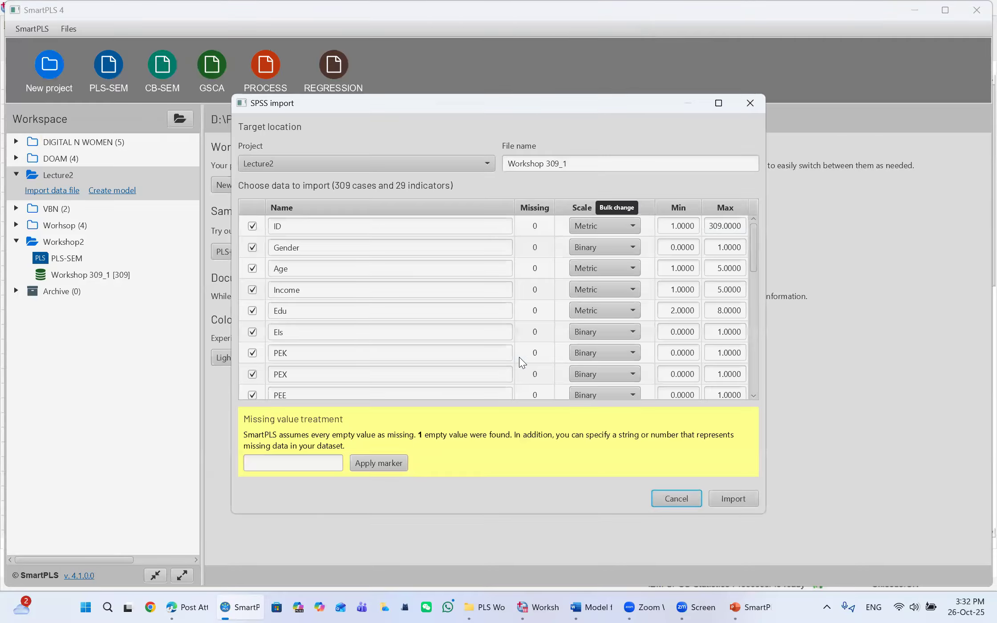
Review the indicators and their scale types in the SPSS import list, and import them all as Workshop 309_1
{"action": "scroll", "coordinate": [403, 323], "scroll_direction": "down", "scroll_amount": 3}
{"action": "scroll", "coordinate": [405, 323], "scroll_direction": "up", "scroll_amount": 3}
{"action": "scroll", "coordinate": [402, 311], "scroll_direction": "down", "scroll_amount": 1}
{"action": "scroll", "coordinate": [402, 306], "scroll_direction": "down", "scroll_amount": 3}
{"action": "scroll", "coordinate": [402, 305], "scroll_direction": "up", "scroll_amount": 7}
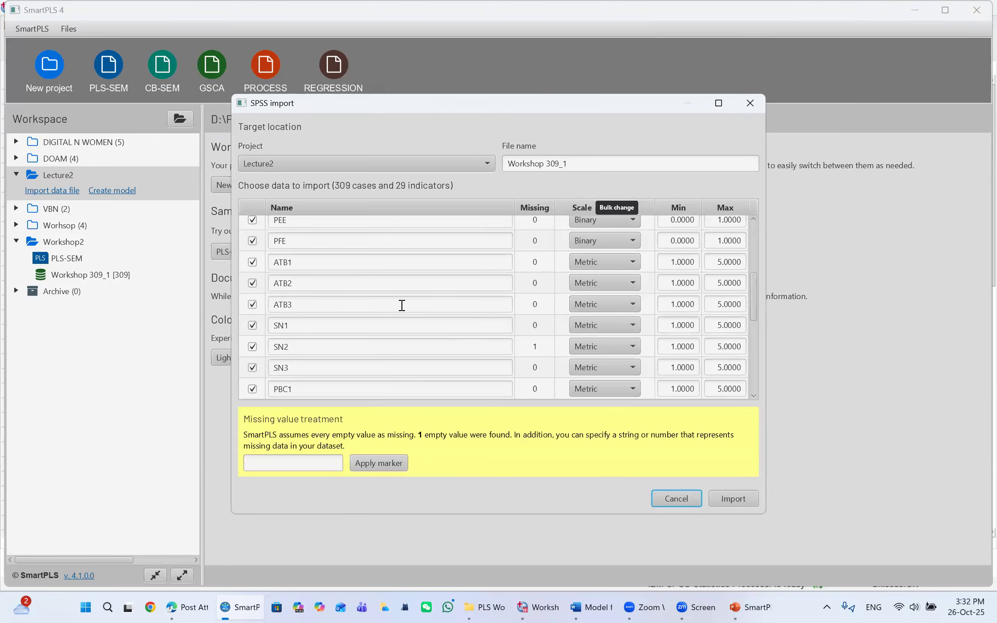
{"action": "scroll", "coordinate": [402, 305], "scroll_direction": "down", "scroll_amount": 4}
{"action": "scroll", "coordinate": [402, 305], "scroll_direction": "down", "scroll_amount": 3}
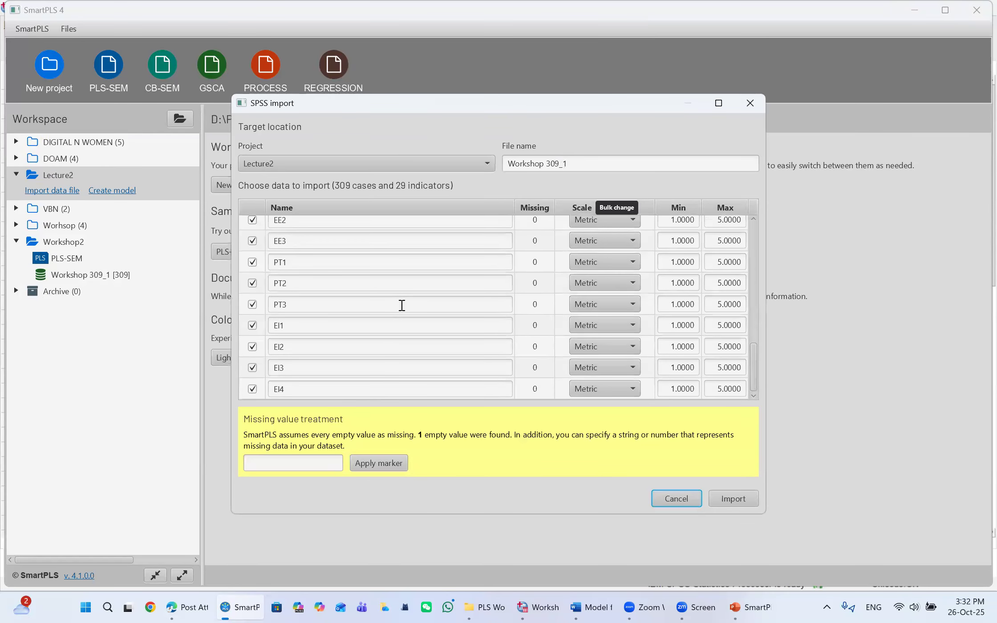
{"action": "scroll", "coordinate": [322, 265], "scroll_direction": "up", "scroll_amount": 7}
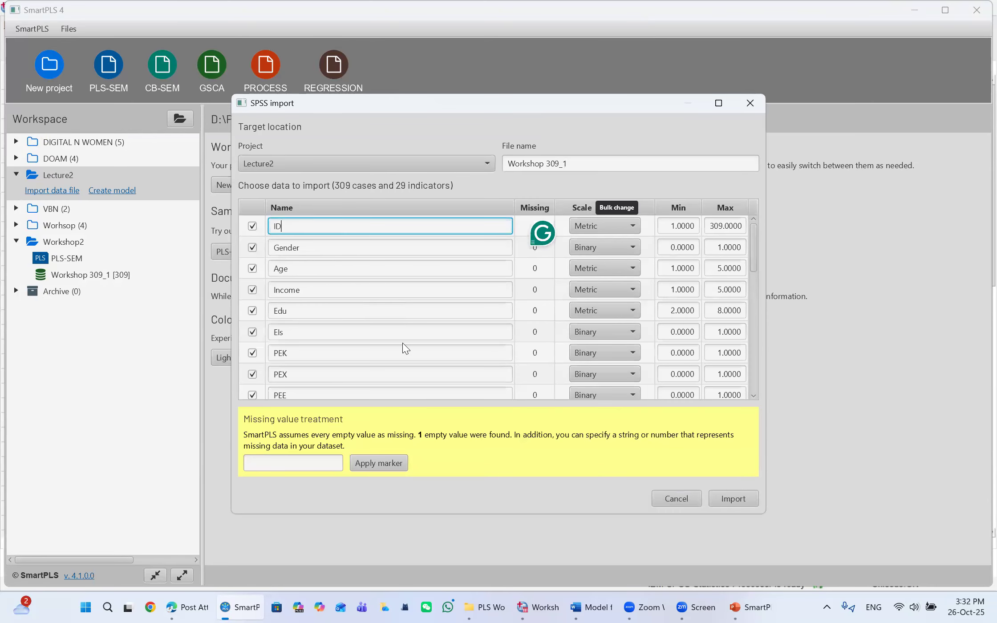
{"action": "scroll", "coordinate": [403, 345], "scroll_direction": "down", "scroll_amount": 5}
{"action": "scroll", "coordinate": [405, 348], "scroll_direction": "down", "scroll_amount": 2}
{"action": "left_click", "coordinate": [726, 501]}
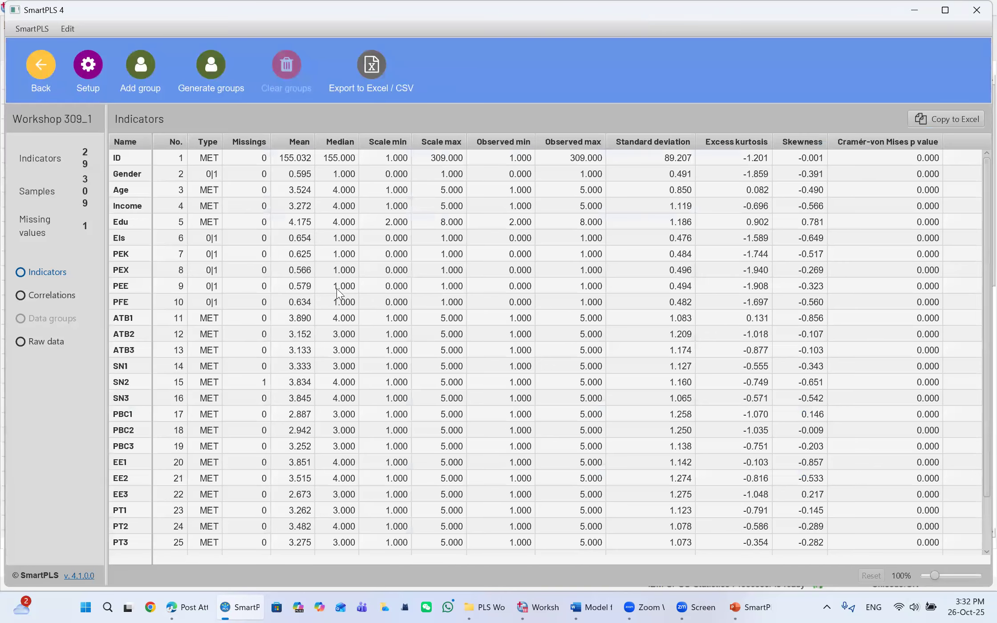
Examine the imported dataset's indicator statistics and raw data, and return to the workspace
{"action": "scroll", "coordinate": [340, 293], "scroll_direction": "down", "scroll_amount": 2}
{"action": "scroll", "coordinate": [340, 294], "scroll_direction": "up", "scroll_amount": 2}
{"action": "left_click", "coordinate": [34, 341]}
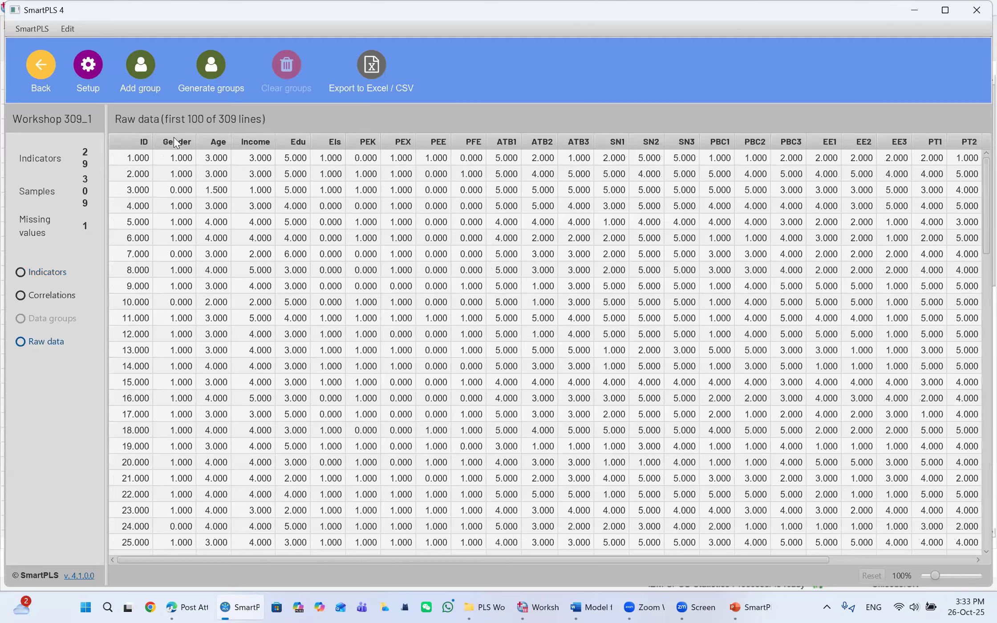
{"action": "scroll", "coordinate": [230, 336], "scroll_direction": "down", "scroll_amount": 20}
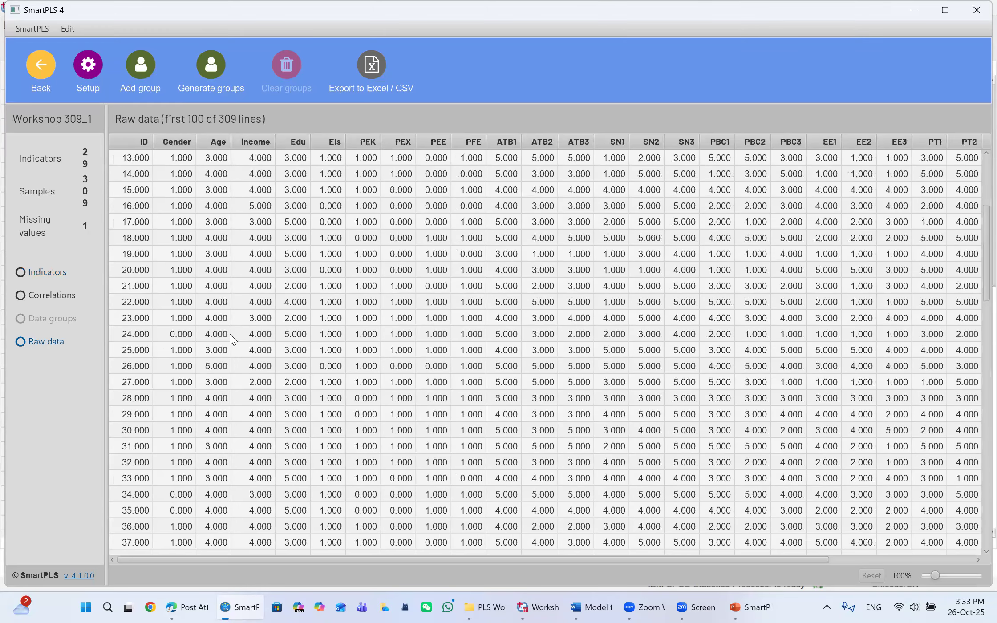
{"action": "scroll", "coordinate": [228, 329], "scroll_direction": "up", "scroll_amount": 10}
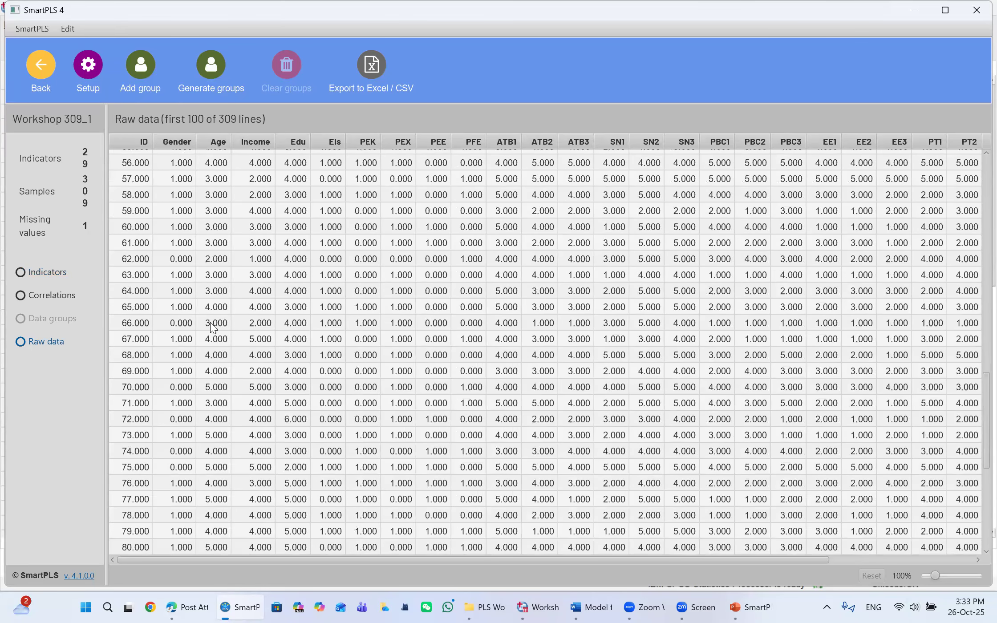
{"action": "left_click", "coordinate": [38, 68]}
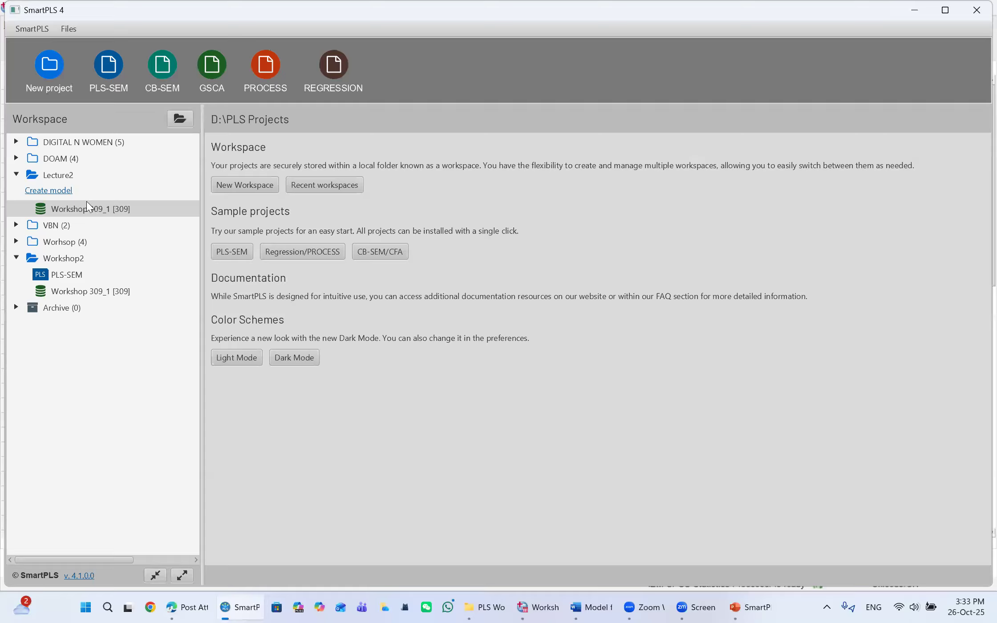
Create a PLS-SEM model named Lecture 3 in the Lecture2 project and look through its indicator list
{"action": "left_click", "coordinate": [56, 191]}
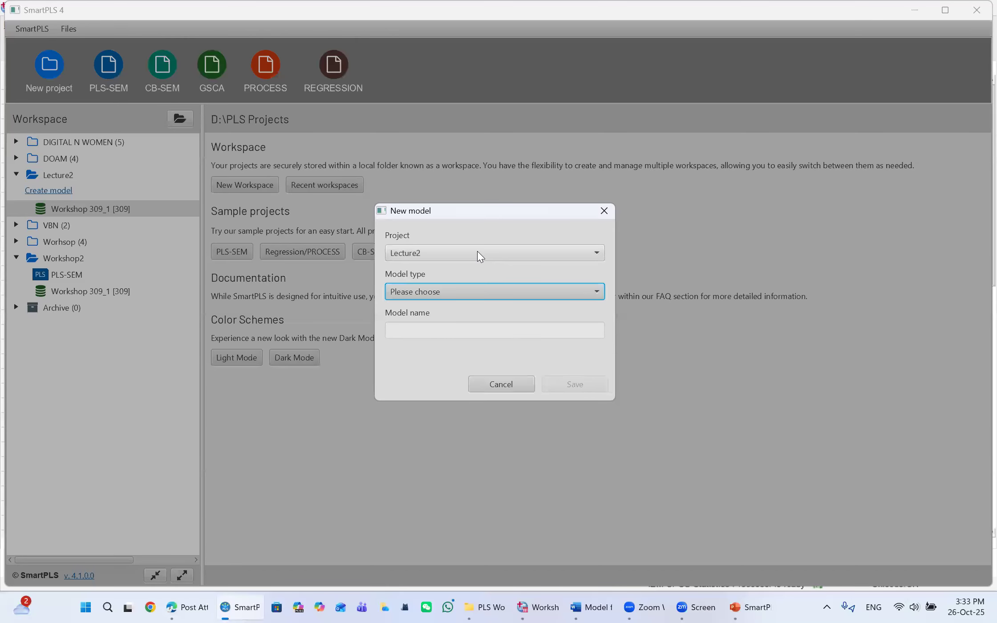
{"action": "left_click", "coordinate": [457, 290]}
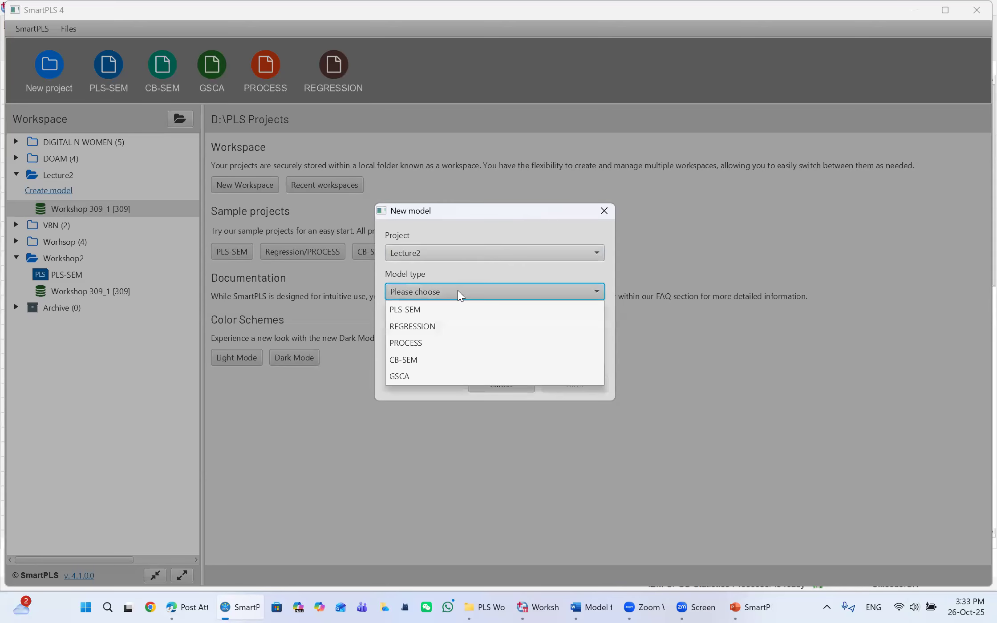
{"action": "left_click", "coordinate": [422, 310]}
{"action": "left_click", "coordinate": [431, 329]}
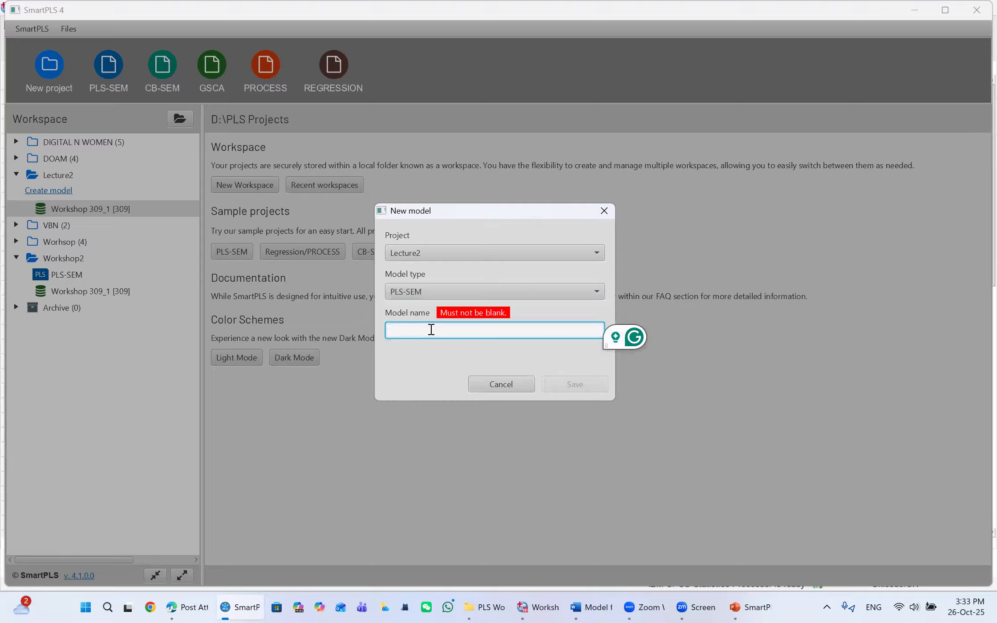
{"action": "type", "text": "L"}
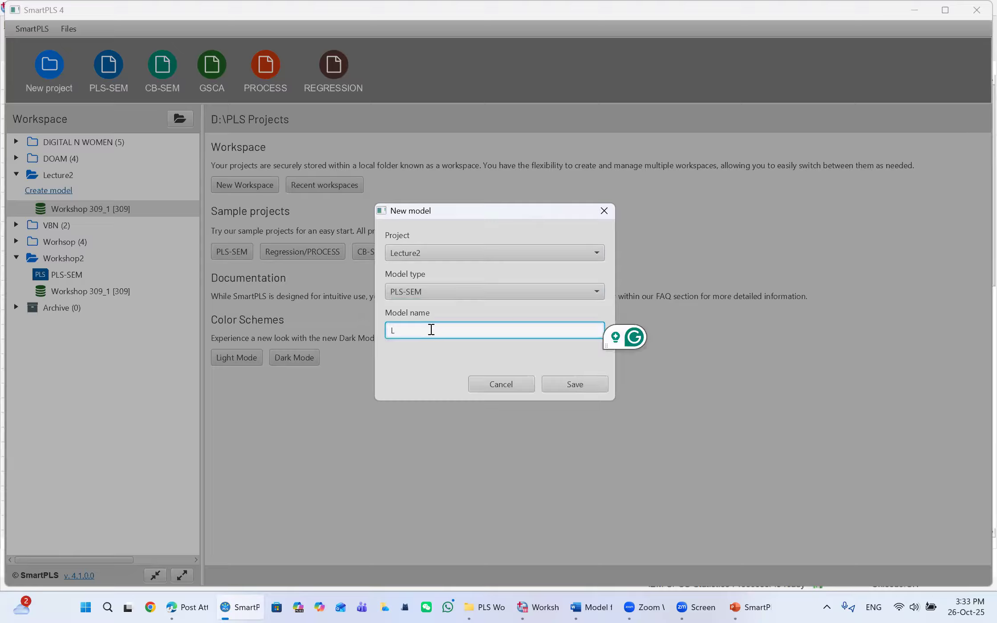
{"action": "type", "text": "ecture 2"}
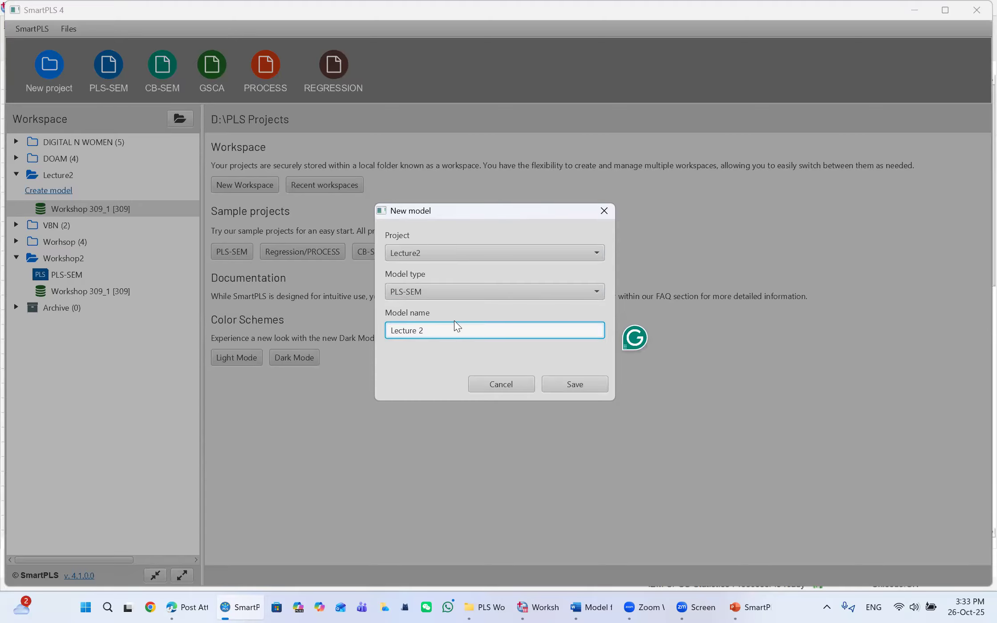
{"action": "key", "text": "BackSpace"}
{"action": "type", "text": "3"}
{"action": "left_click", "coordinate": [574, 383]}
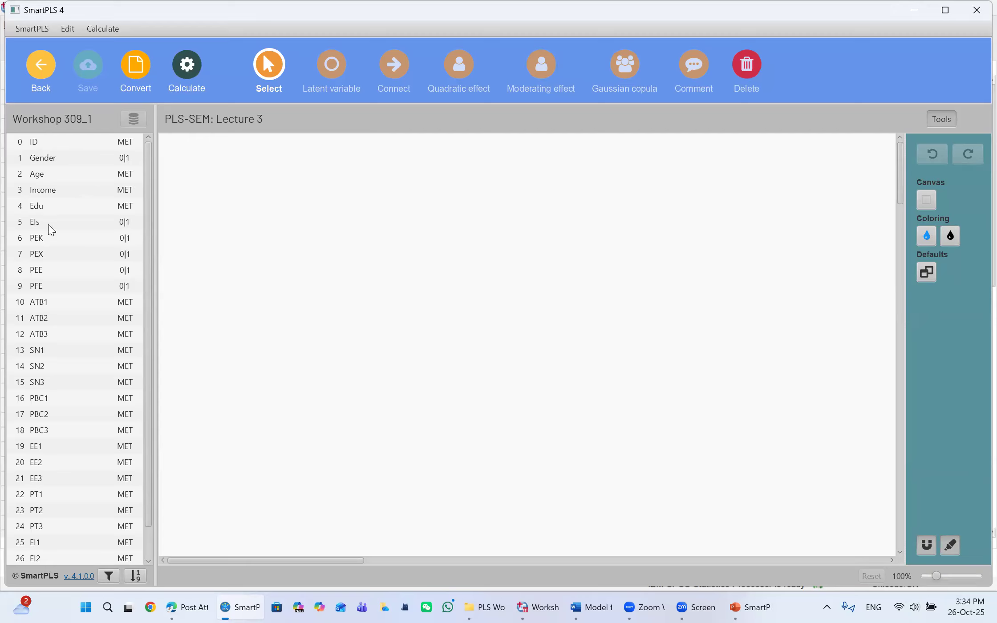
{"action": "scroll", "coordinate": [52, 231], "scroll_direction": "down", "scroll_amount": 1}
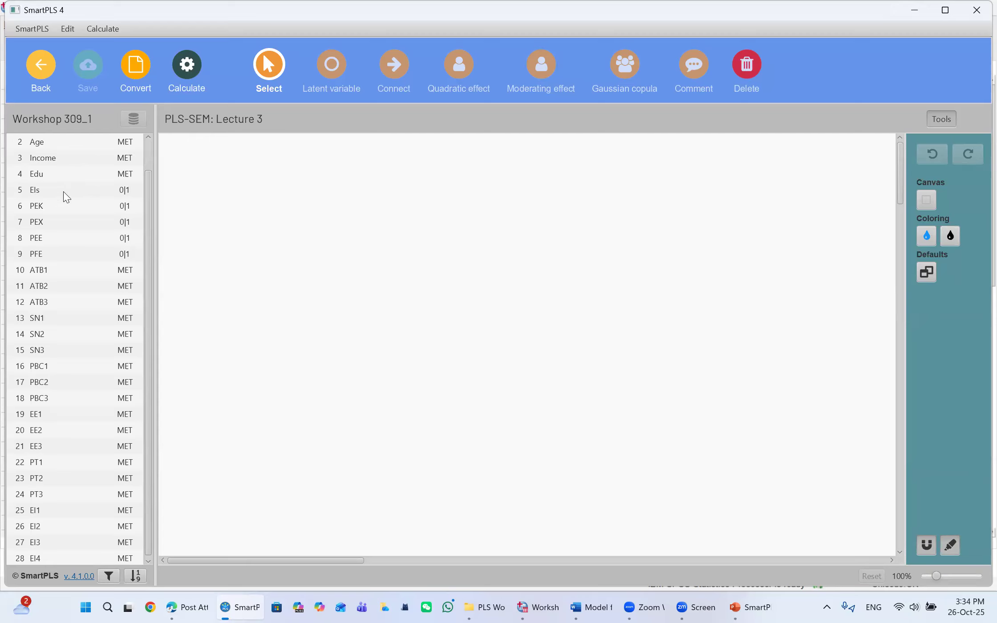
{"action": "scroll", "coordinate": [62, 251], "scroll_direction": "down", "scroll_amount": 1}
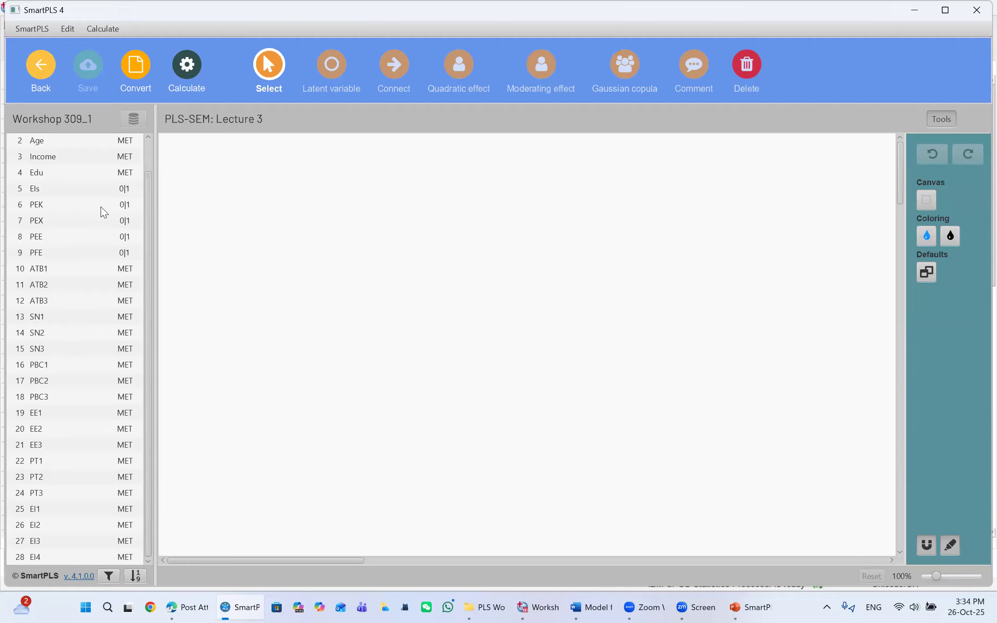
Minimize the open windows and open the PDF article on gender disparities in entrepreneurial aspirations in Pakistan from the desktop
{"action": "left_click", "coordinate": [913, 18]}
{"action": "left_click", "coordinate": [912, 16]}
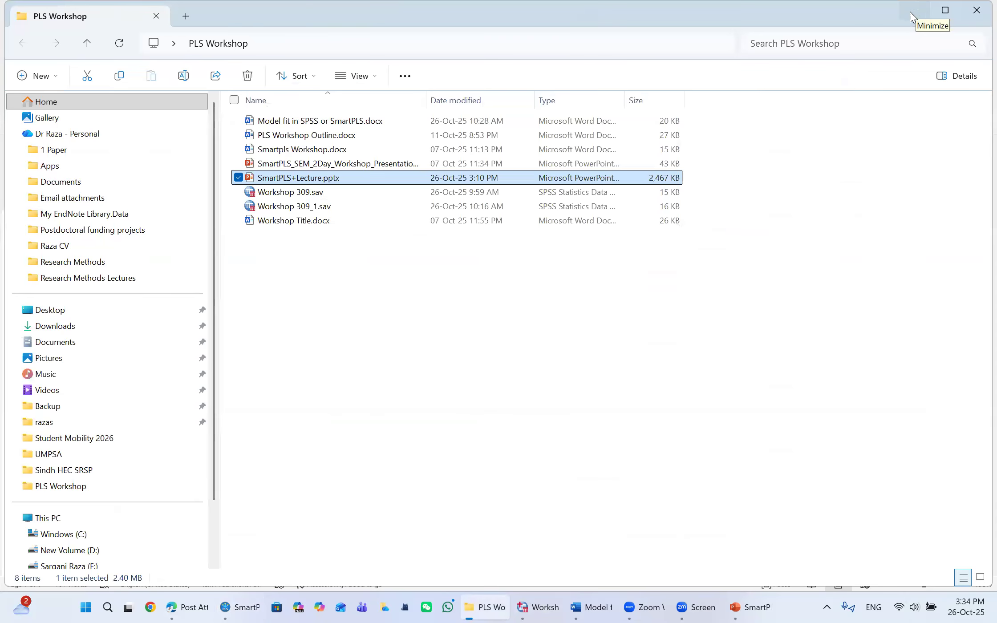
{"action": "left_click", "coordinate": [912, 17]}
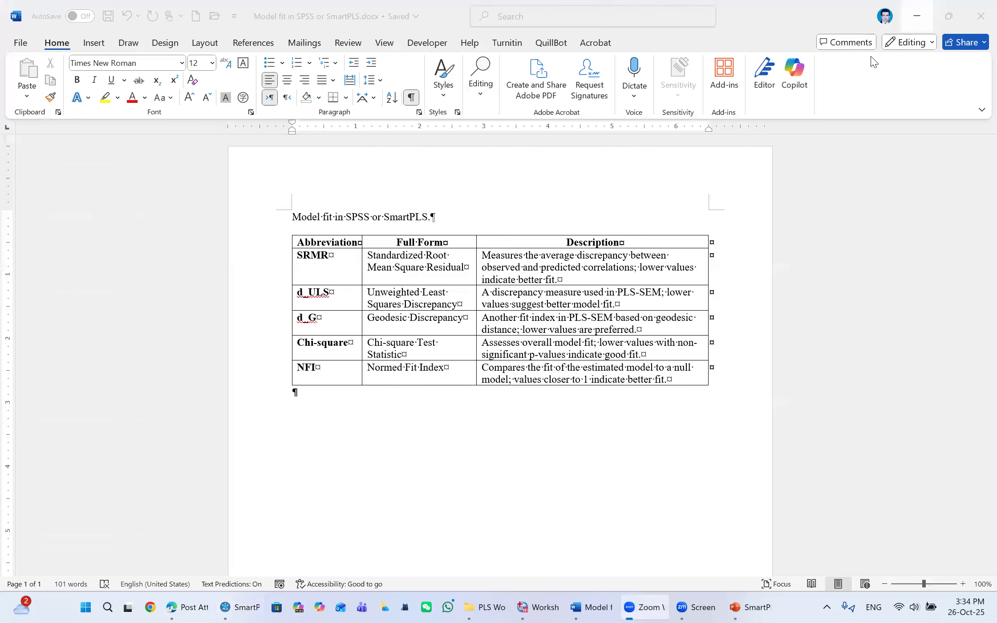
{"action": "left_click", "coordinate": [879, 93]}
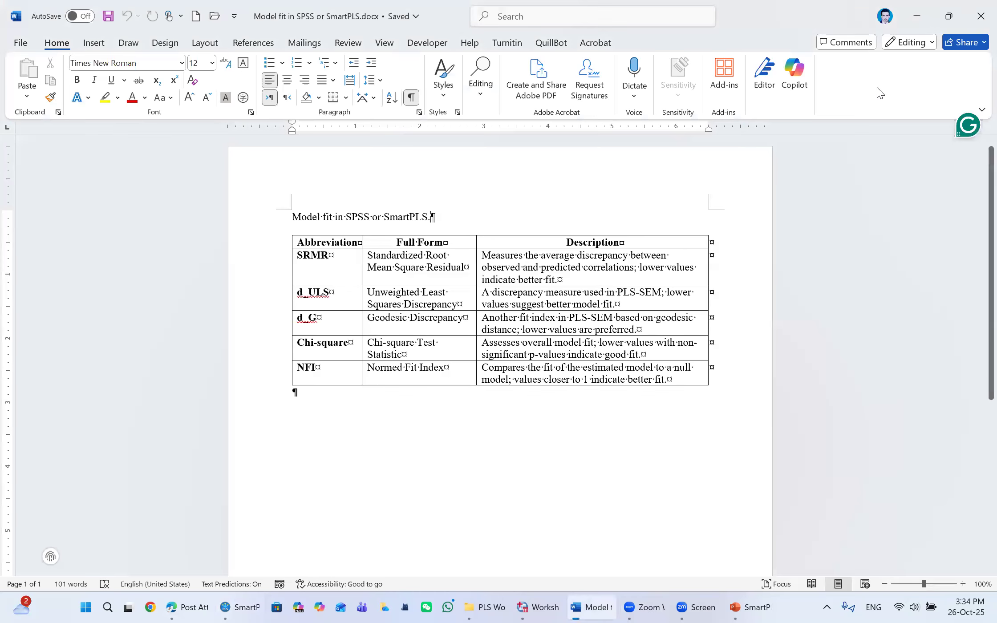
{"action": "left_click", "coordinate": [916, 17]}
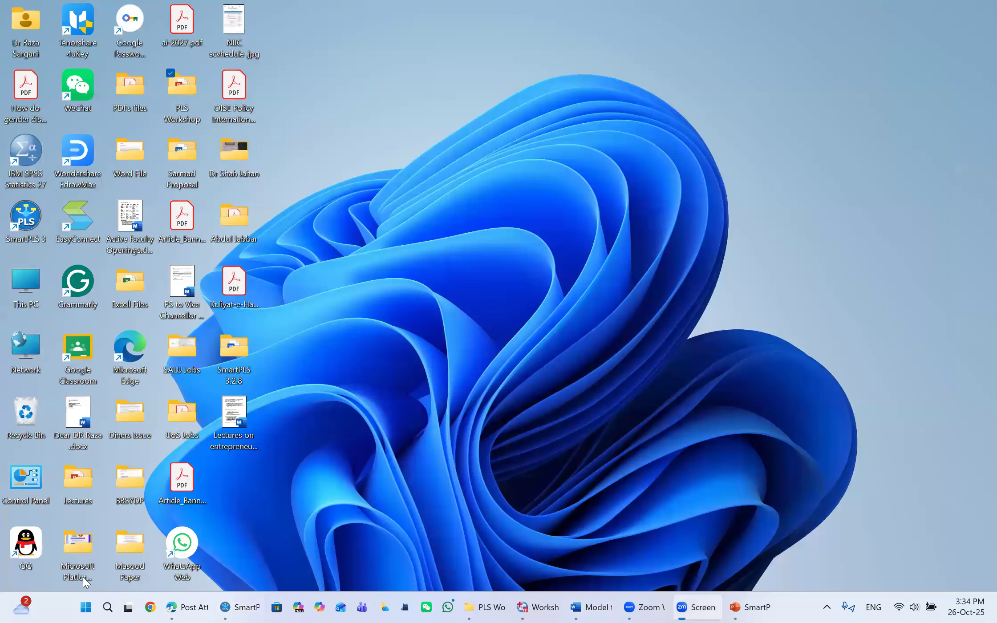
{"action": "left_click", "coordinate": [182, 478]}
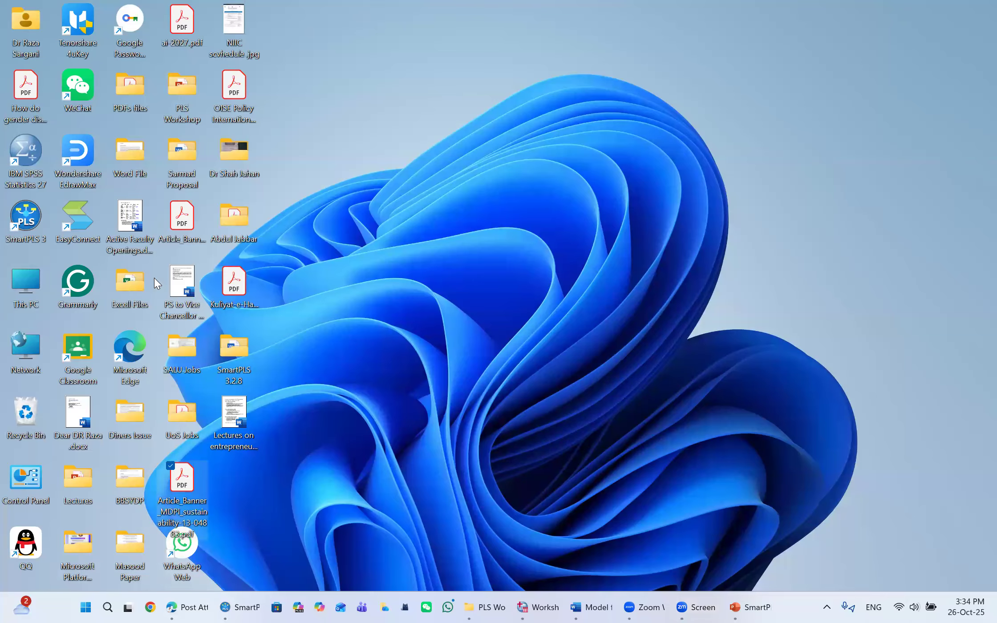
{"action": "left_click", "coordinate": [35, 97]}
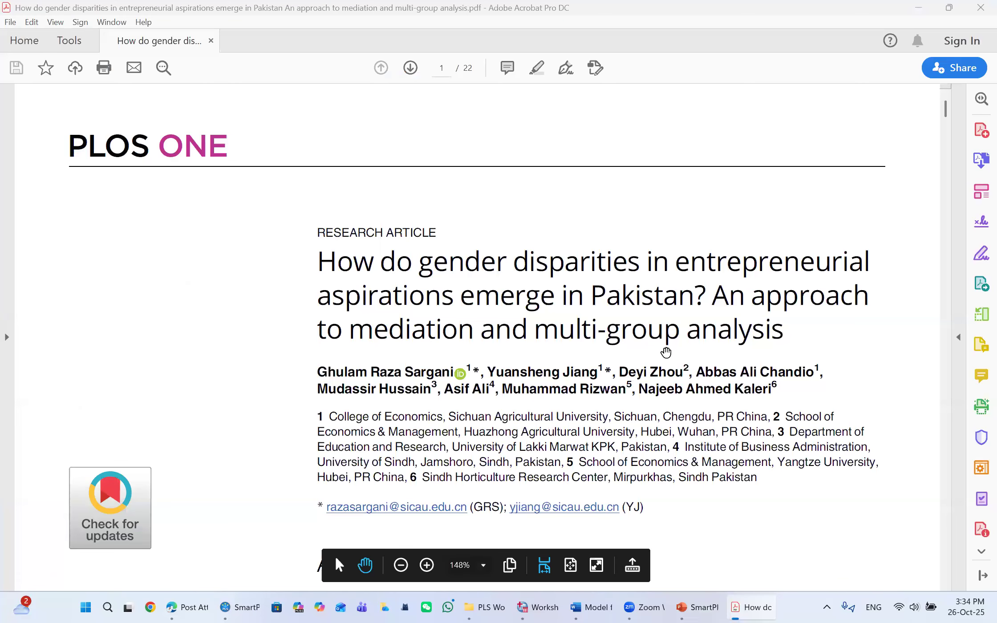
Browse the article to Fig 1 on page 6 and examine the study's analytic framework of constructs and paths
{"action": "scroll", "coordinate": [628, 331], "scroll_direction": "down", "scroll_amount": 6}
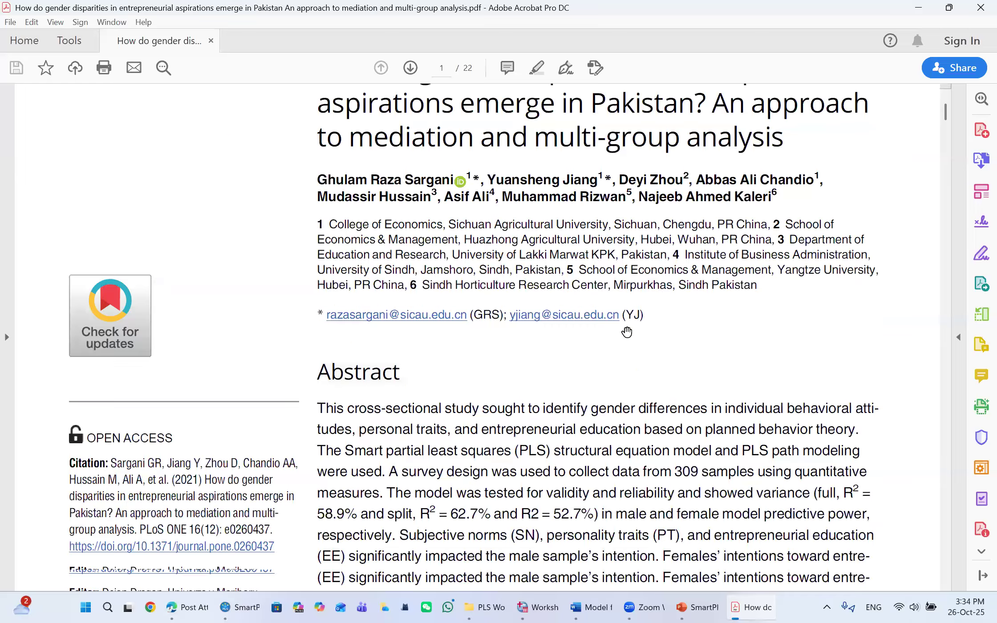
{"action": "scroll", "coordinate": [625, 332], "scroll_direction": "down", "scroll_amount": 10}
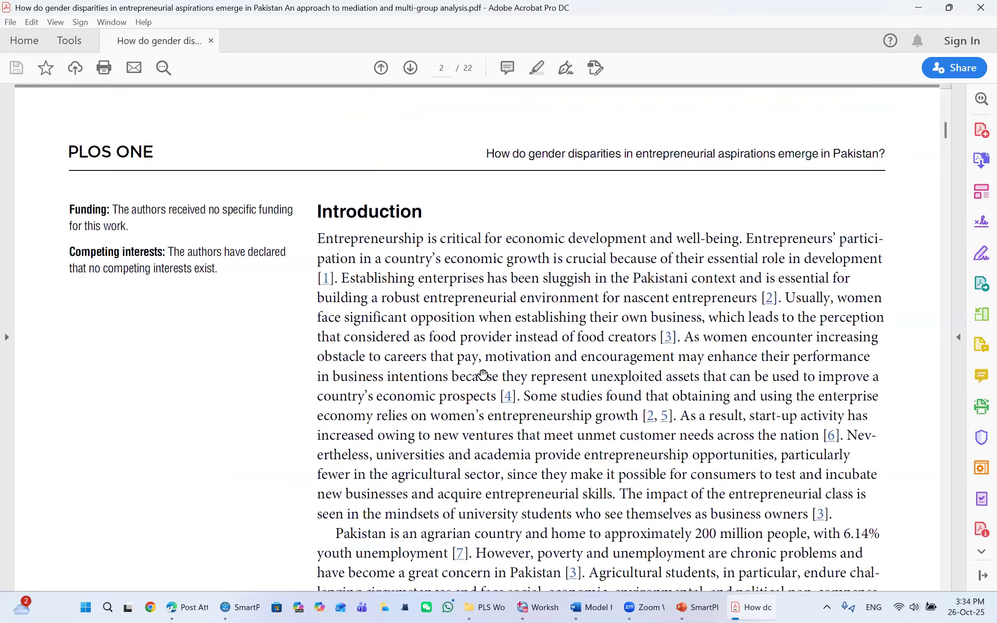
{"action": "scroll", "coordinate": [482, 375], "scroll_direction": "down", "scroll_amount": 10}
{"action": "scroll", "coordinate": [483, 376], "scroll_direction": "down", "scroll_amount": 8}
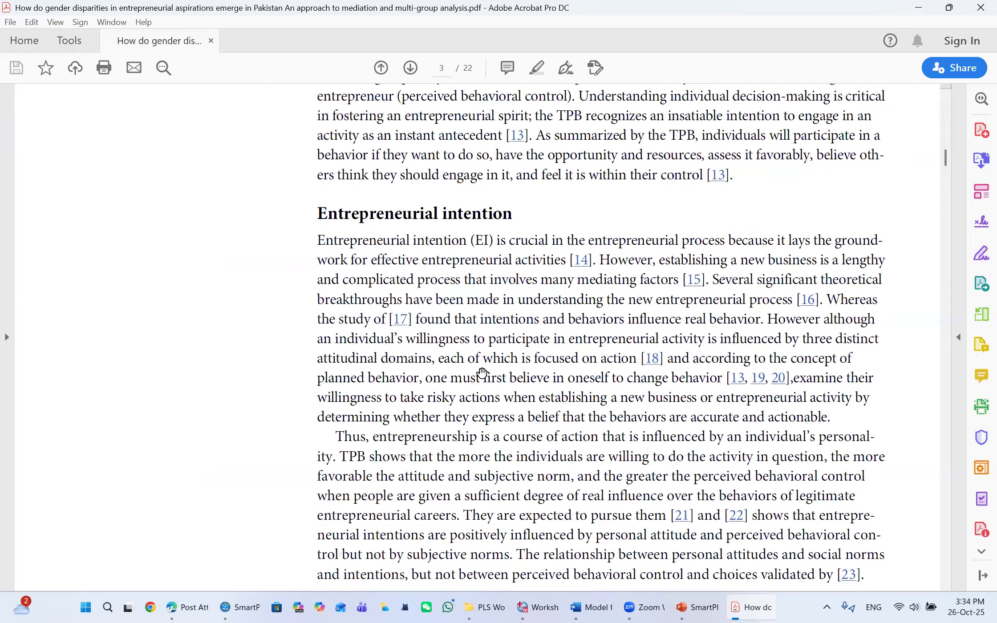
{"action": "scroll", "coordinate": [482, 373], "scroll_direction": "down", "scroll_amount": 14}
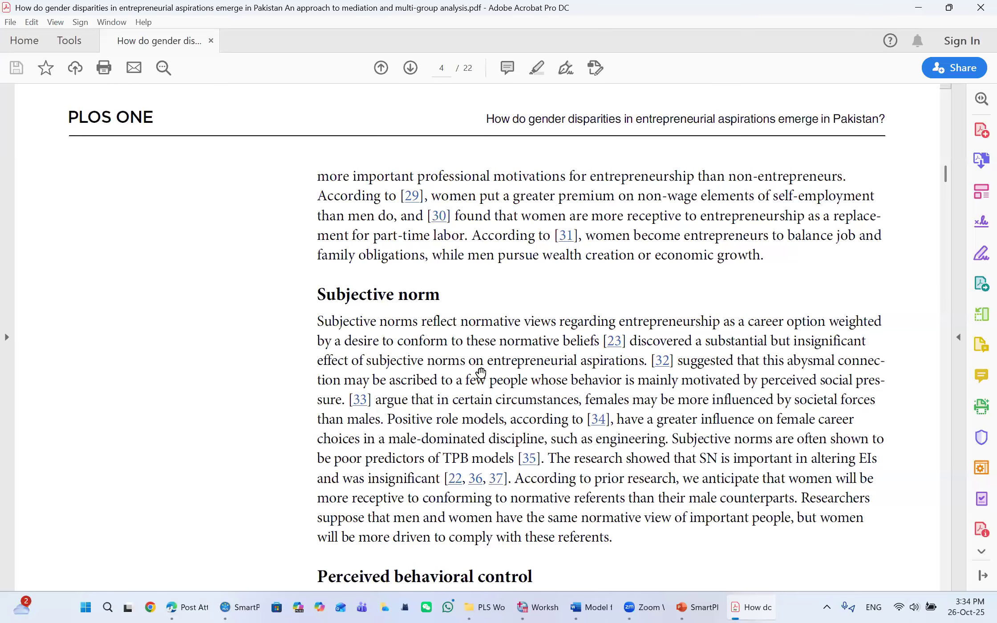
{"action": "scroll", "coordinate": [476, 376], "scroll_direction": "down", "scroll_amount": 7}
{"action": "scroll", "coordinate": [476, 376], "scroll_direction": "down", "scroll_amount": 10}
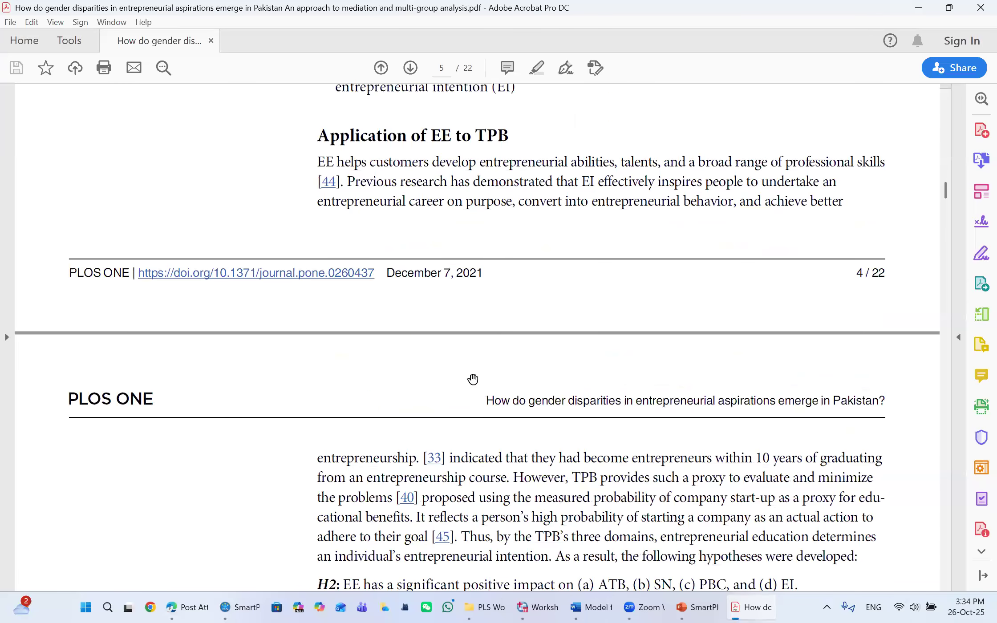
{"action": "scroll", "coordinate": [473, 379], "scroll_direction": "down", "scroll_amount": 15}
{"action": "scroll", "coordinate": [472, 379], "scroll_direction": "down", "scroll_amount": 1}
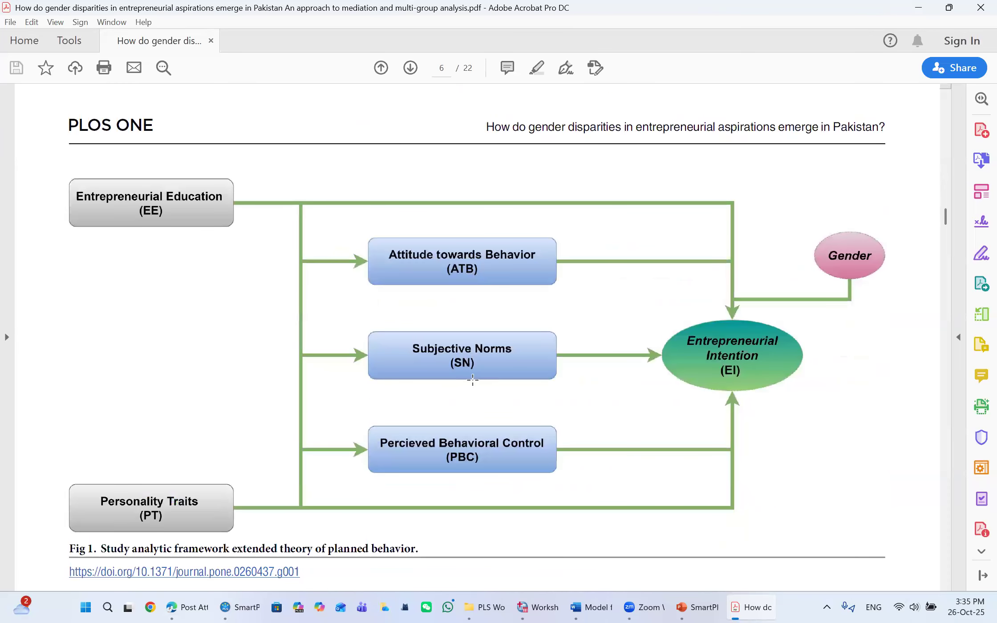
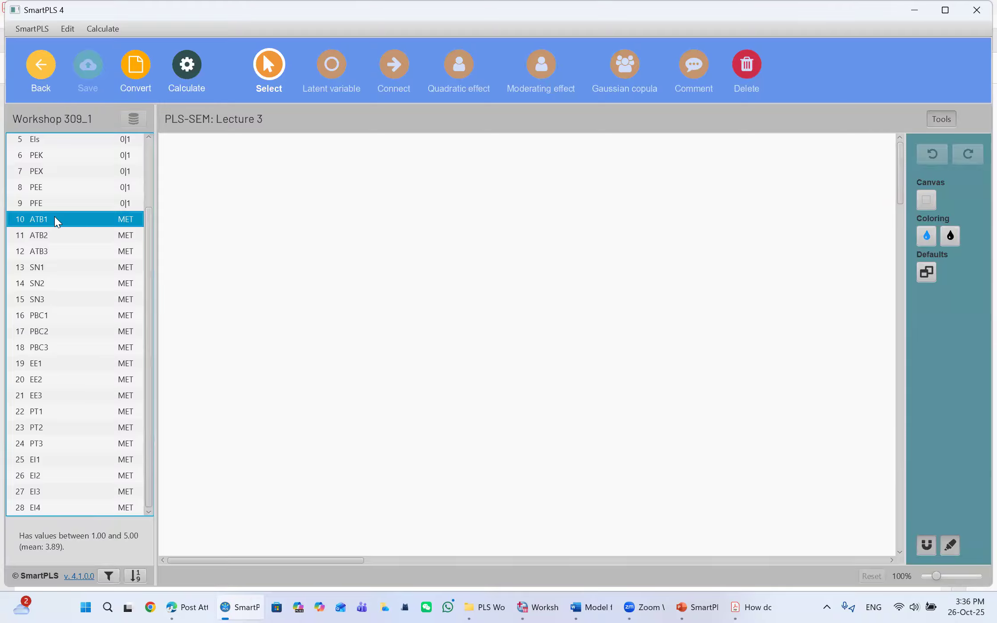
Add the latent variable ATB with indicators ATB1 to ATB3 in the upper middle of the model canvas
{"action": "left_click", "coordinate": [46, 232], "text": "shift"}
{"action": "left_click", "coordinate": [47, 251], "text": "shift"}
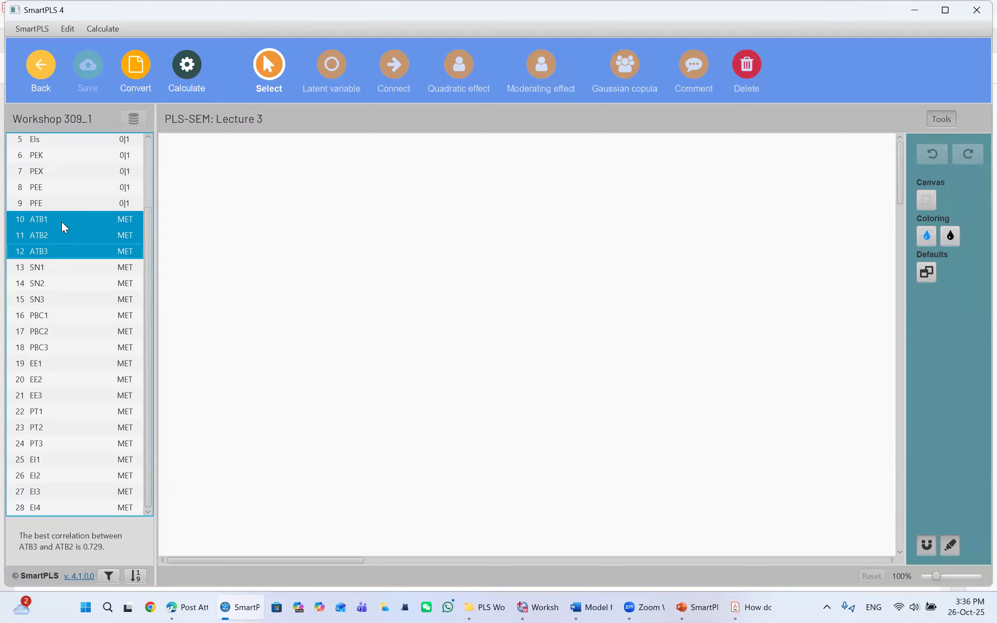
{"action": "left_click_drag", "start_coordinate": [63, 224], "coordinate": [438, 226]}
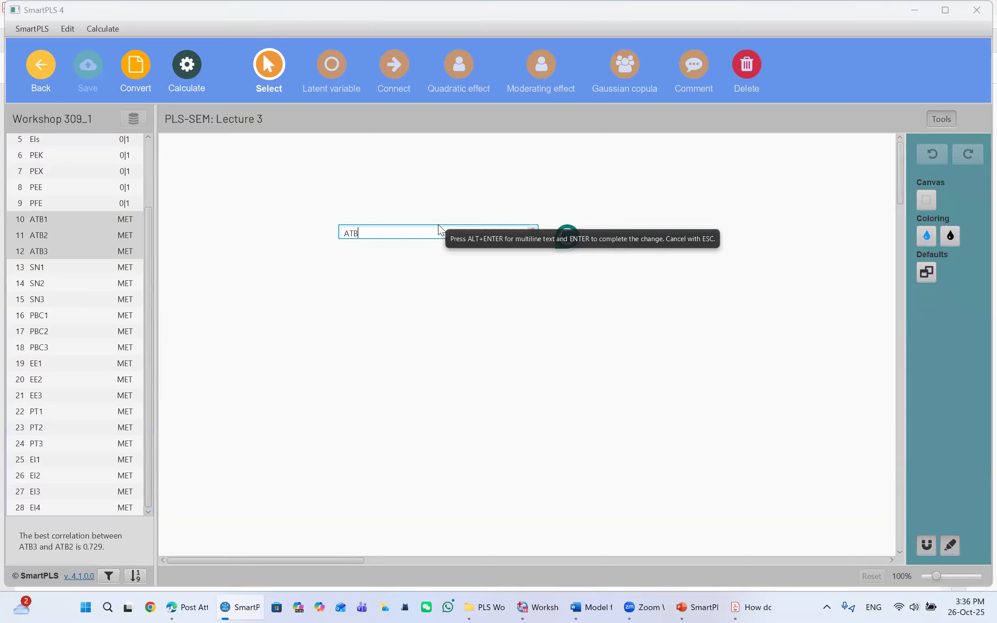
{"action": "key", "text": "Return"}
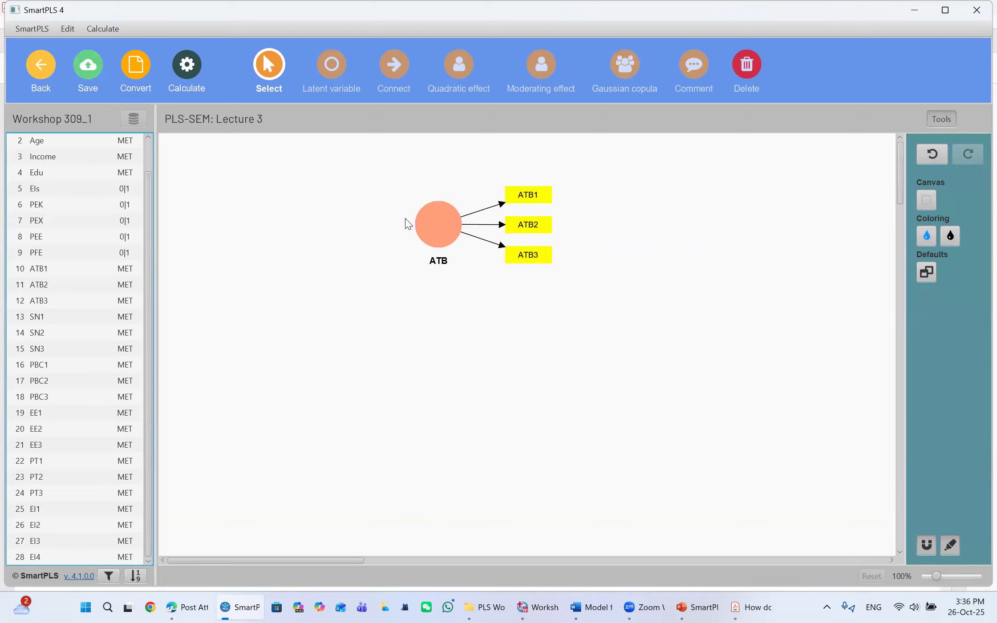
Add the latent variable SN with indicators SN1 to SN3 below ATB
{"action": "left_click", "coordinate": [49, 316]}
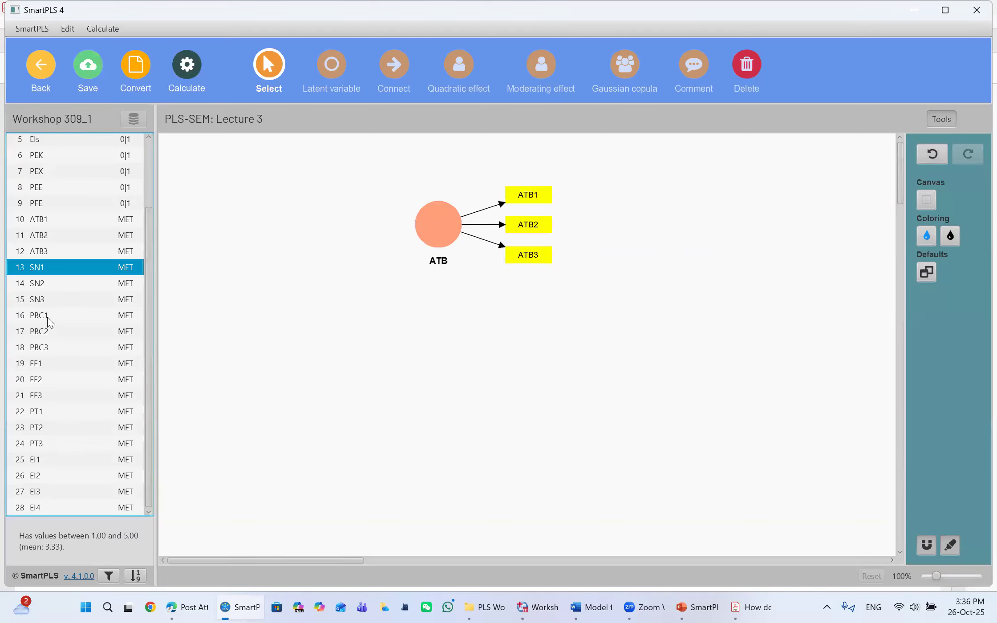
{"action": "left_click", "coordinate": [52, 285], "text": "shift"}
{"action": "left_click", "coordinate": [50, 302], "text": "shift"}
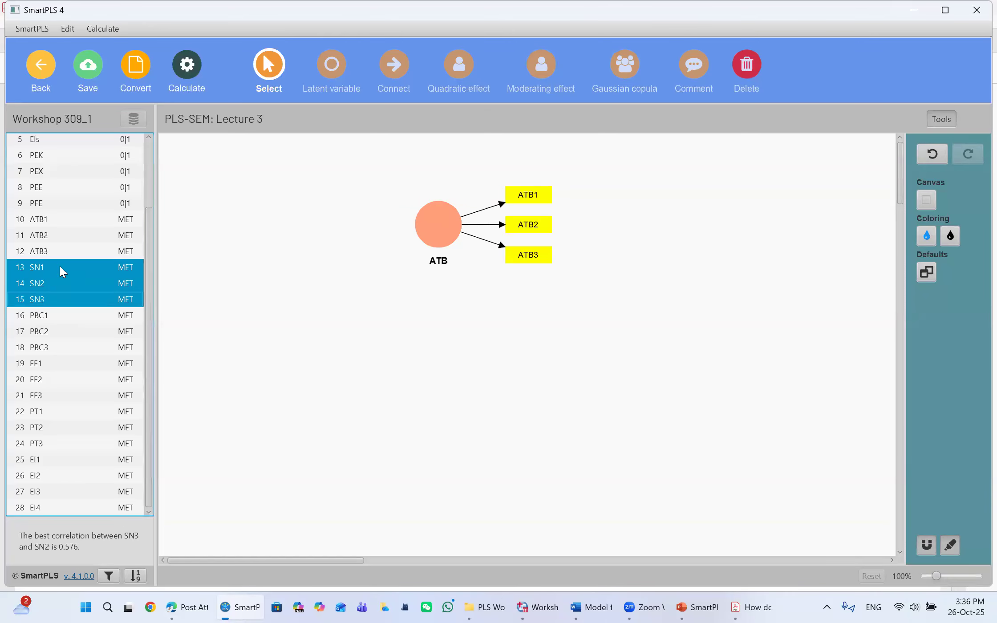
{"action": "left_click_drag", "start_coordinate": [60, 267], "coordinate": [442, 332]}
{"action": "key", "text": "Return"}
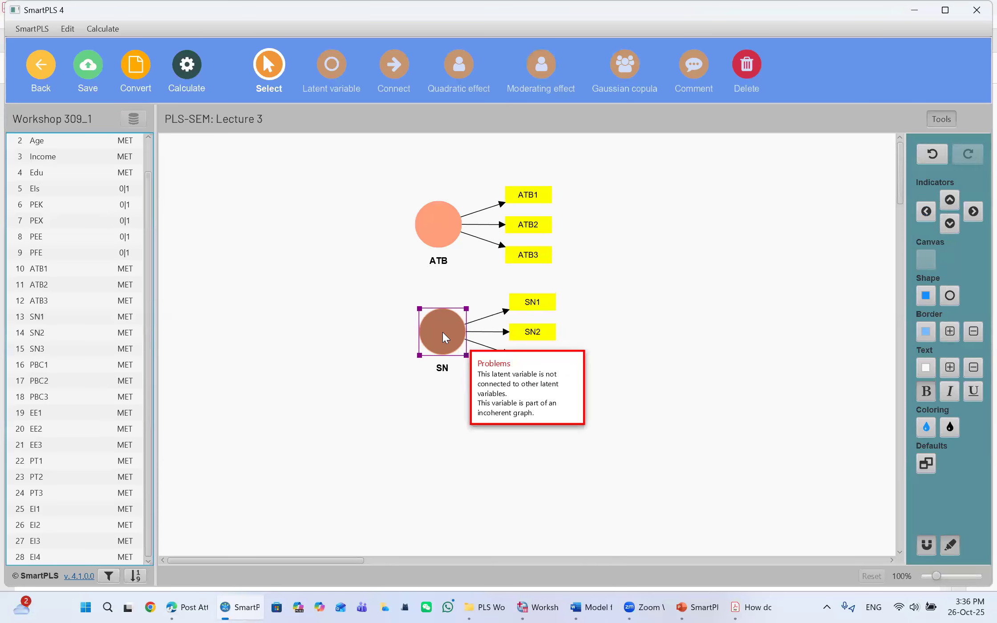
Add the latent variable PBC with indicators PBC1 to PBC3 below SN
{"action": "left_click", "coordinate": [51, 367]}
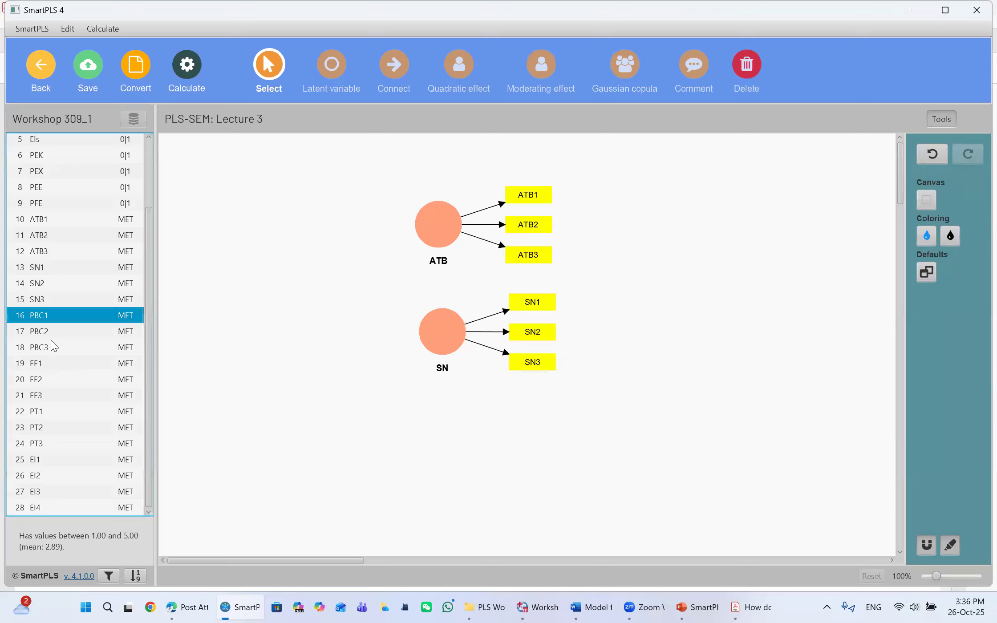
{"action": "left_click", "coordinate": [51, 336], "text": "ctrl"}
{"action": "left_click", "coordinate": [54, 349], "text": "ctrl"}
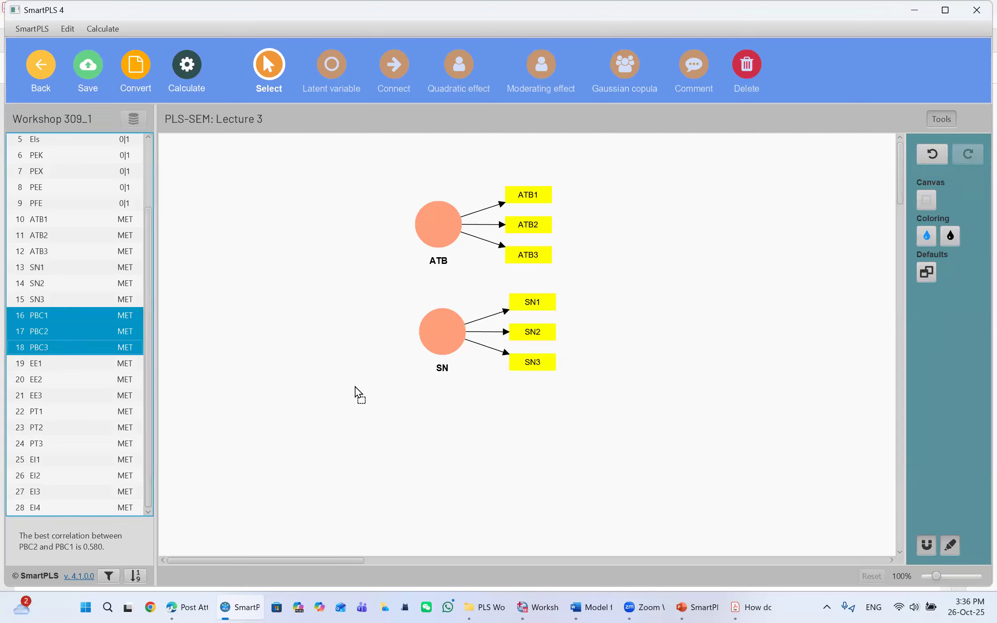
{"action": "left_click_drag", "start_coordinate": [472, 414], "coordinate": [447, 438]}
{"action": "key", "text": "Return"}
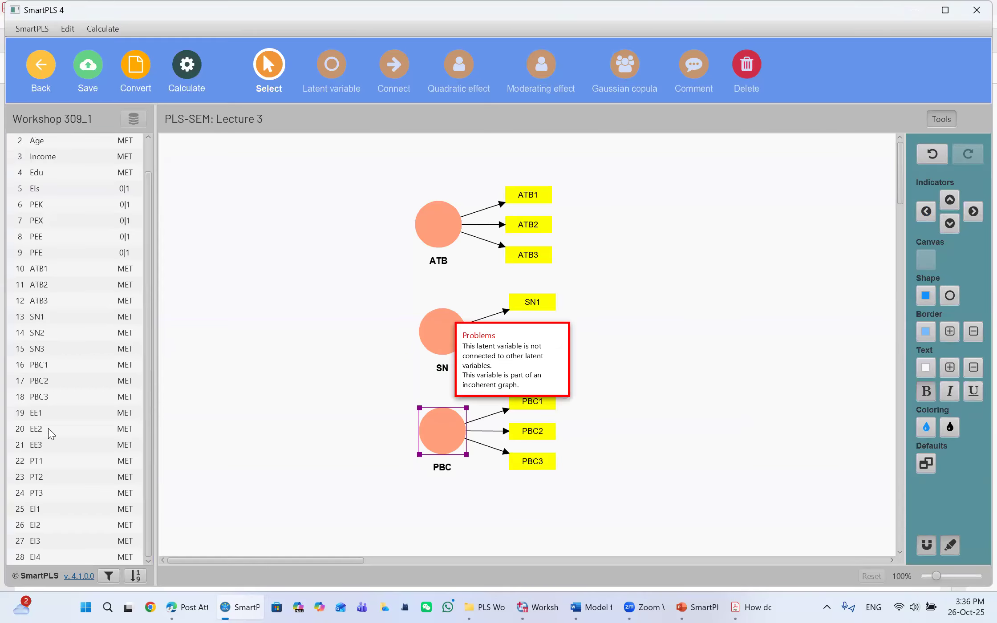
Add the latent variable EE with indicators EE1 to EE3 to the left of ATB
{"action": "left_click", "coordinate": [51, 417]}
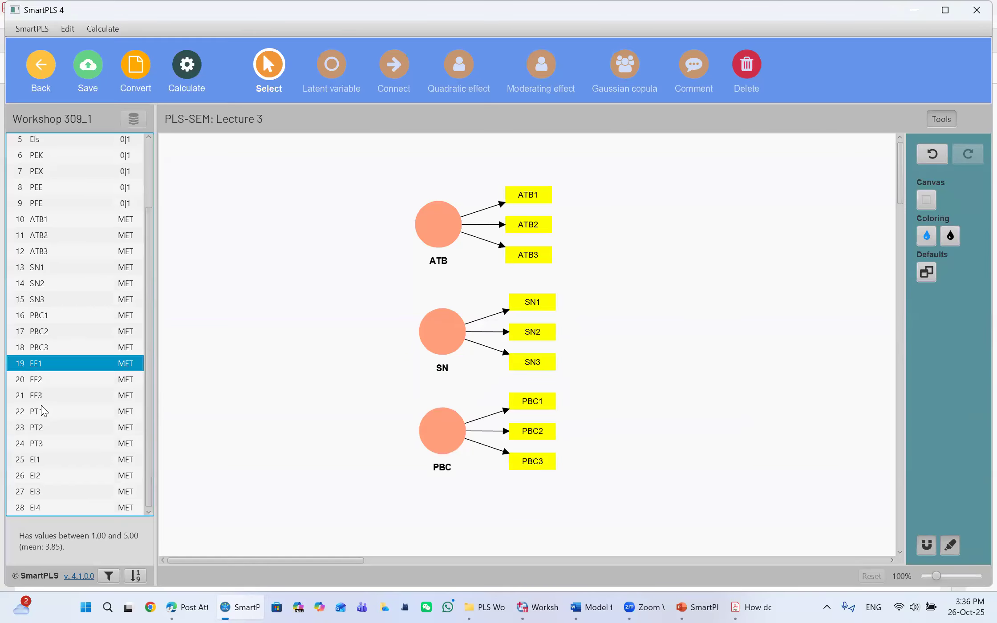
{"action": "left_click", "coordinate": [45, 380], "text": "shift"}
{"action": "left_click", "coordinate": [44, 397], "text": "shift"}
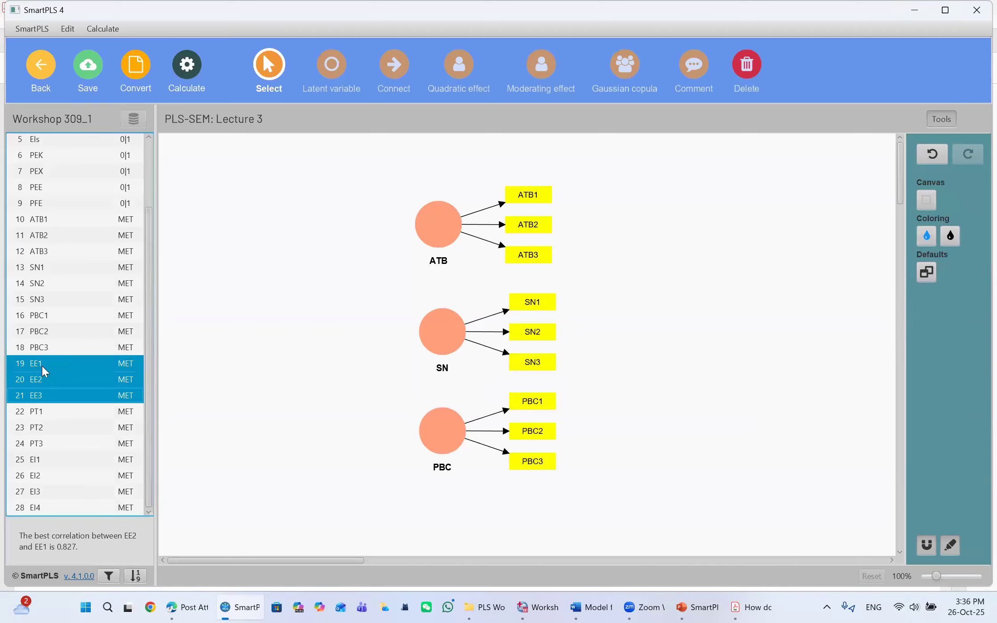
{"action": "left_click", "coordinate": [282, 199]}
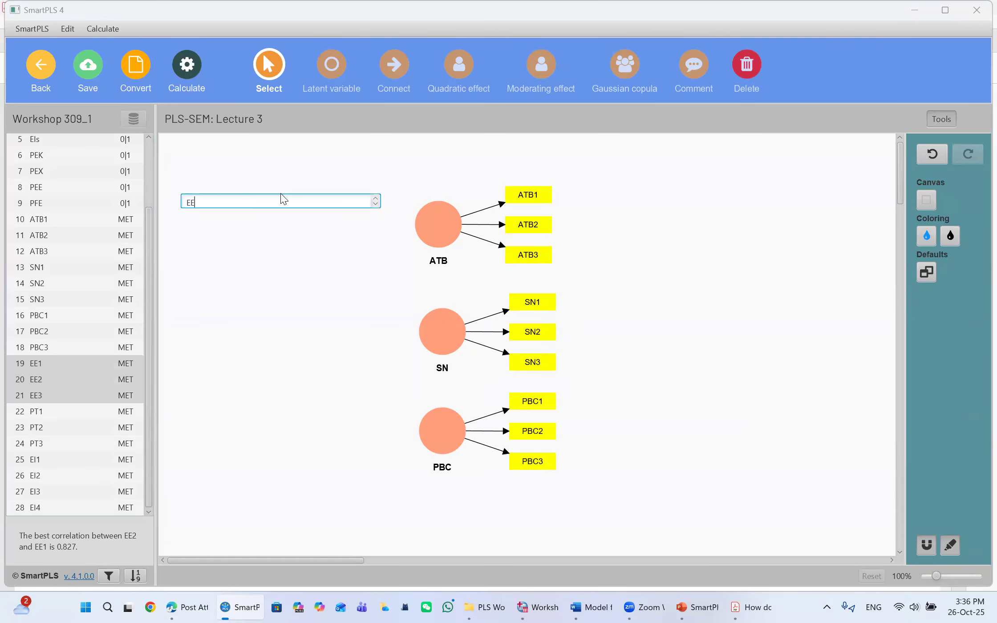
{"action": "type", "text": "EE"}
{"action": "key", "text": "Return"}
{"action": "left_click_drag", "start_coordinate": [292, 216], "coordinate": [295, 233]}
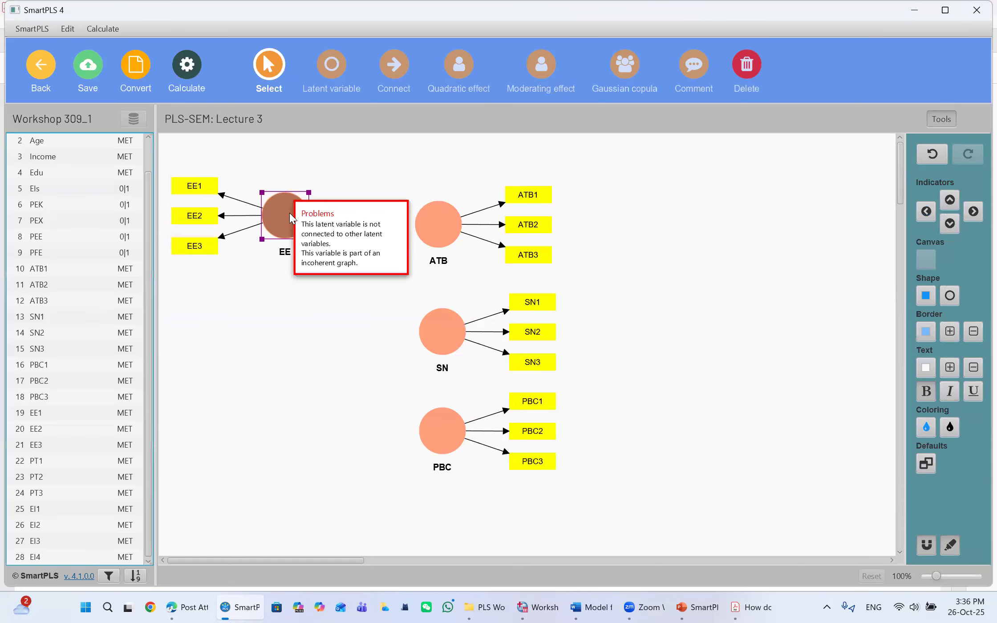
Add the latent variable PT with indicators PT1 to PT3 on its left side below EE, and shift EE slightly down
{"action": "left_click", "coordinate": [42, 461]}
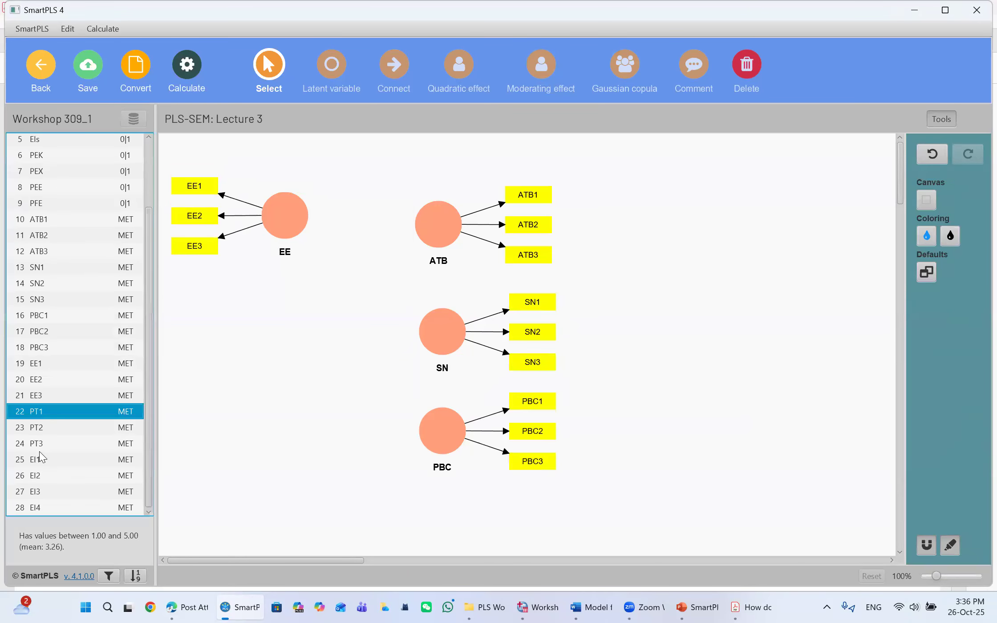
{"action": "left_click", "coordinate": [49, 427], "text": "ctrl"}
{"action": "left_click", "coordinate": [49, 444], "text": "ctrl"}
{"action": "left_click_drag", "start_coordinate": [49, 447], "coordinate": [267, 395]}
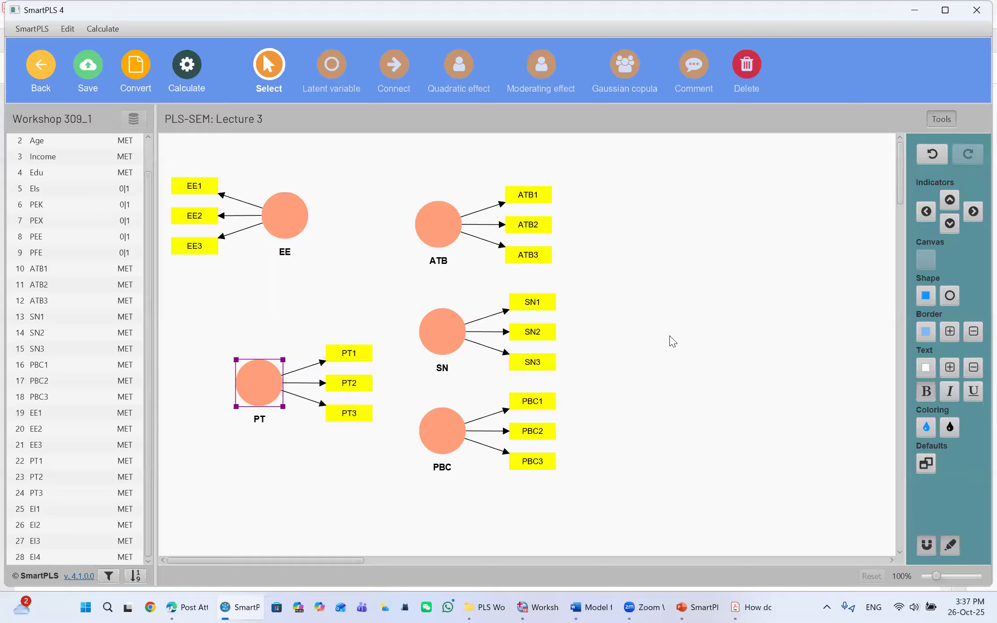
{"action": "mouse_move", "coordinate": [268, 381]}
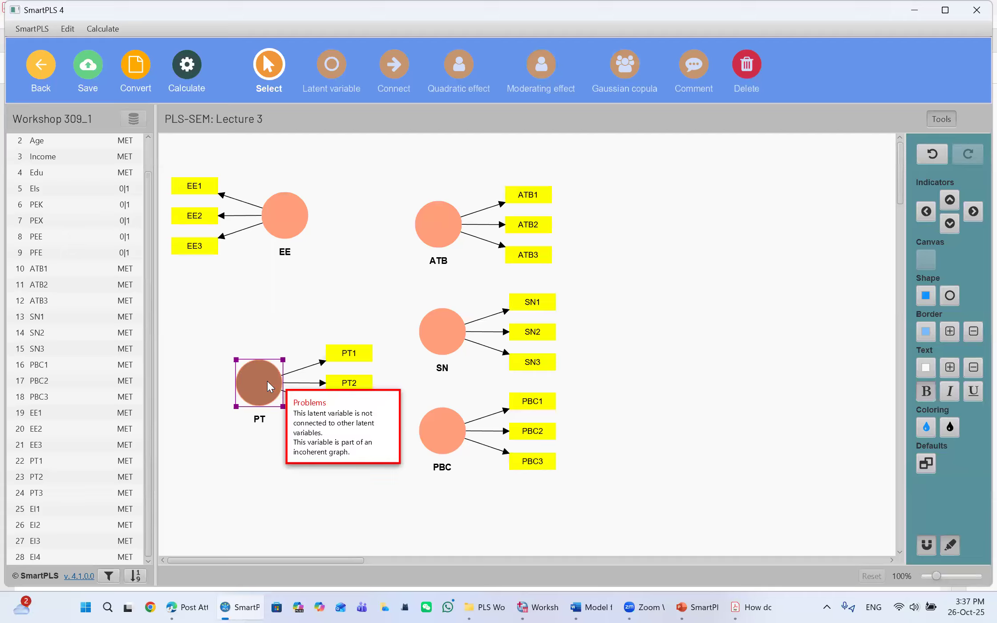
{"action": "left_click", "coordinate": [924, 216]}
{"action": "mouse_move", "coordinate": [255, 388]}
{"action": "left_click_drag", "start_coordinate": [254, 388], "coordinate": [270, 390]}
{"action": "mouse_move", "coordinate": [281, 199]}
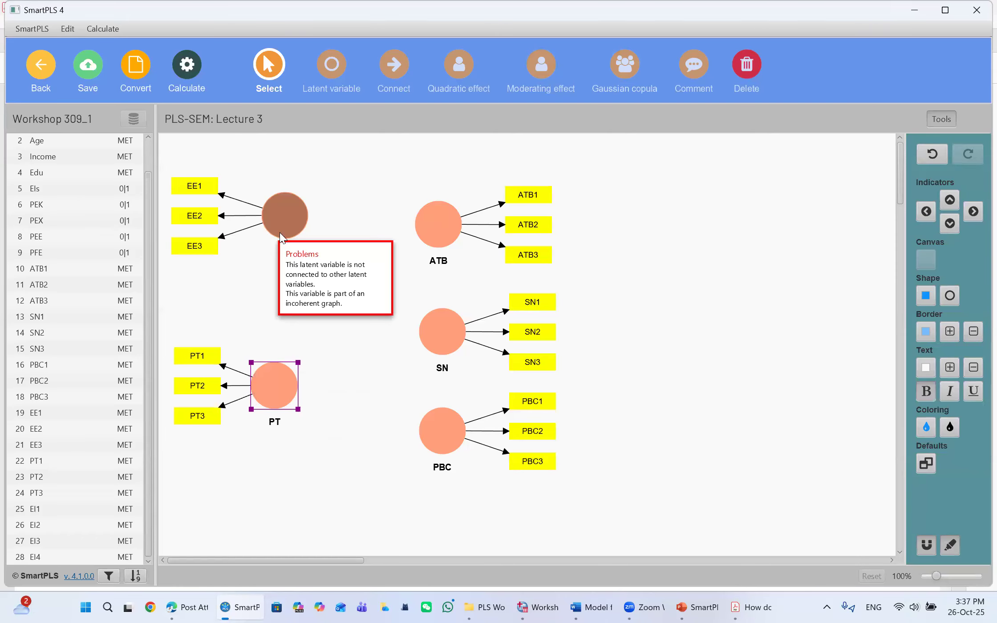
{"action": "left_click_drag", "start_coordinate": [280, 232], "coordinate": [280, 250]}
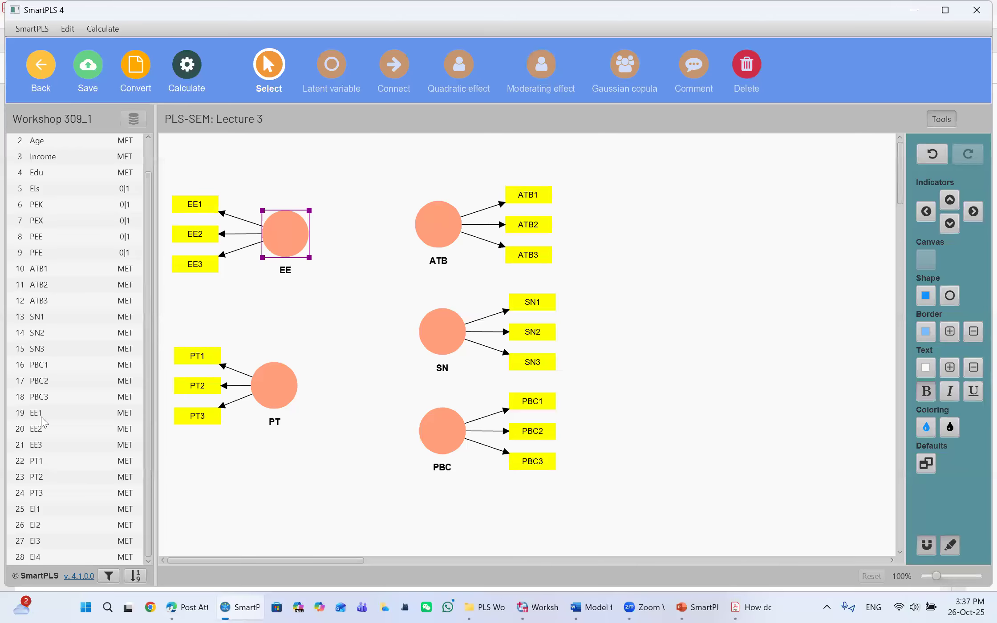
Add the latent variable EI with indicators EI1 to EI4 to the right of SN, level with SN
{"action": "left_click", "coordinate": [47, 512]}
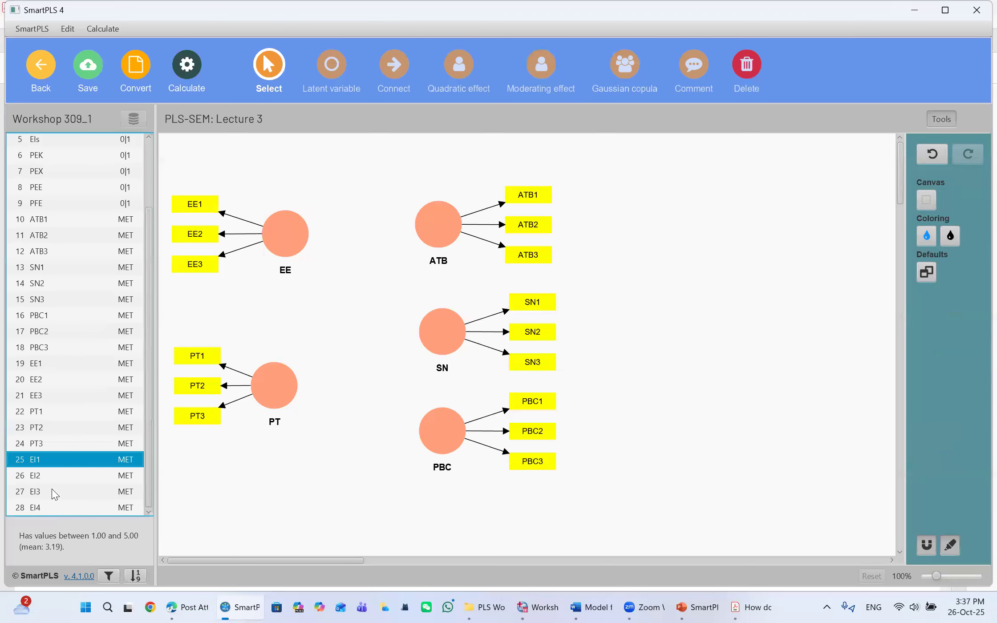
{"action": "left_click_drag", "start_coordinate": [39, 479], "coordinate": [696, 320]}
{"action": "key", "text": "Return"}
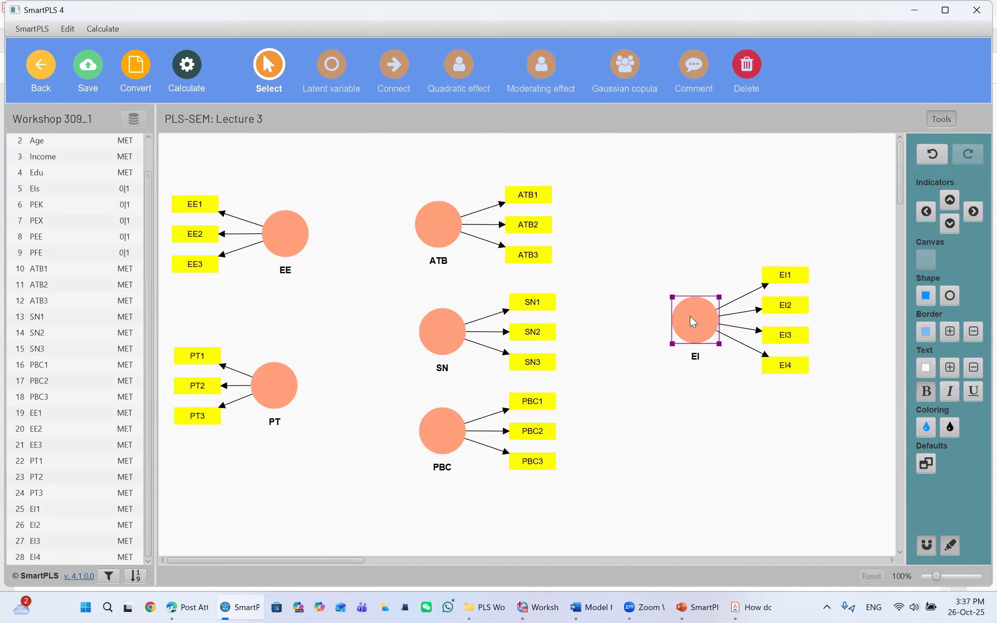
{"action": "left_click_drag", "start_coordinate": [695, 327], "coordinate": [673, 330]}
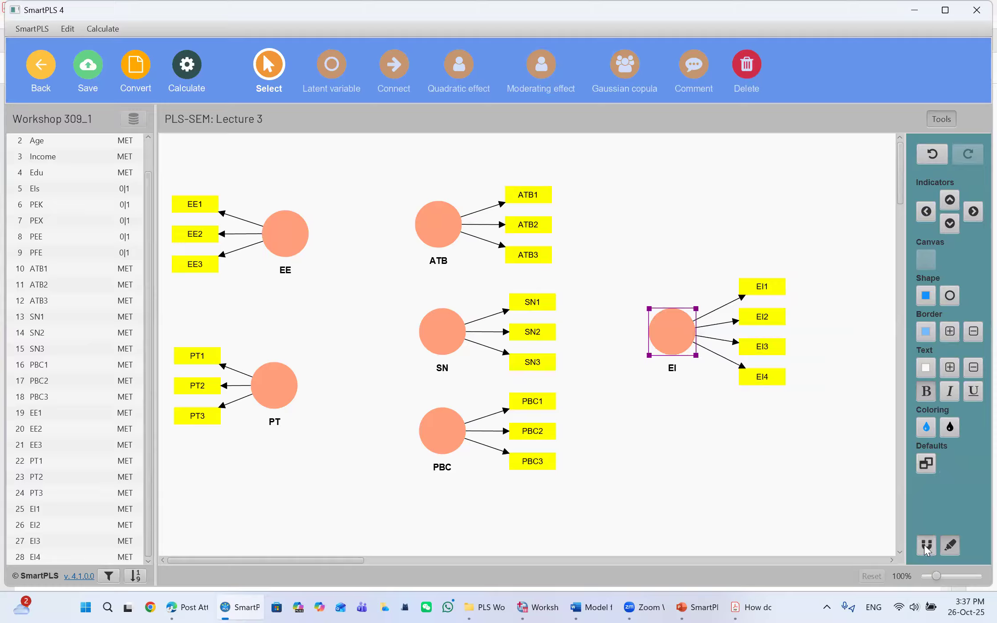
{"action": "mouse_move", "coordinate": [673, 334]}
{"action": "left_mouse_down"}
{"action": "mouse_move", "coordinate": [667, 326]}
{"action": "mouse_move", "coordinate": [672, 334]}
{"action": "left_mouse_up"}
Reposition ATB and PBC above and below SN, placing ATB level with EE and directly above SN
{"action": "left_click_drag", "start_coordinate": [456, 222], "coordinate": [449, 223]}
{"action": "left_click", "coordinate": [926, 545]}
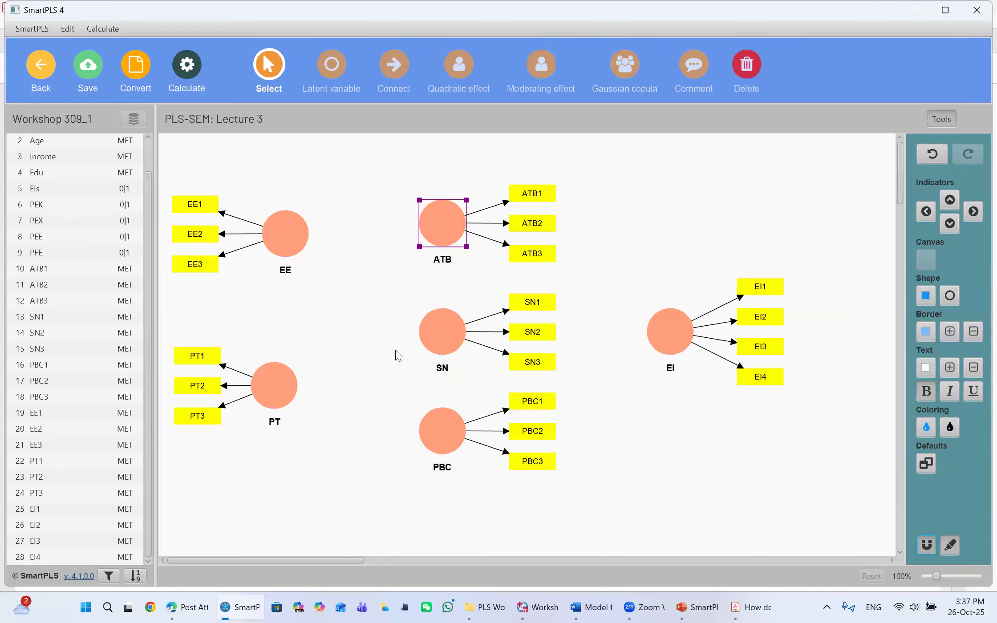
{"action": "mouse_move", "coordinate": [444, 425]}
{"action": "left_mouse_down"}
{"action": "mouse_move", "coordinate": [432, 412]}
{"action": "mouse_move", "coordinate": [444, 419]}
{"action": "left_mouse_up"}
{"action": "left_click", "coordinate": [925, 544]}
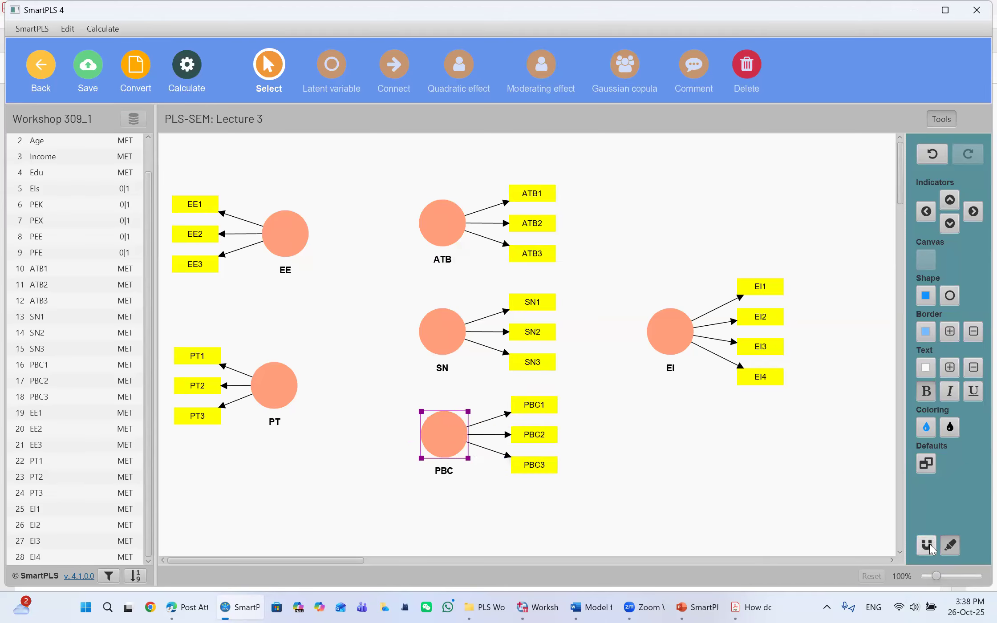
{"action": "left_click_drag", "start_coordinate": [444, 219], "coordinate": [442, 228]}
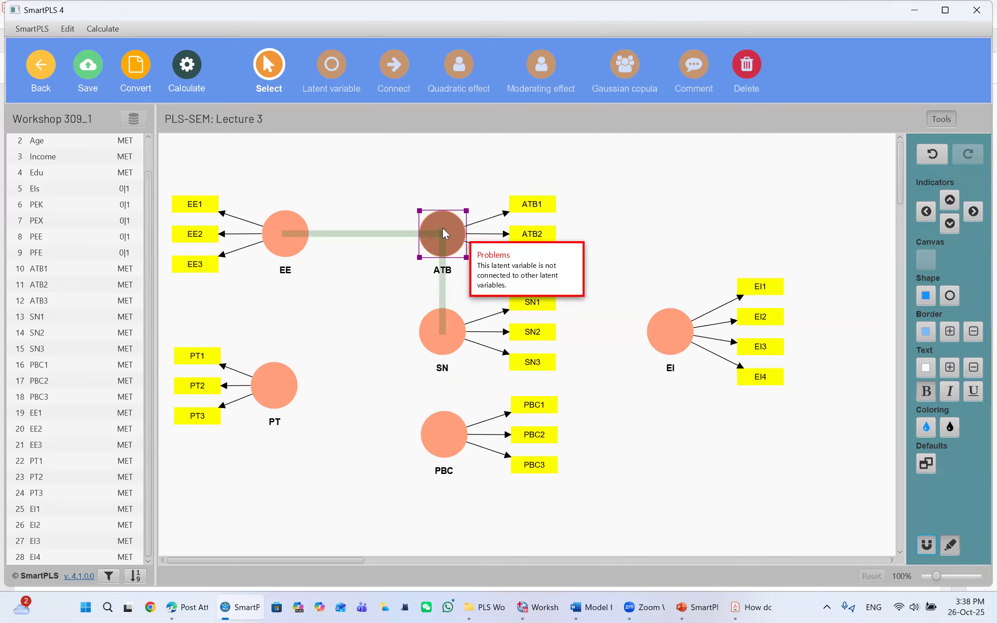
{"action": "left_click_drag", "start_coordinate": [442, 228], "coordinate": [442, 228]}
Move PT and EE slightly lower on the canvas, keeping both to the left of the ATB, SN and PBC column
{"action": "left_click_drag", "start_coordinate": [255, 388], "coordinate": [265, 430]}
{"action": "left_click_drag", "start_coordinate": [289, 223], "coordinate": [292, 246]}
{"action": "left_click", "coordinate": [658, 226]}
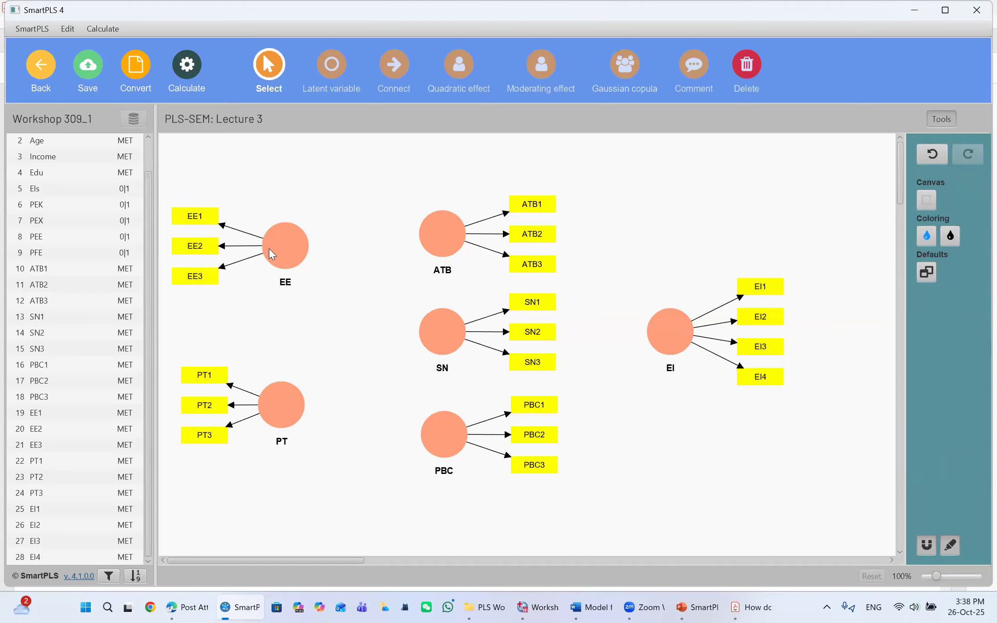
Add the latent variable Gender with its single Gender indicator above EI
{"action": "scroll", "coordinate": [40, 241], "scroll_direction": "up", "scroll_amount": 1}
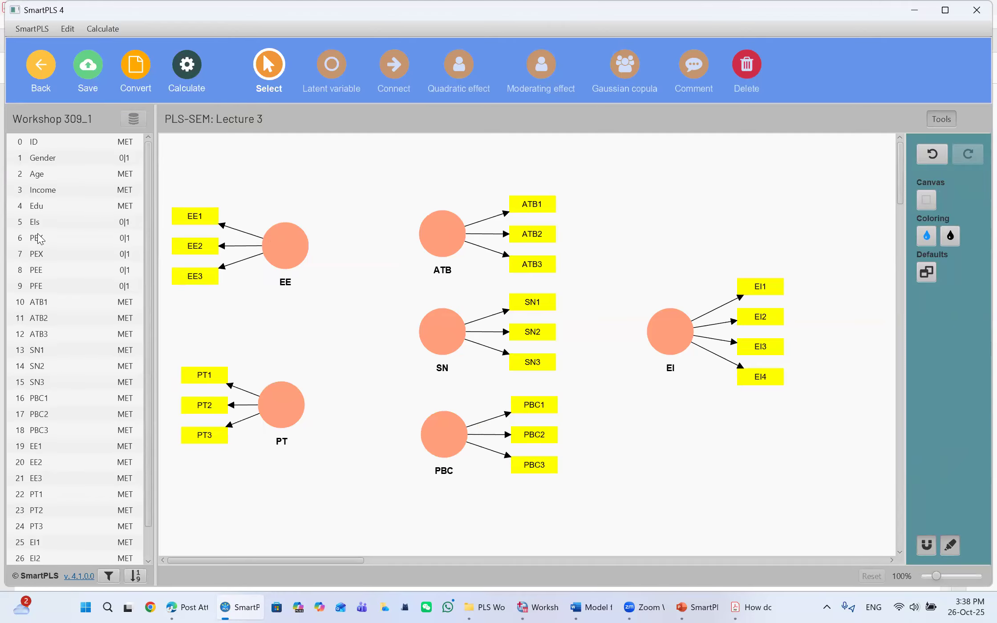
{"action": "left_click", "coordinate": [47, 159]}
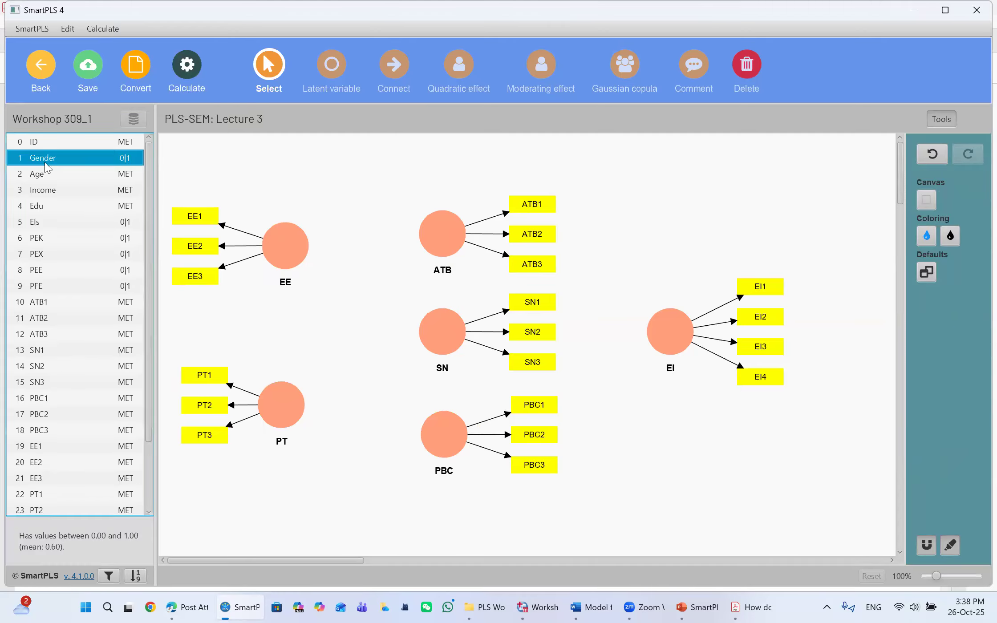
{"action": "left_click_drag", "start_coordinate": [47, 160], "coordinate": [682, 187]}
{"action": "left_click", "coordinate": [714, 174]}
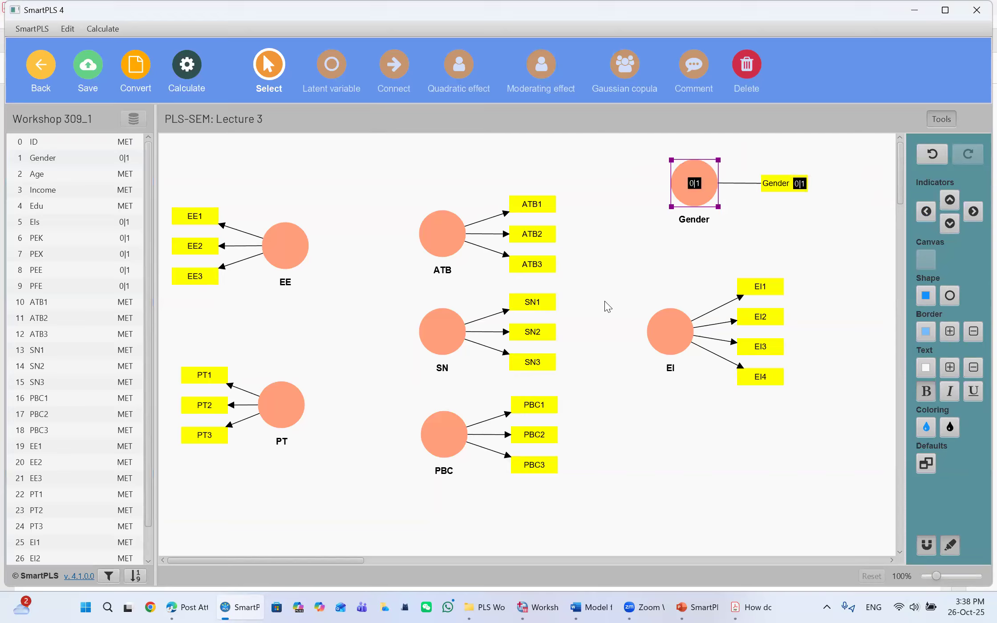
Connect EE to ATB, SN and PBC with structural paths
{"action": "left_click", "coordinate": [394, 69]}
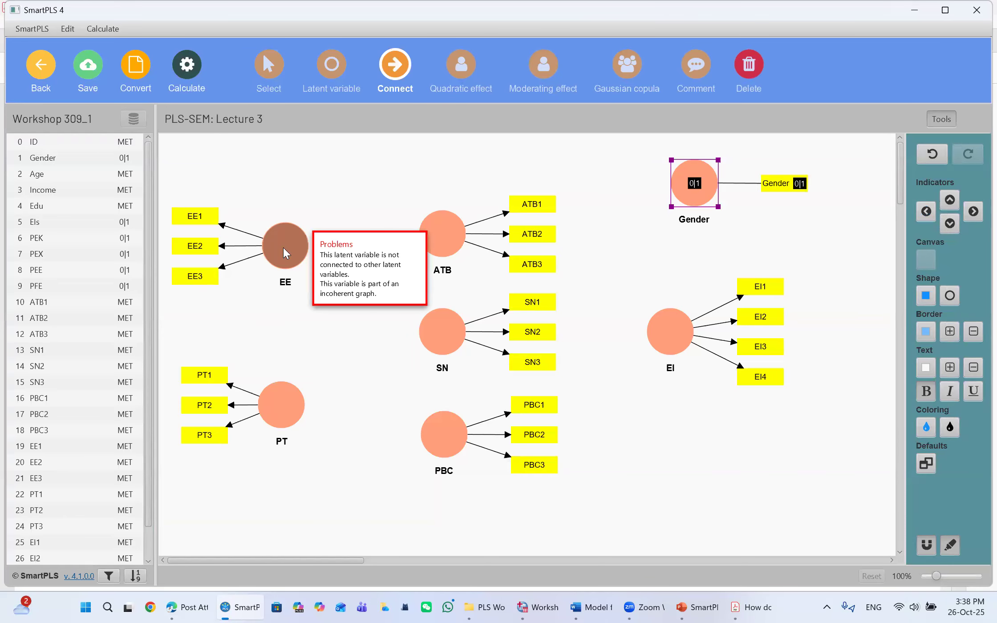
{"action": "left_click_drag", "start_coordinate": [282, 247], "coordinate": [435, 235]}
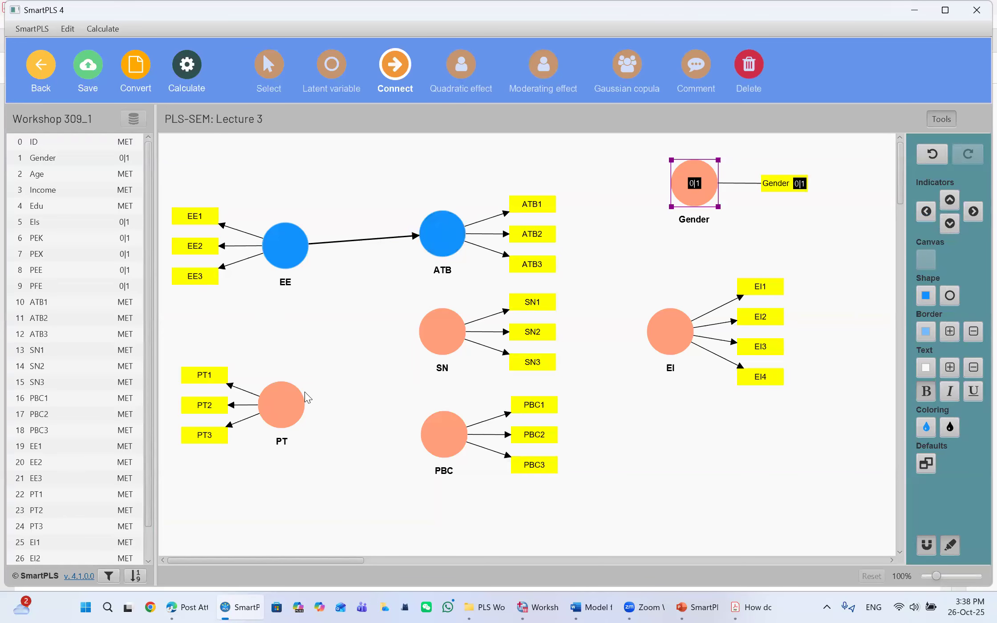
{"action": "left_click_drag", "start_coordinate": [287, 247], "coordinate": [440, 331]}
{"action": "left_click_drag", "start_coordinate": [304, 257], "coordinate": [444, 442]}
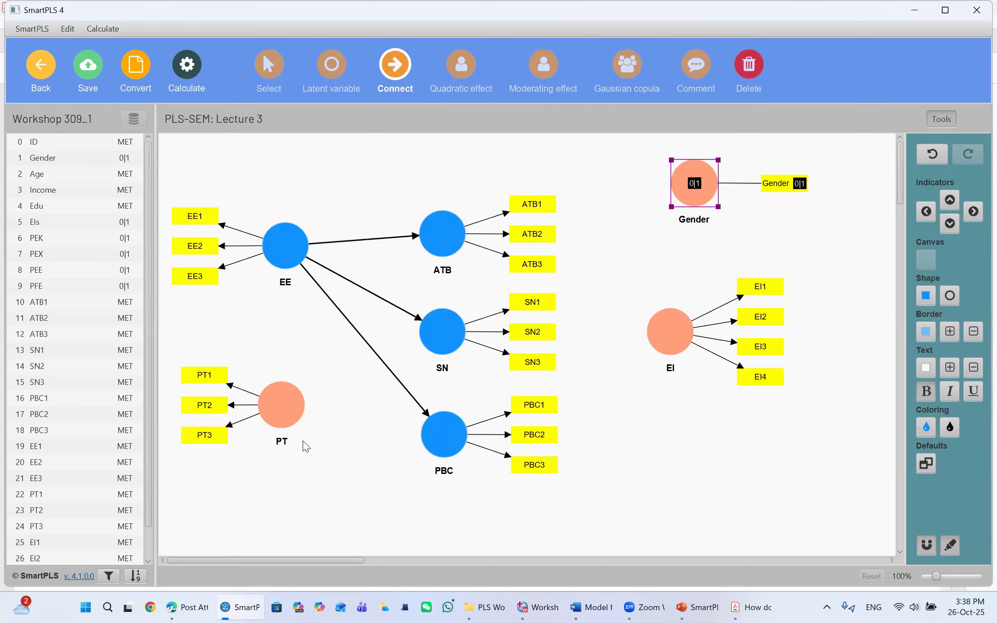
Draw structural paths from PT to PBC, SN and ATB
{"action": "left_click_drag", "start_coordinate": [285, 409], "coordinate": [441, 438]}
{"action": "left_click_drag", "start_coordinate": [274, 410], "coordinate": [432, 319]}
{"action": "left_click_drag", "start_coordinate": [262, 409], "coordinate": [431, 230]}
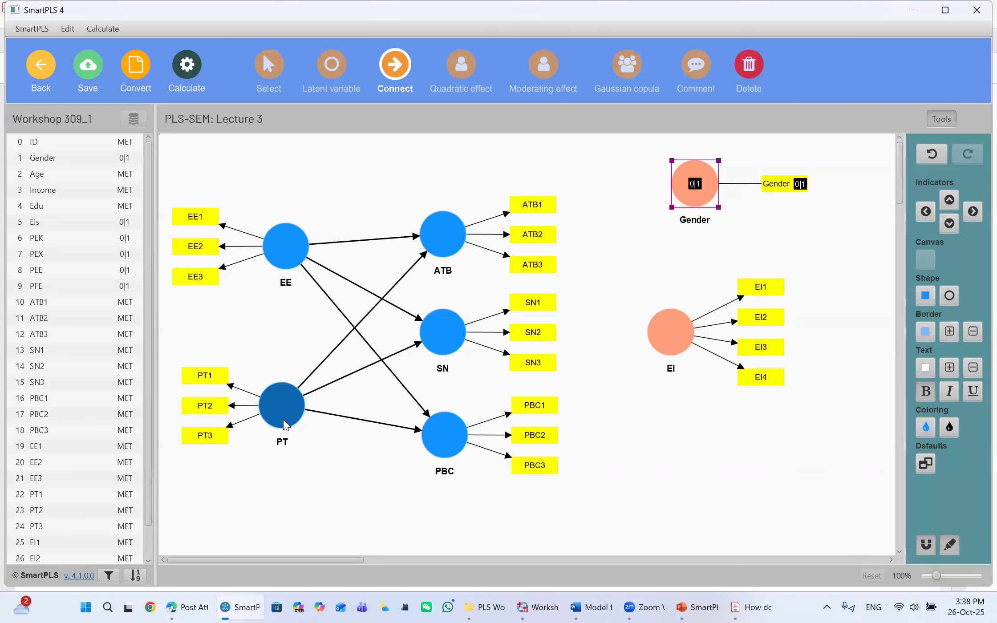
Draw direct paths from PT, EE and Gender to EI, and leave connecting mode
{"action": "left_click_drag", "start_coordinate": [285, 419], "coordinate": [675, 331]}
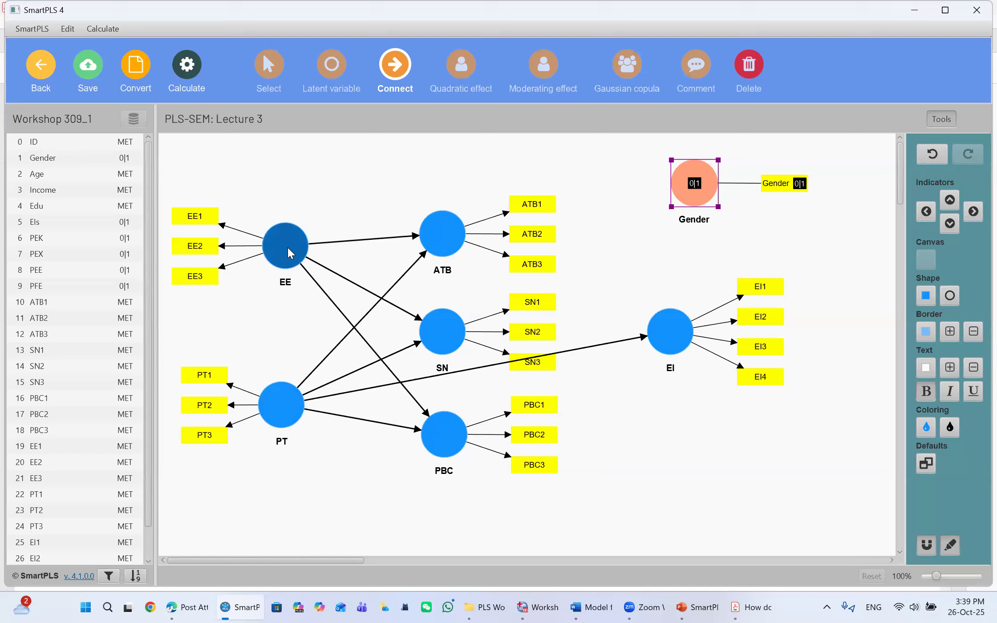
{"action": "left_click_drag", "start_coordinate": [288, 248], "coordinate": [671, 331]}
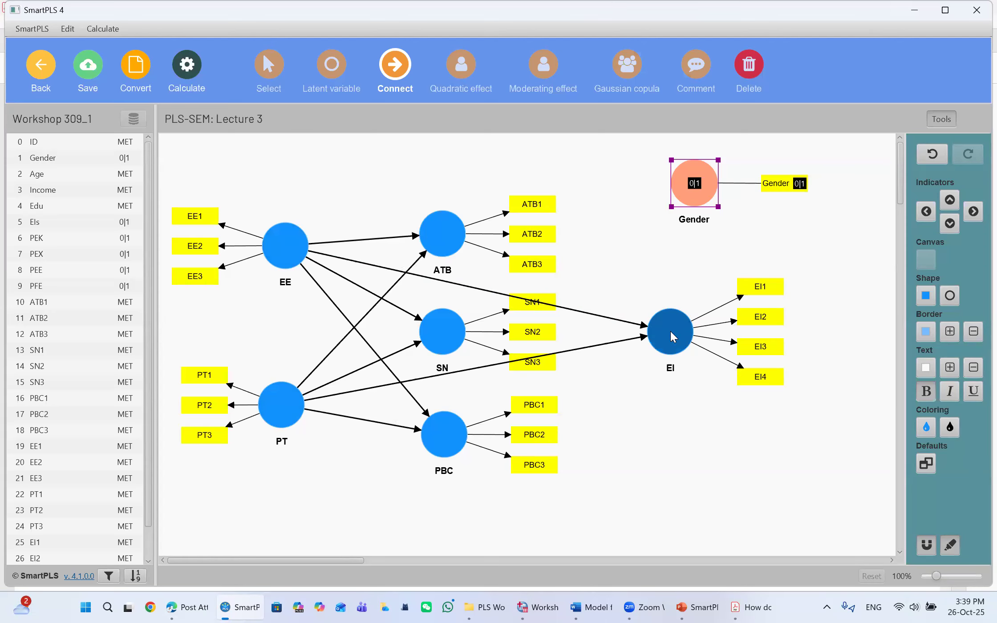
{"action": "mouse_move", "coordinate": [696, 199]}
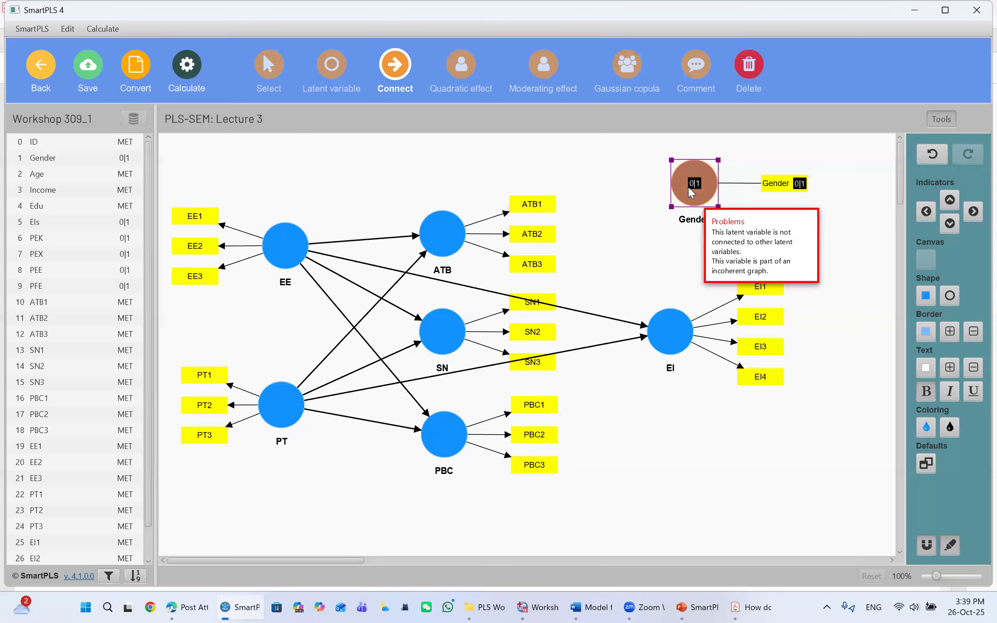
{"action": "left_click_drag", "start_coordinate": [688, 188], "coordinate": [672, 315]}
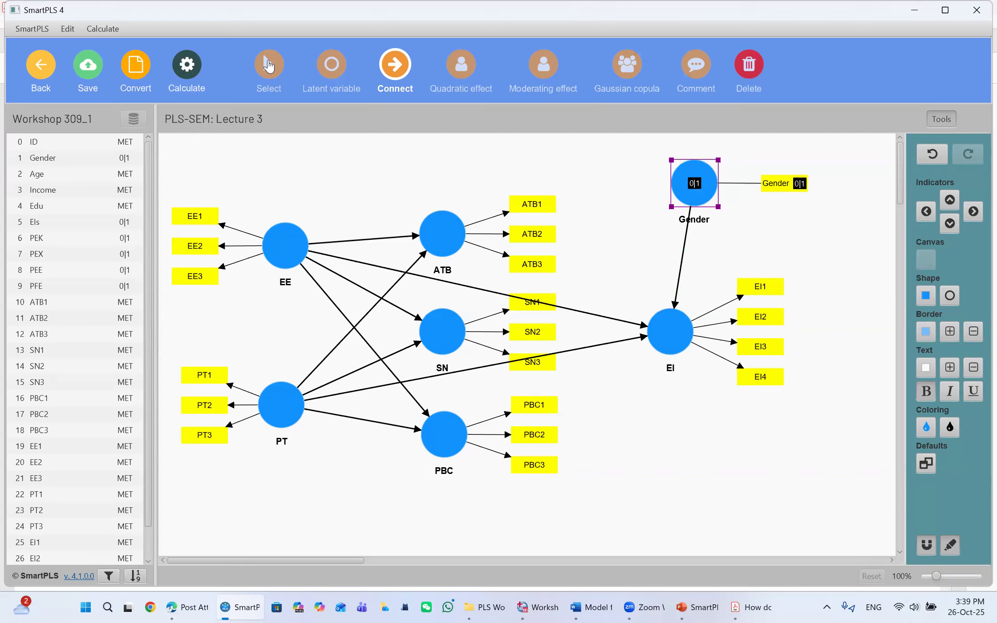
{"action": "key", "text": "Escape"}
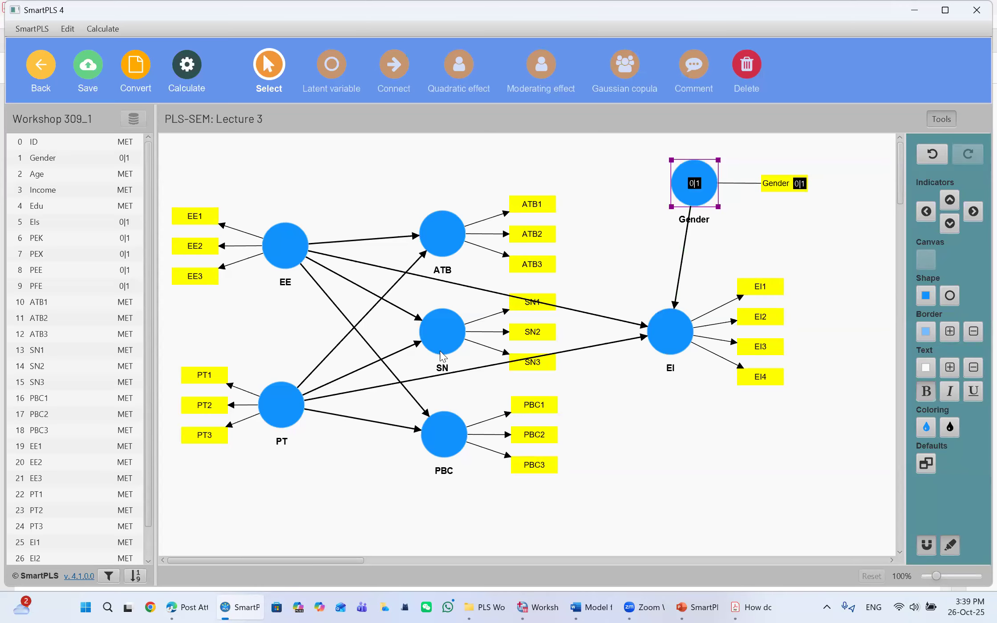
Bend the PT to EI path below PBC and the EE to EI path above ATB, and save the model
{"action": "left_click", "coordinate": [474, 372]}
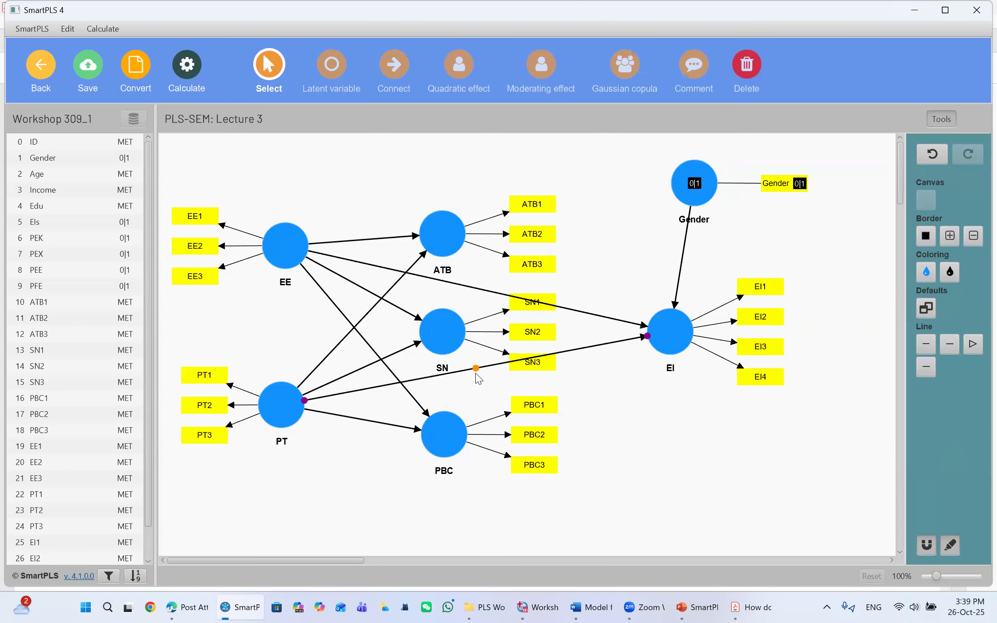
{"action": "left_click_drag", "start_coordinate": [475, 373], "coordinate": [512, 532]}
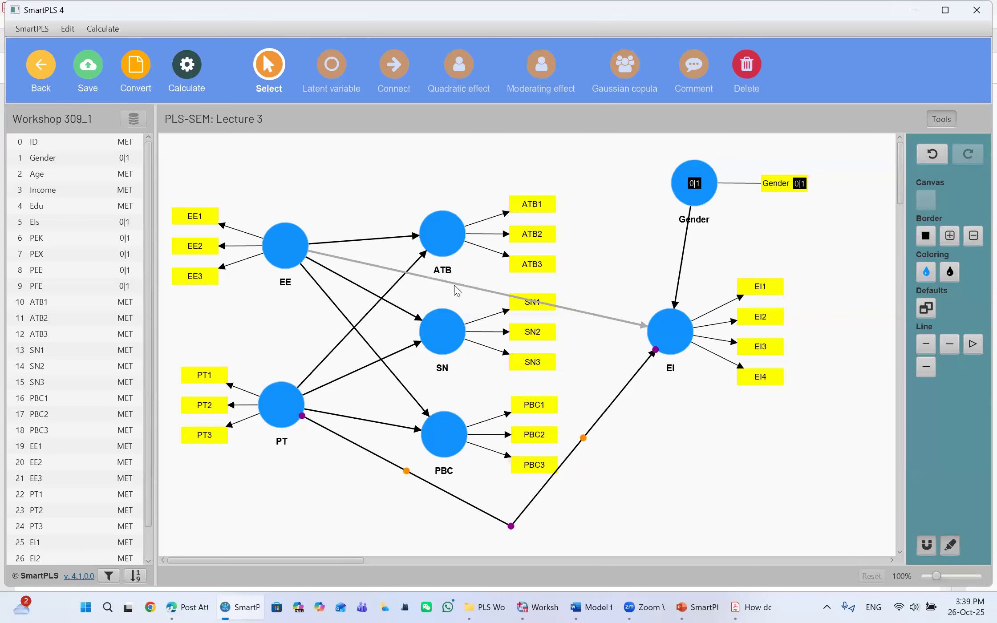
{"action": "left_click_drag", "start_coordinate": [477, 289], "coordinate": [485, 129]}
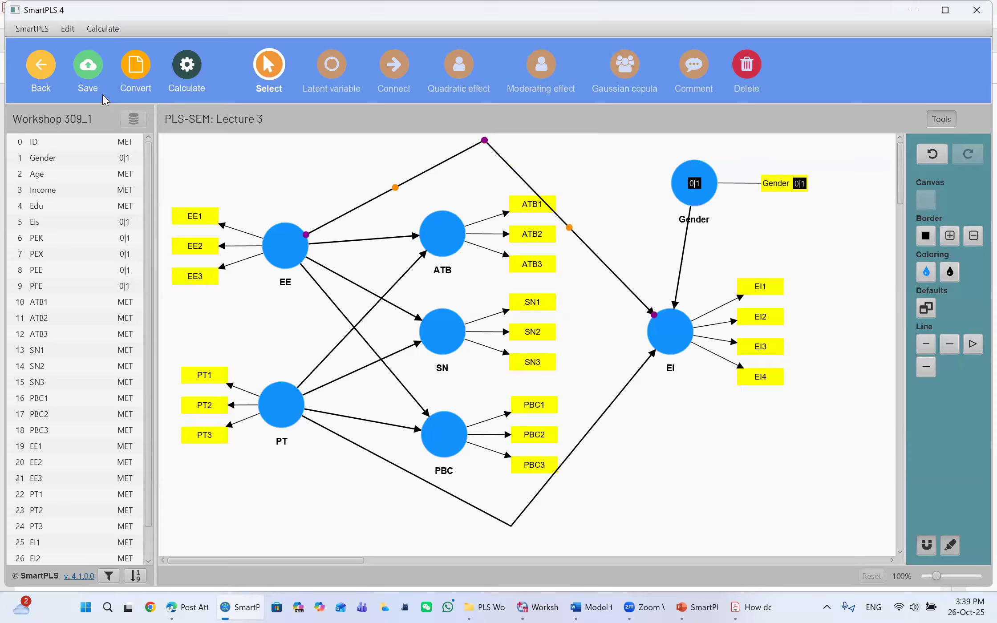
{"action": "left_click", "coordinate": [88, 71]}
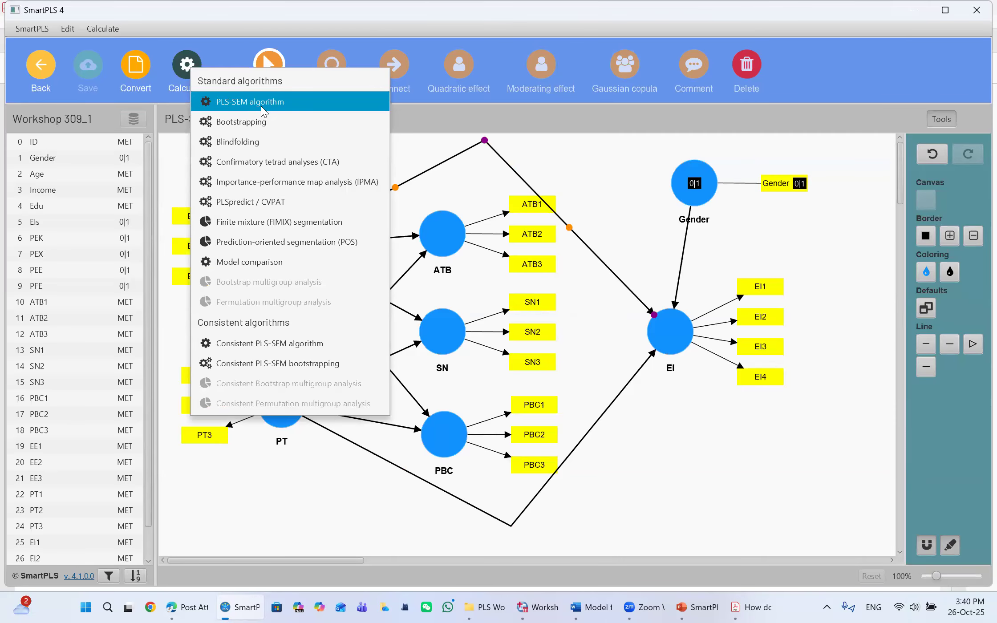
Run the PLS-SEM algorithm with the PCA weighting scheme, standardized results and default initial weights, opening the report
{"action": "left_click", "coordinate": [261, 106]}
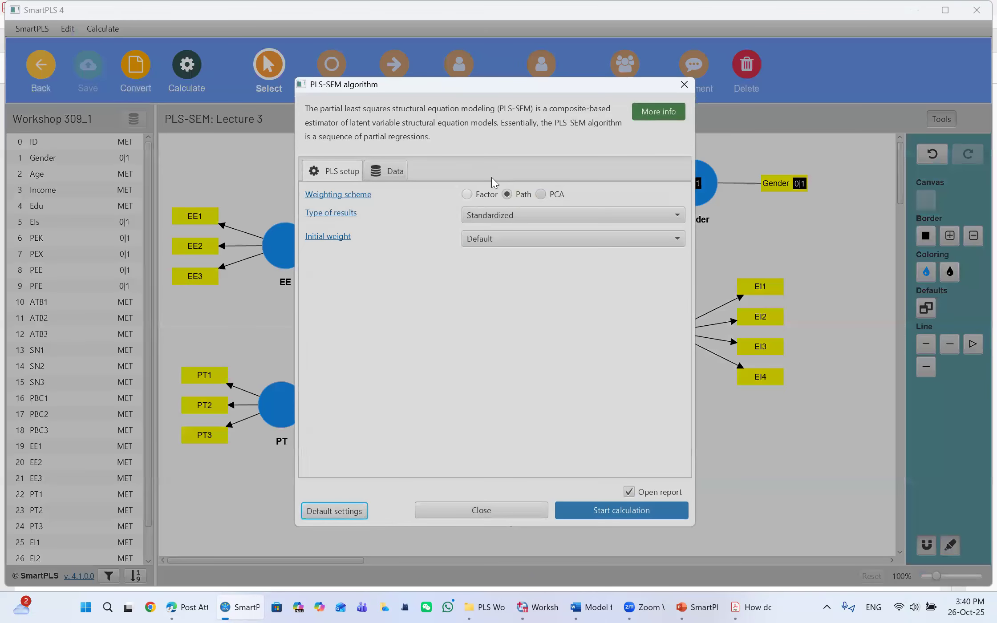
{"action": "left_click", "coordinate": [541, 194]}
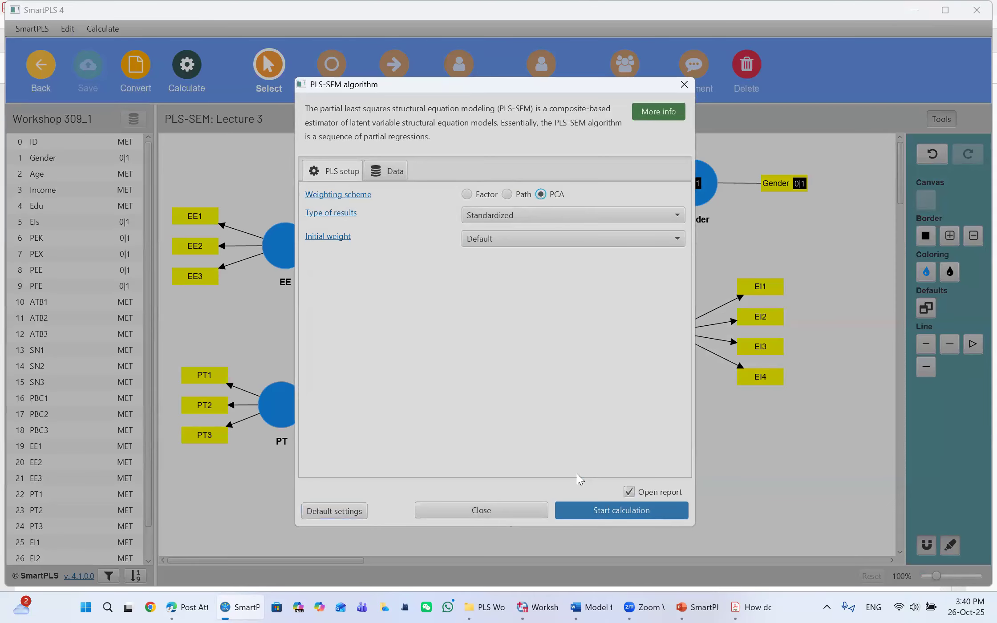
{"action": "left_click", "coordinate": [592, 512]}
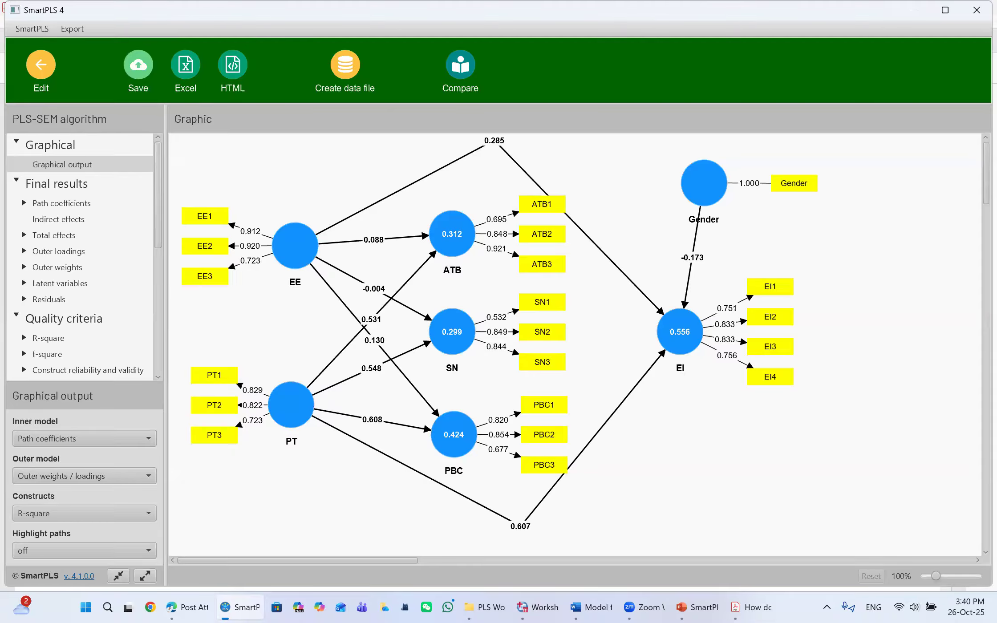
Check the published framework figure in the Acrobat PDF, switch back to SmartPLS and reopen the PLS-SEM algorithm report from the model
{"action": "left_click", "coordinate": [752, 607]}
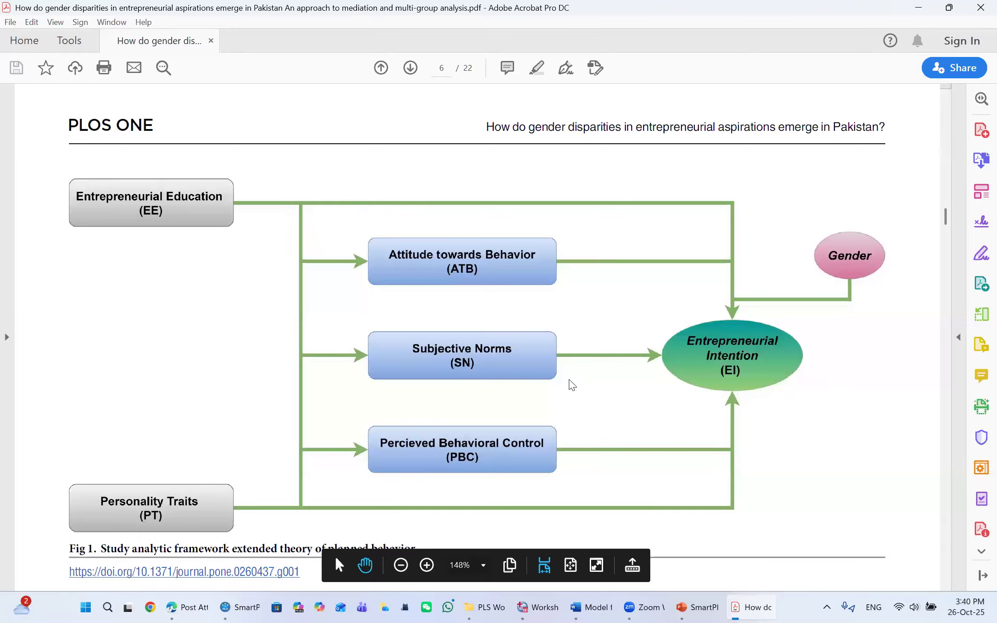
{"action": "left_click", "coordinate": [240, 608]}
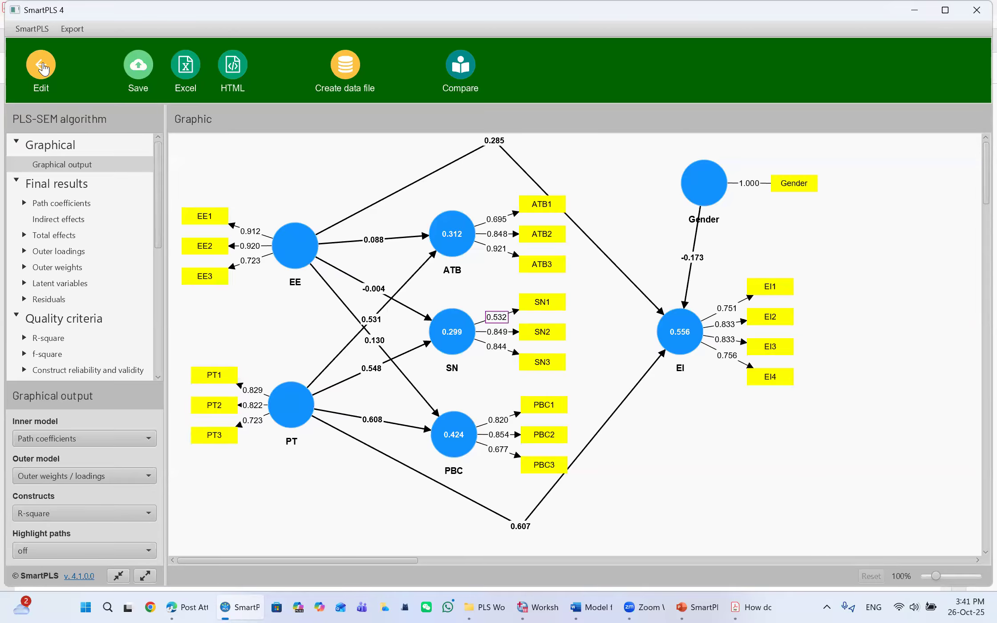
{"action": "left_click", "coordinate": [41, 66]}
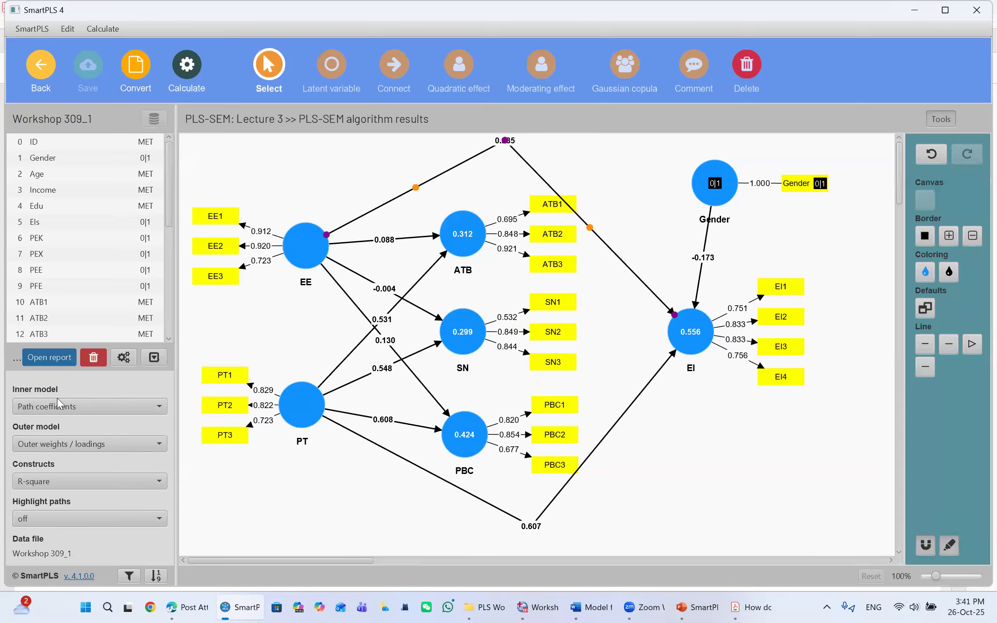
{"action": "left_click", "coordinate": [47, 358]}
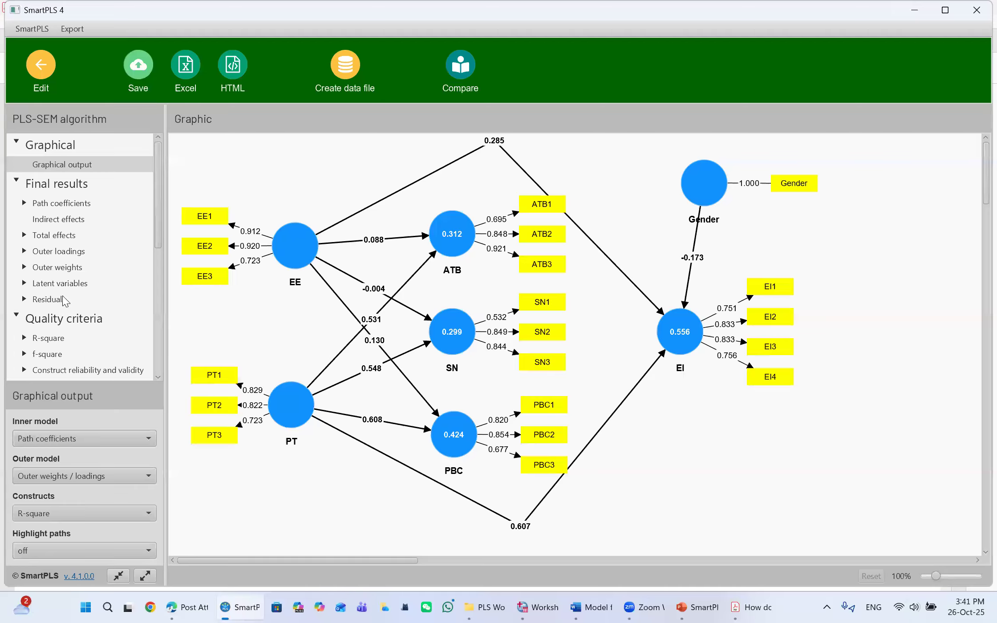
Open the outer loadings matrix, inspect the ATB1, PBC3 and SN1 loadings, and copy the table for Excel
{"action": "scroll", "coordinate": [66, 302], "scroll_direction": "down", "scroll_amount": 5}
{"action": "scroll", "coordinate": [65, 302], "scroll_direction": "up", "scroll_amount": 4}
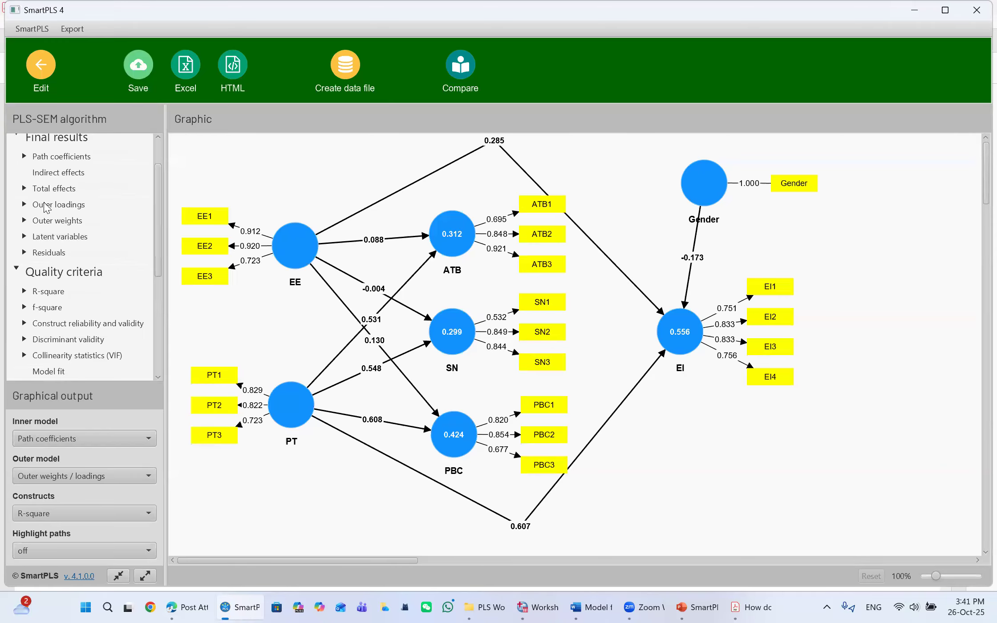
{"action": "left_click", "coordinate": [46, 206]}
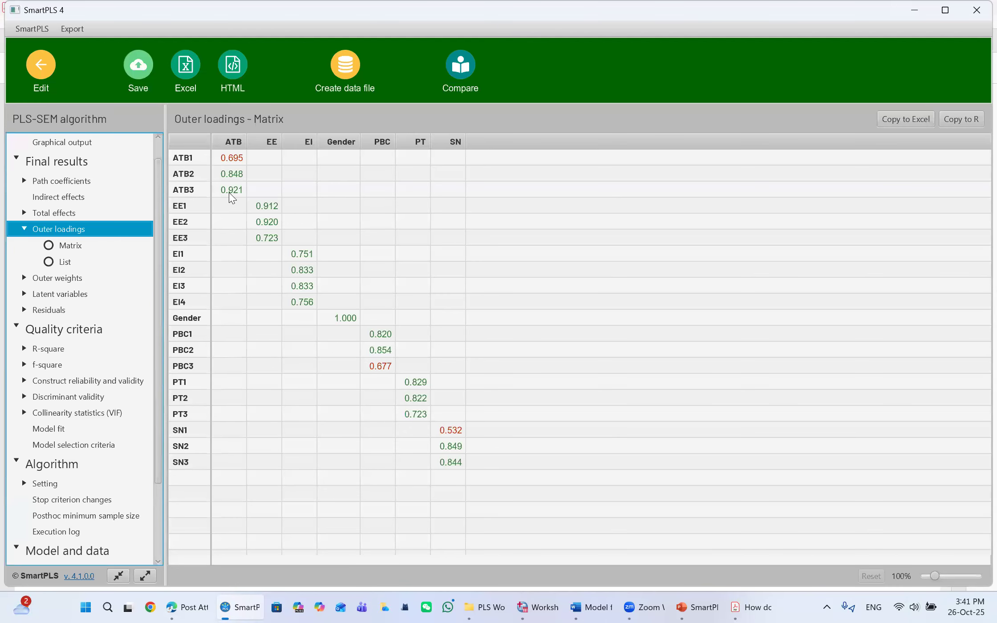
{"action": "left_click", "coordinate": [231, 158]}
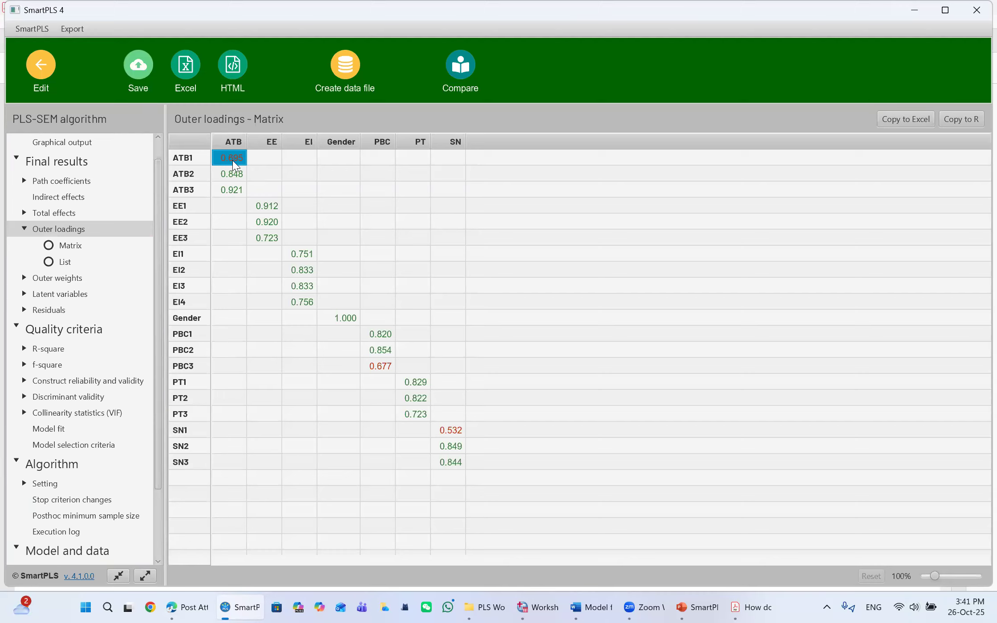
{"action": "left_click", "coordinate": [384, 369]}
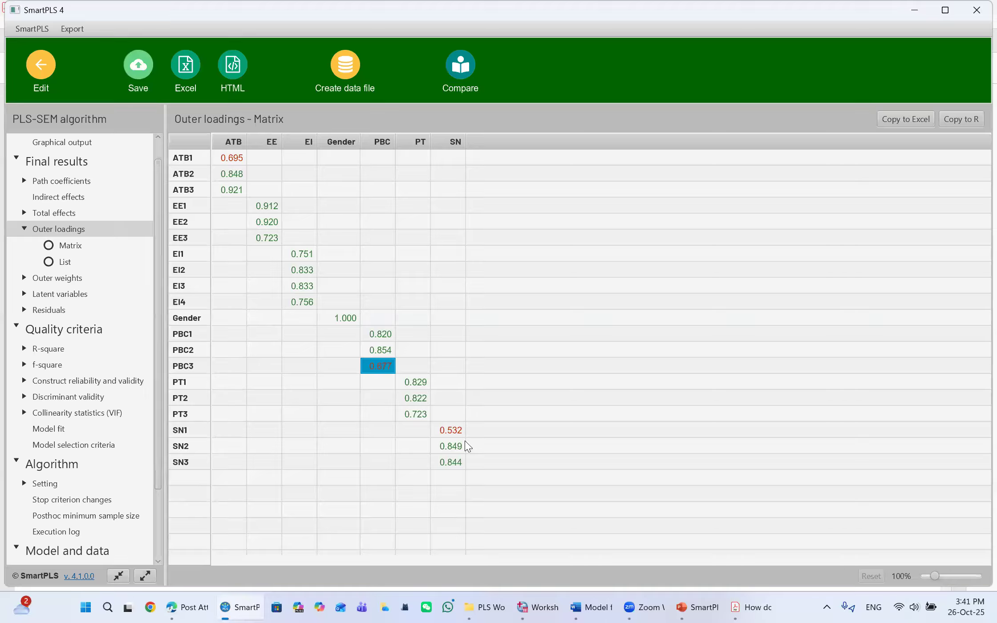
{"action": "left_click", "coordinate": [485, 426]}
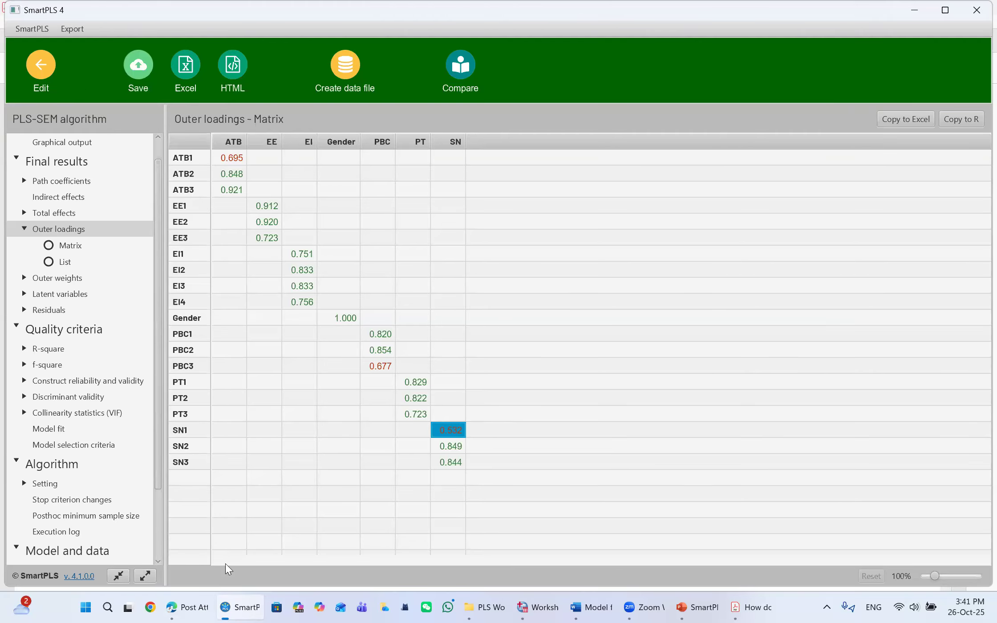
{"action": "left_click", "coordinate": [376, 363]}
{"action": "left_click", "coordinate": [228, 159]}
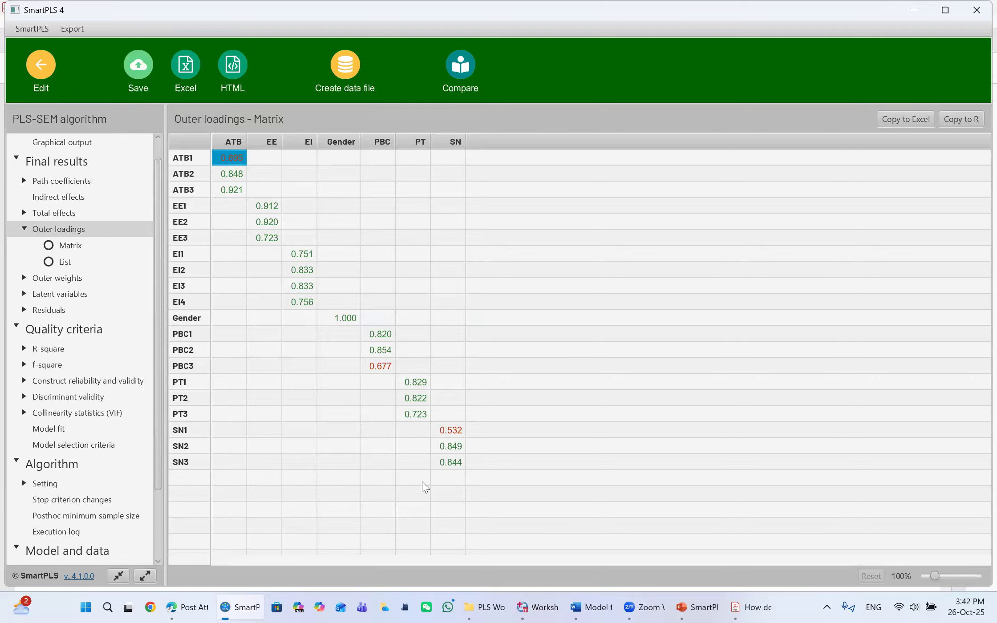
{"action": "left_click", "coordinate": [893, 121]}
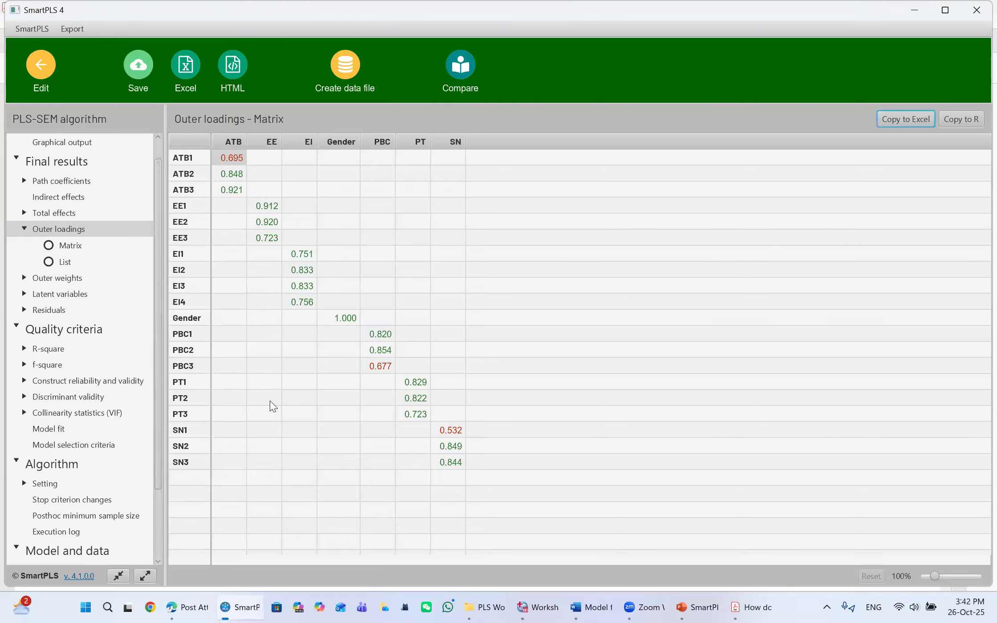
Open the path coefficients matrix and inspect the Gender to EI and EE to SN coefficients
{"action": "left_click", "coordinate": [73, 184]}
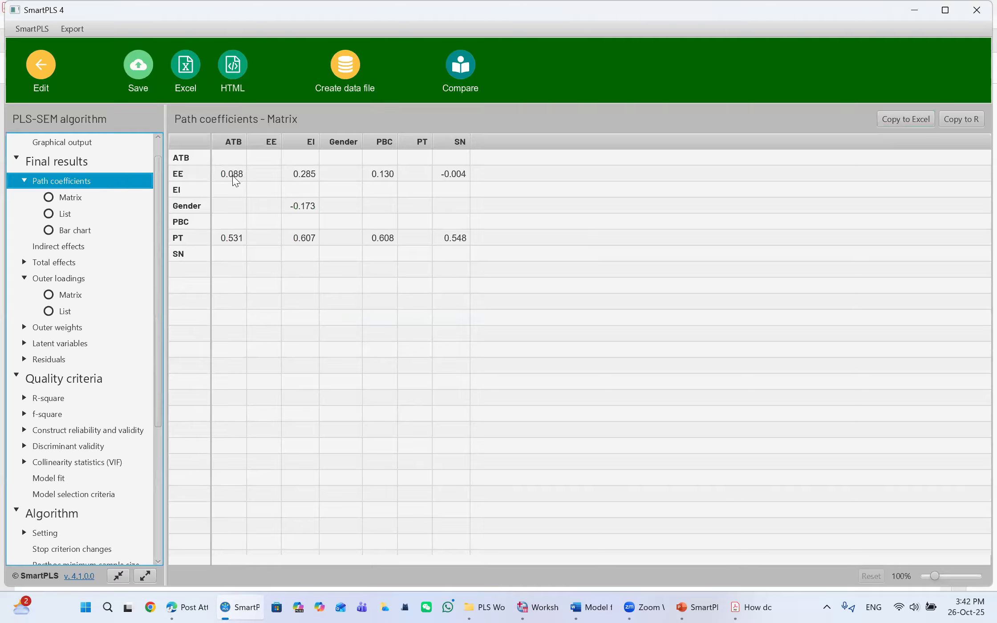
{"action": "left_click", "coordinate": [308, 207]}
{"action": "left_click", "coordinate": [446, 180]}
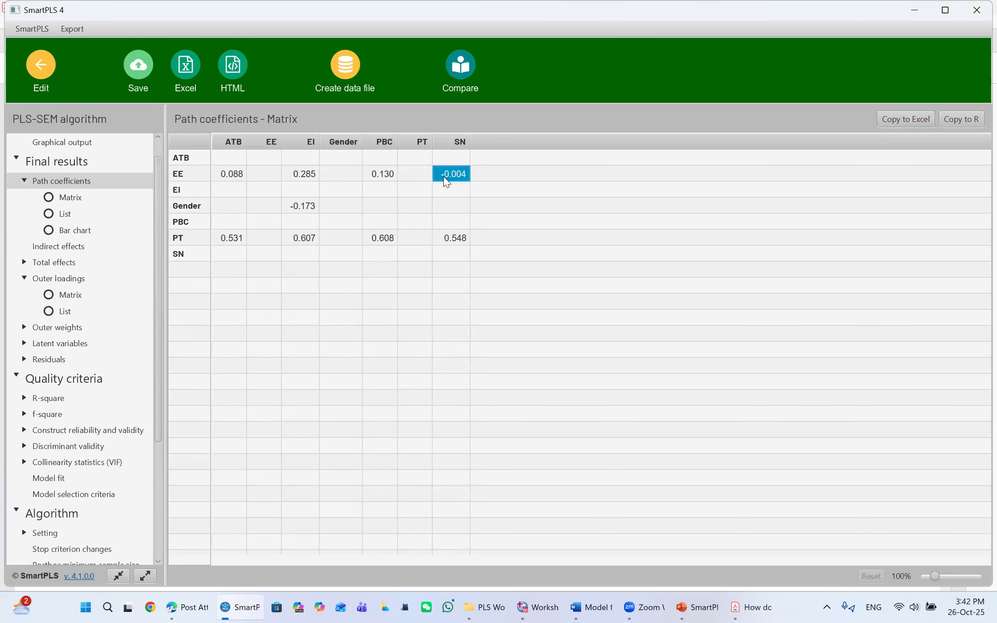
{"action": "left_click", "coordinate": [307, 209]}
{"action": "left_click", "coordinate": [457, 173]}
{"action": "left_click", "coordinate": [293, 208]}
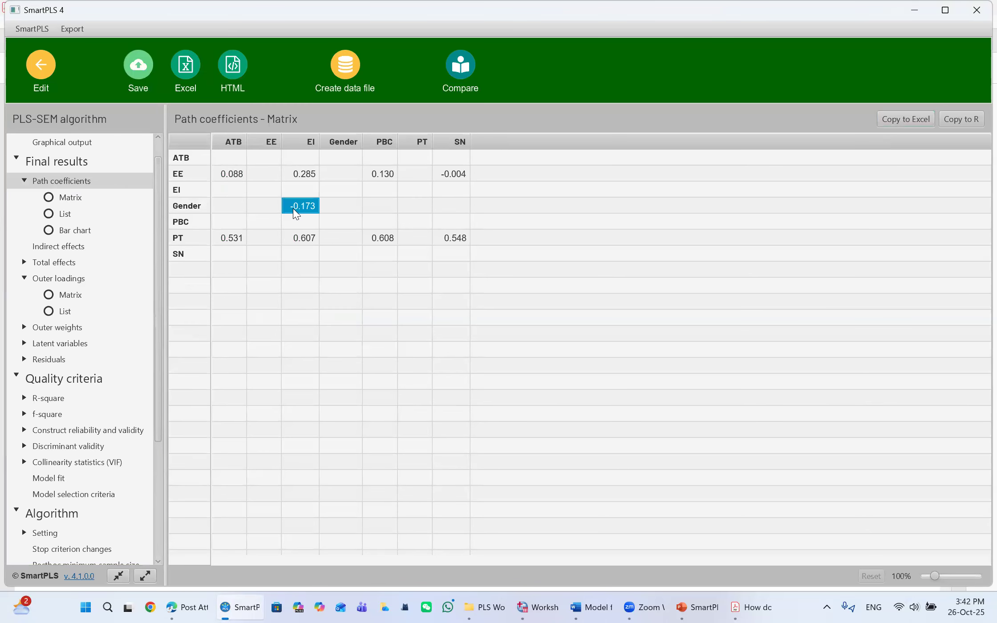
Return to the model, check the EE and SN construct results, and nudge the EE to SN and Gender to EI coefficient labels along their paths
{"action": "left_click", "coordinate": [39, 64]}
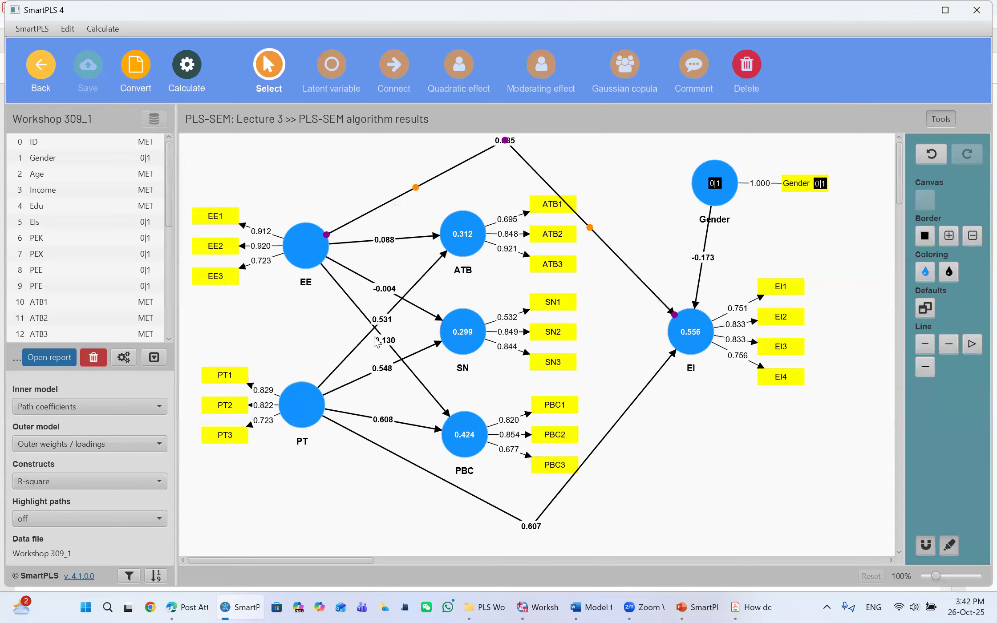
{"action": "left_click_drag", "start_coordinate": [383, 292], "coordinate": [369, 278]}
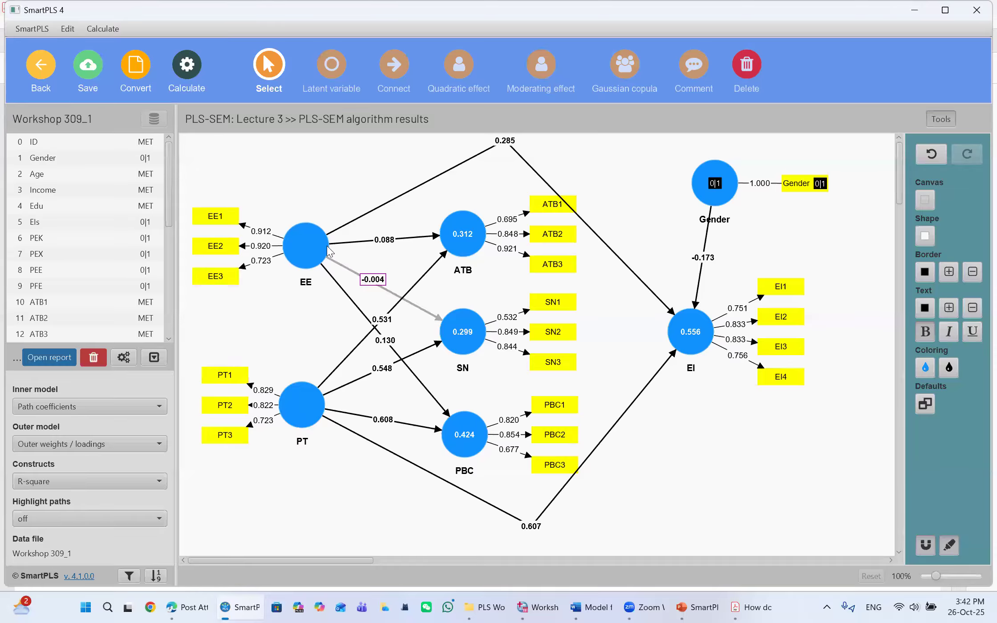
{"action": "mouse_move", "coordinate": [304, 254]}
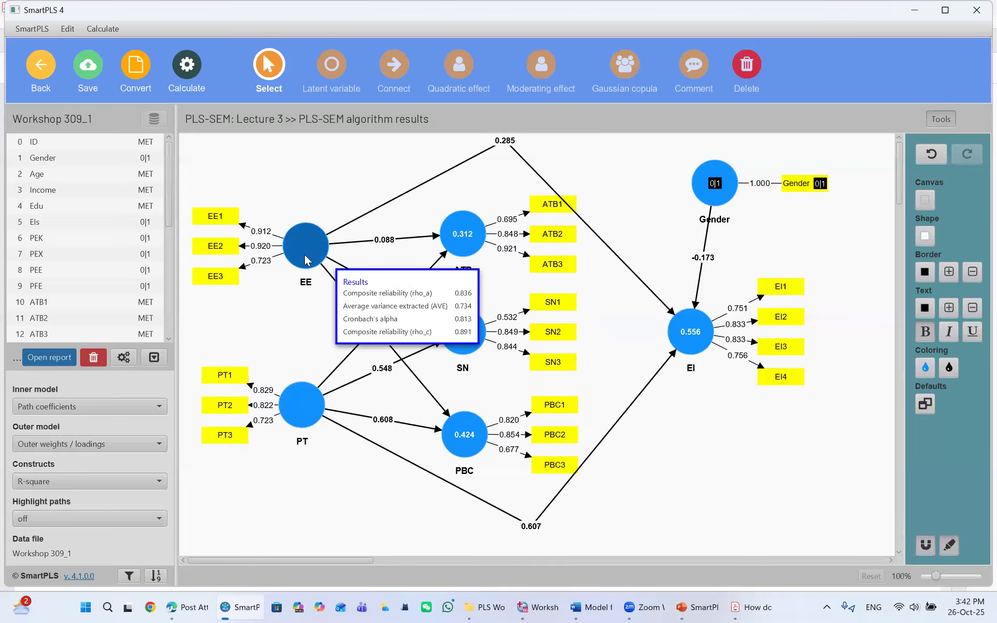
{"action": "mouse_move", "coordinate": [473, 350]}
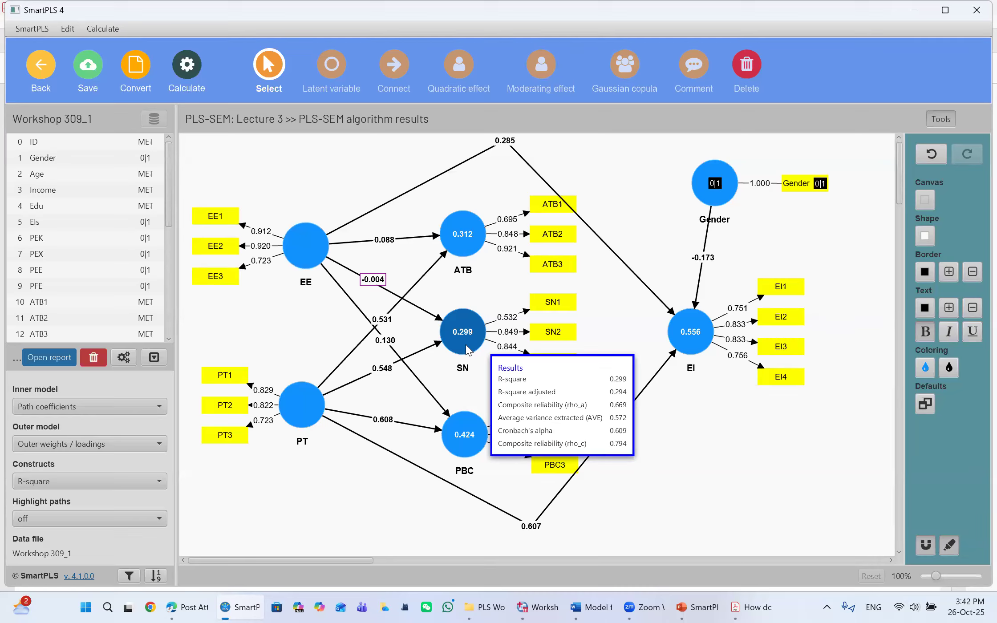
{"action": "left_click", "coordinate": [702, 246]}
{"action": "left_click_drag", "start_coordinate": [702, 246], "coordinate": [701, 255]}
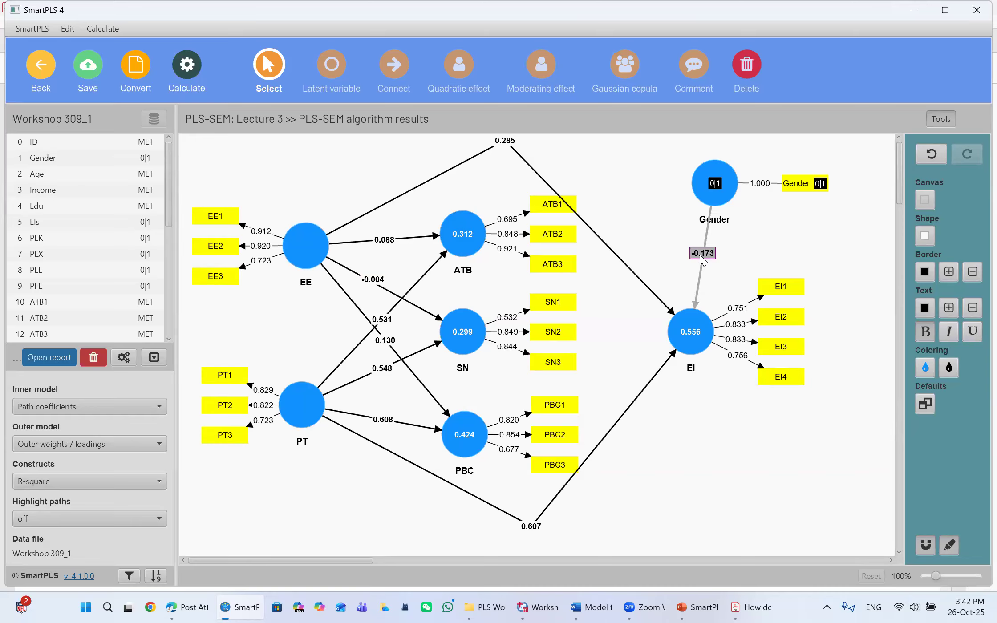
{"action": "left_click_drag", "start_coordinate": [703, 255], "coordinate": [705, 252]}
{"action": "left_click_drag", "start_coordinate": [717, 187], "coordinate": [750, 189]}
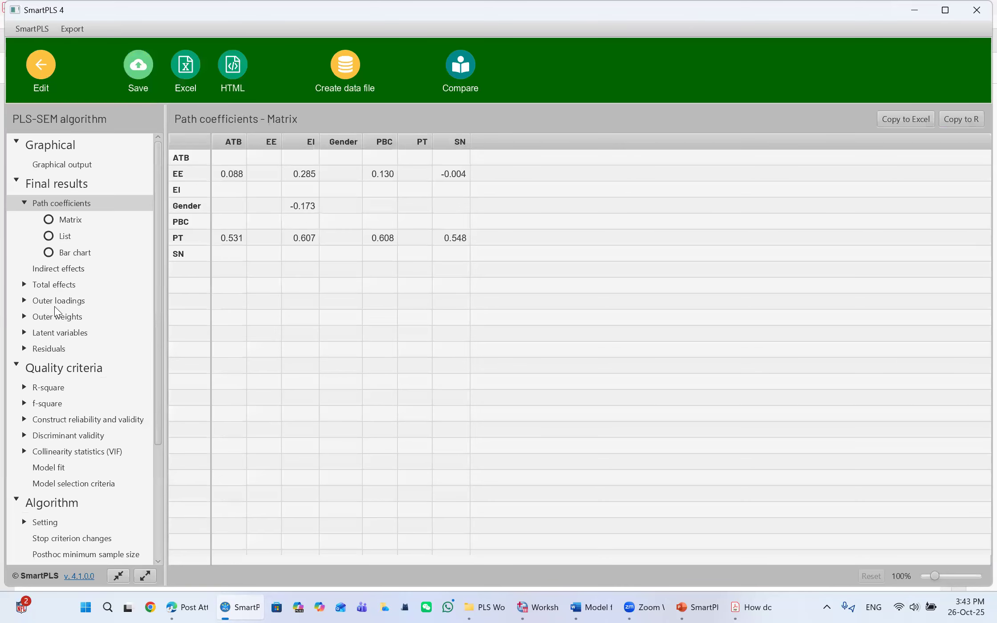
Review outer loadings, R-square and construct reliability in the report, checking Cronbach's alpha for SN and PBC and rho_a for SN
{"action": "left_click", "coordinate": [58, 301]}
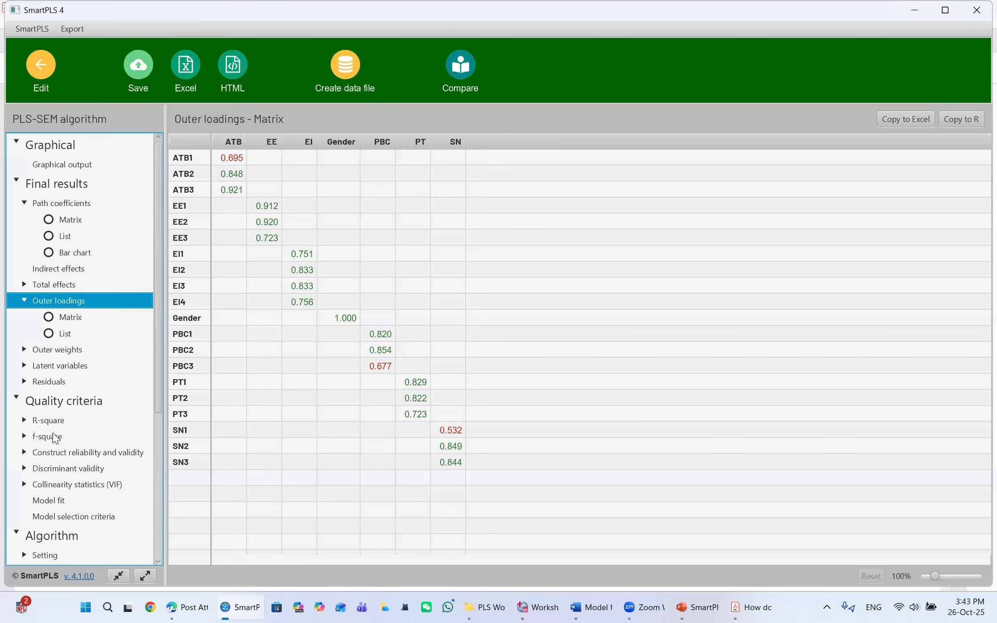
{"action": "left_click", "coordinate": [49, 421]}
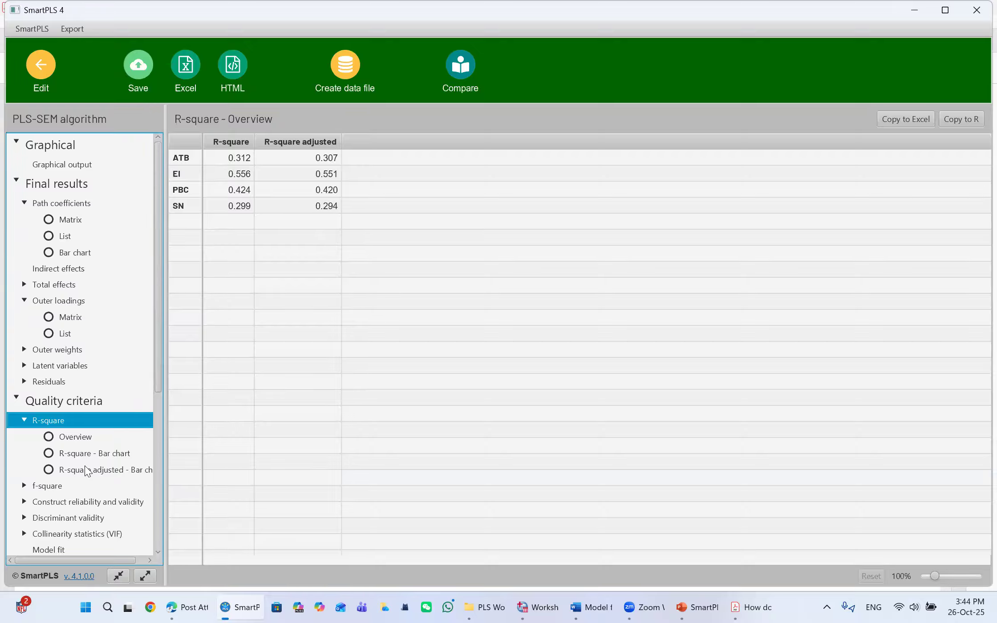
{"action": "left_click", "coordinate": [54, 504]}
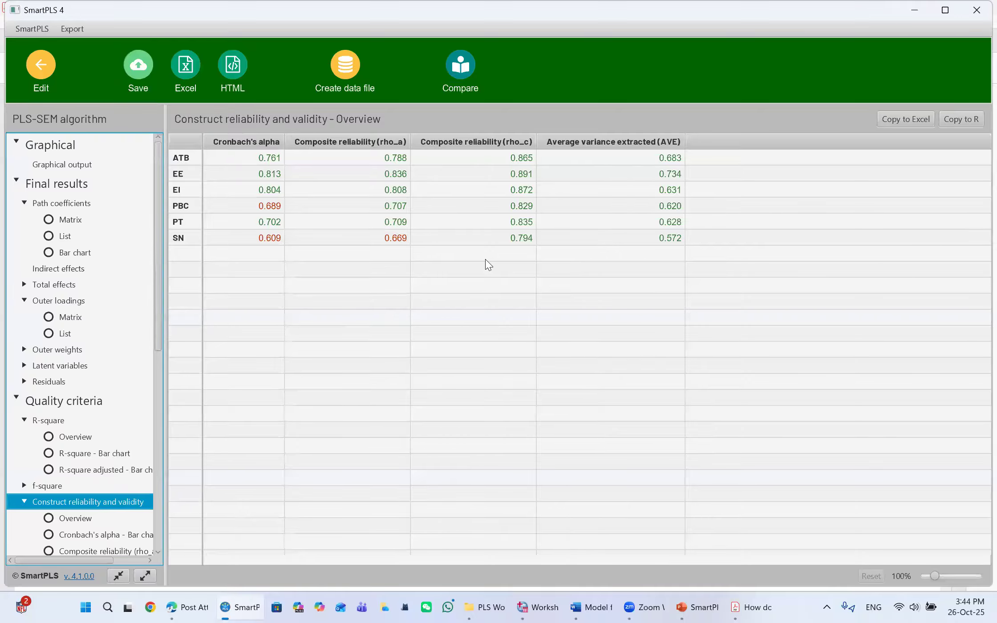
{"action": "left_click", "coordinate": [270, 239]}
{"action": "left_click", "coordinate": [264, 205]}
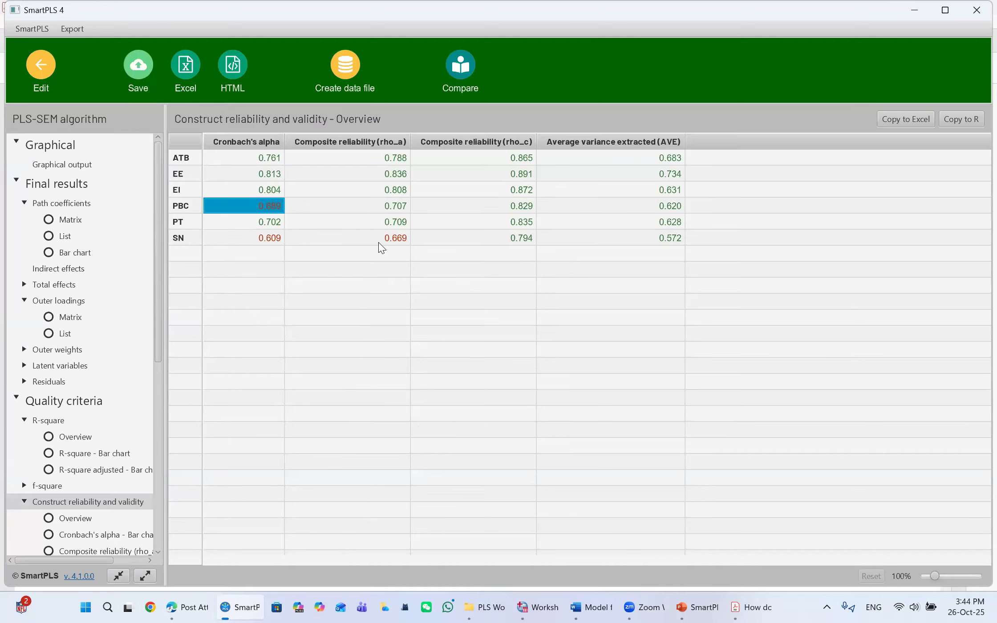
{"action": "left_click", "coordinate": [379, 242]}
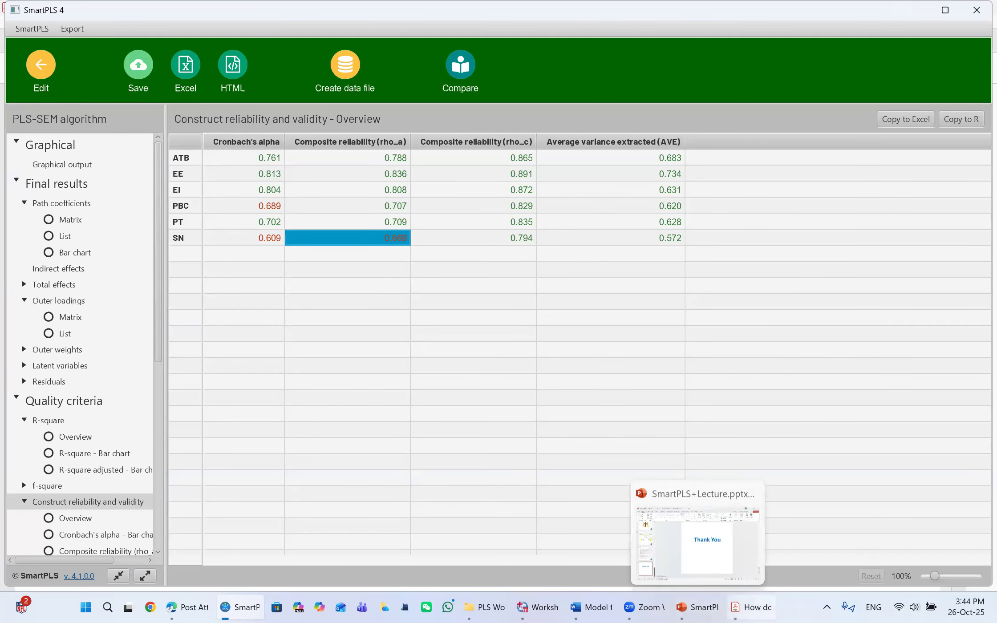
Check the References slide of the SmartPLS+Lecture presentation in PowerPoint and switch back to SmartPLS
{"action": "left_click", "coordinate": [696, 607]}
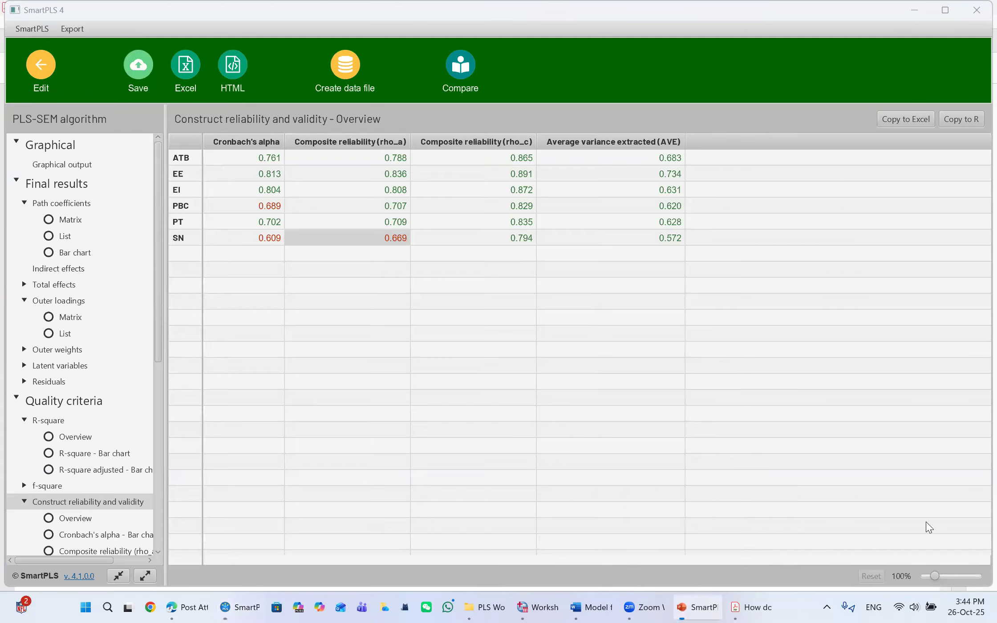
{"action": "left_click", "coordinate": [73, 376]}
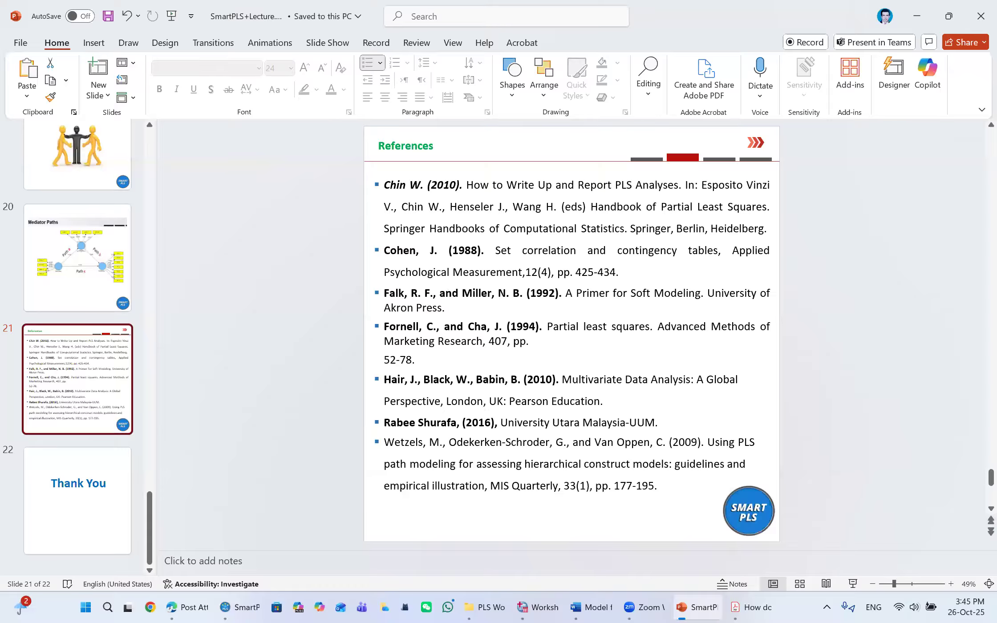
{"action": "left_click", "coordinate": [240, 607]}
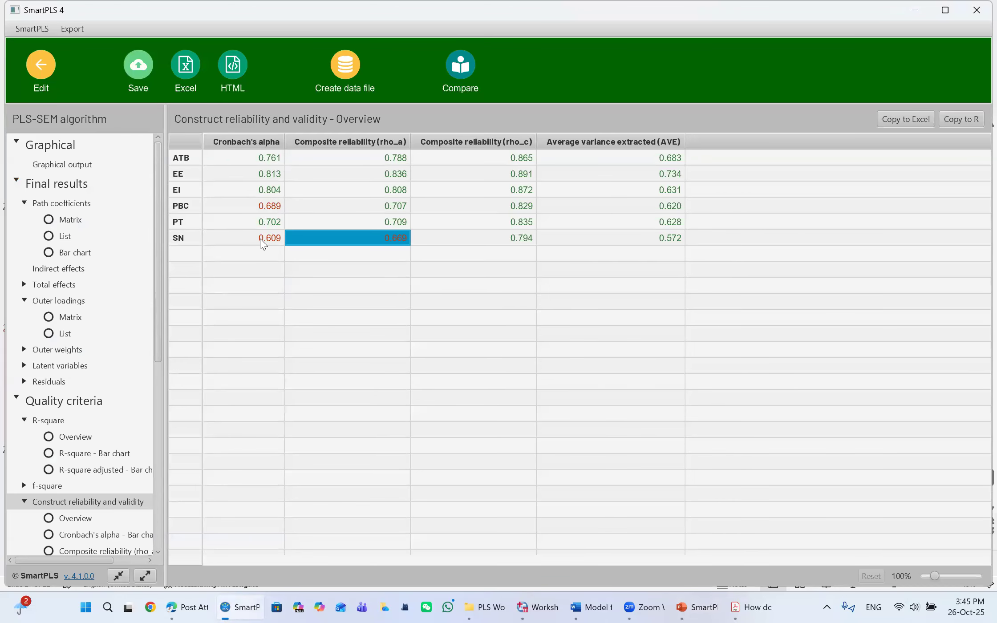
Switch to the article PDF in Acrobat and examine Table 1 with the respondents' demographic characteristics on page 8
{"action": "left_click", "coordinate": [896, 118]}
{"action": "key", "text": "alt+Tab"}
{"action": "scroll", "coordinate": [522, 370], "scroll_direction": "down", "scroll_amount": 4}
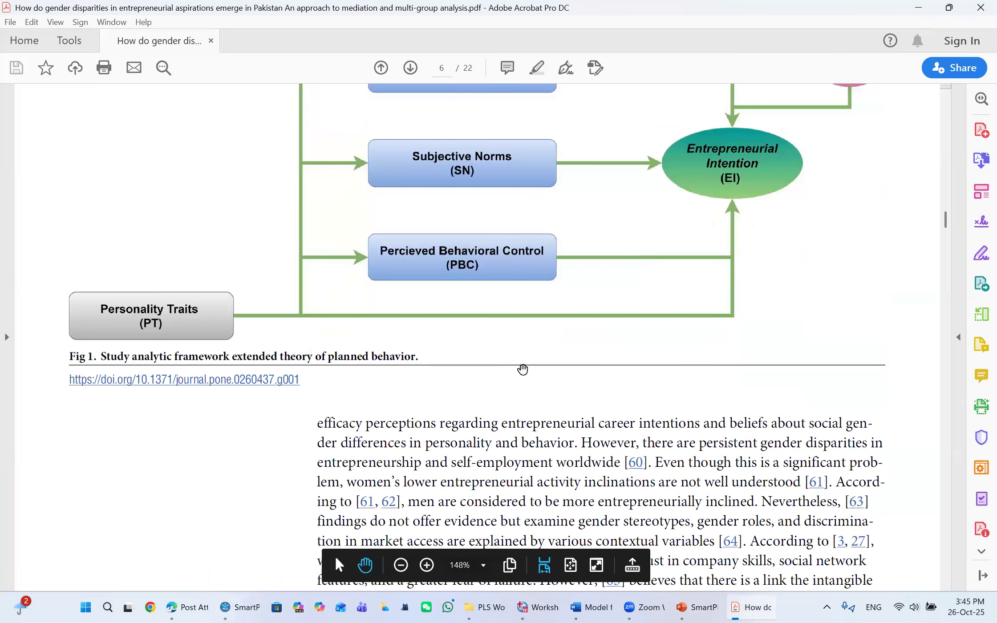
{"action": "scroll", "coordinate": [522, 370], "scroll_direction": "down", "scroll_amount": 9}
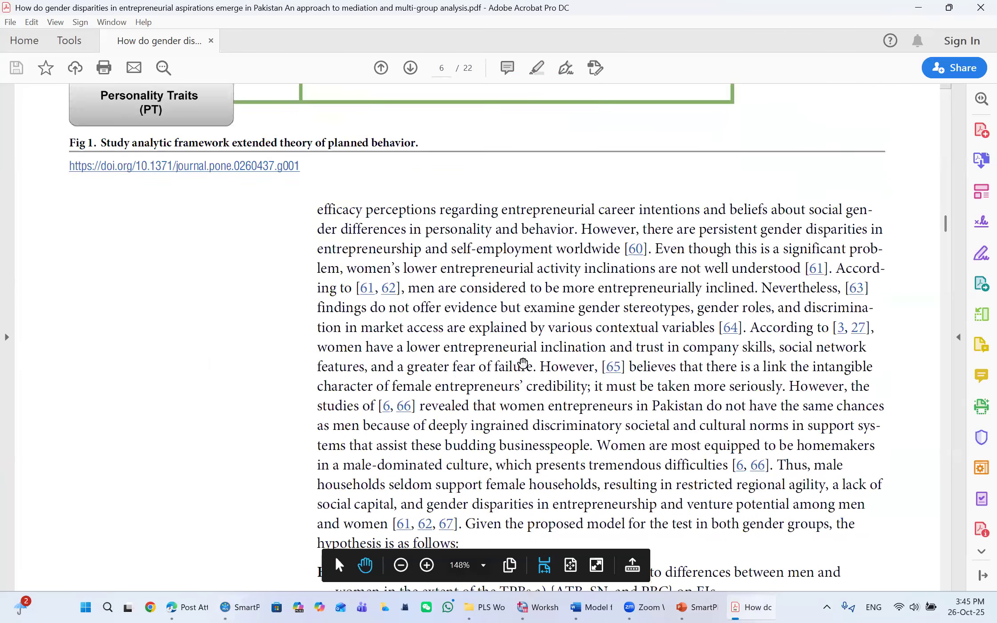
{"action": "scroll", "coordinate": [522, 363], "scroll_direction": "down", "scroll_amount": 20}
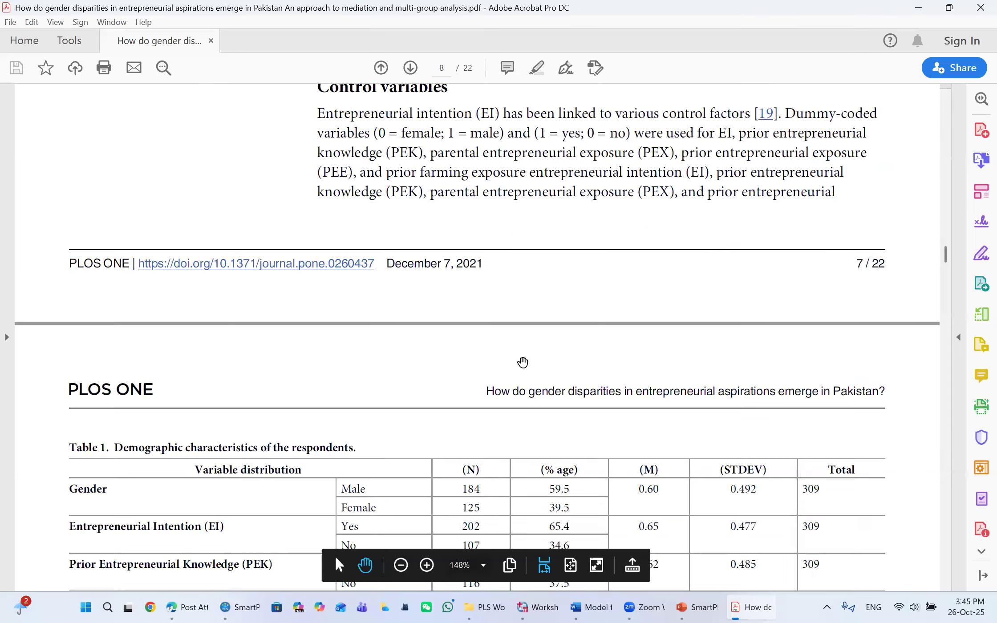
{"action": "scroll", "coordinate": [522, 361], "scroll_direction": "up", "scroll_amount": 1}
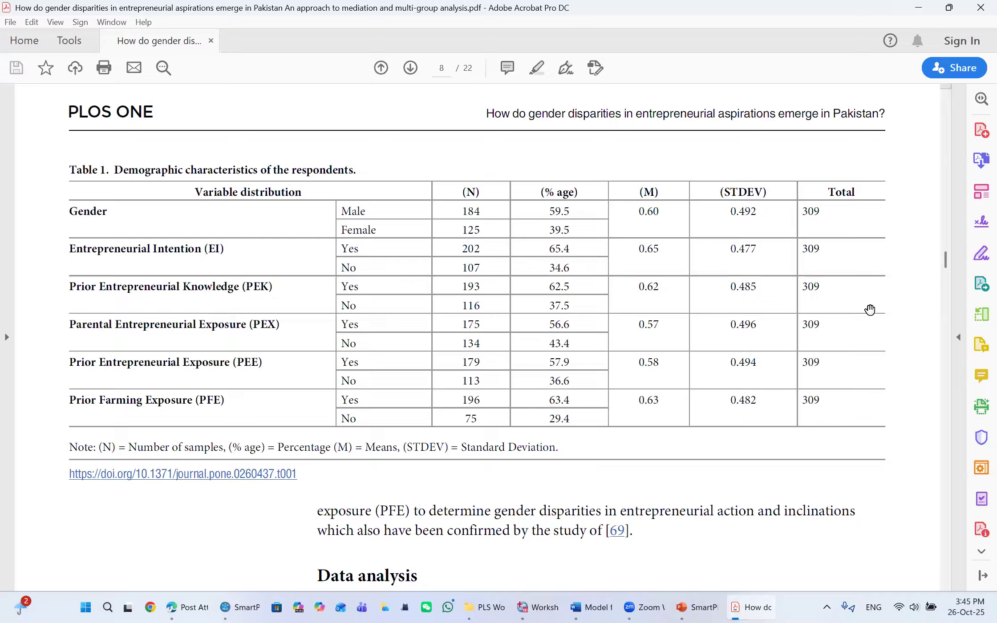
{"action": "scroll", "coordinate": [492, 305], "scroll_direction": "down", "scroll_amount": 4}
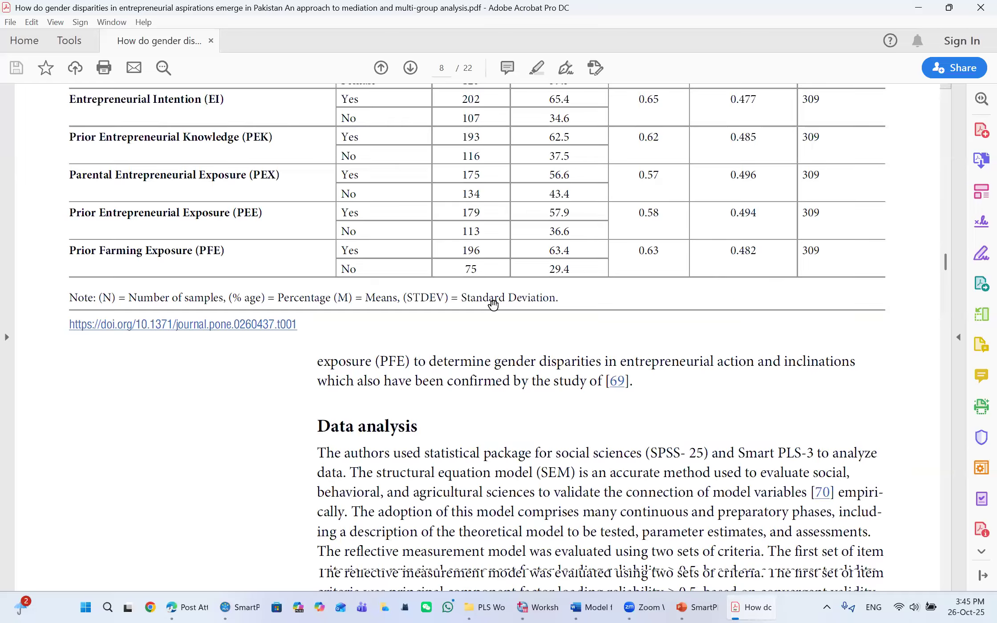
{"action": "scroll", "coordinate": [493, 306], "scroll_direction": "down", "scroll_amount": 5}
{"action": "scroll", "coordinate": [494, 306], "scroll_direction": "up", "scroll_amount": 10}
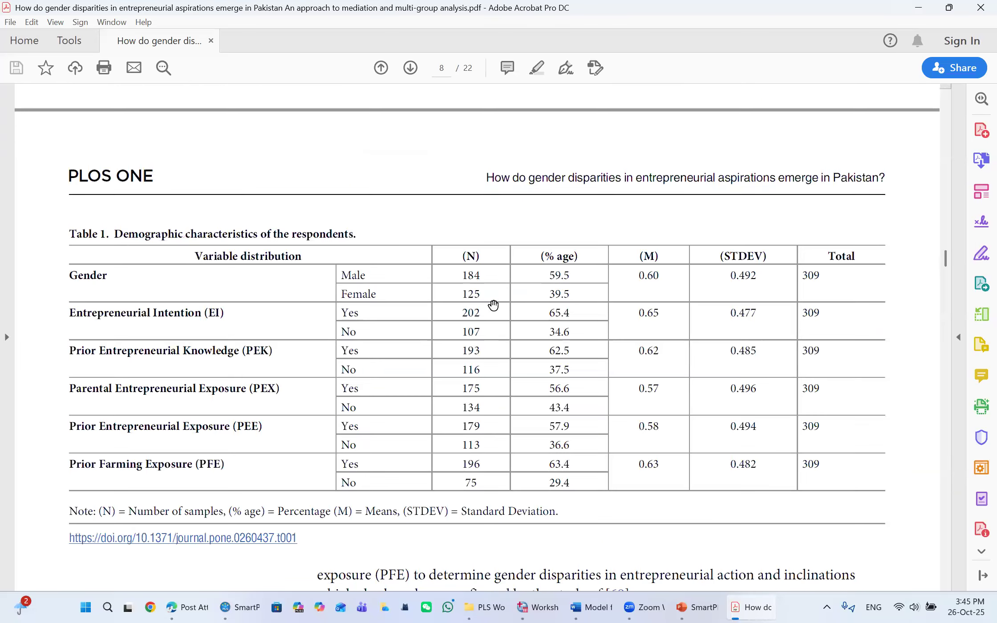
Read the article's validity and reliability results and Table 2 on page 9, and switch back to the SmartPLS report
{"action": "scroll", "coordinate": [494, 305], "scroll_direction": "down", "scroll_amount": 14}
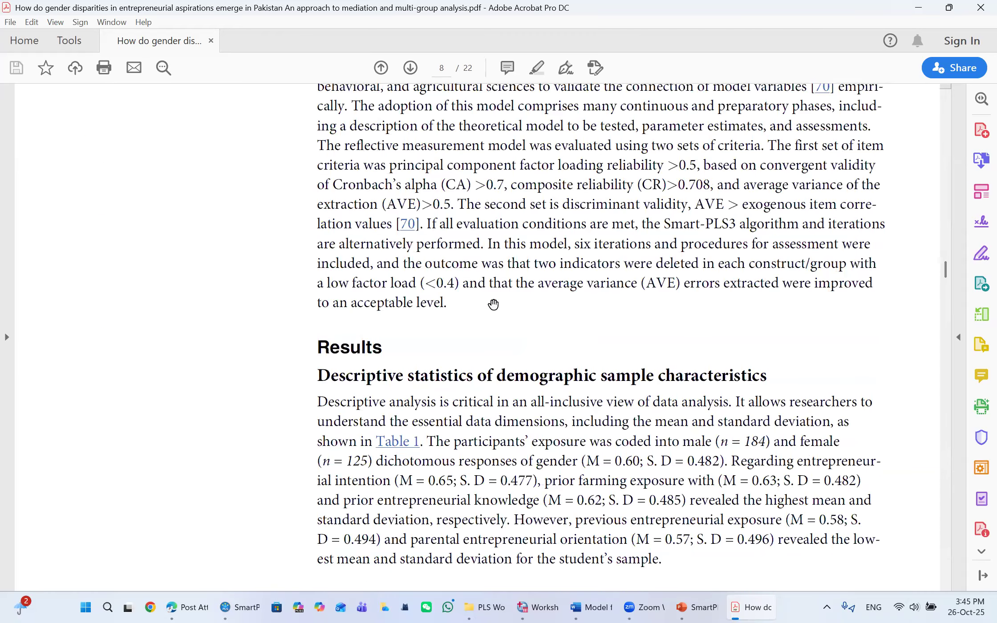
{"action": "scroll", "coordinate": [493, 305], "scroll_direction": "down", "scroll_amount": 18}
{"action": "scroll", "coordinate": [469, 204], "scroll_direction": "up", "scroll_amount": 5}
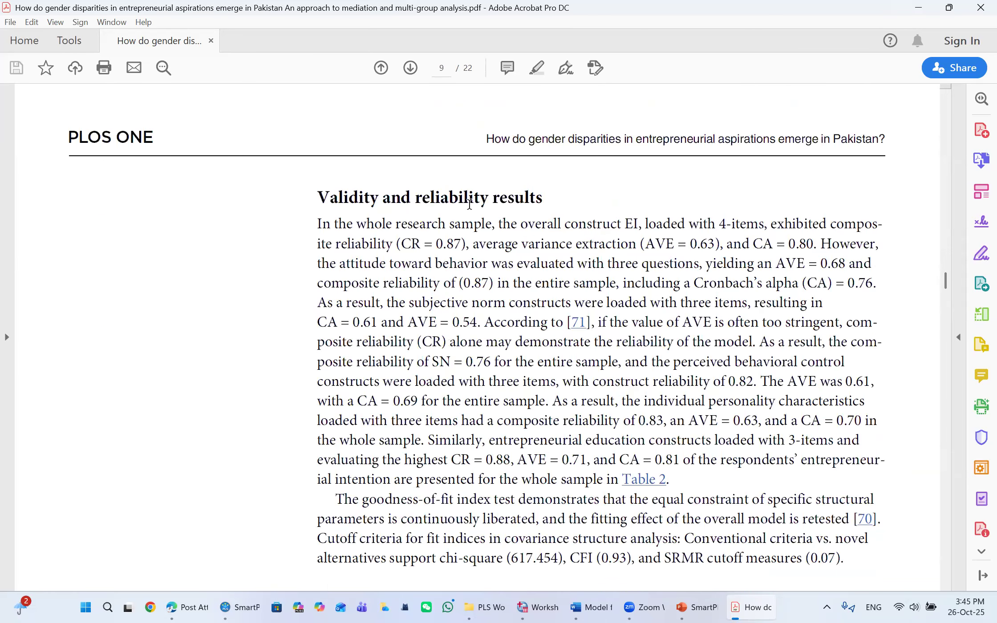
{"action": "scroll", "coordinate": [469, 205], "scroll_direction": "down", "scroll_amount": 12}
{"action": "scroll", "coordinate": [469, 204], "scroll_direction": "down", "scroll_amount": 3}
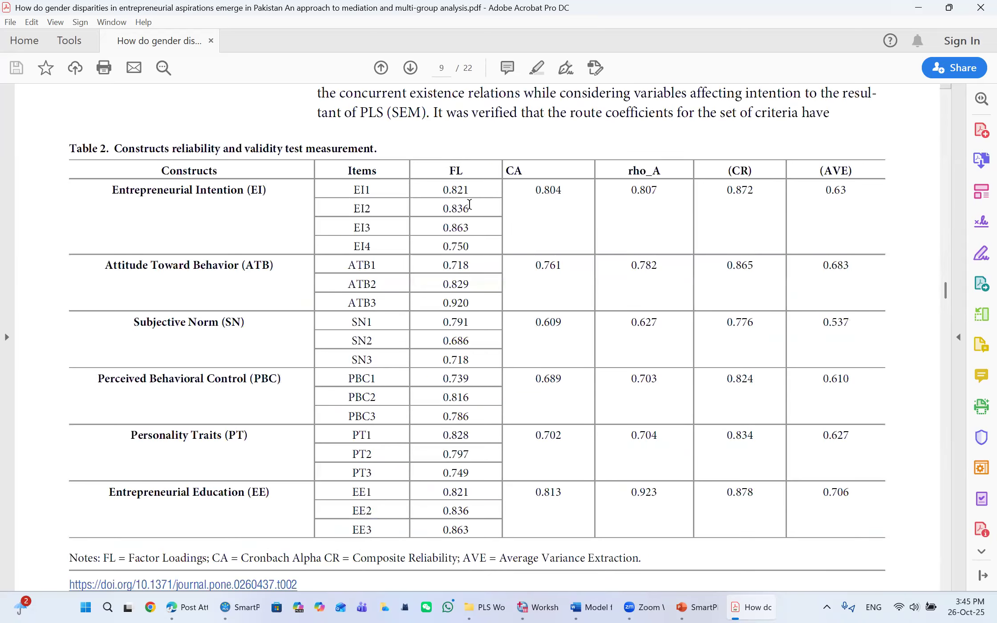
{"action": "scroll", "coordinate": [469, 205], "scroll_direction": "down", "scroll_amount": 1}
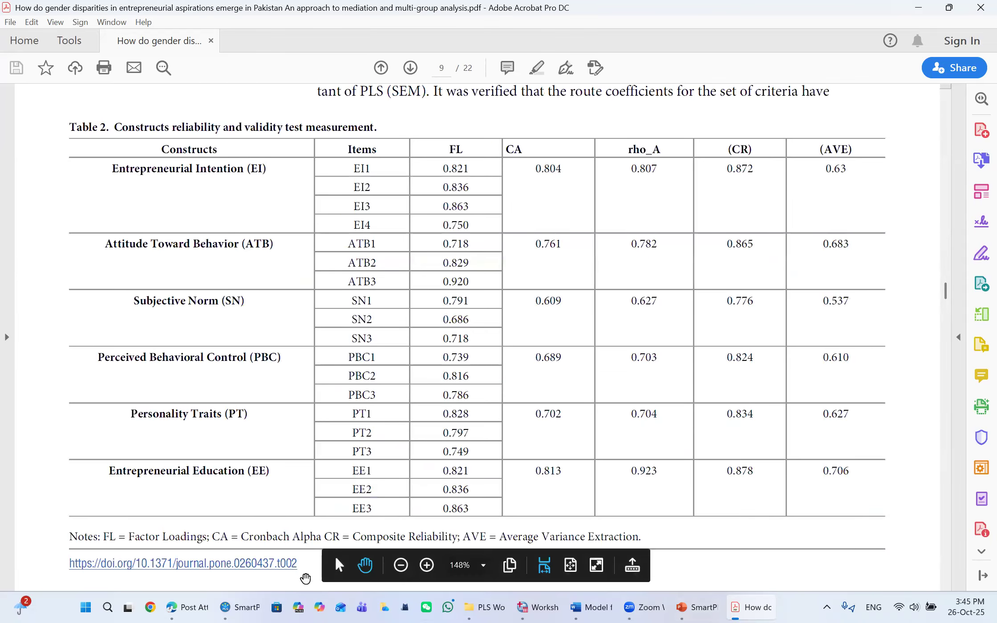
{"action": "left_click", "coordinate": [240, 607]}
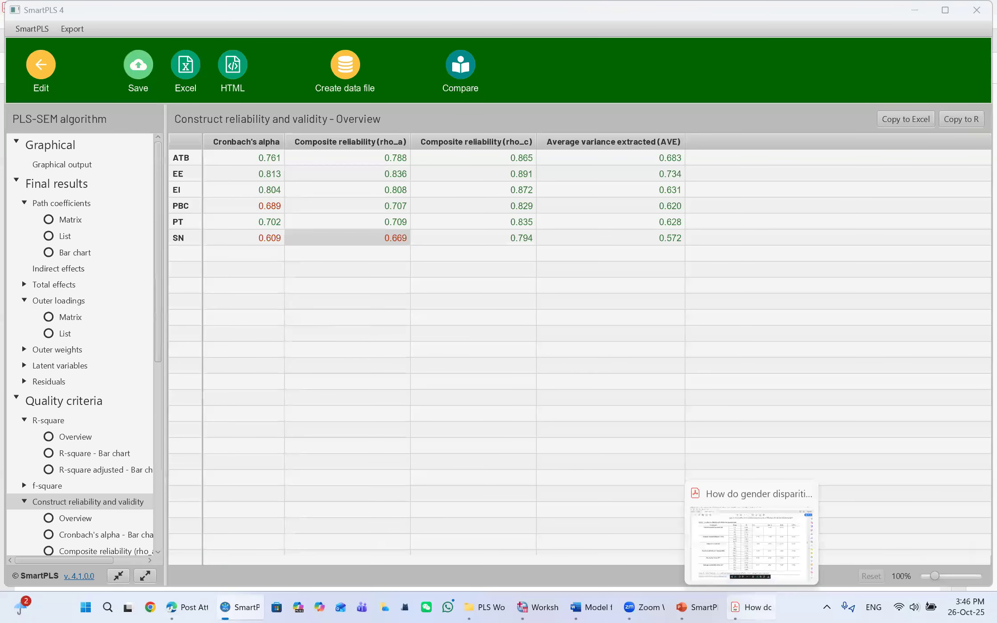
Compare the report's construct reliability overview and outer loadings matrix with Table 2 in the article PDF in Acrobat, and return to SmartPLS
{"action": "left_click", "coordinate": [752, 607]}
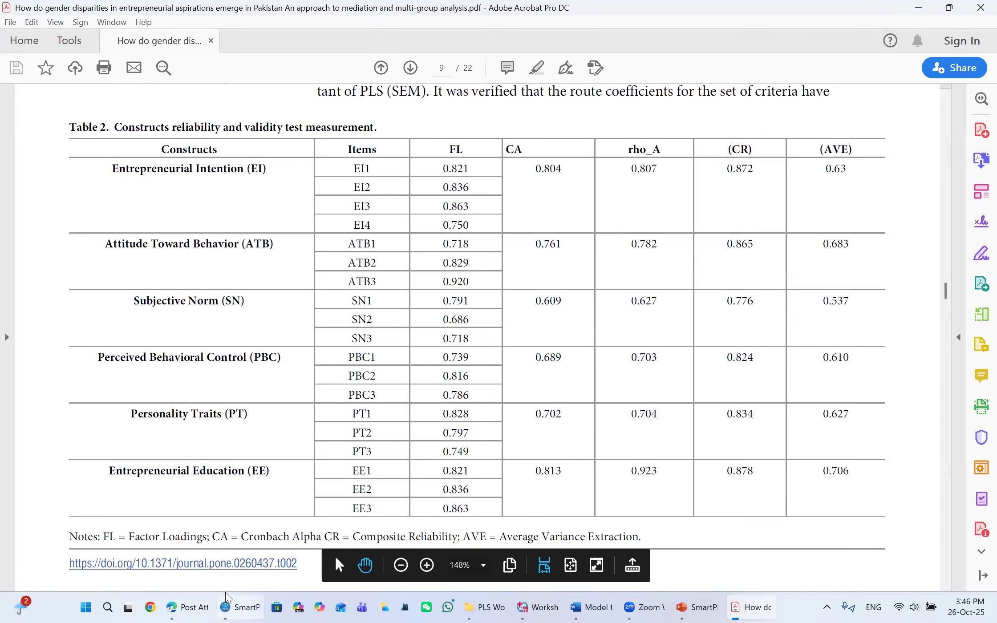
{"action": "left_click", "coordinate": [240, 607]}
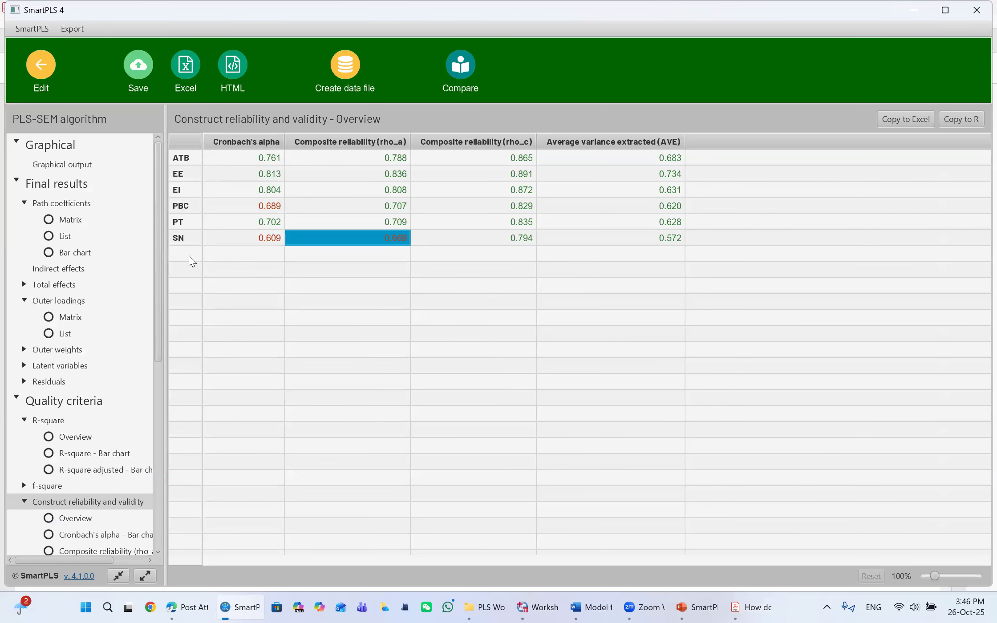
{"action": "key", "text": "alt+Tab"}
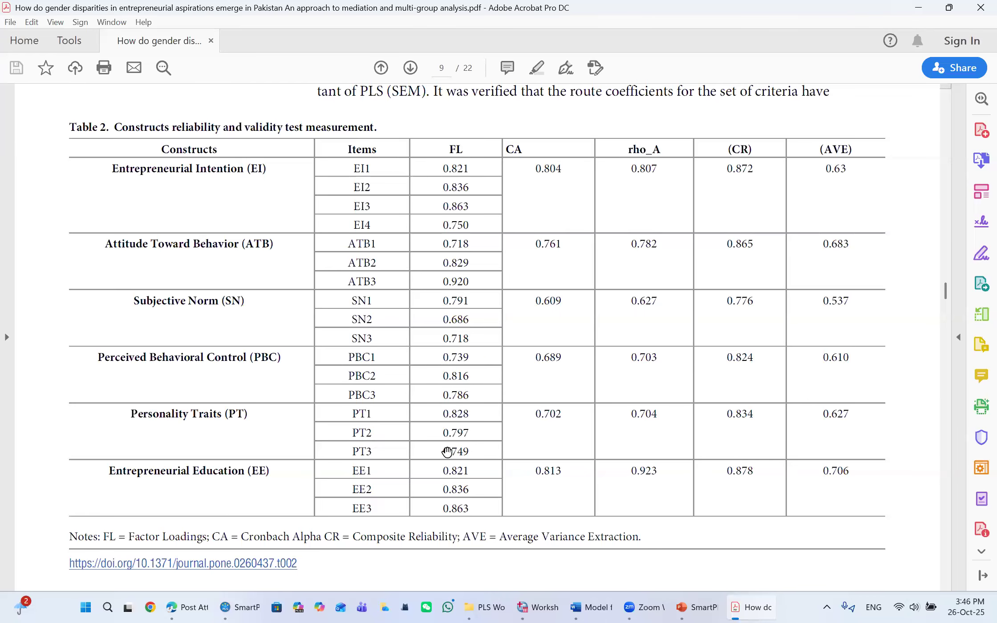
{"action": "key", "text": "alt+Tab"}
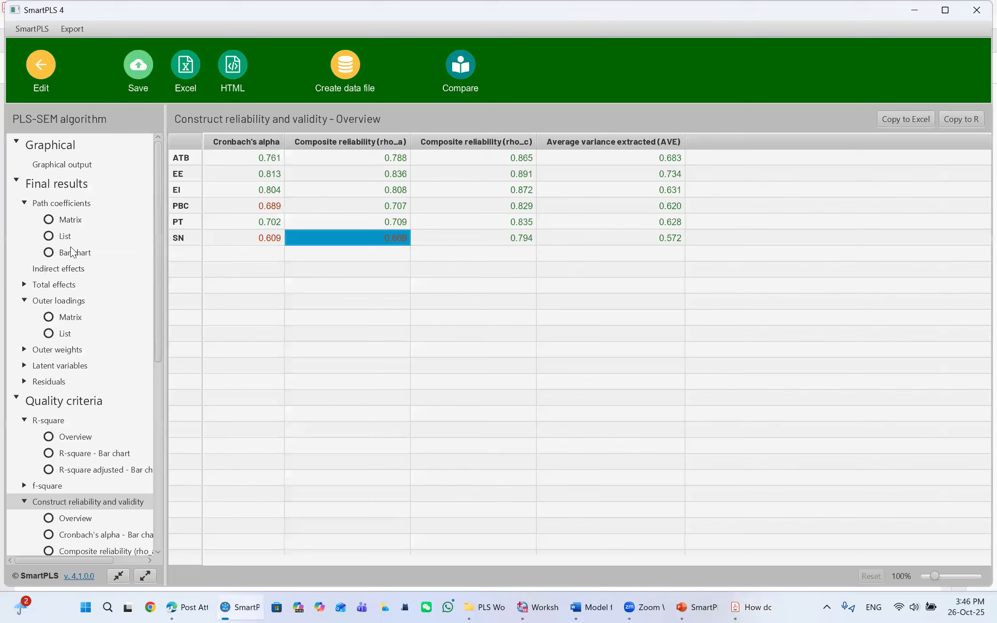
{"action": "left_click", "coordinate": [60, 302]}
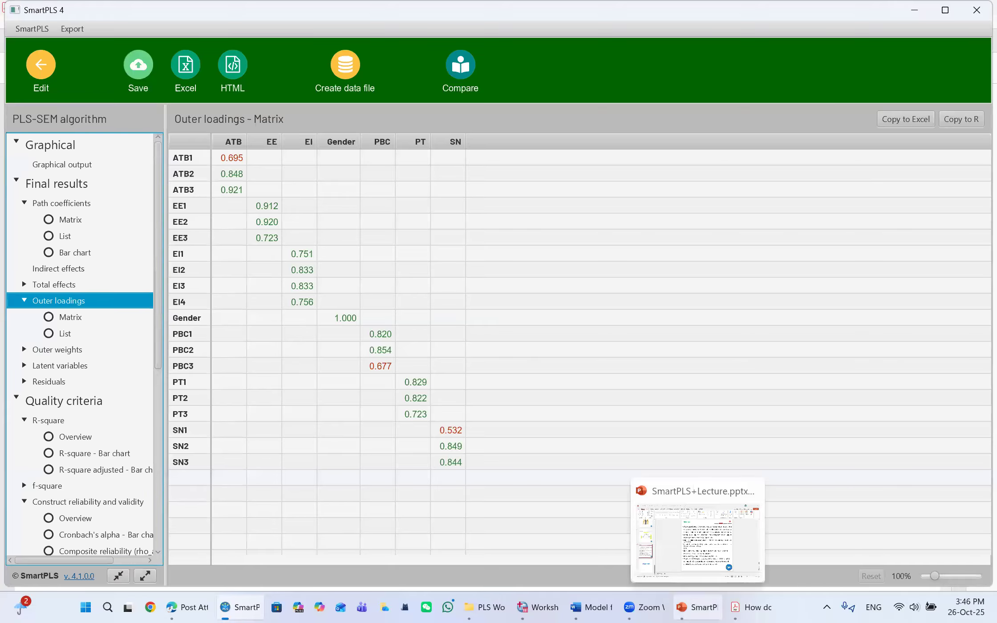
{"action": "left_click", "coordinate": [753, 608]}
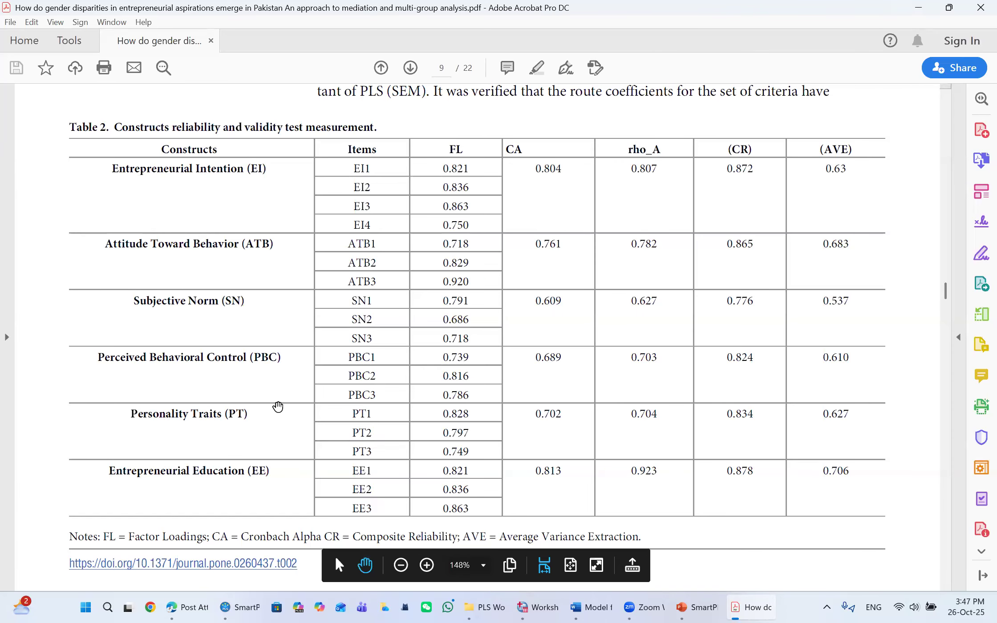
{"action": "left_click", "coordinate": [244, 606]}
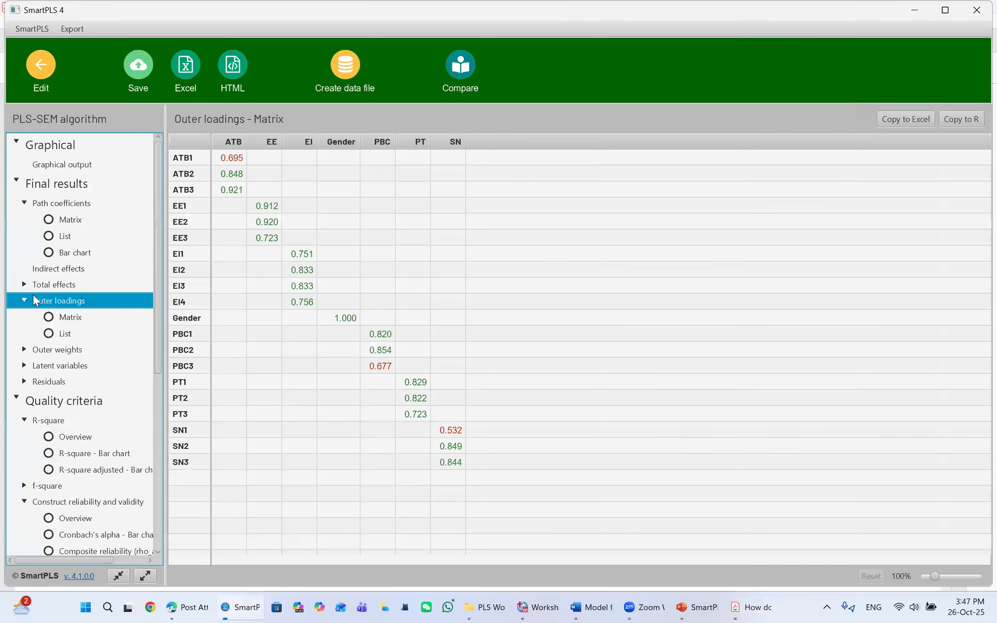
Open the discriminant validity results in the report and view the HTMT matrix and the Fornell-Larcker criterion
{"action": "scroll", "coordinate": [108, 386], "scroll_direction": "down", "scroll_amount": 1}
{"action": "scroll", "coordinate": [108, 386], "scroll_direction": "down", "scroll_amount": 3}
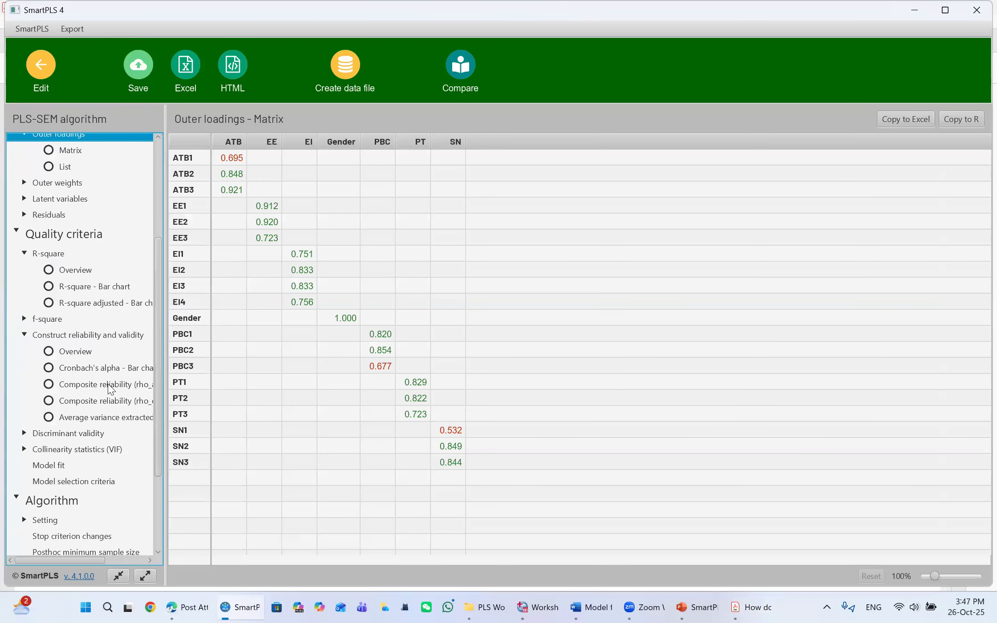
{"action": "left_click", "coordinate": [66, 431]}
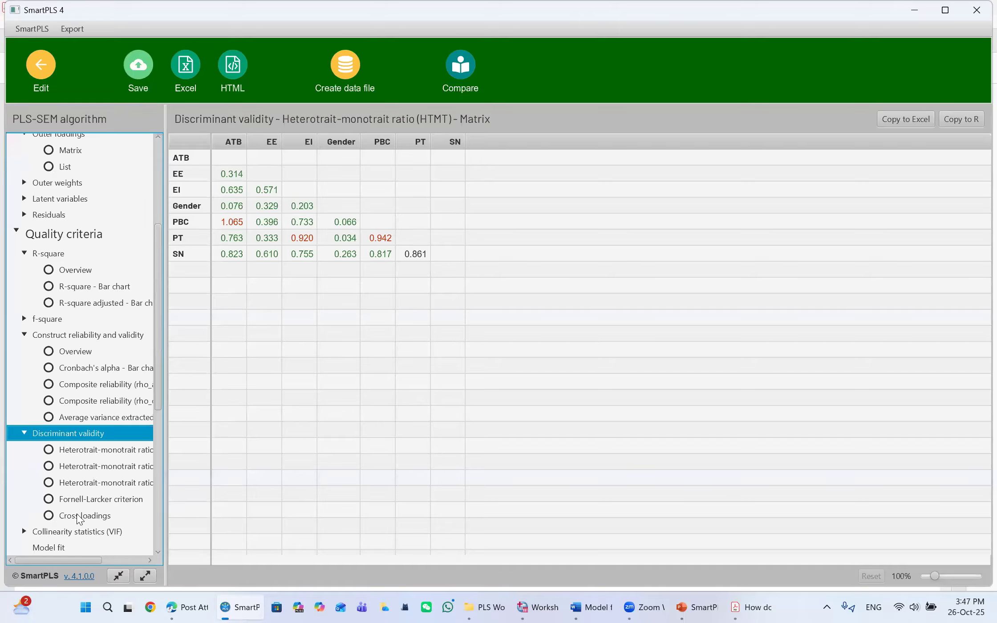
{"action": "left_click", "coordinate": [82, 499]}
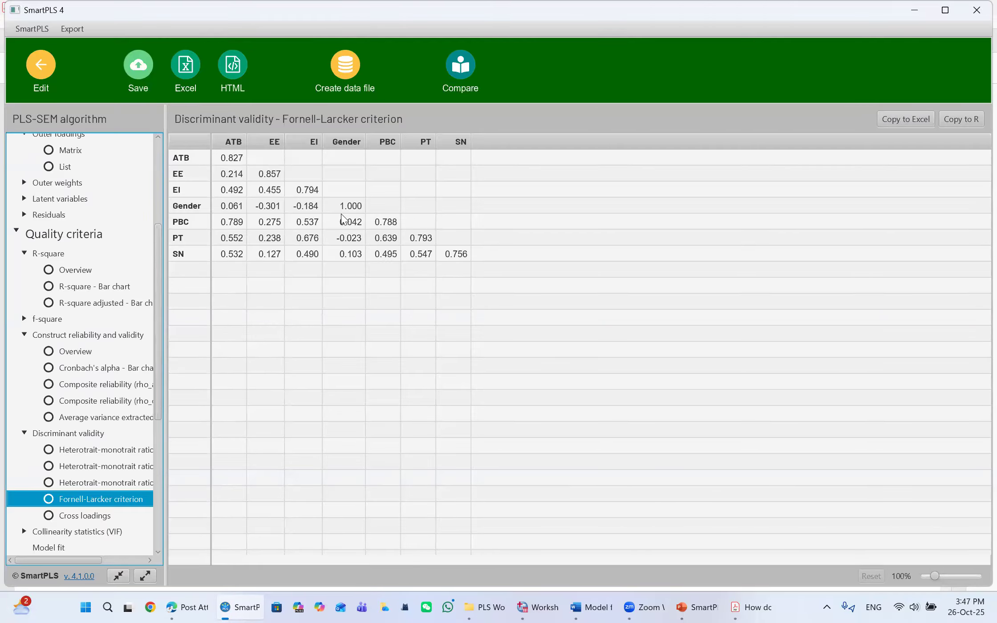
Switch between Acrobat and SmartPLS to compare the Fornell-Larcker criterion with Table 3 on page 10 of the article
{"action": "key", "text": "alt+Tab"}
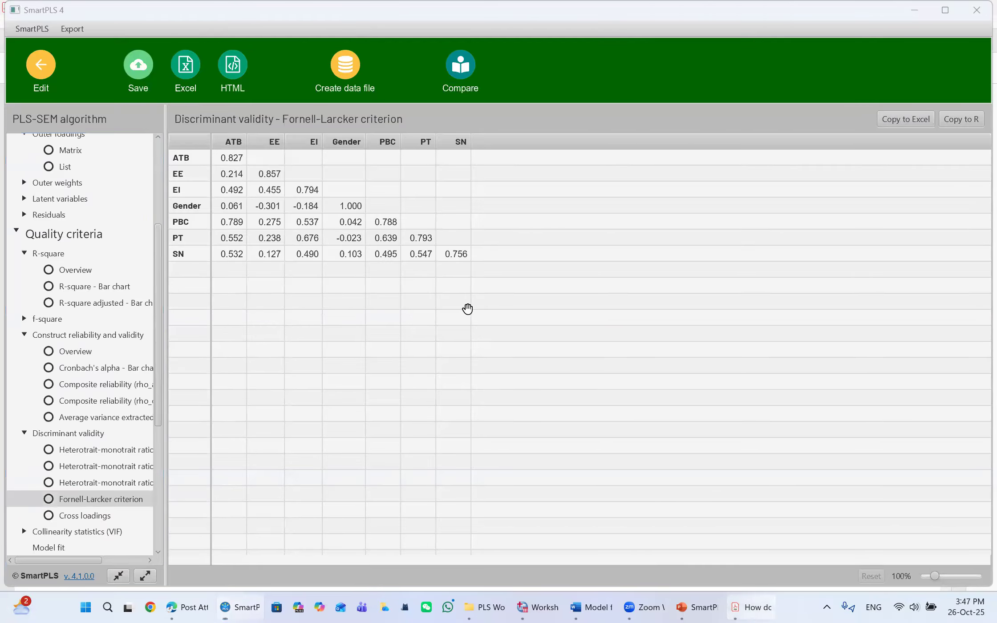
{"action": "scroll", "coordinate": [466, 308], "scroll_direction": "down", "scroll_amount": 1}
{"action": "scroll", "coordinate": [466, 307], "scroll_direction": "down", "scroll_amount": 8}
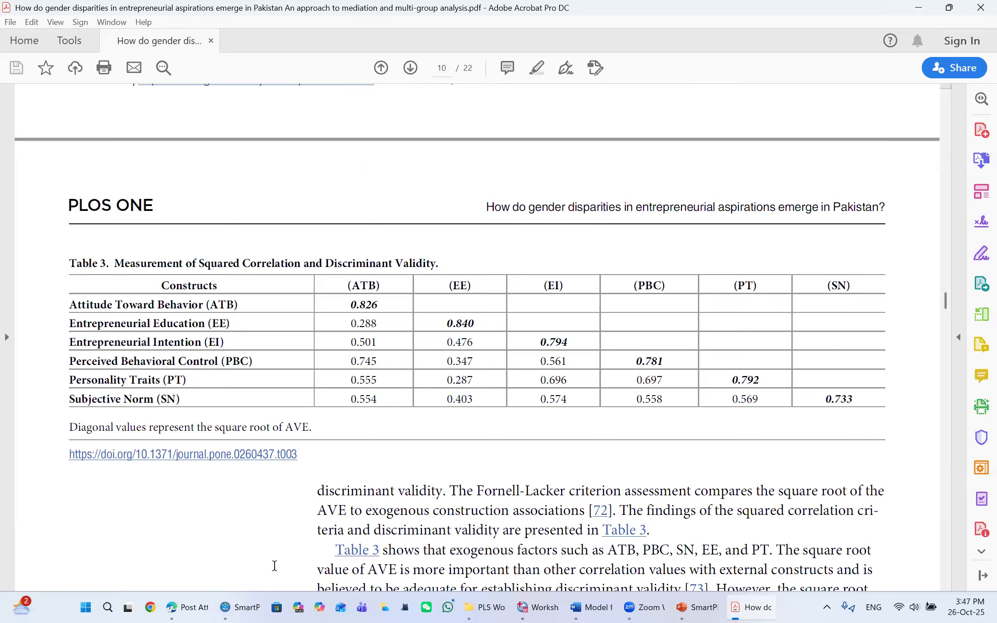
{"action": "left_click", "coordinate": [241, 607]}
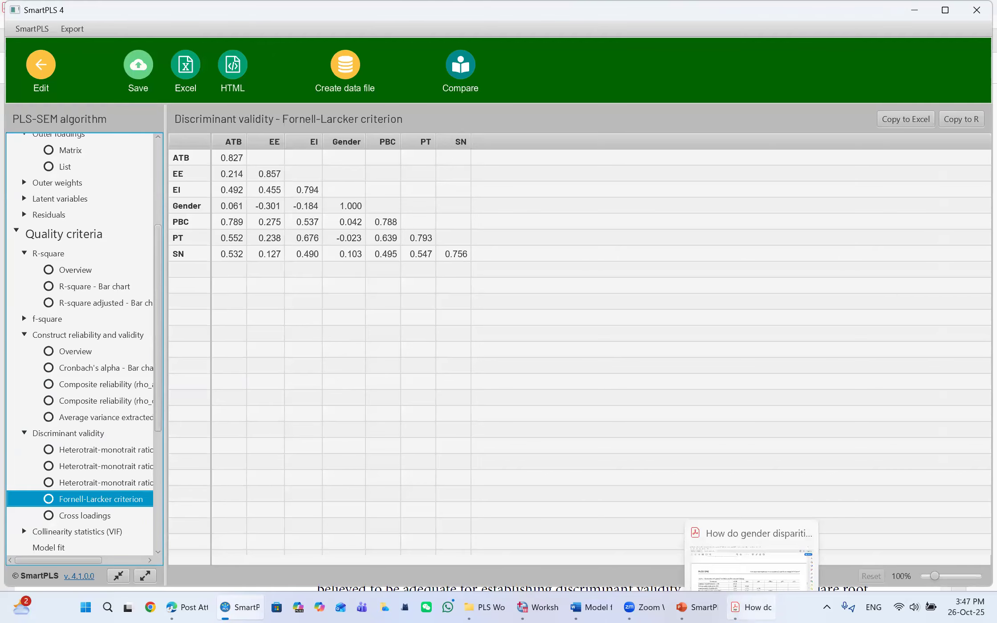
{"action": "left_click", "coordinate": [752, 607]}
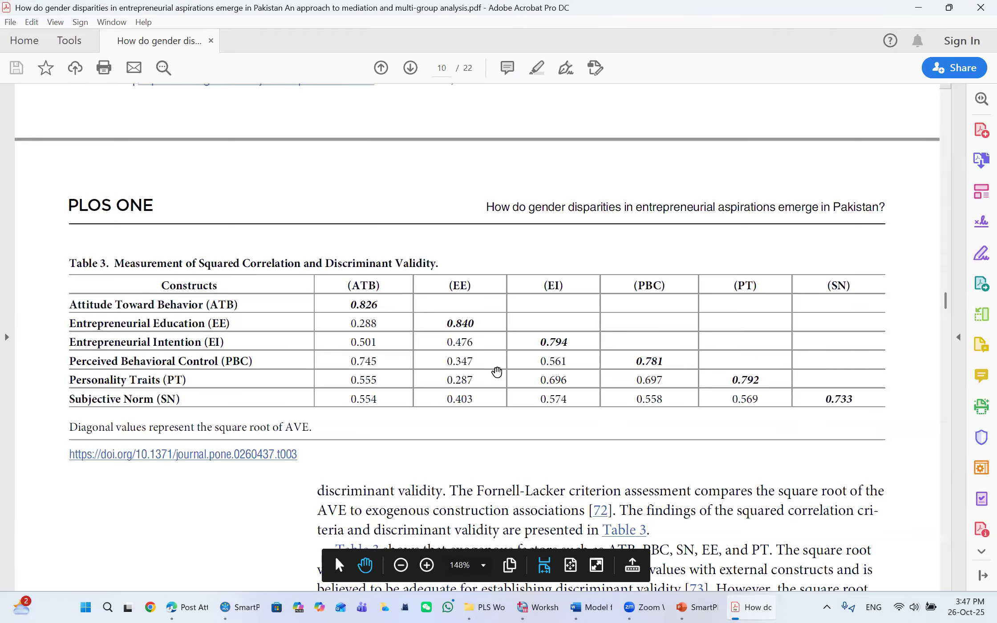
Look over the article's structural equation model figure and Table 2, and return to Table 3 on page 10
{"action": "scroll", "coordinate": [497, 371], "scroll_direction": "down", "scroll_amount": 10}
{"action": "scroll", "coordinate": [497, 370], "scroll_direction": "down", "scroll_amount": 3}
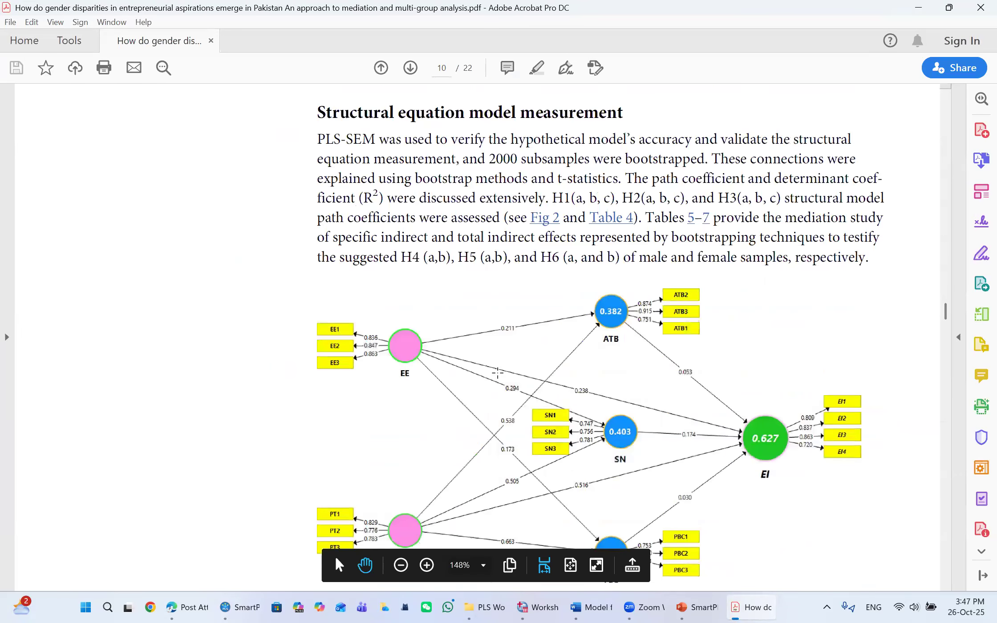
{"action": "scroll", "coordinate": [498, 371], "scroll_direction": "up", "scroll_amount": 8}
{"action": "scroll", "coordinate": [496, 372], "scroll_direction": "up", "scroll_amount": 20}
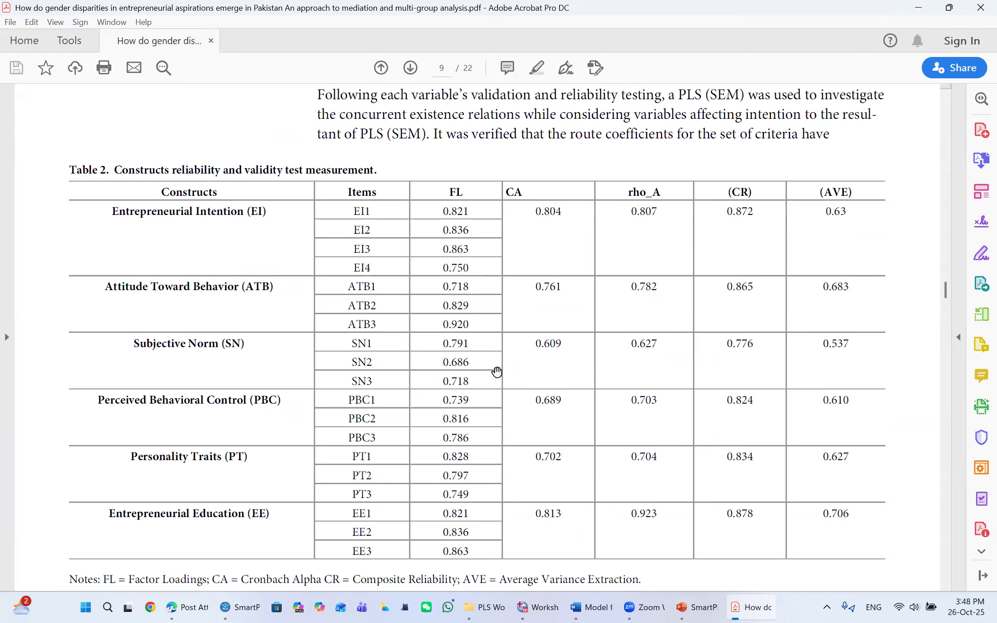
{"action": "scroll", "coordinate": [497, 372], "scroll_direction": "down", "scroll_amount": 13}
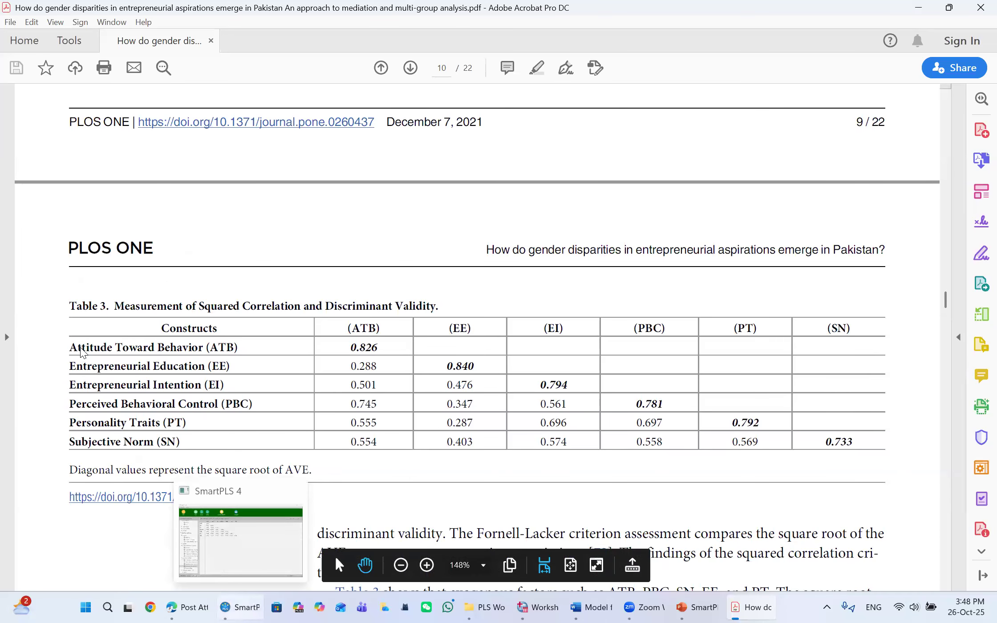
Switch to SmartPLS, review the outer model VIF values, check the article's Table 2 for them, and look through the remaining report sections
{"action": "key", "text": "alt+Tab"}
{"action": "scroll", "coordinate": [78, 400], "scroll_direction": "down", "scroll_amount": 2}
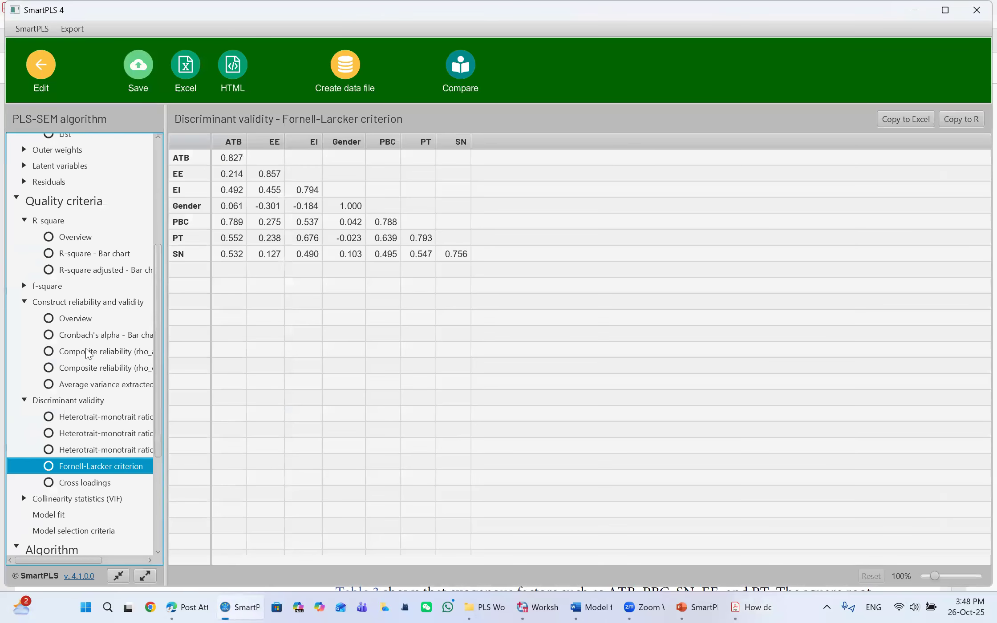
{"action": "scroll", "coordinate": [68, 403], "scroll_direction": "down", "scroll_amount": 3}
{"action": "left_click", "coordinate": [68, 401]}
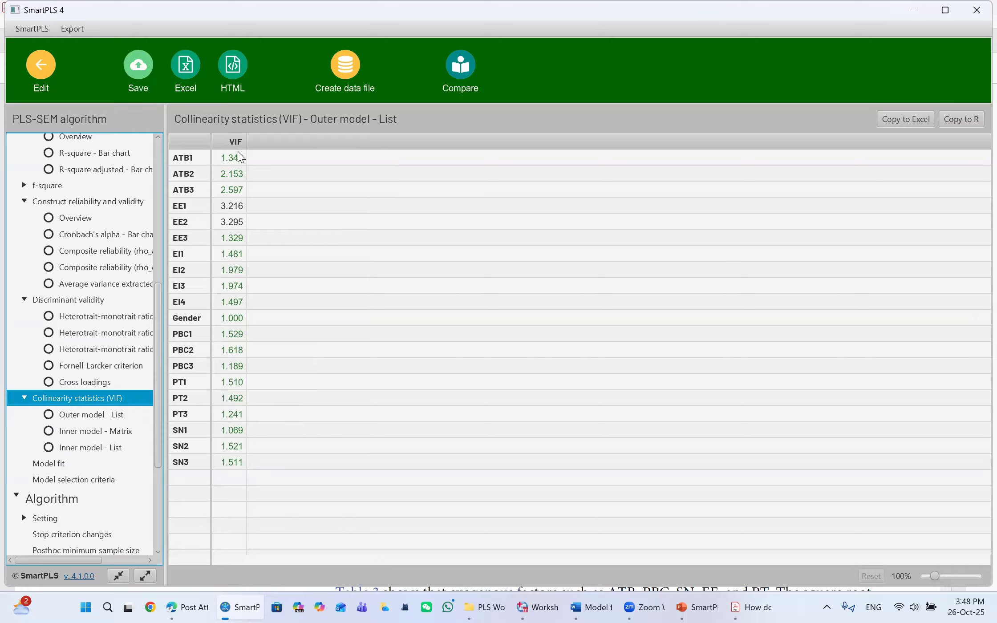
{"action": "left_click", "coordinate": [752, 607]}
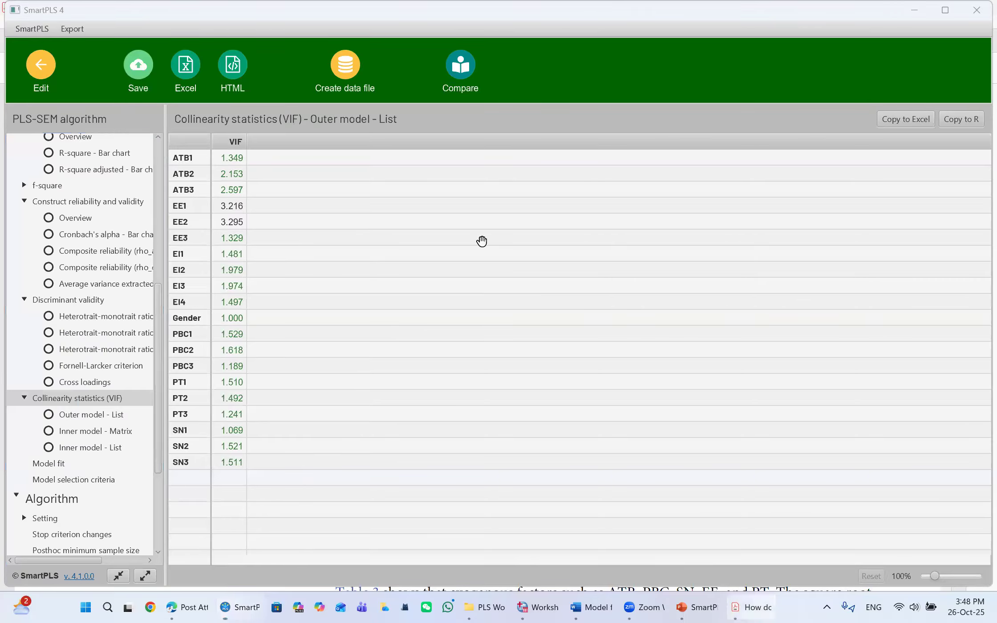
{"action": "scroll", "coordinate": [481, 241], "scroll_direction": "up", "scroll_amount": 10}
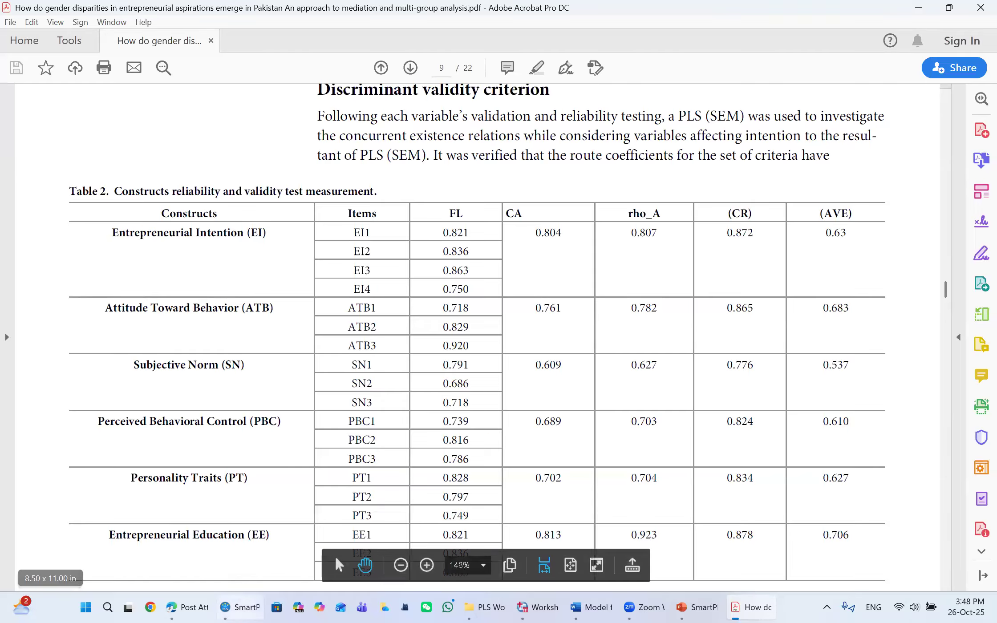
{"action": "left_click", "coordinate": [240, 607]}
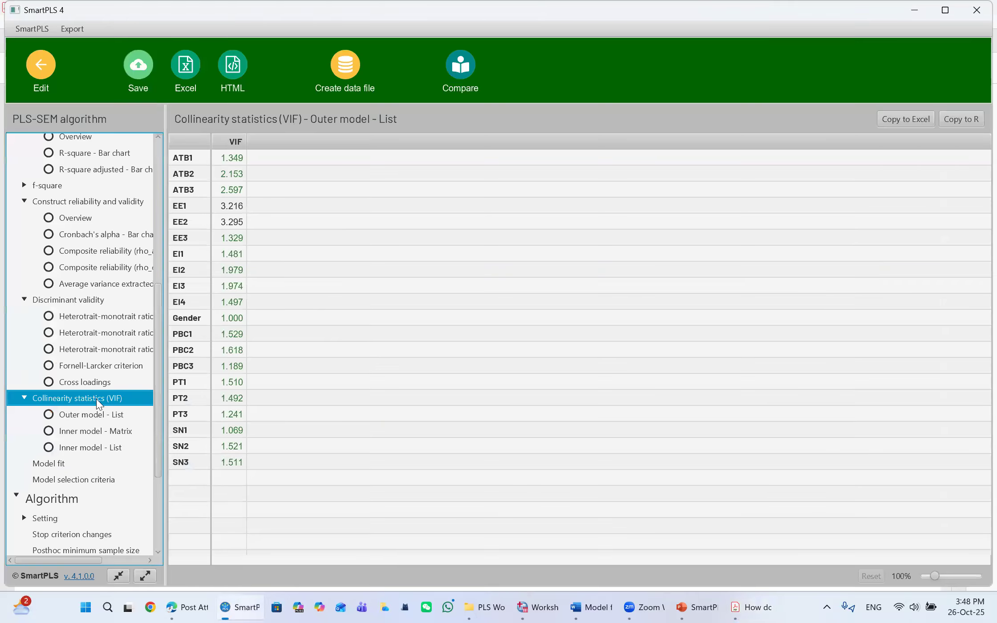
{"action": "scroll", "coordinate": [95, 399], "scroll_direction": "down", "scroll_amount": 3}
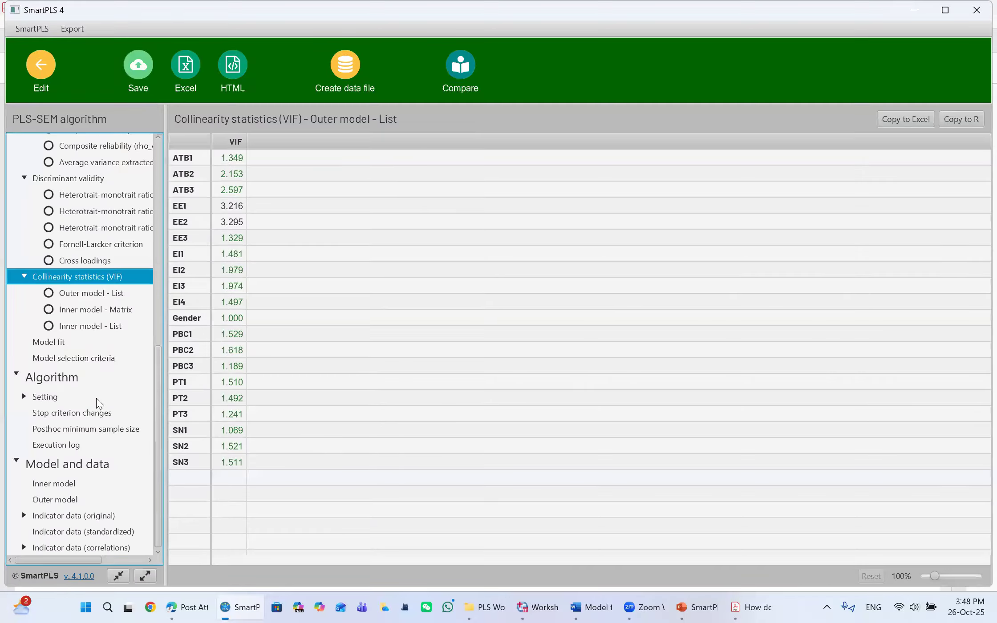
{"action": "scroll", "coordinate": [98, 398], "scroll_direction": "up", "scroll_amount": 10}
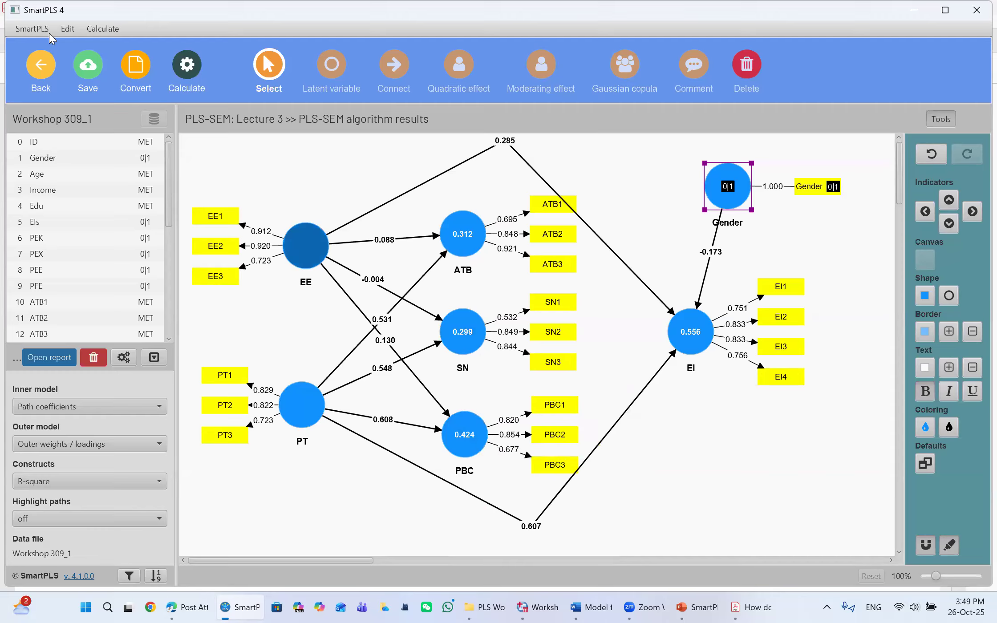
Save the Lecture 3 model with its PLS-SEM algorithm results
{"action": "left_click", "coordinate": [87, 70]}
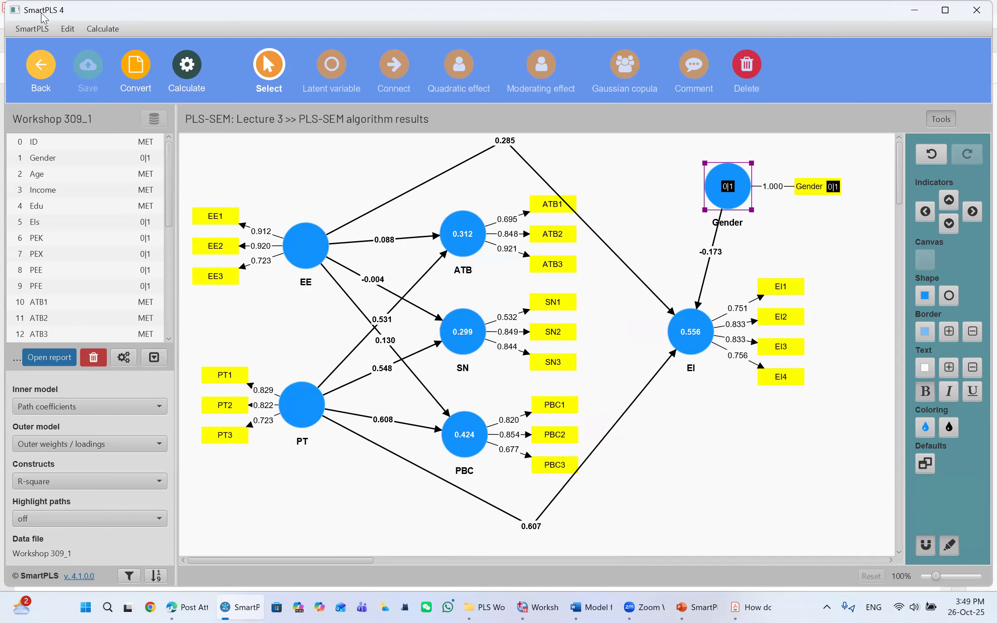
{"action": "left_click", "coordinate": [67, 29]}
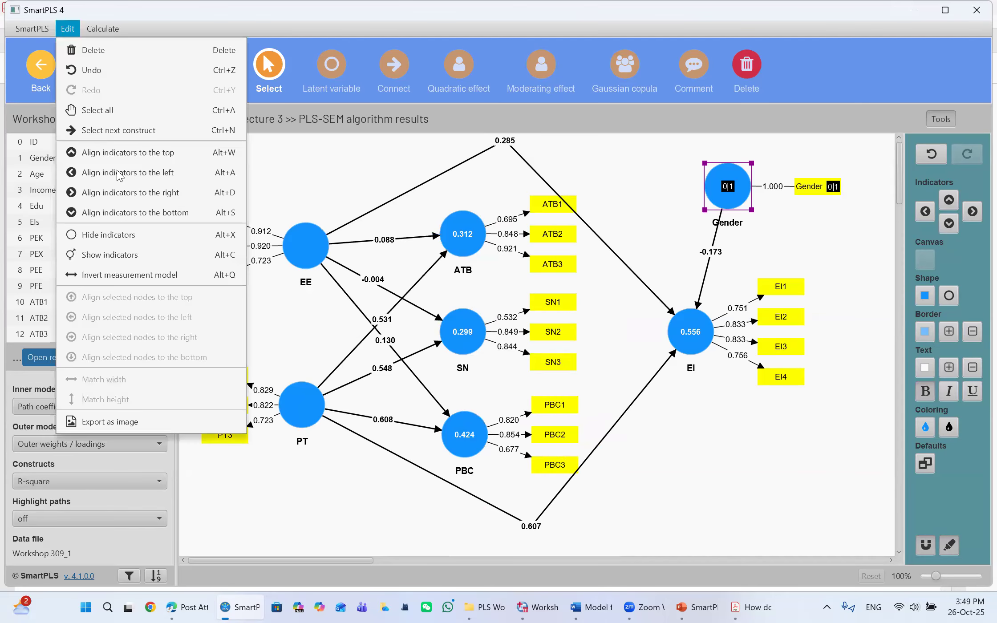
{"action": "mouse_move", "coordinate": [34, 35]}
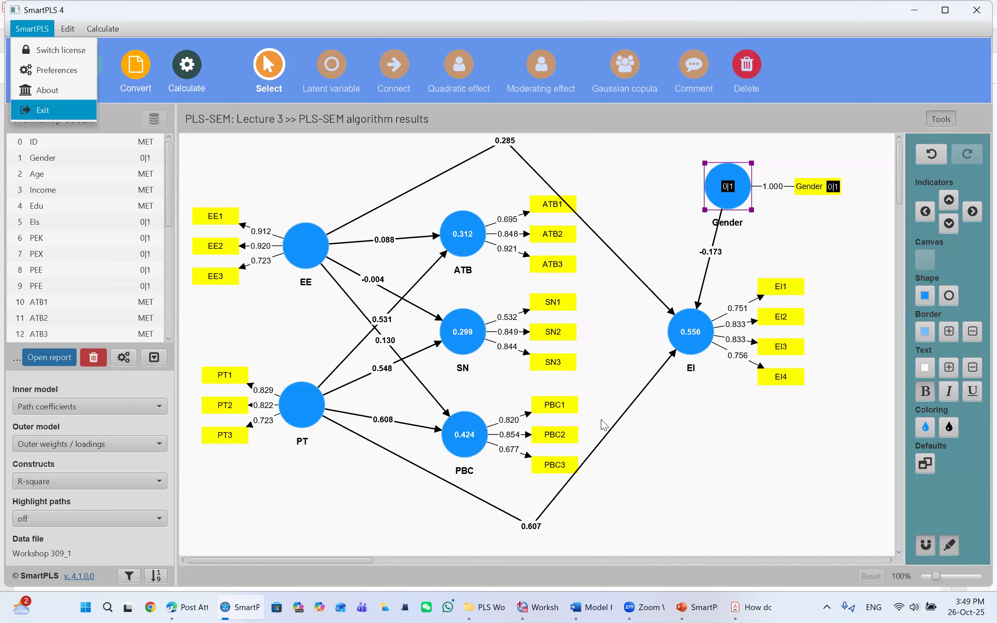
Start exporting the Lecture 3 model diagram as a PNG image to an external file
{"action": "left_click", "coordinate": [692, 453]}
{"action": "right_click", "coordinate": [691, 452]}
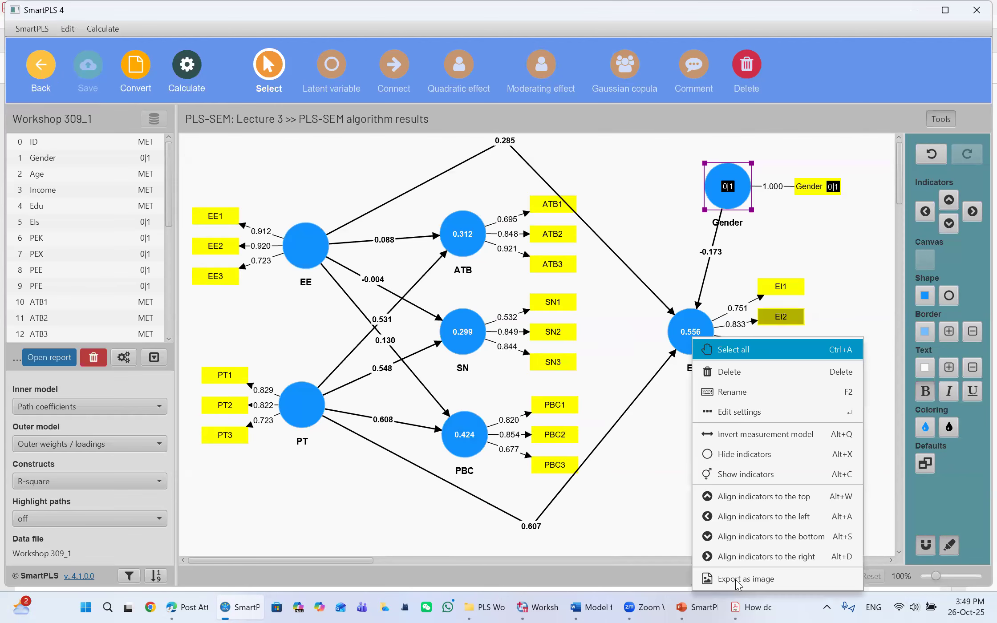
{"action": "key", "text": "Up"}
{"action": "key", "text": "Up"}
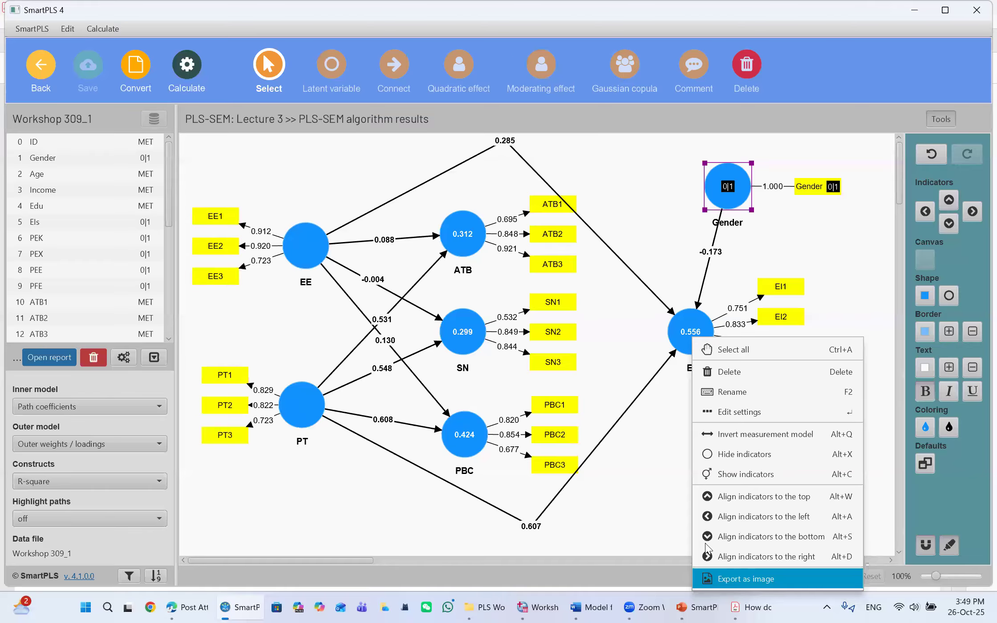
{"action": "left_click", "coordinate": [726, 580]}
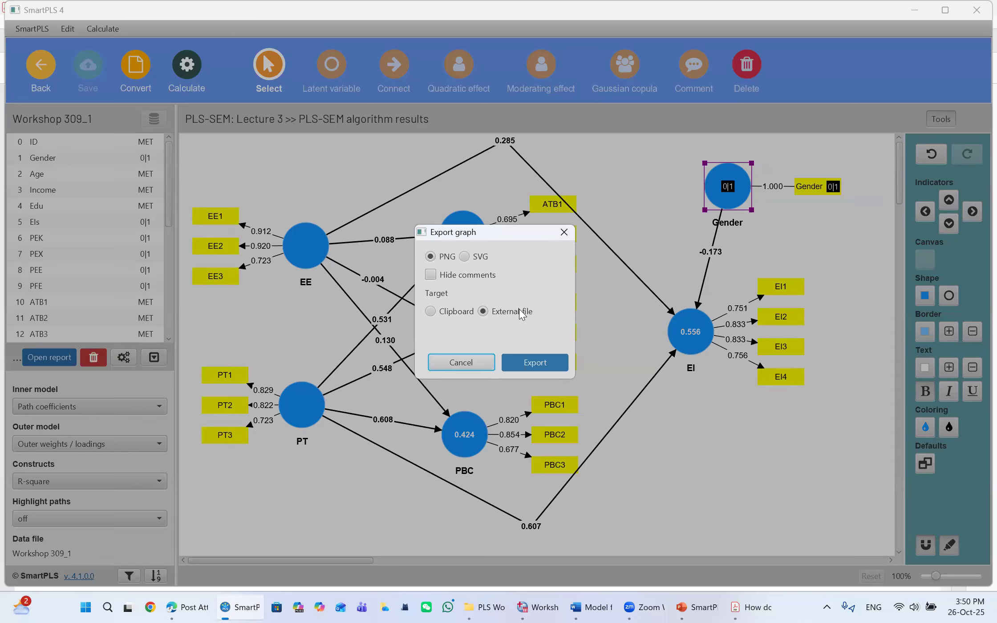
{"action": "left_click", "coordinate": [534, 363]}
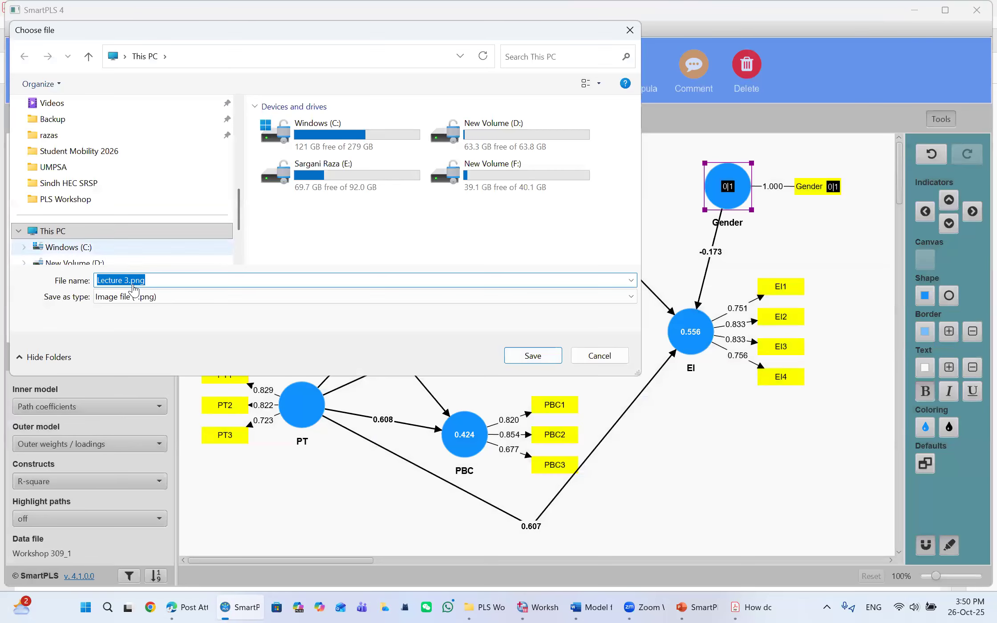
Save the diagram image as Lecture 3.png in the desktop's PLS Workshop folder and put away the image preview
{"action": "scroll", "coordinate": [103, 218], "scroll_direction": "up", "scroll_amount": 5}
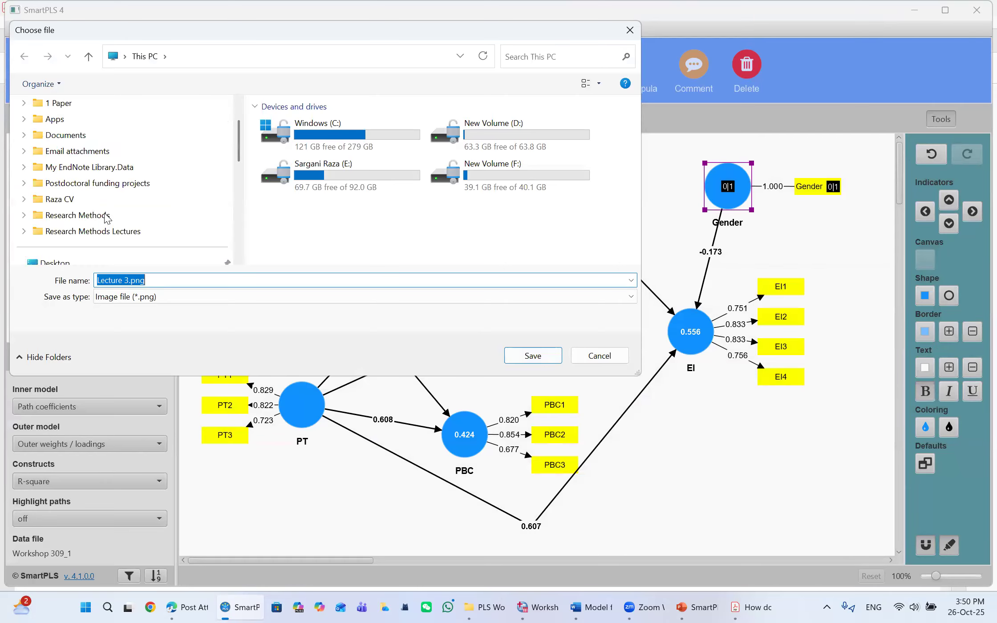
{"action": "scroll", "coordinate": [105, 215], "scroll_direction": "down", "scroll_amount": 2}
{"action": "left_click", "coordinate": [70, 172]}
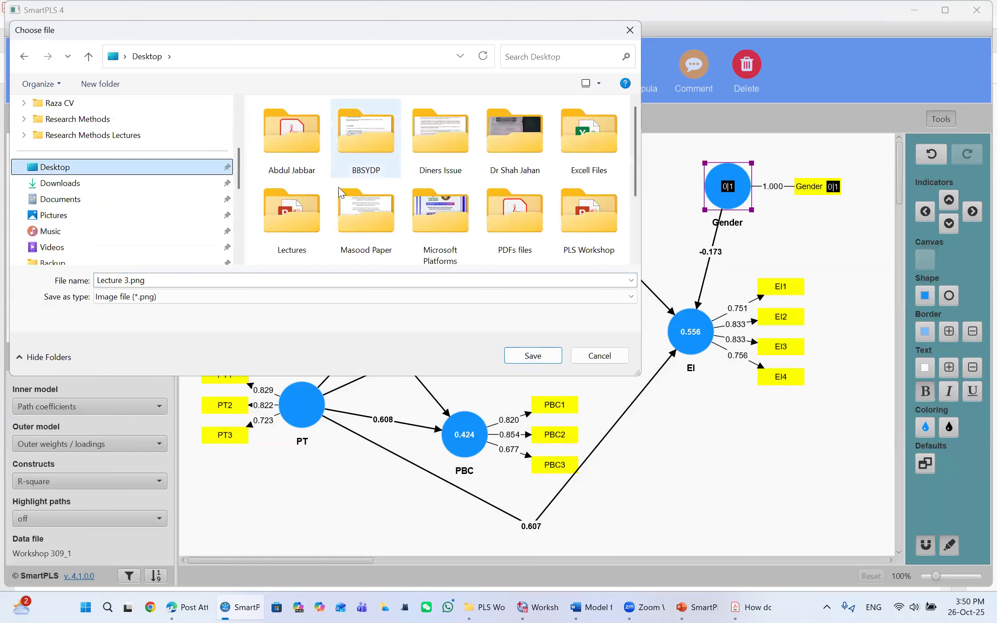
{"action": "double_click", "coordinate": [587, 222]}
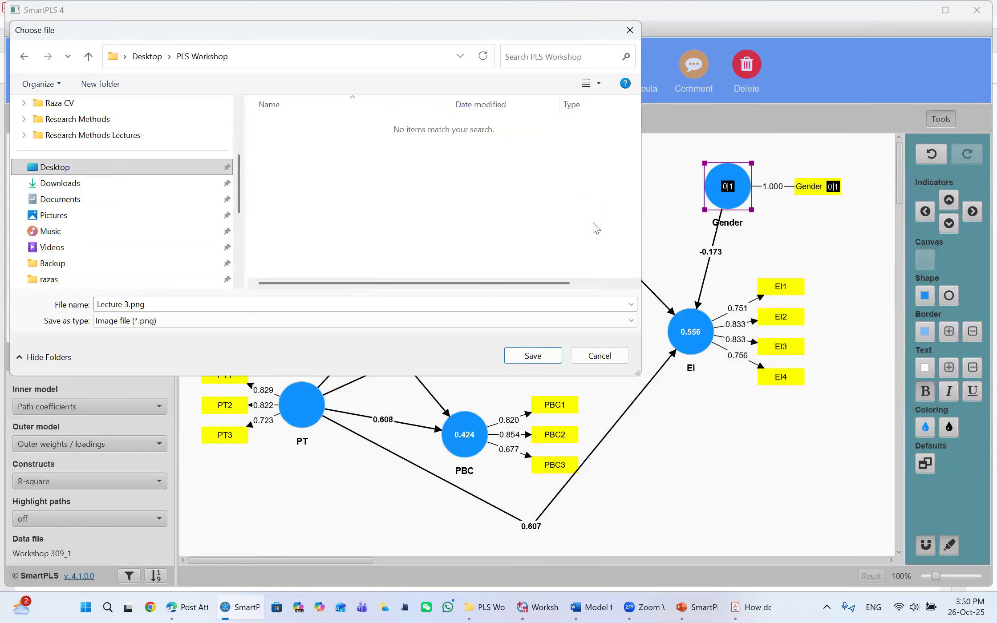
{"action": "double_click", "coordinate": [205, 303]}
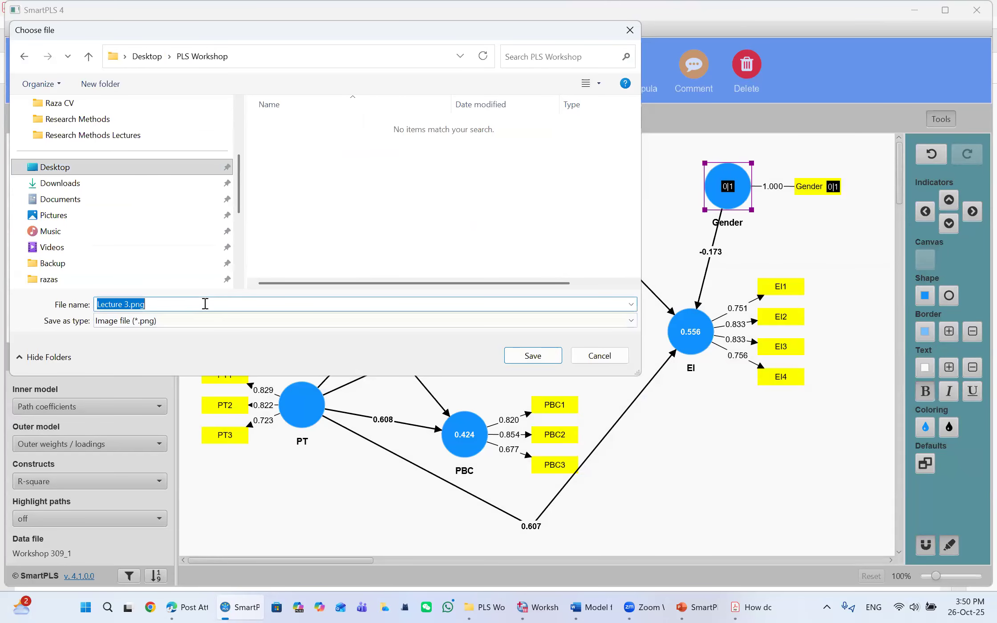
{"action": "left_click", "coordinate": [522, 358]}
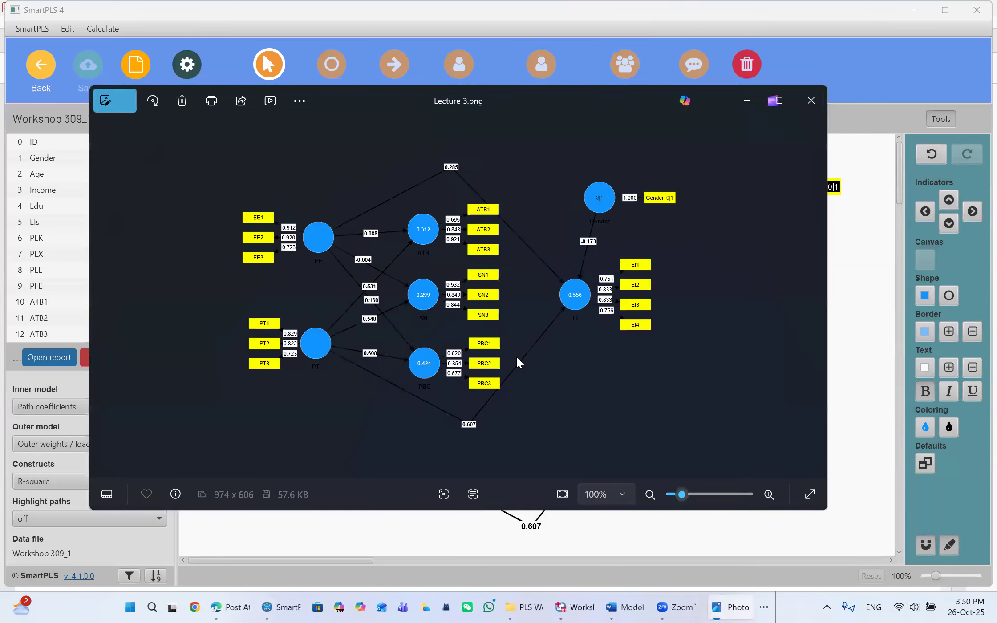
{"action": "left_click", "coordinate": [747, 101]}
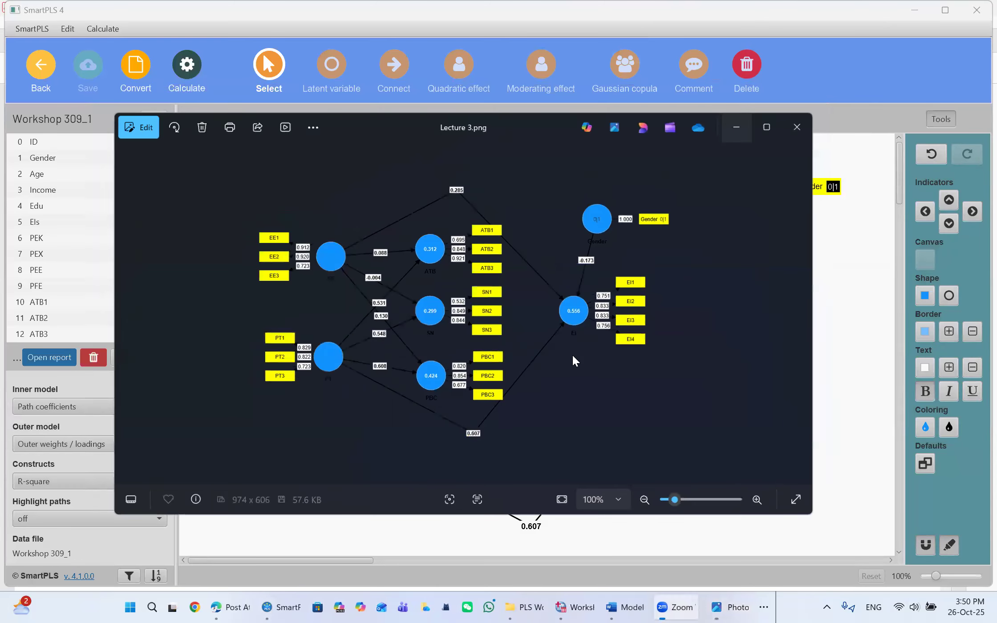
{"action": "right_click", "coordinate": [697, 460]}
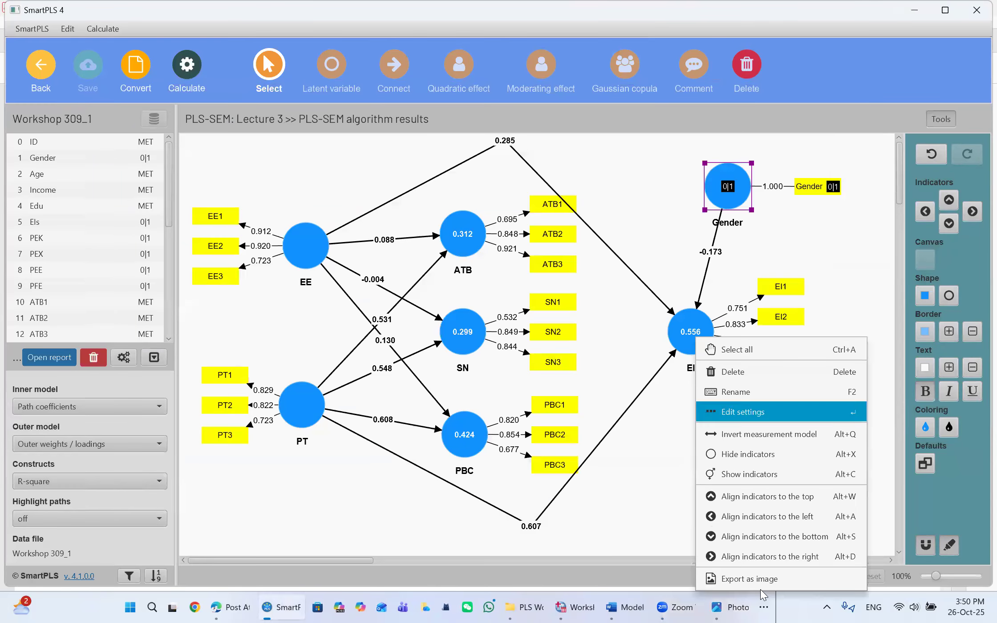
{"action": "left_click", "coordinate": [629, 454]}
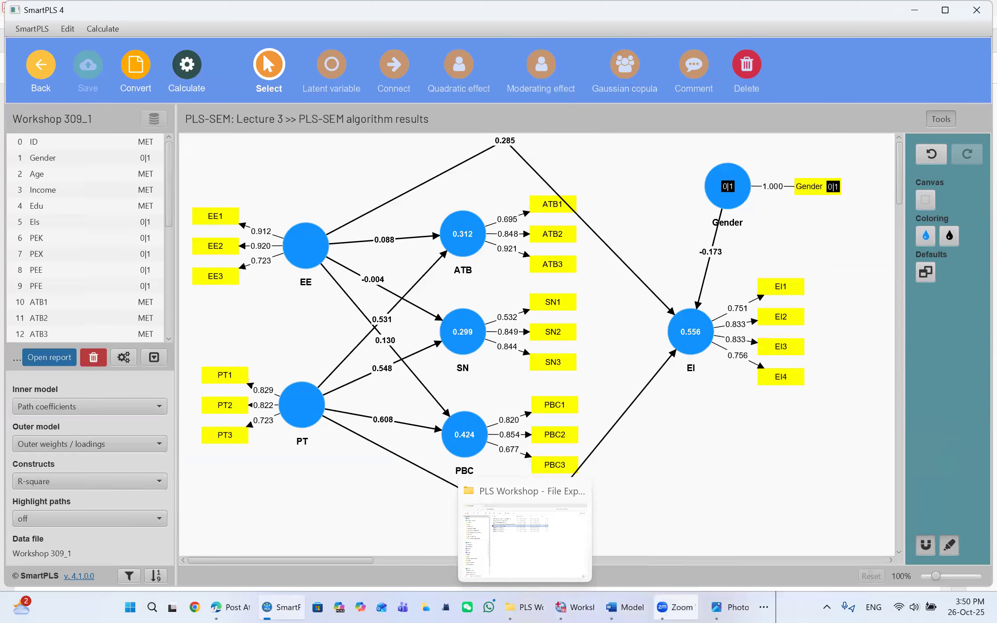
Switch to the article PDF in Acrobat and examine the Fig 2 path model on page 10
{"action": "mouse_move", "coordinate": [718, 607]}
{"action": "left_click", "coordinate": [764, 607]}
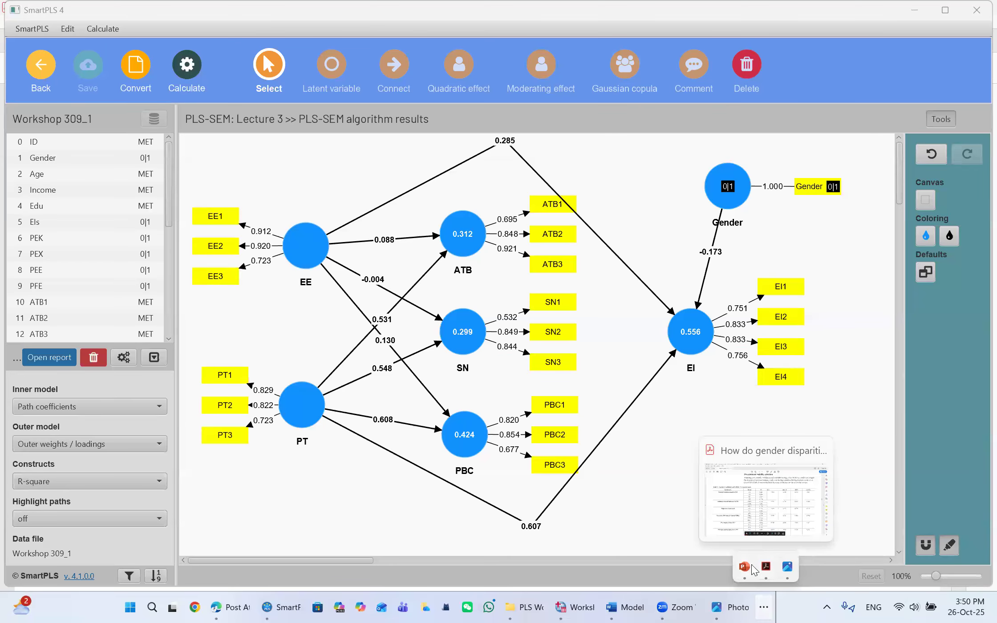
{"action": "left_click", "coordinate": [766, 567]}
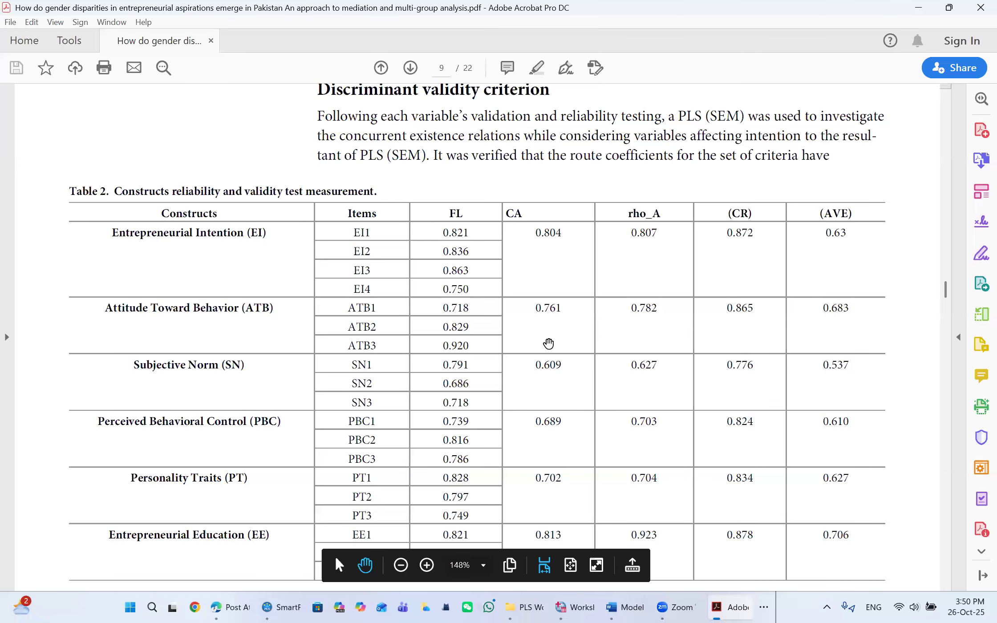
{"action": "scroll", "coordinate": [548, 343], "scroll_direction": "down", "scroll_amount": 10}
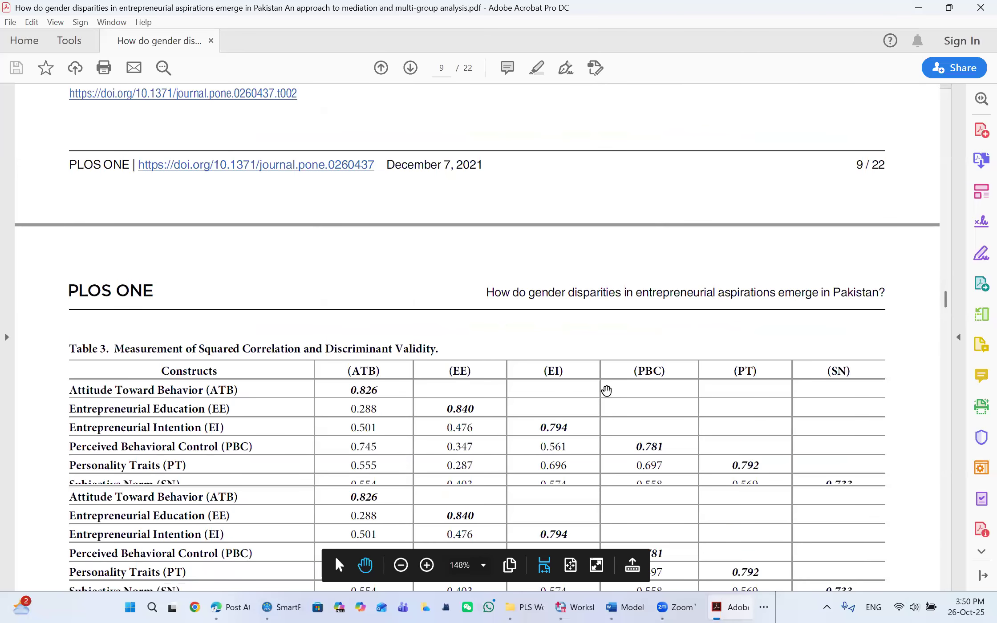
{"action": "scroll", "coordinate": [606, 391], "scroll_direction": "down", "scroll_amount": 1}
{"action": "scroll", "coordinate": [445, 332], "scroll_direction": "down", "scroll_amount": 5}
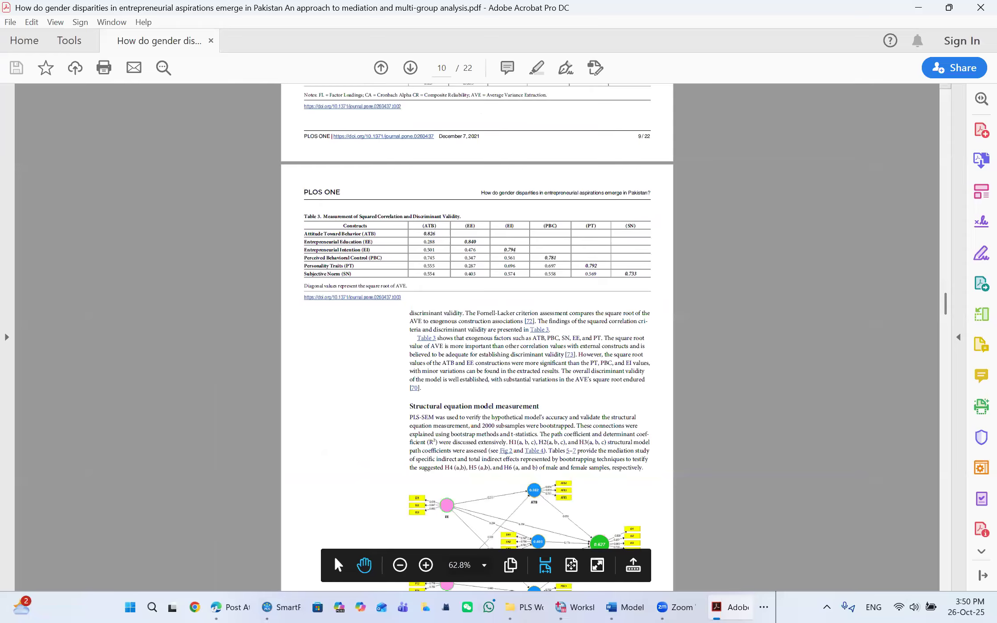
{"action": "scroll", "coordinate": [198, 565], "scroll_direction": "down", "scroll_amount": 5}
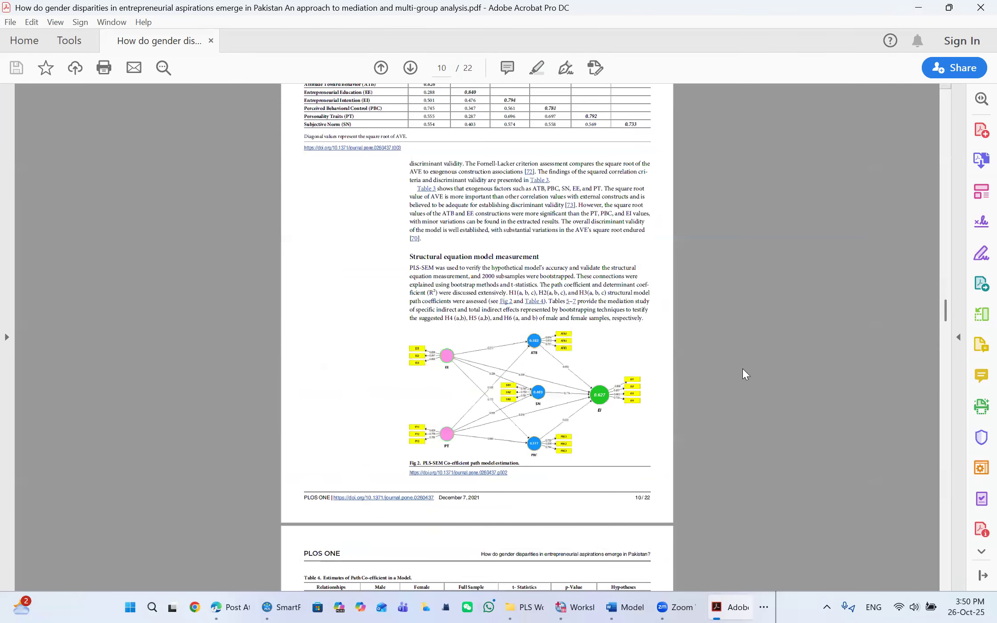
Switch back to SmartPLS and give the EI construct a red border
{"action": "left_click", "coordinate": [280, 607]}
{"action": "left_click", "coordinate": [689, 334]}
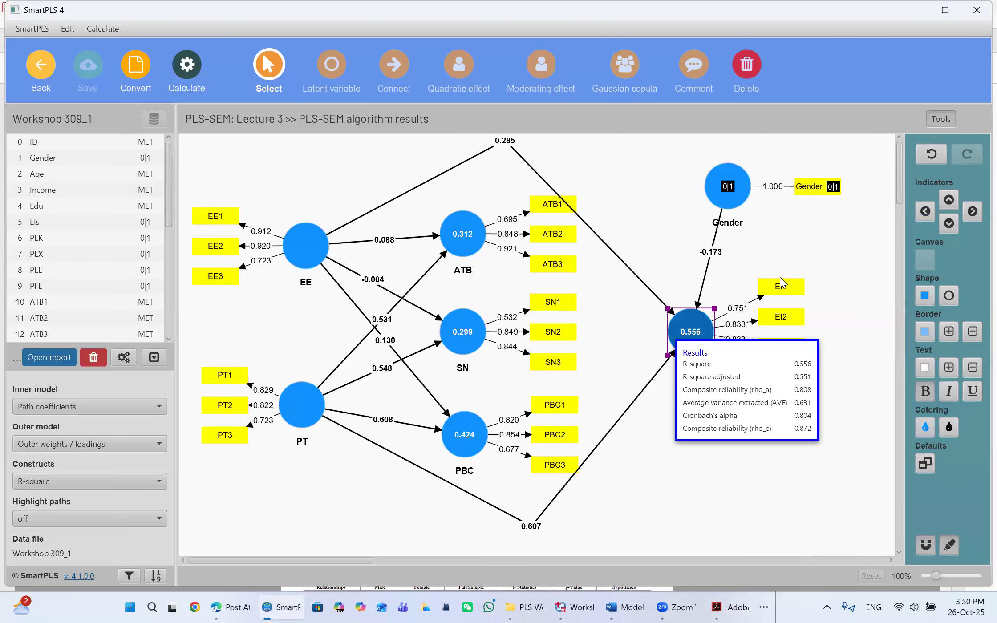
{"action": "left_click", "coordinate": [926, 337]}
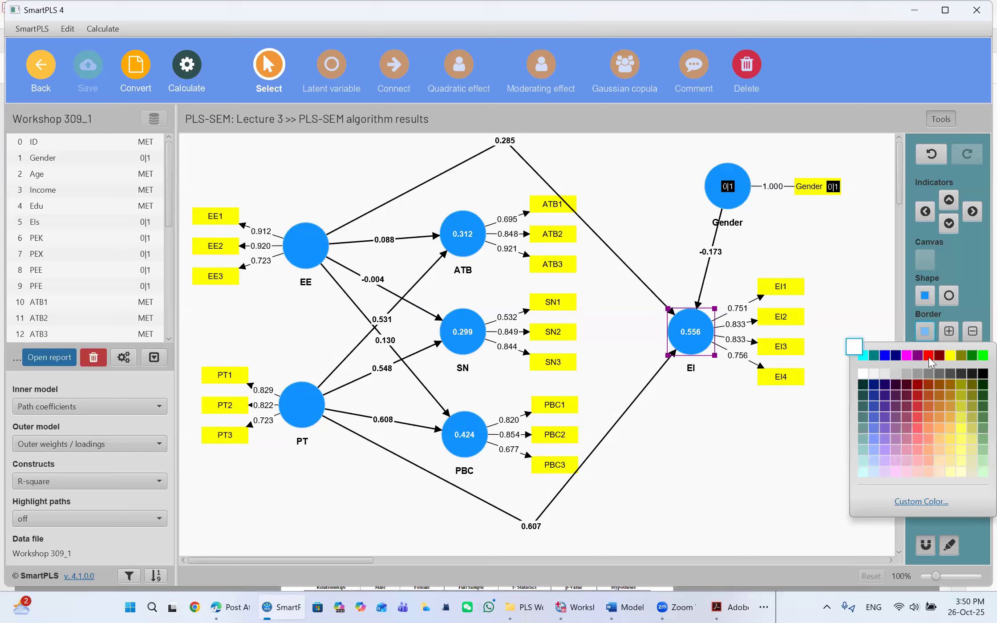
{"action": "left_click", "coordinate": [928, 356]}
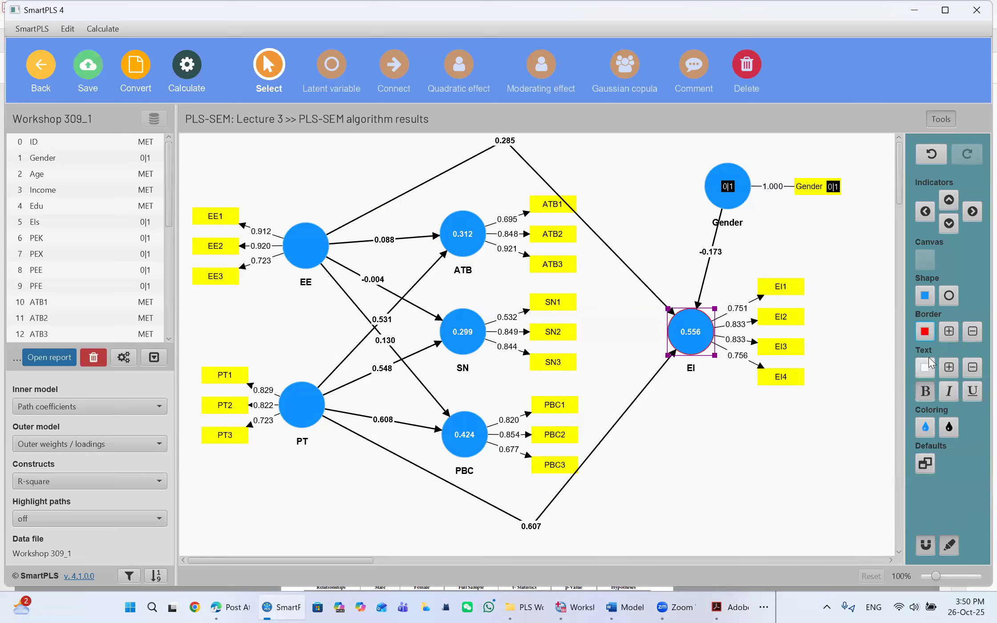
Fill the EI construct with olive and save the model
{"action": "mouse_move", "coordinate": [686, 332]}
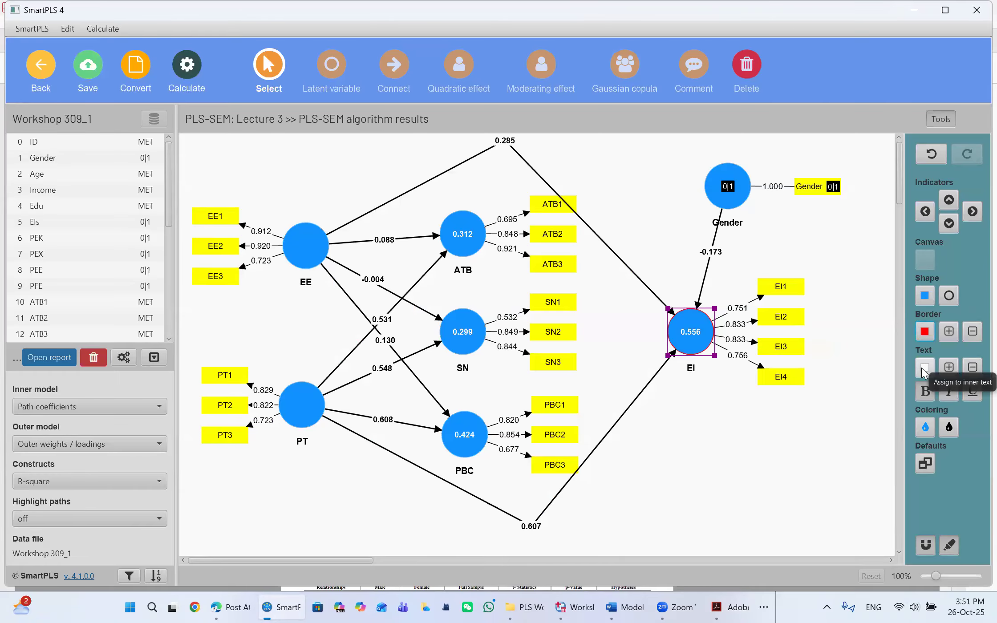
{"action": "left_click", "coordinate": [925, 295]}
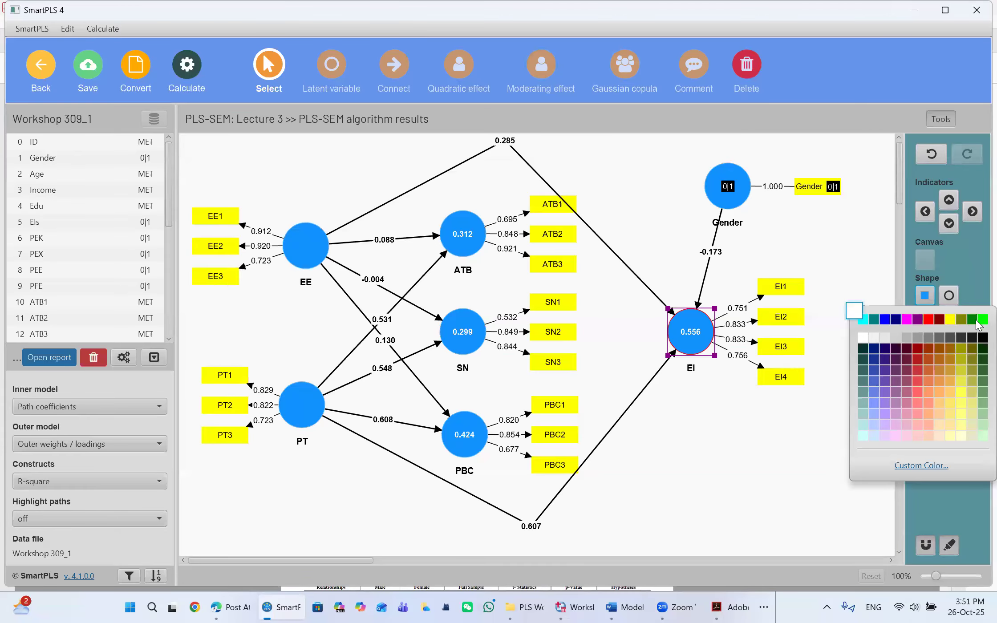
{"action": "left_click", "coordinate": [976, 325]}
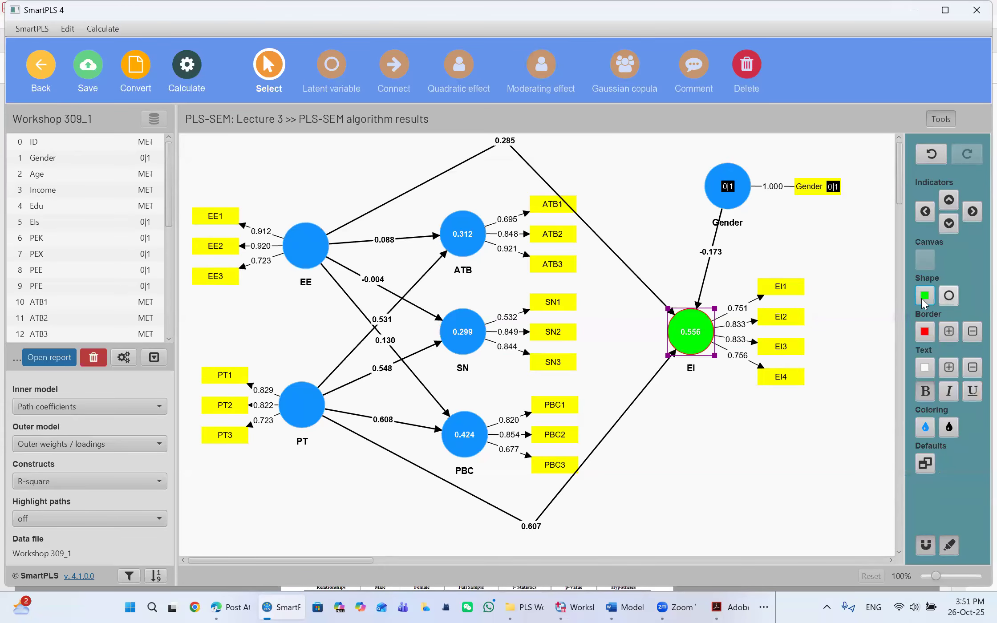
{"action": "left_click", "coordinate": [961, 319]}
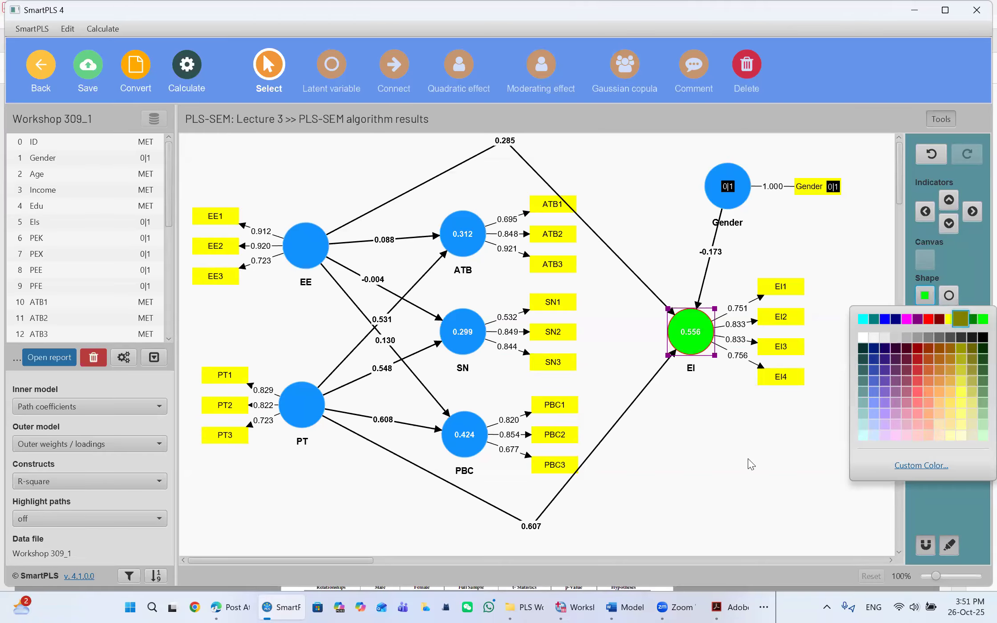
{"action": "left_click", "coordinate": [627, 381]}
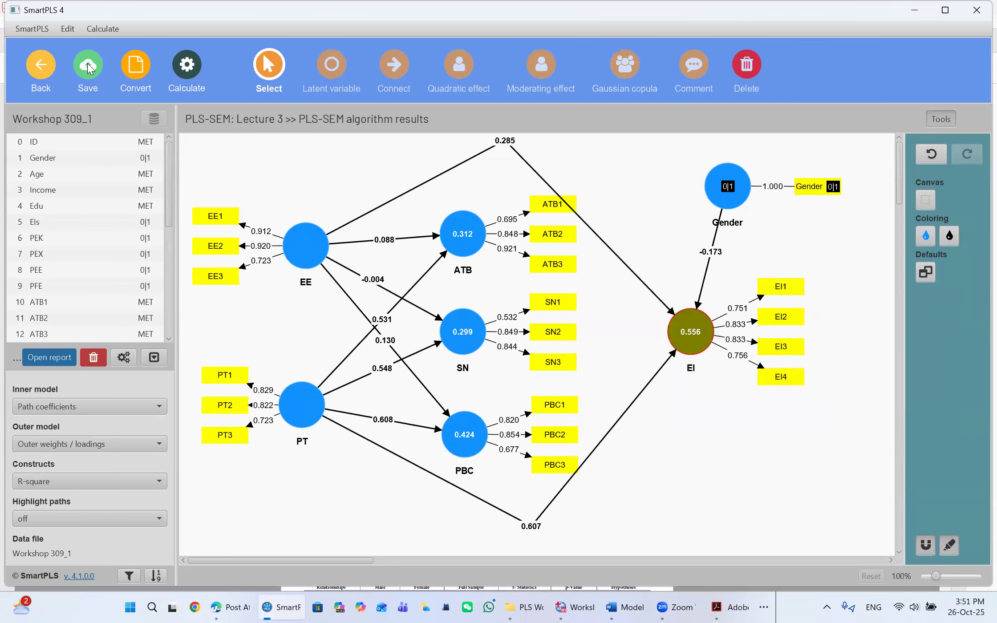
{"action": "key", "text": "ctrl+s"}
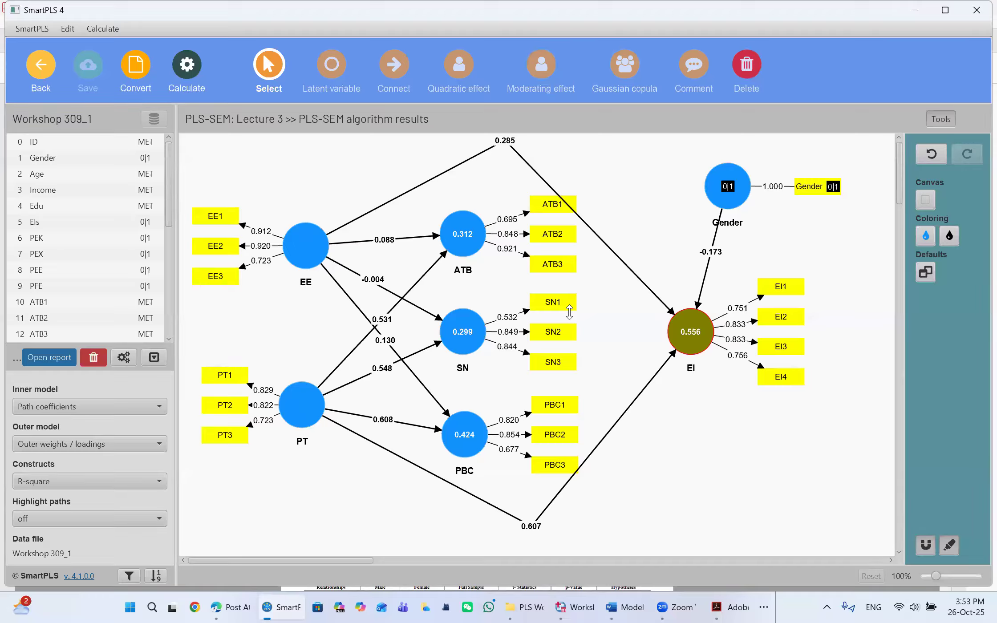
Inspect the reliability and validity result summaries of the ATB and EE constructs in the diagram
{"action": "mouse_move", "coordinate": [471, 234]}
{"action": "left_click", "coordinate": [535, 236]}
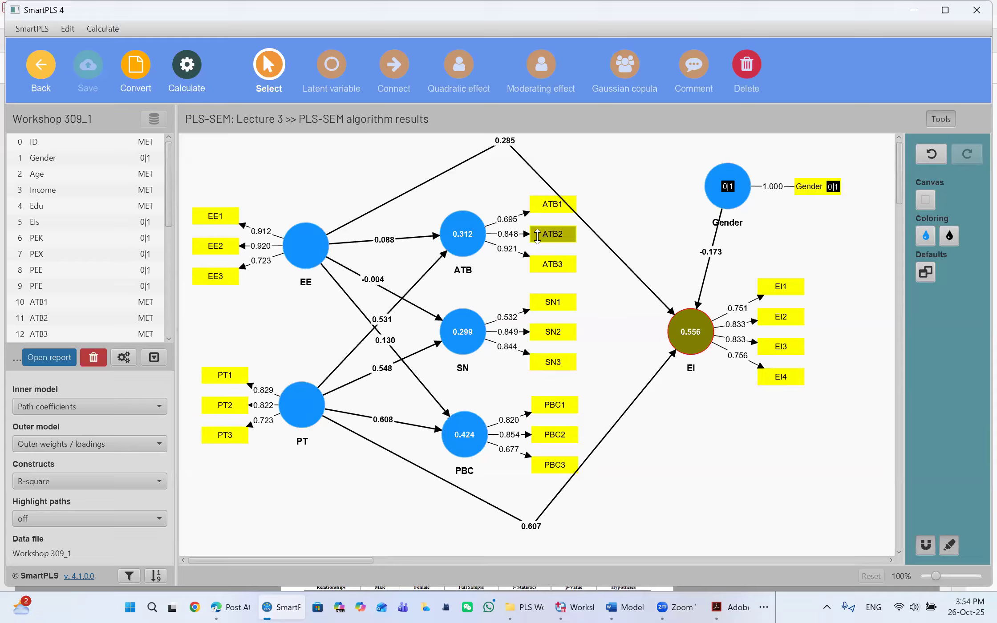
{"action": "left_click", "coordinate": [615, 206]}
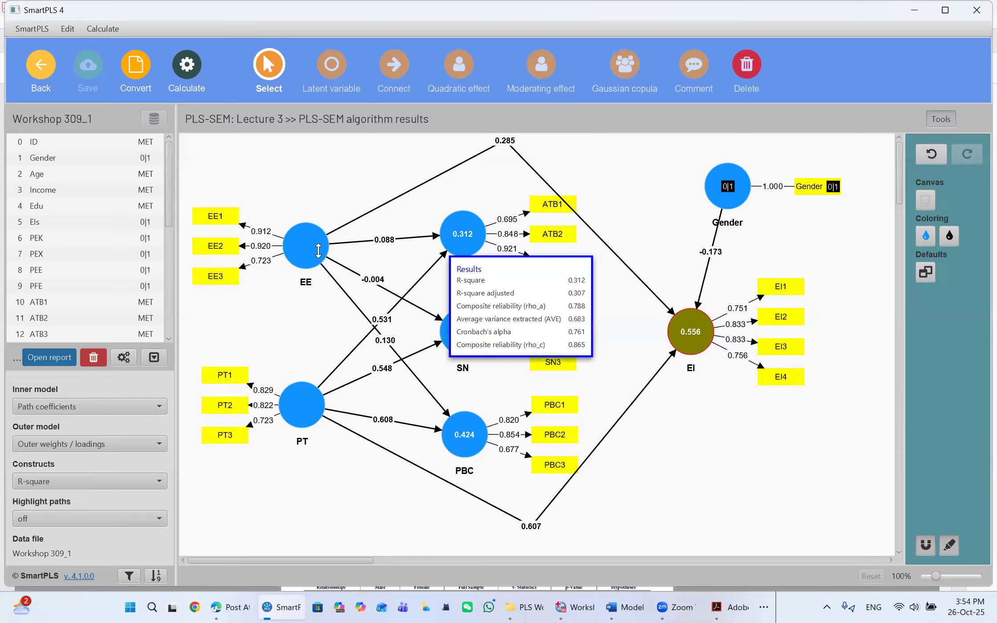
{"action": "mouse_move", "coordinate": [307, 245]}
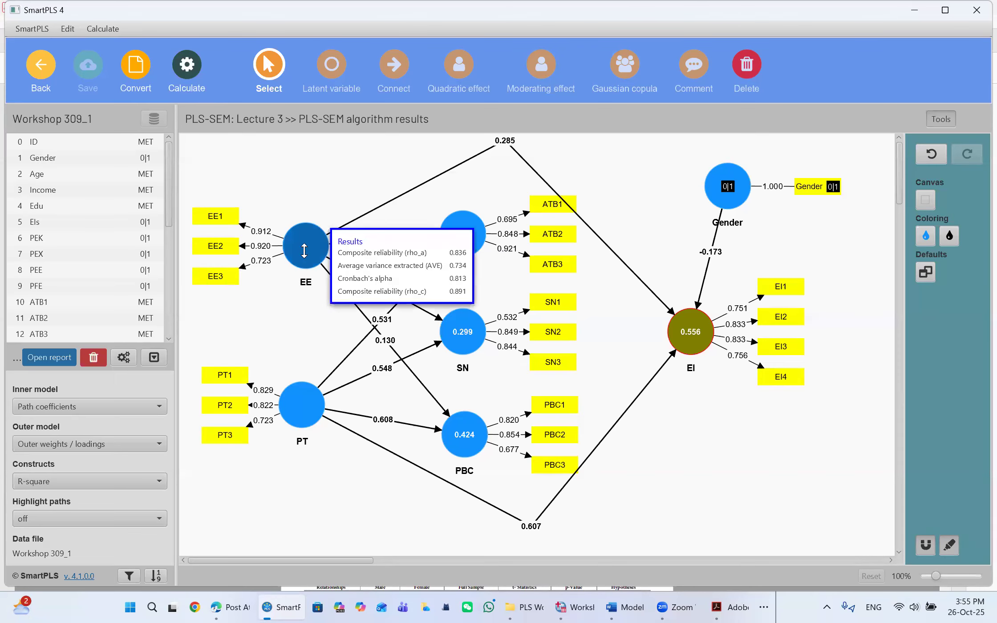
{"action": "mouse_move", "coordinate": [692, 337]}
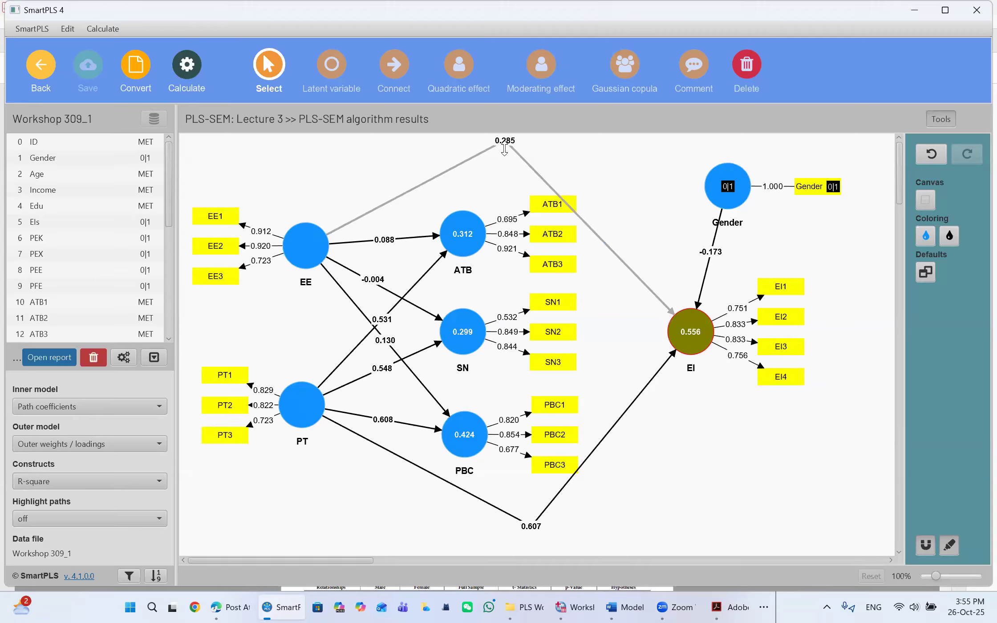
Move the coefficient label of the direct EE to EI path just below the bend in its line
{"action": "left_click_drag", "start_coordinate": [504, 142], "coordinate": [502, 160]}
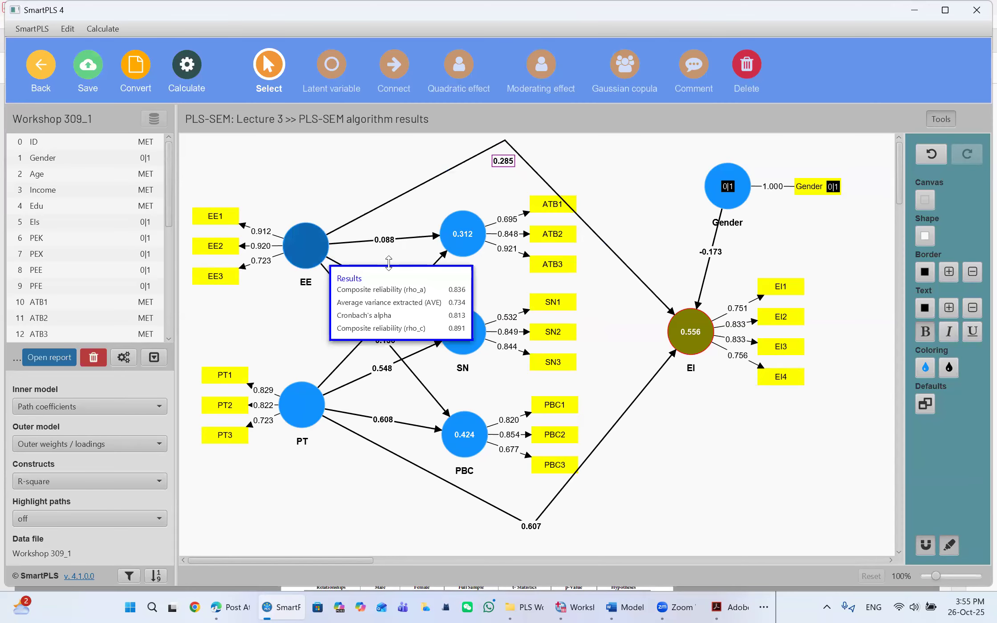
{"action": "mouse_move", "coordinate": [464, 238]}
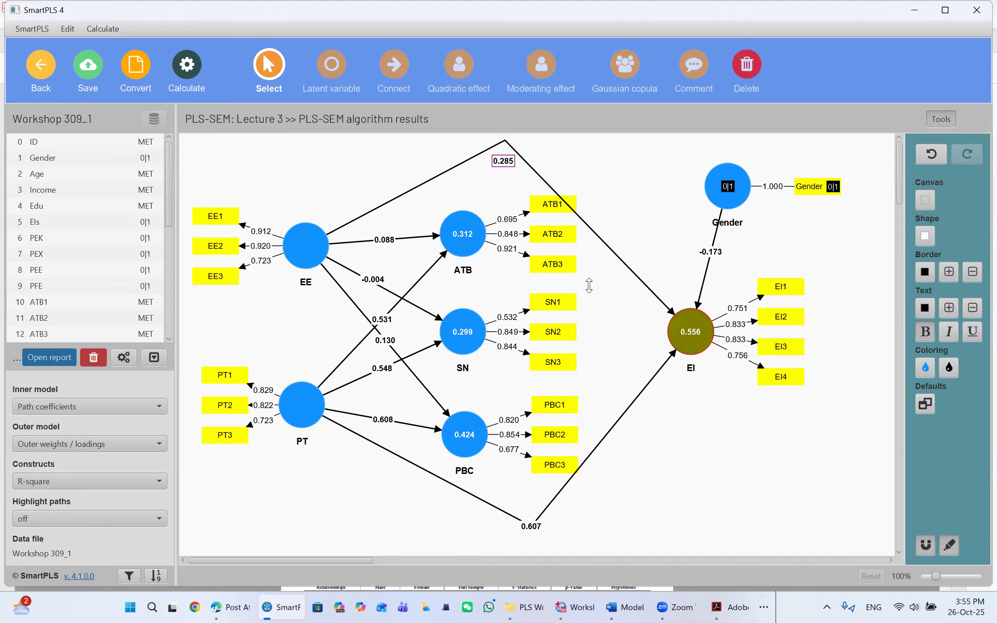
{"action": "left_click", "coordinate": [501, 162]}
Connect ATB to EI with a path and recalculate the model using the PLS-SEM algorithm
{"action": "left_click", "coordinate": [395, 76]}
{"action": "left_click", "coordinate": [466, 252]}
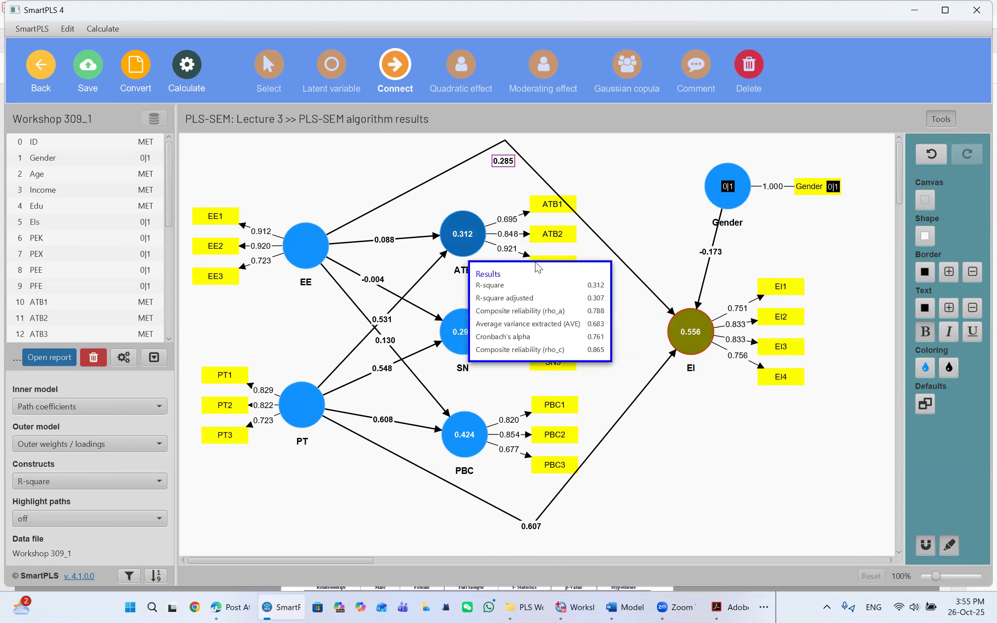
{"action": "left_click", "coordinate": [683, 334]}
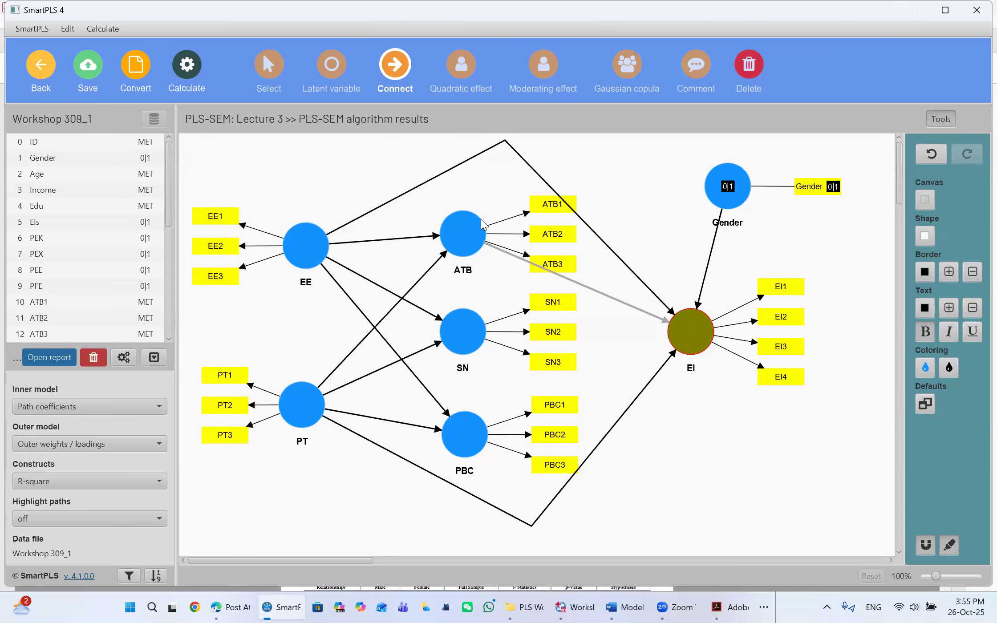
{"action": "left_click", "coordinate": [186, 68]}
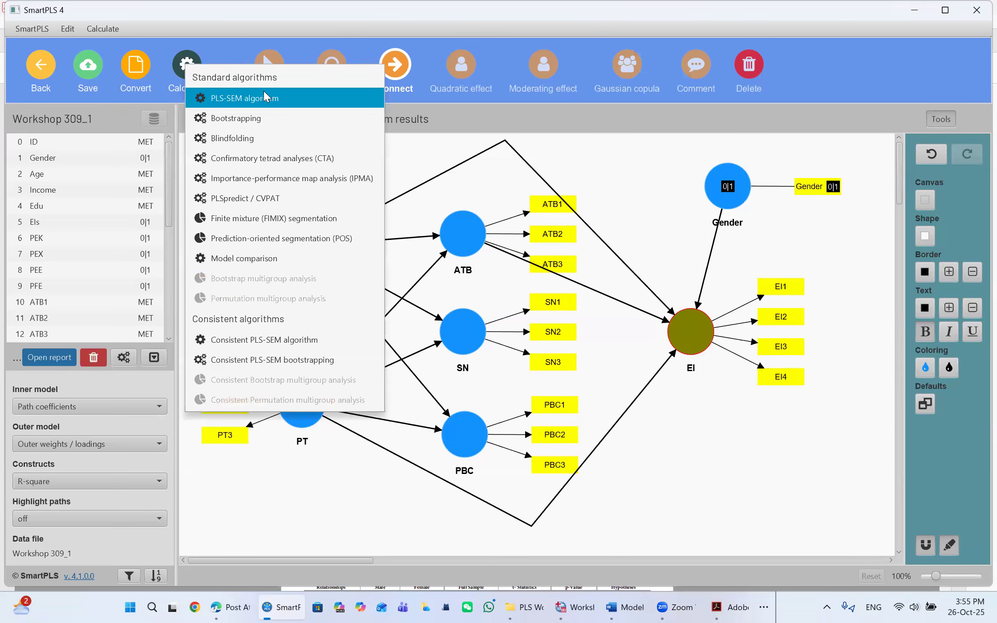
{"action": "left_click", "coordinate": [261, 99]}
{"action": "left_click", "coordinate": [648, 514]}
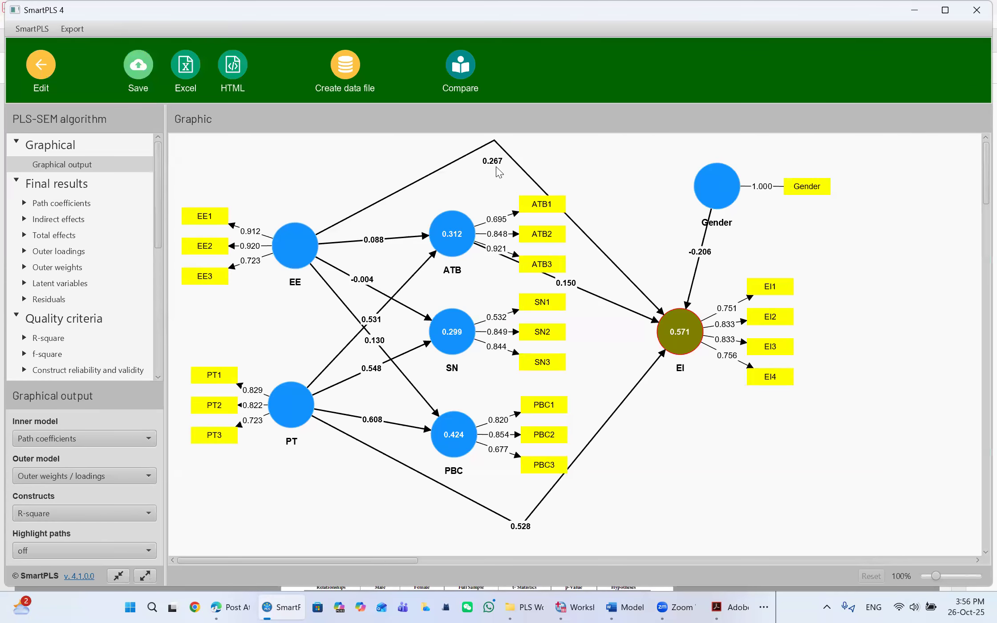
Move the ATB to EI coefficient label above its arrow, nudge the EE to EI label, and check EE's result summary
{"action": "left_click_drag", "start_coordinate": [571, 288], "coordinate": [591, 280]}
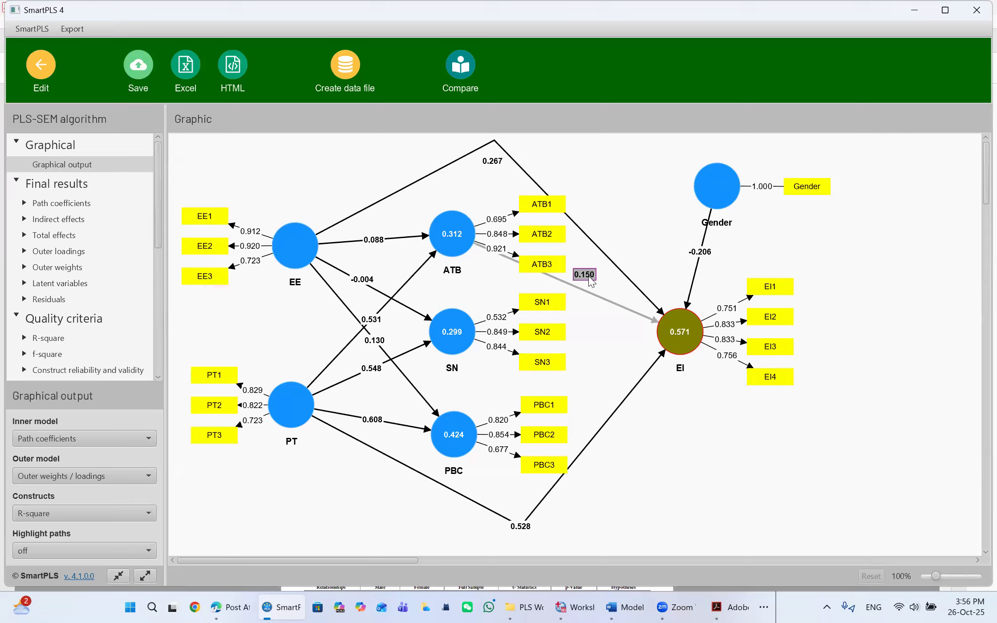
{"action": "left_click_drag", "start_coordinate": [493, 162], "coordinate": [491, 160]}
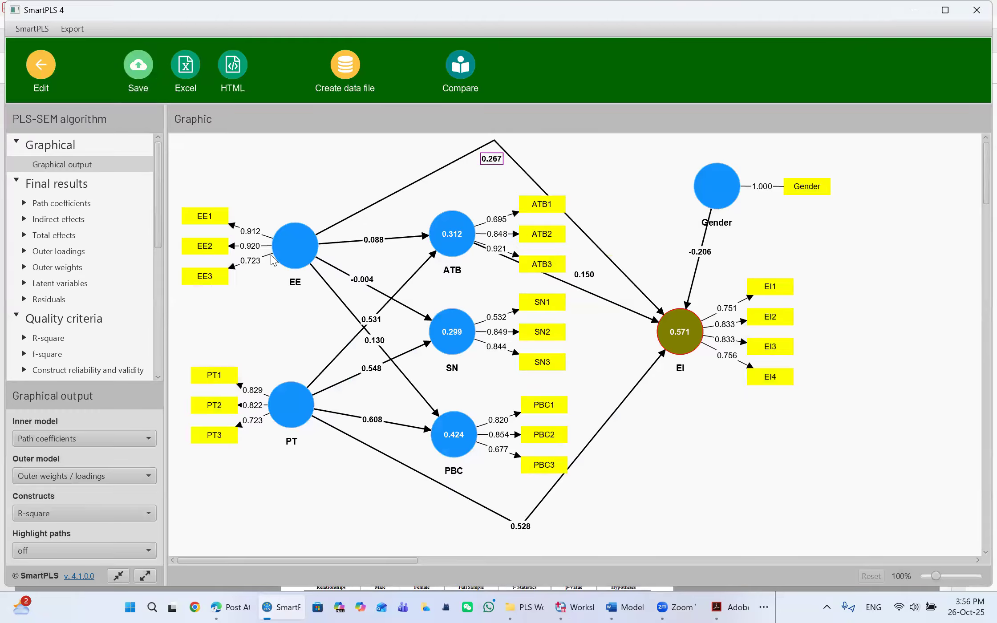
{"action": "mouse_move", "coordinate": [274, 257]}
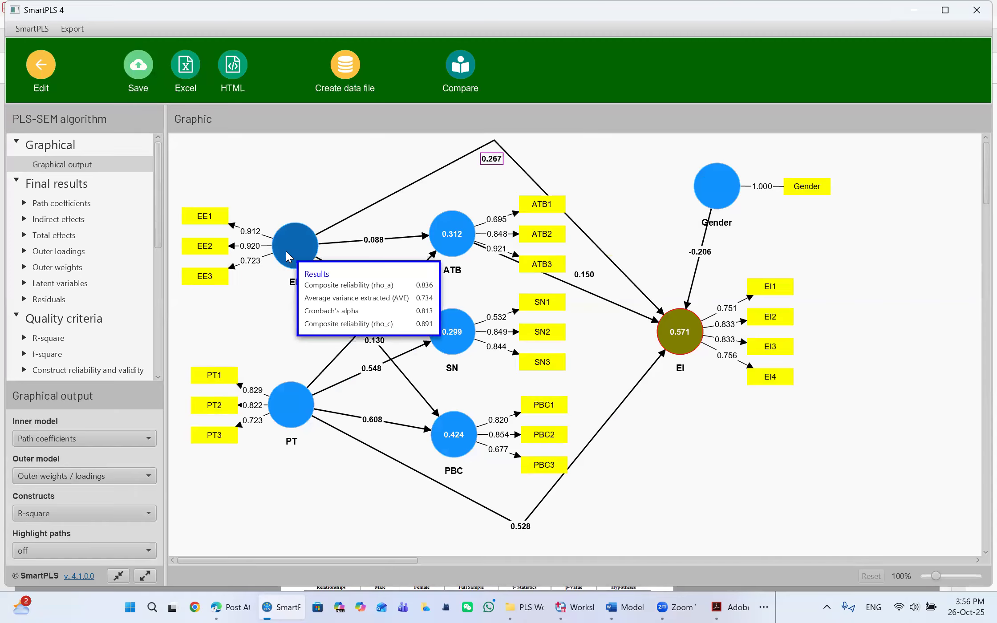
Highlight the coefficient of the direct EE to EI path and inspect the result summaries of EI, EE and ATB
{"action": "left_click", "coordinate": [497, 166]}
{"action": "left_click", "coordinate": [496, 165]}
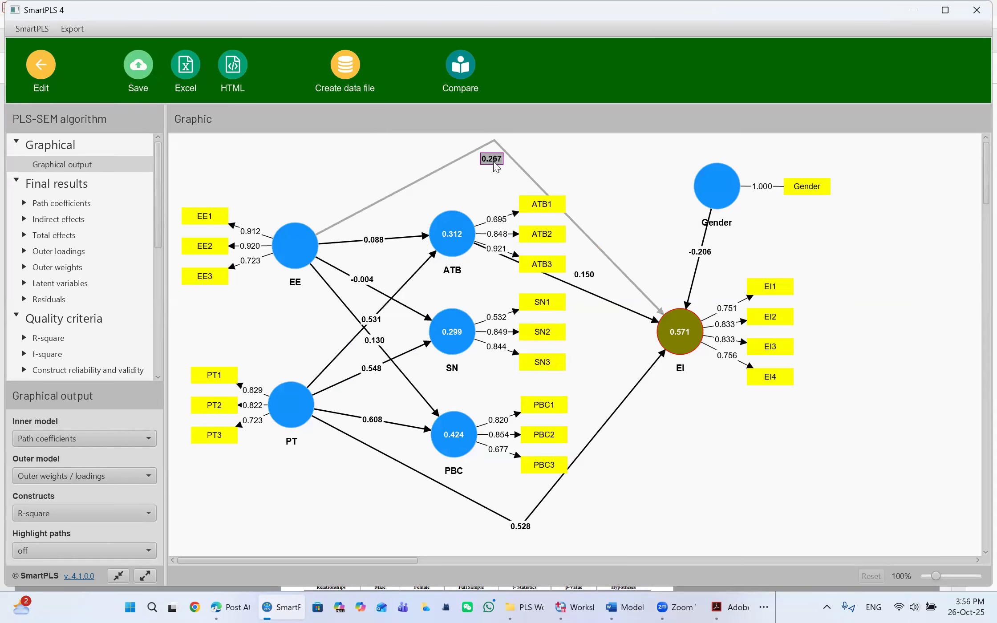
{"action": "mouse_move", "coordinate": [683, 336]}
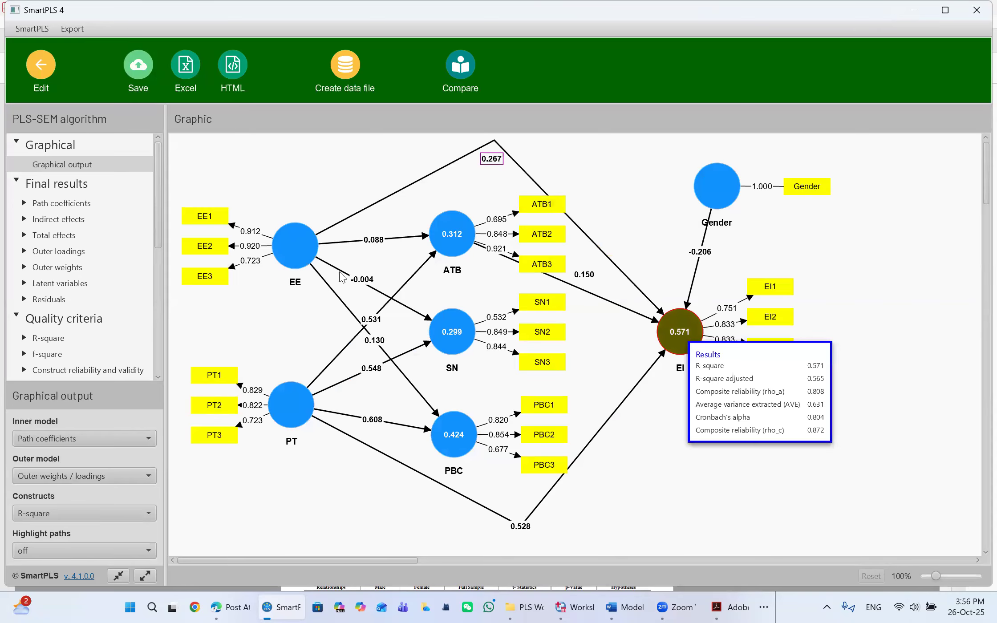
{"action": "mouse_move", "coordinate": [302, 257]}
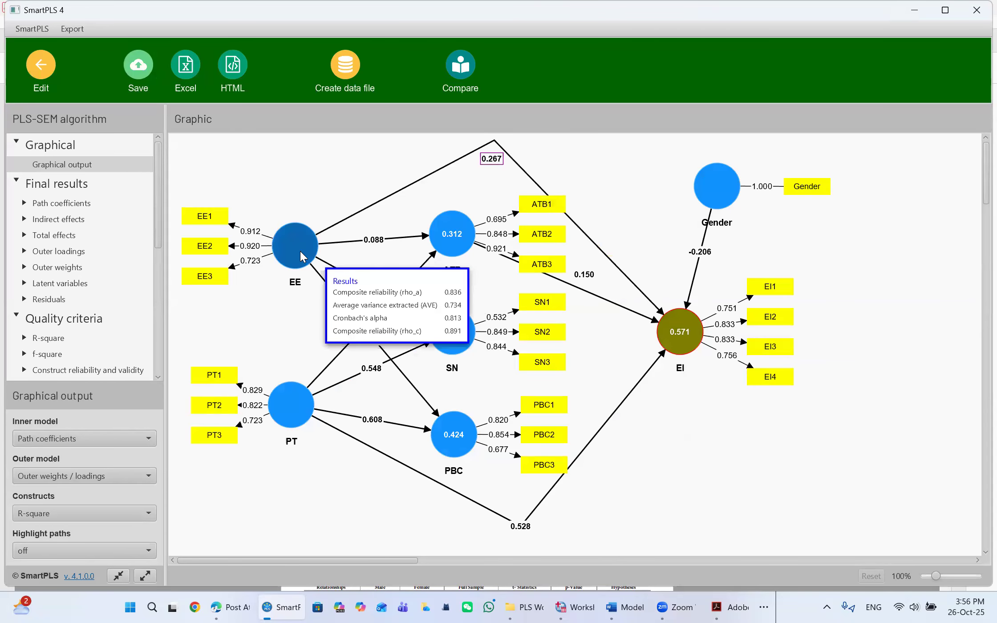
{"action": "mouse_move", "coordinate": [454, 240]}
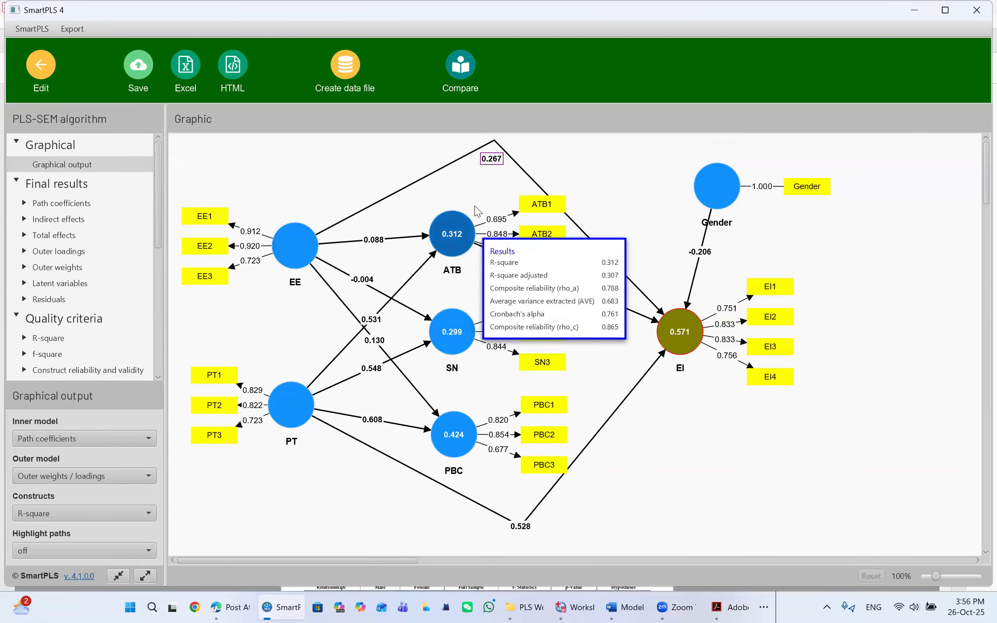
{"action": "left_click", "coordinate": [452, 236]}
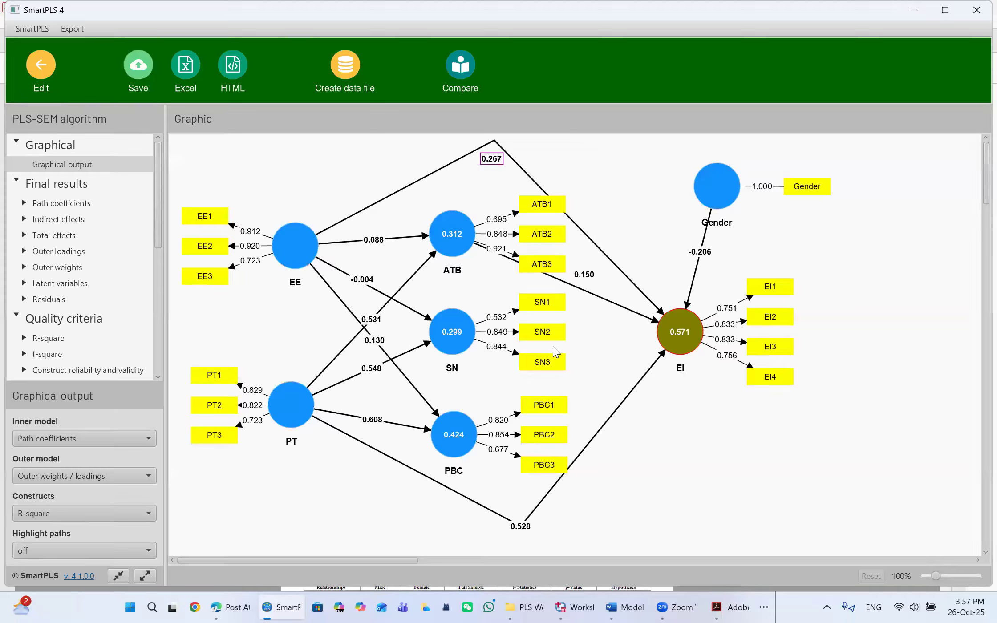
Return to editing the Lecture 3 model and delete the path from ATB to EI
{"action": "left_click", "coordinate": [584, 289]}
{"action": "left_click", "coordinate": [45, 66]}
{"action": "left_click", "coordinate": [270, 68]}
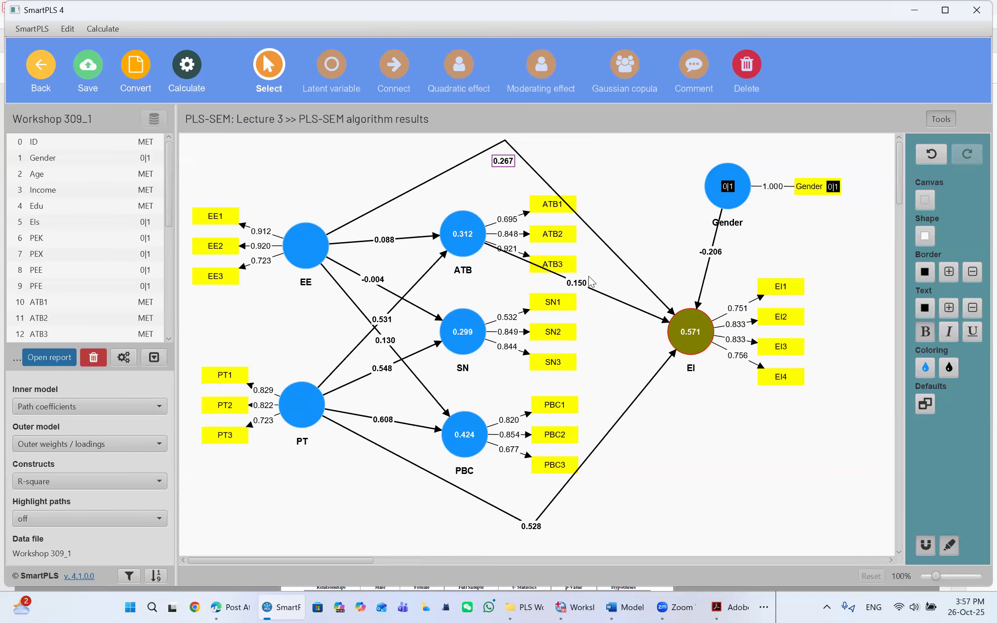
{"action": "left_click", "coordinate": [597, 290]}
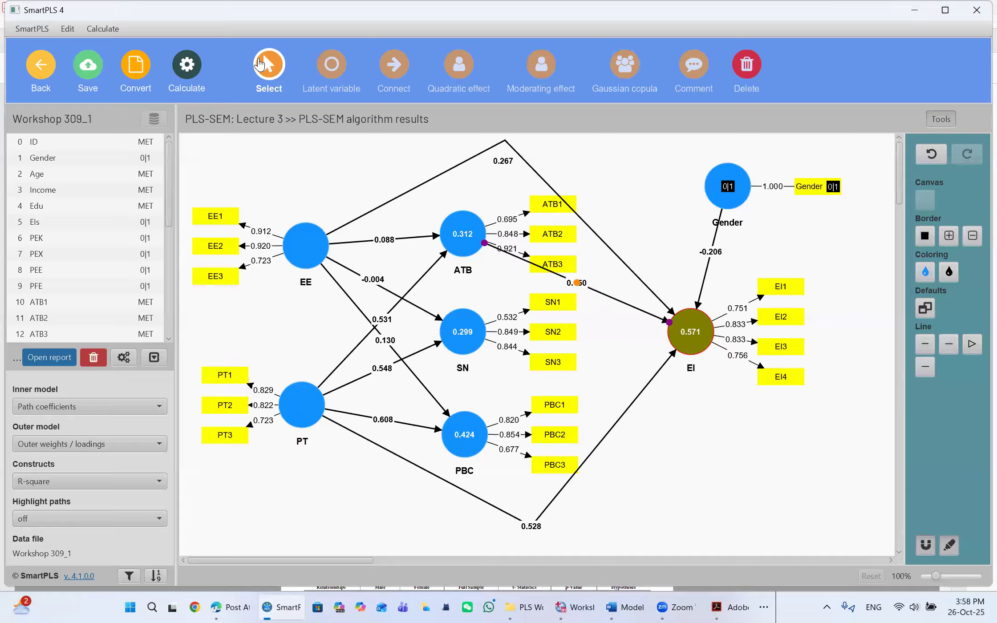
{"action": "left_click", "coordinate": [599, 292]}
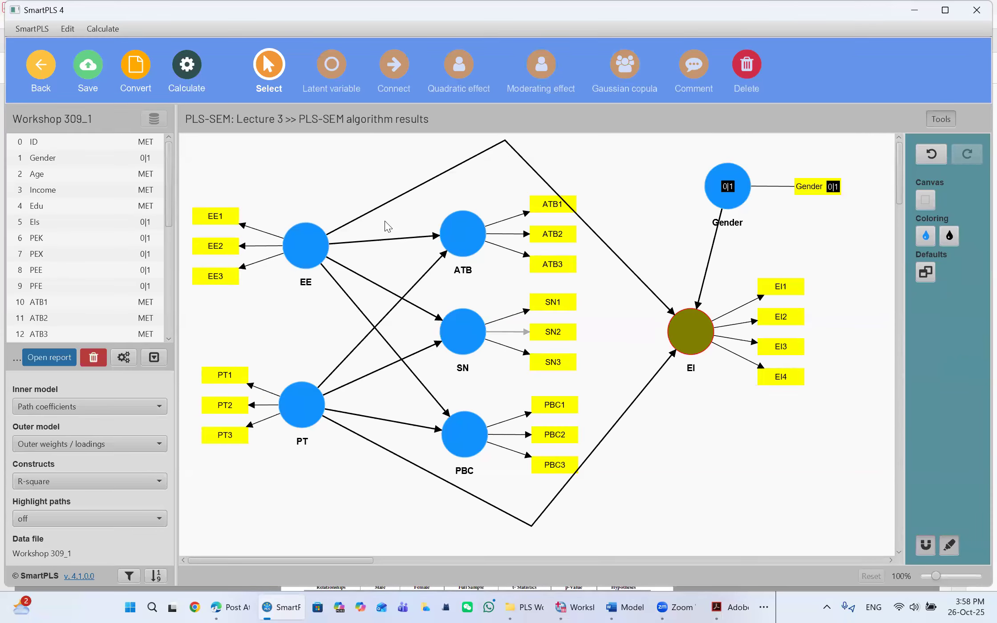
{"action": "left_click", "coordinate": [312, 234]}
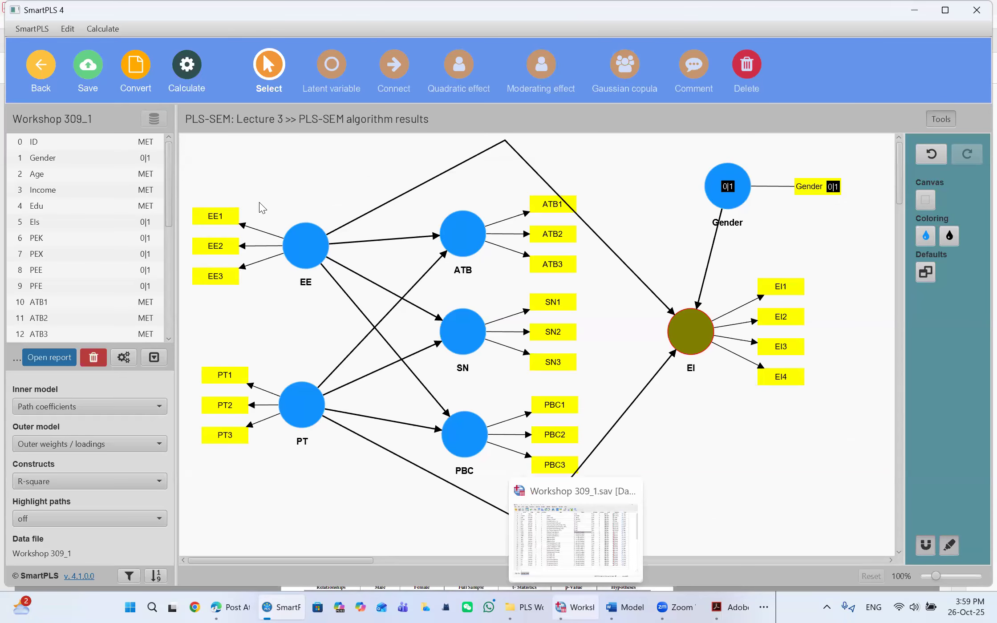
Switch to the Workshop 309_1.sav variable list in SPSS, maximize its window and highlight the variable name ATB1
{"action": "left_click", "coordinate": [575, 608]}
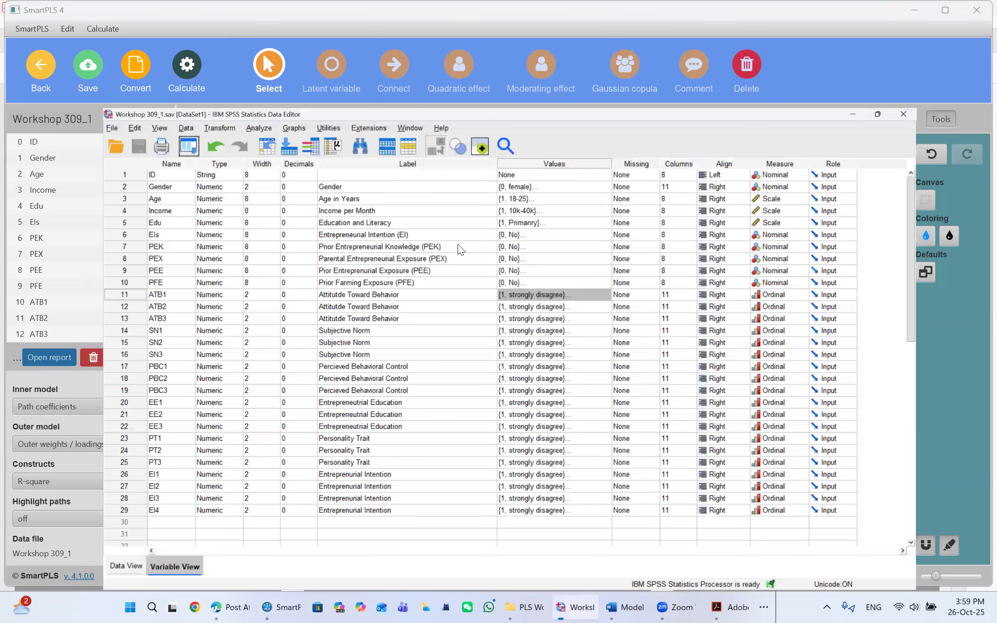
{"action": "key", "text": "super+Up"}
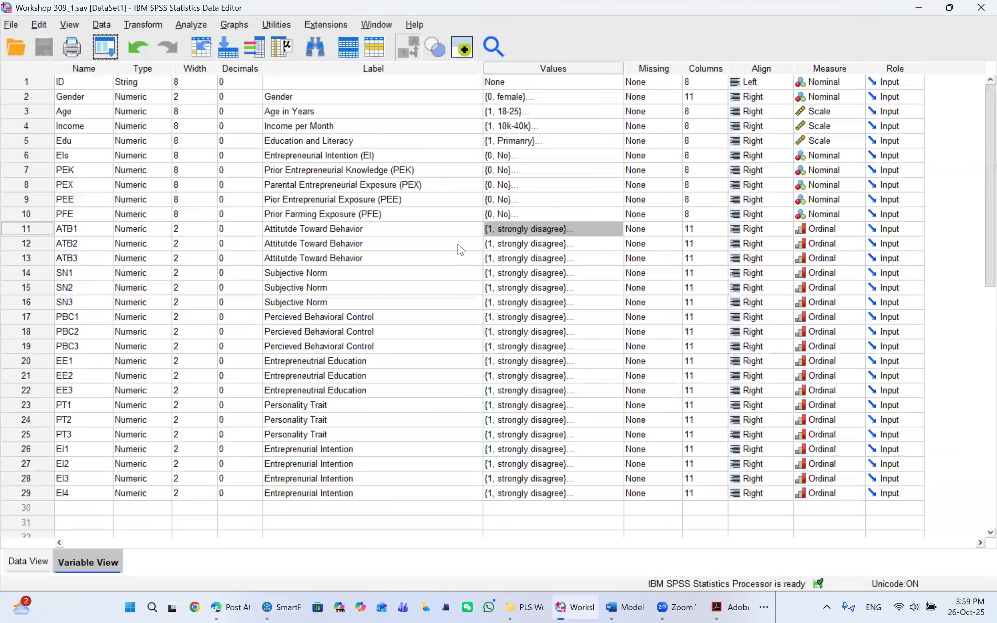
{"action": "left_click", "coordinate": [72, 229]}
{"action": "left_click_drag", "start_coordinate": [79, 229], "coordinate": [45, 228]}
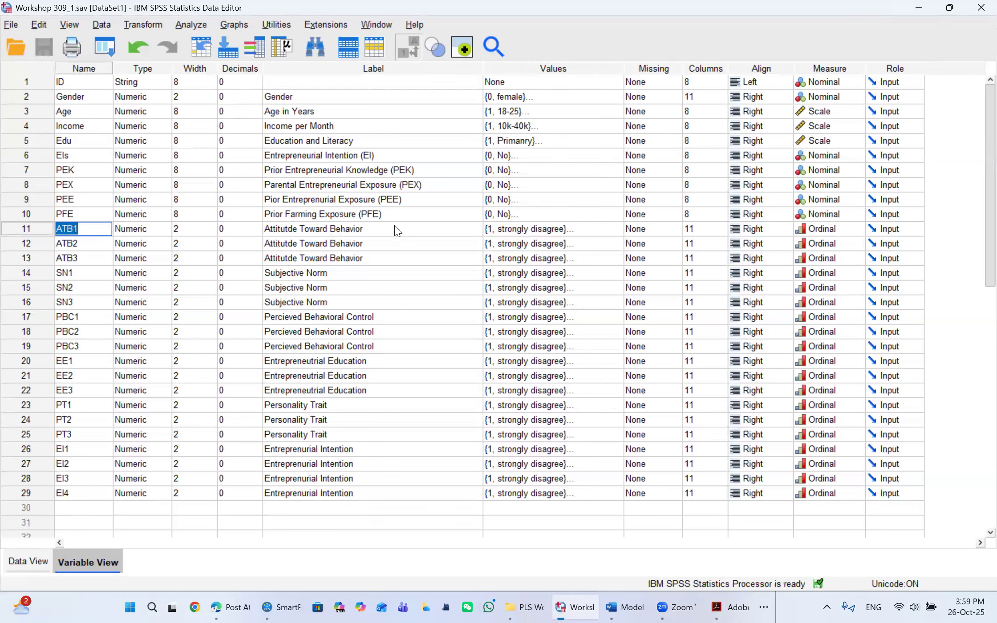
Open the value labels of ATB1, review its response scale and close the dialog without changes
{"action": "left_click", "coordinate": [572, 219]}
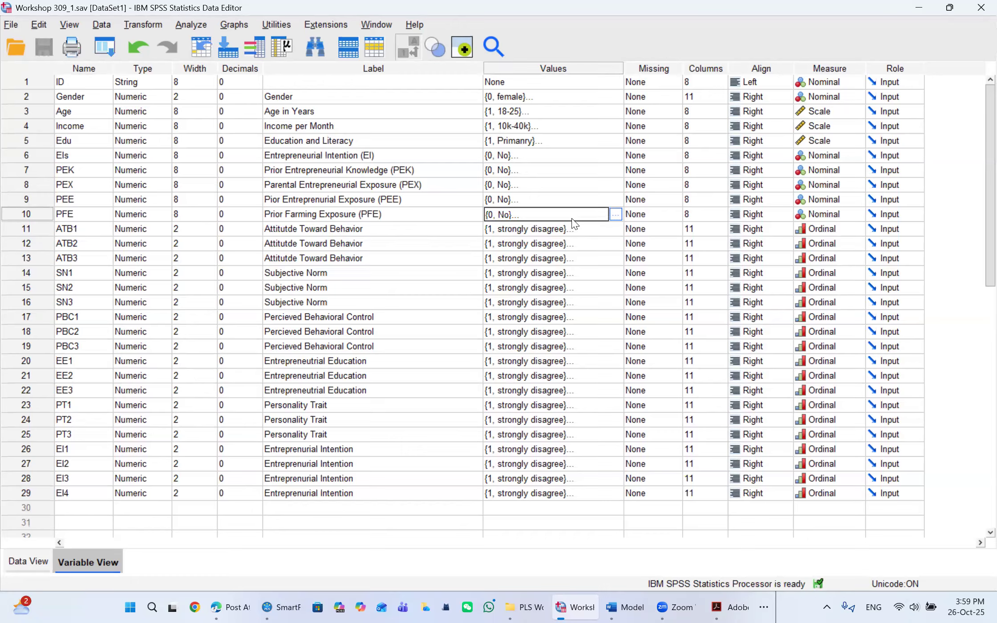
{"action": "left_click", "coordinate": [613, 234]}
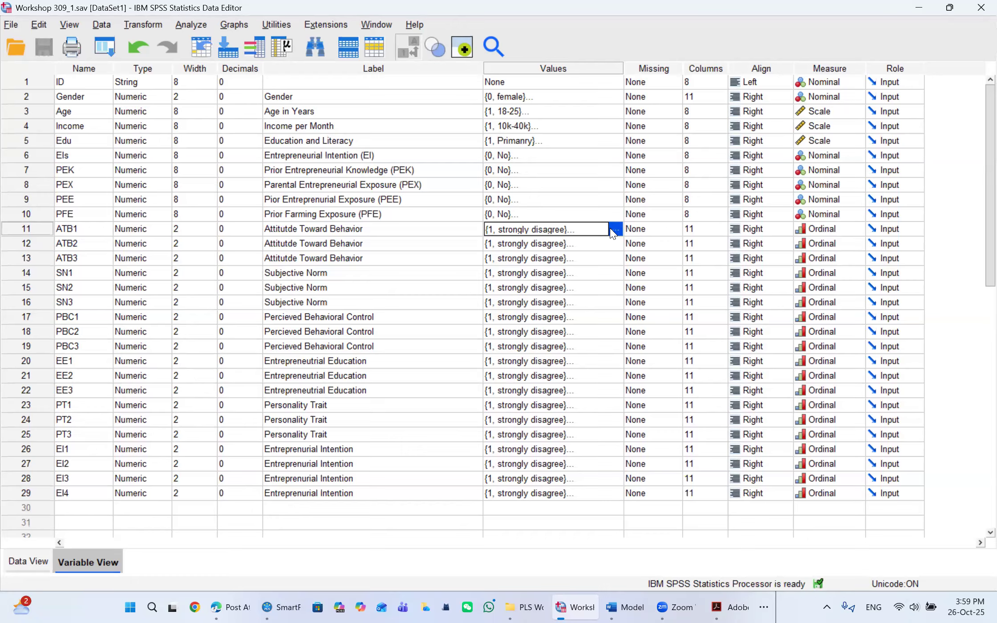
{"action": "left_click", "coordinate": [611, 230]}
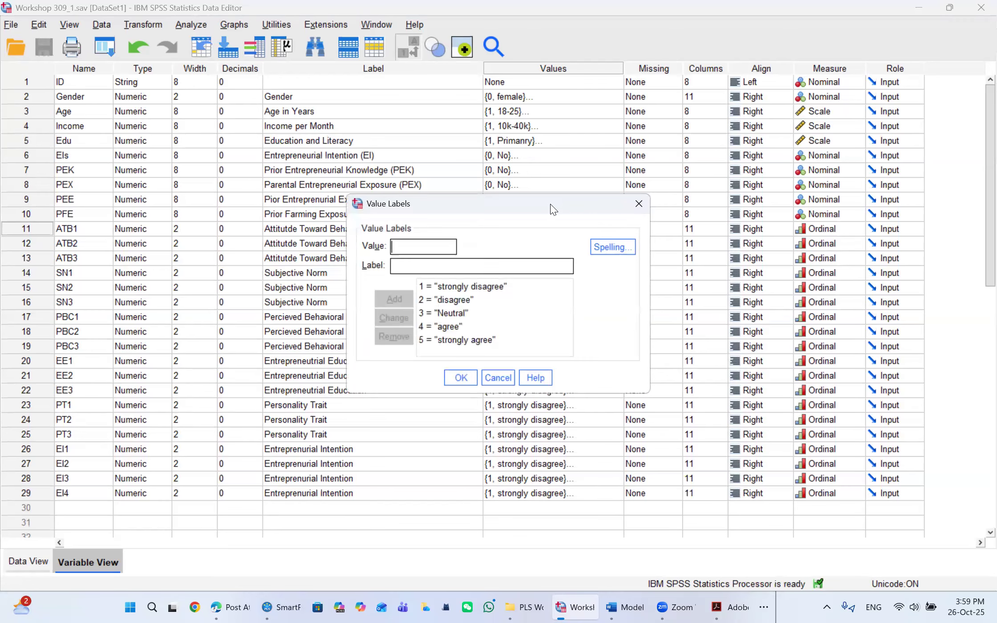
{"action": "left_click_drag", "start_coordinate": [552, 204], "coordinate": [593, 161]}
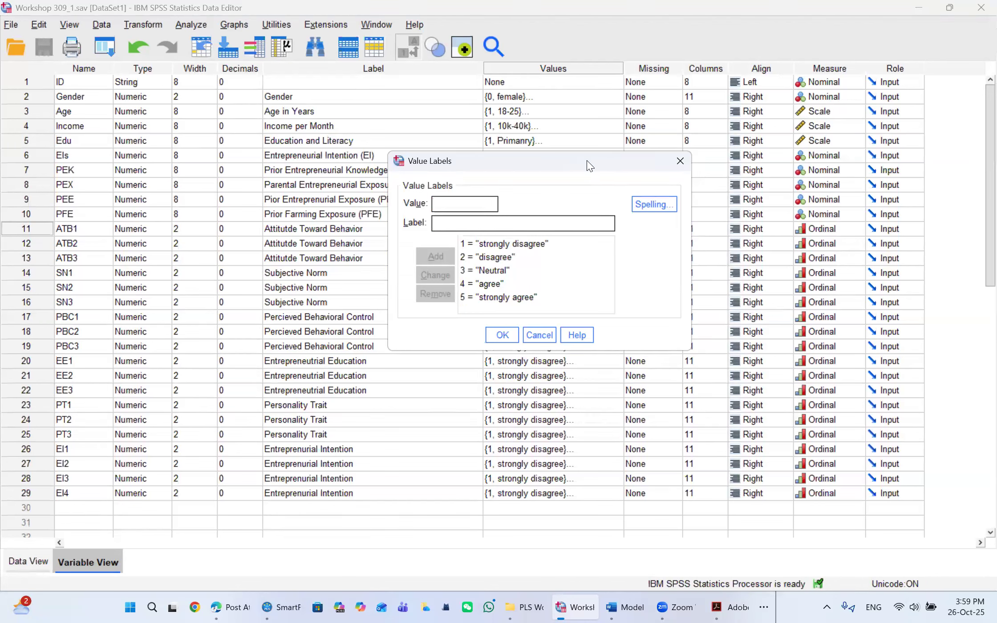
{"action": "left_click_drag", "start_coordinate": [586, 160], "coordinate": [658, 198]}
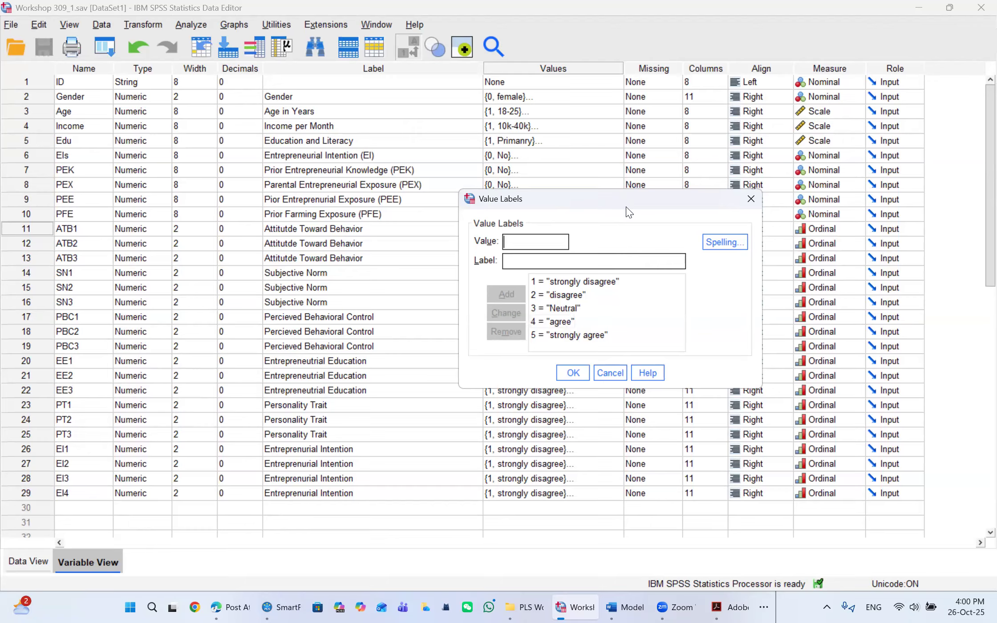
{"action": "left_click_drag", "start_coordinate": [628, 211], "coordinate": [621, 291]}
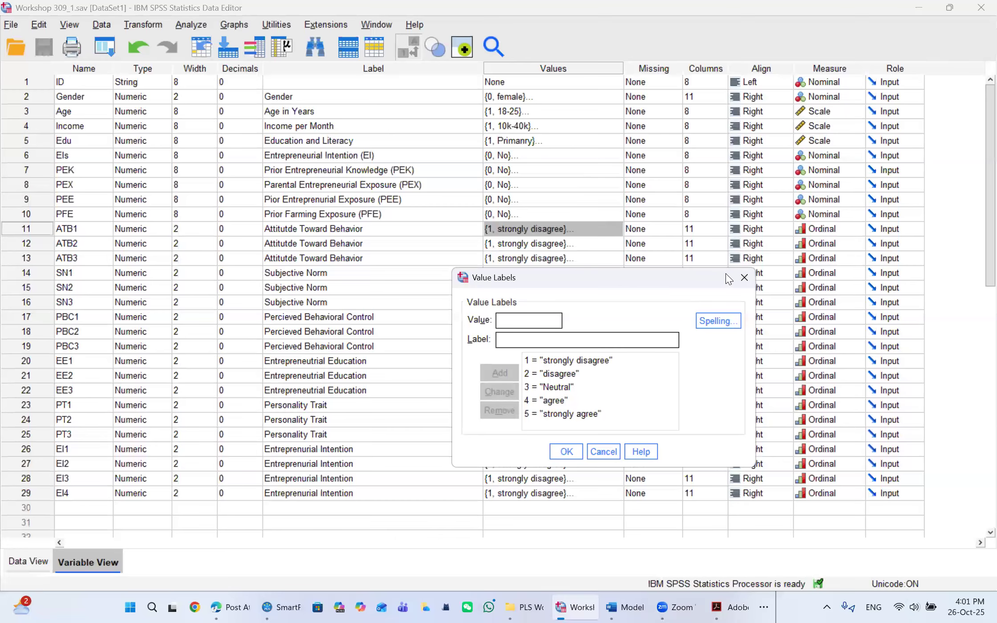
{"action": "left_click", "coordinate": [743, 278]}
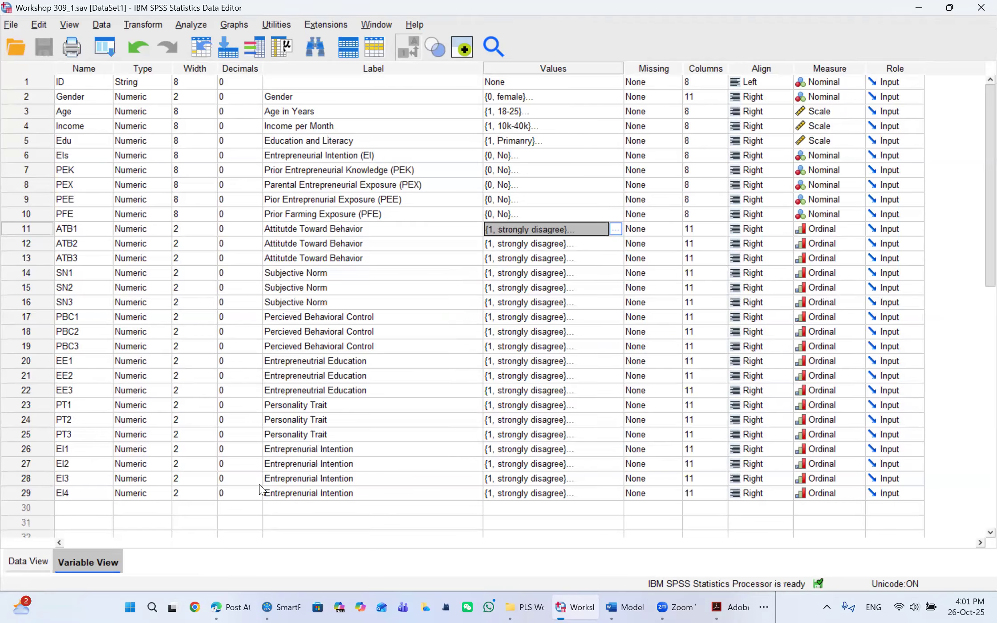
Switch back to SmartPLS, select the EE and ATB constructs in turn, and briefly check the SPSS variable list again
{"action": "left_click", "coordinate": [267, 607]}
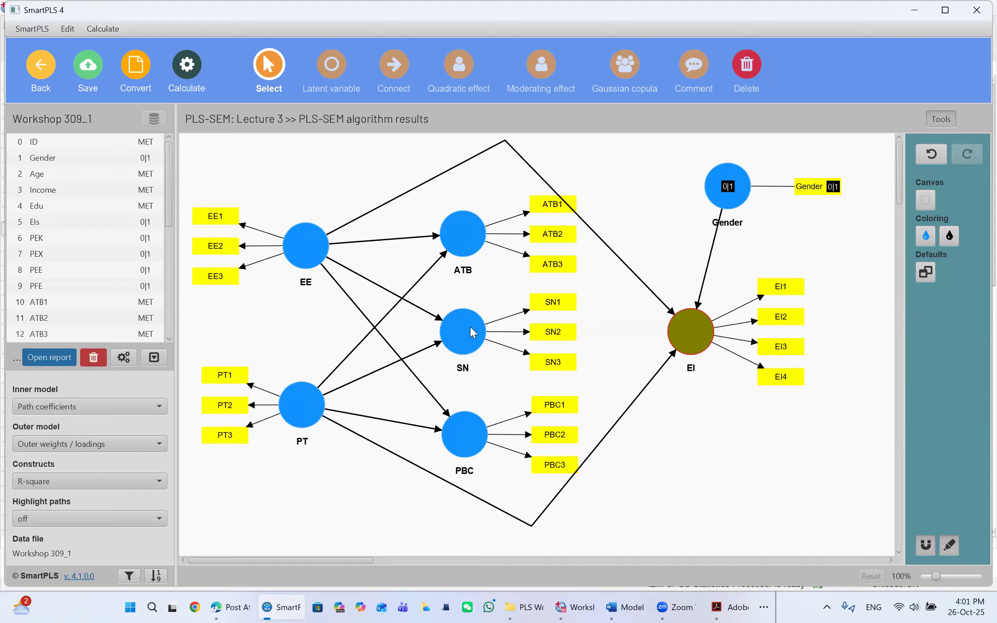
{"action": "left_click", "coordinate": [304, 246]}
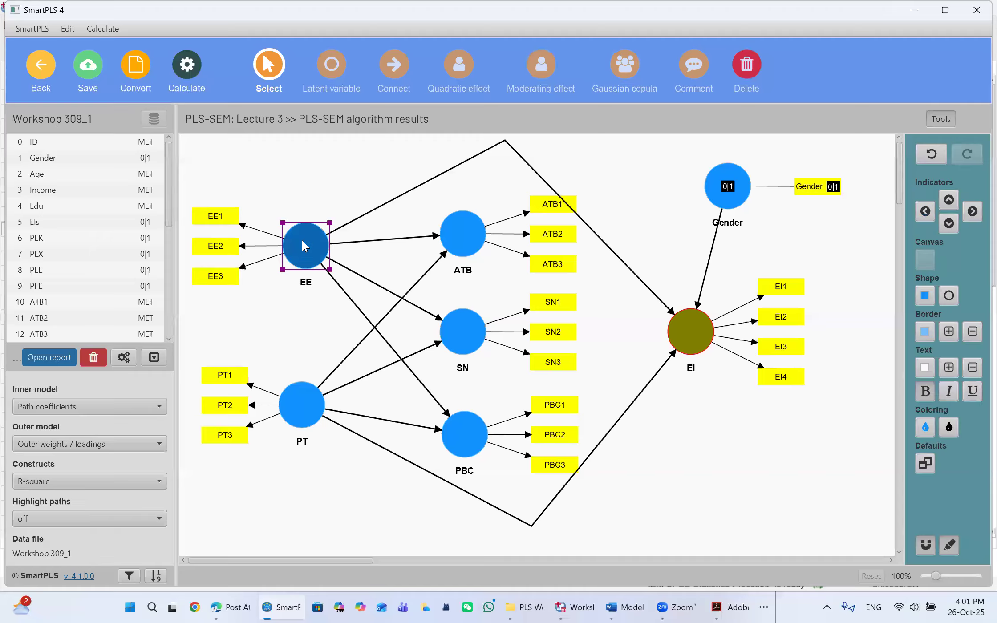
{"action": "left_click", "coordinate": [466, 233]}
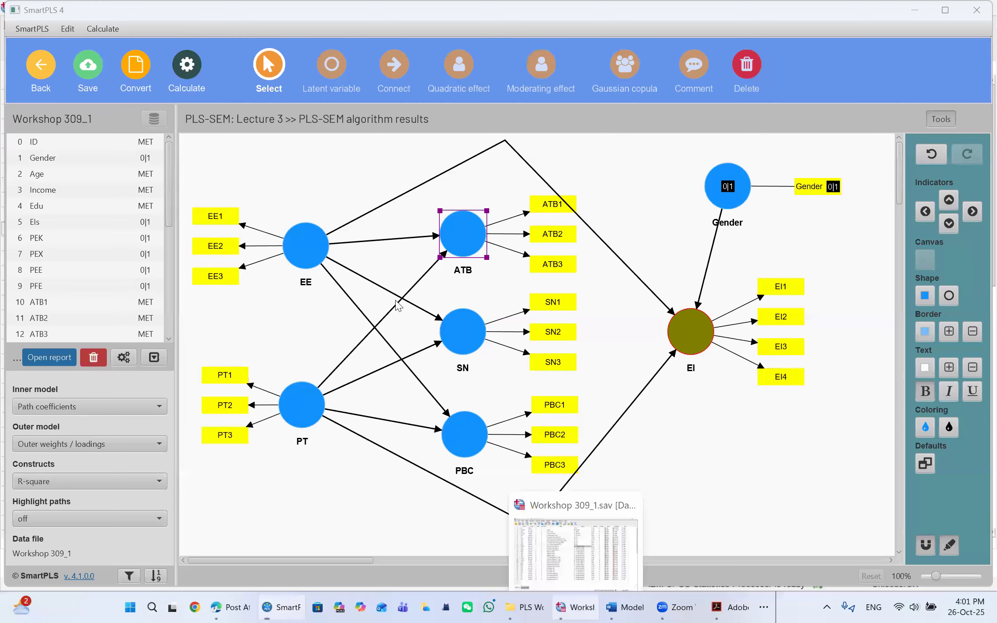
{"action": "key", "text": "alt+Tab"}
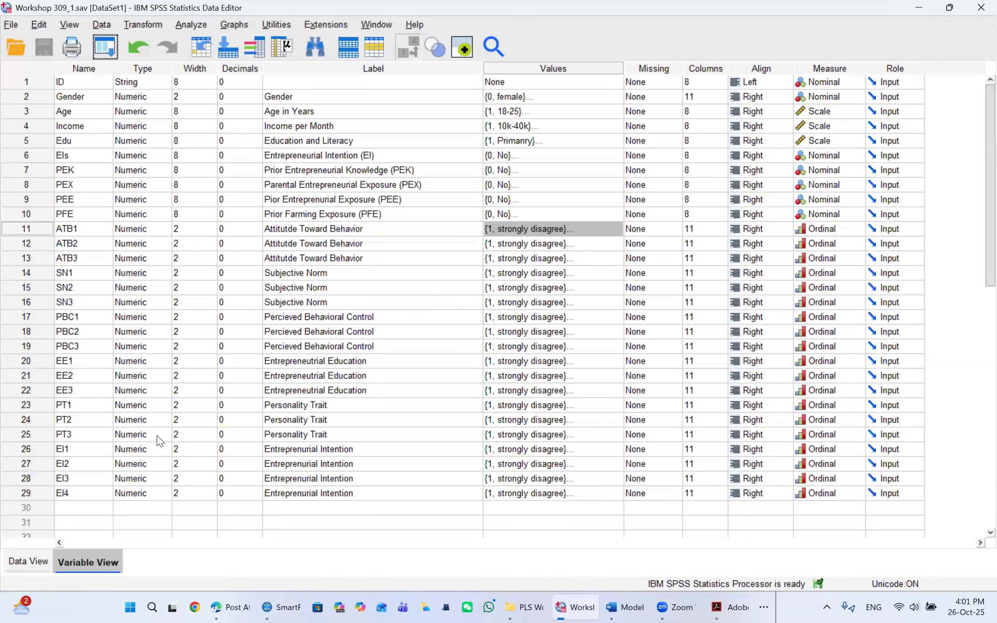
{"action": "key", "text": "alt+Tab"}
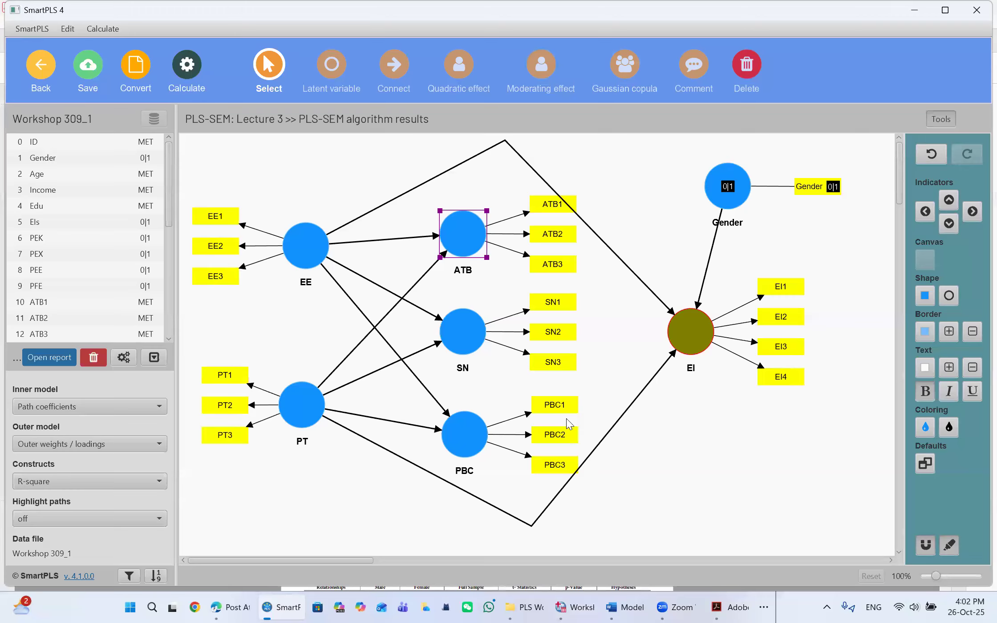
Return to the workspace and reopen the Lecture 3 model from the Lecture2 project
{"action": "key", "text": "Escape"}
{"action": "left_click", "coordinate": [525, 328]}
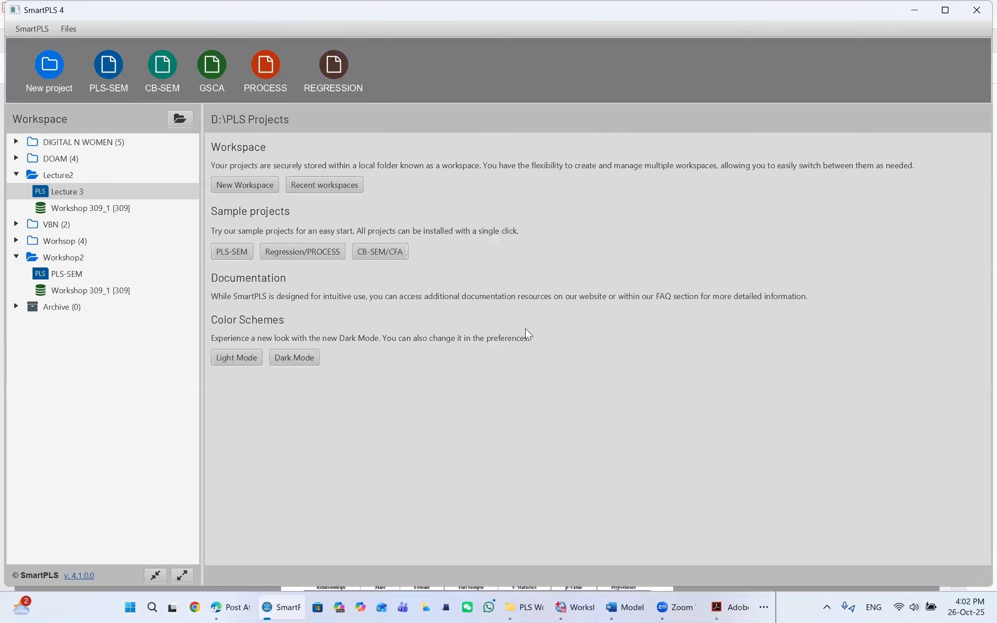
{"action": "double_click", "coordinate": [61, 191]}
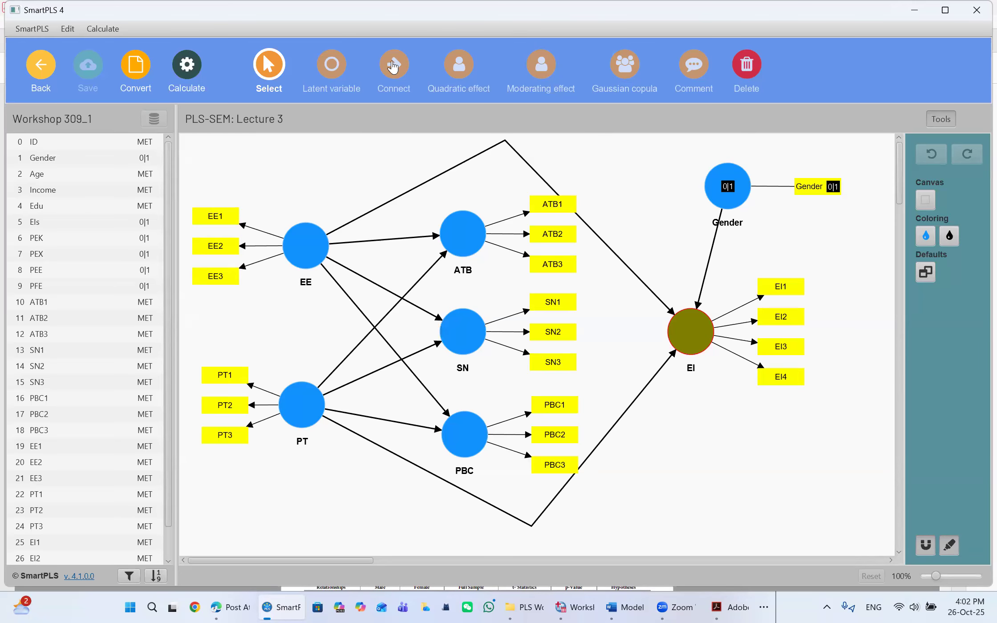
Connect the ATB, SN and PBC constructs each to EI with a structural path
{"action": "left_click", "coordinate": [392, 66]}
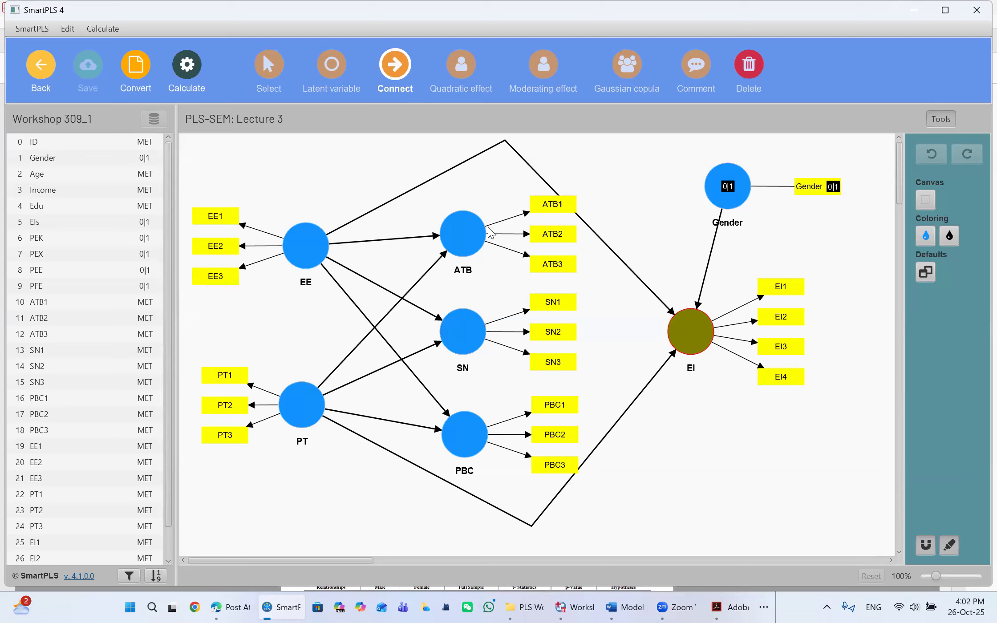
{"action": "left_click_drag", "start_coordinate": [475, 243], "coordinate": [689, 335]}
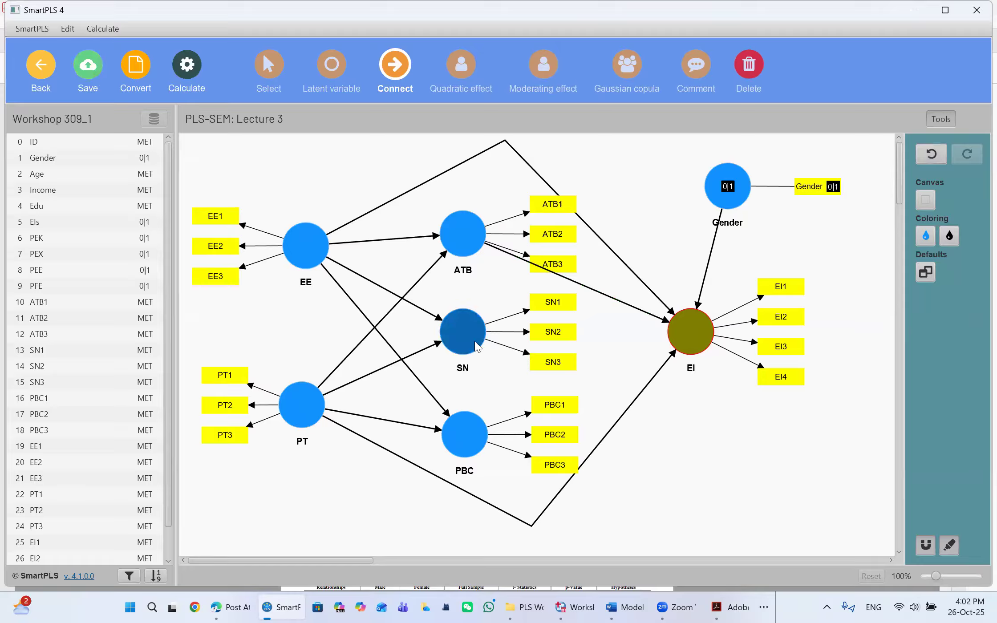
{"action": "left_click_drag", "start_coordinate": [467, 336], "coordinate": [694, 339]}
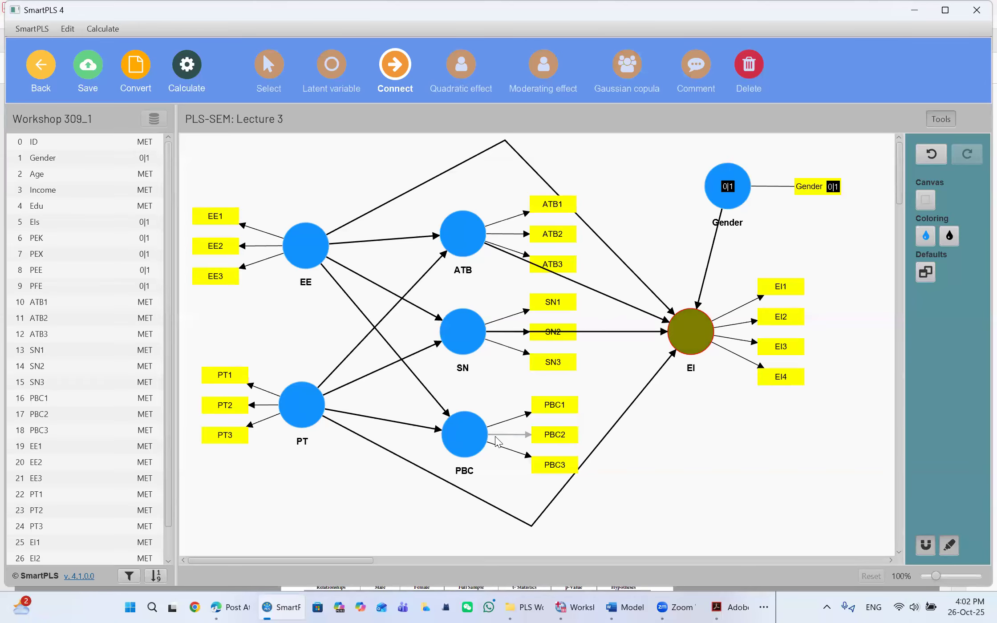
{"action": "mouse_move", "coordinate": [464, 440]}
{"action": "left_mouse_down"}
{"action": "mouse_move", "coordinate": [619, 390]}
{"action": "mouse_move", "coordinate": [686, 353]}
{"action": "mouse_move", "coordinate": [688, 341]}
{"action": "left_mouse_up"}
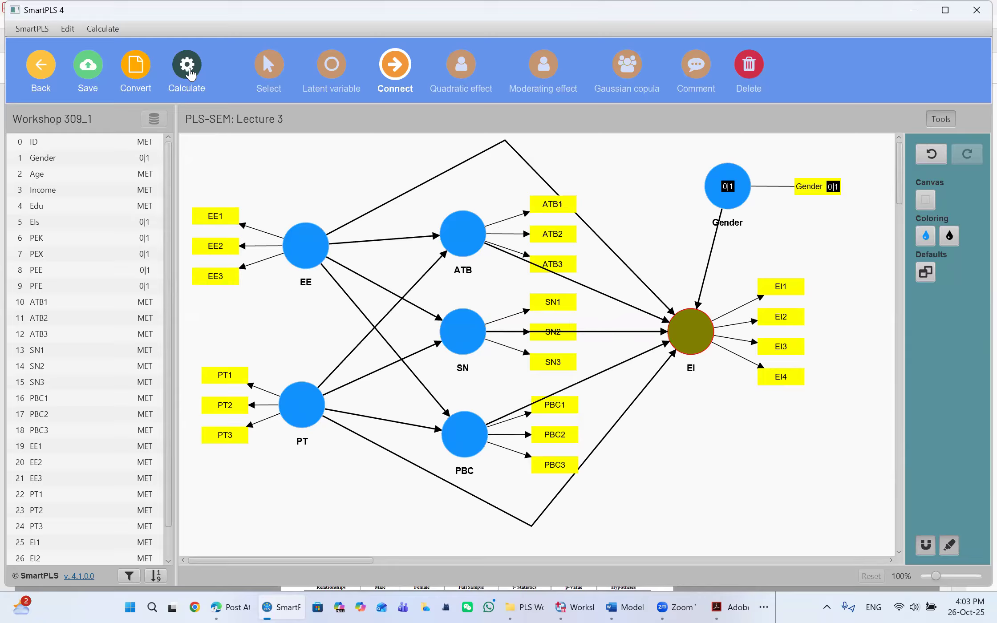
Run the PLS-SEM algorithm on the model with the Path weighting scheme and open its report
{"action": "left_click", "coordinate": [187, 66]}
{"action": "left_click", "coordinate": [281, 103]}
{"action": "left_click", "coordinate": [507, 194]}
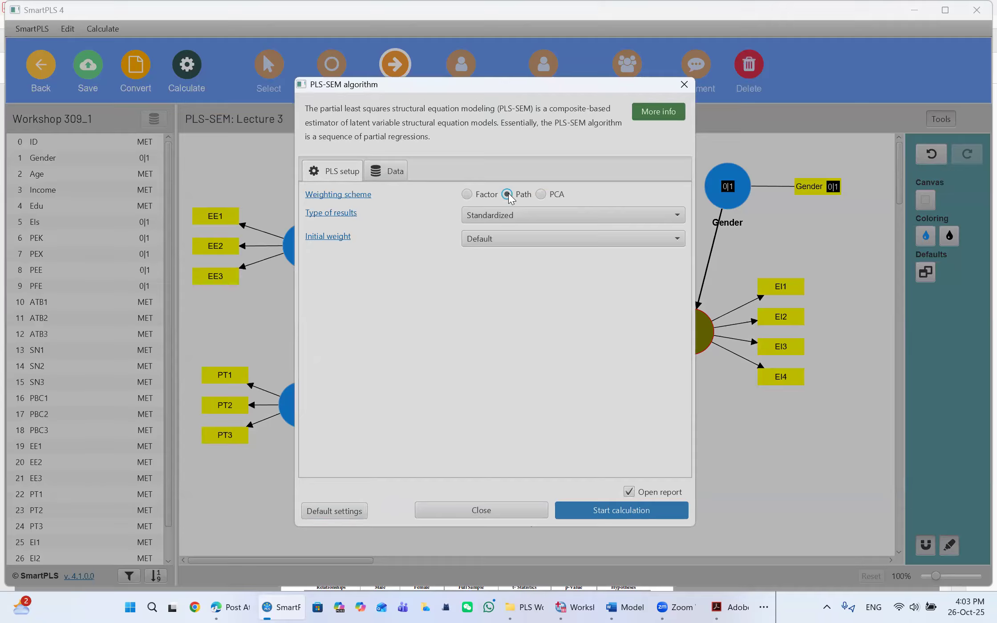
{"action": "left_click", "coordinate": [607, 516]}
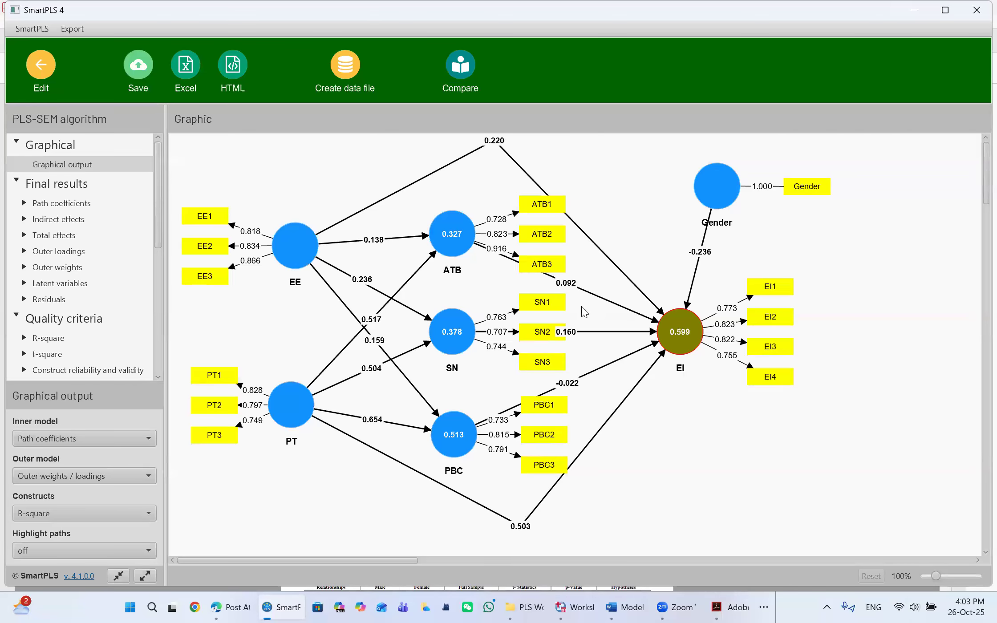
Reposition the coefficient labels of the ATB, SN, PBC and EE paths to EI so they are readable in the graphical output
{"action": "left_click_drag", "start_coordinate": [568, 282], "coordinate": [581, 278]}
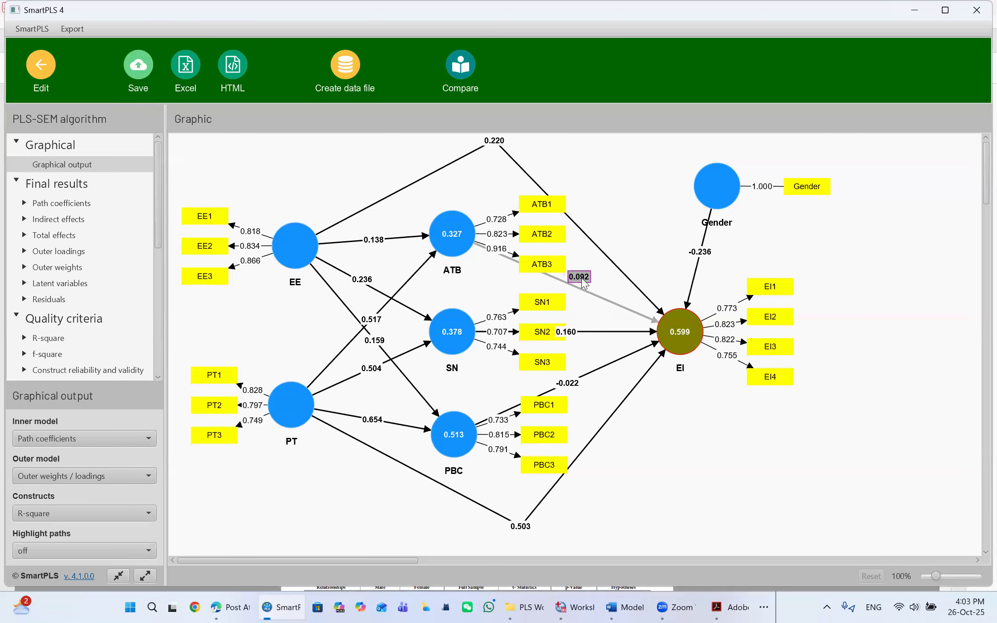
{"action": "left_click_drag", "start_coordinate": [565, 331], "coordinate": [583, 333]}
{"action": "left_click_drag", "start_coordinate": [570, 385], "coordinate": [587, 384]}
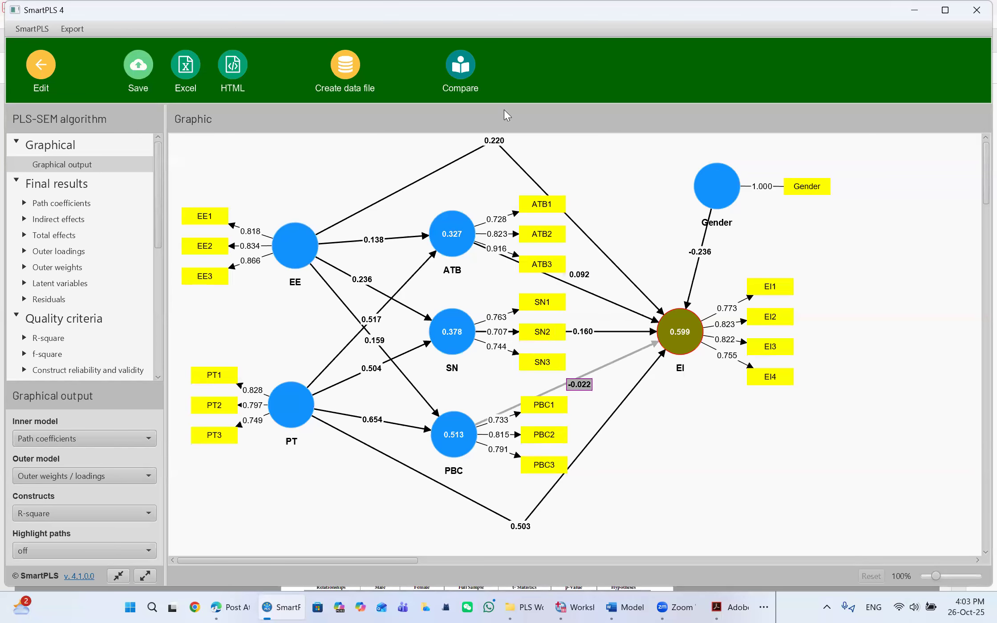
{"action": "left_click", "coordinate": [500, 170]}
{"action": "left_click_drag", "start_coordinate": [494, 140], "coordinate": [496, 144]}
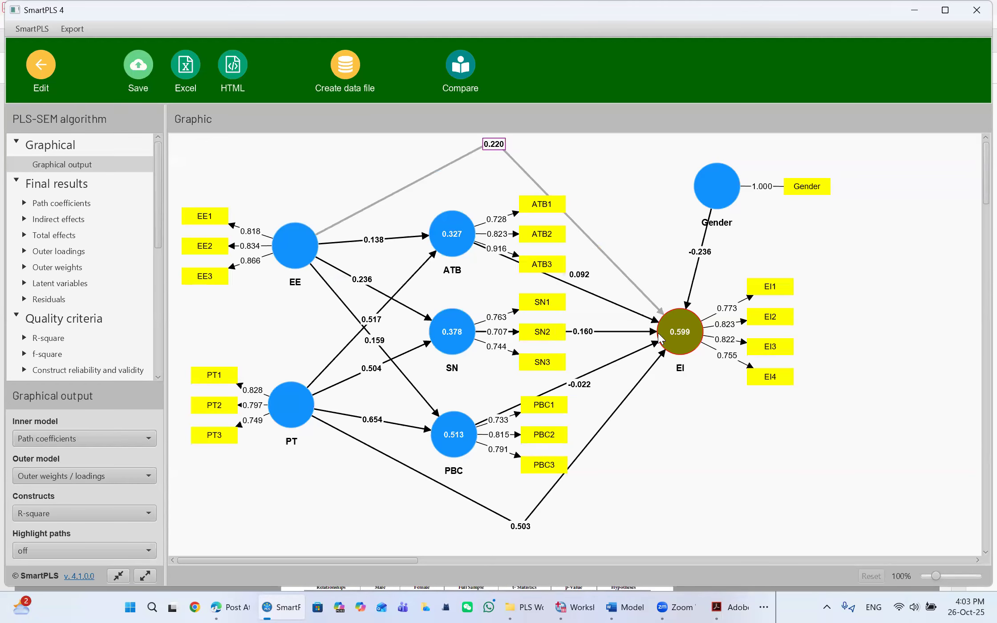
Examine the paths from EE through ATB, SN and PBC to EI and the results of each construct
{"action": "mouse_move", "coordinate": [692, 333]}
{"action": "mouse_move", "coordinate": [295, 254]}
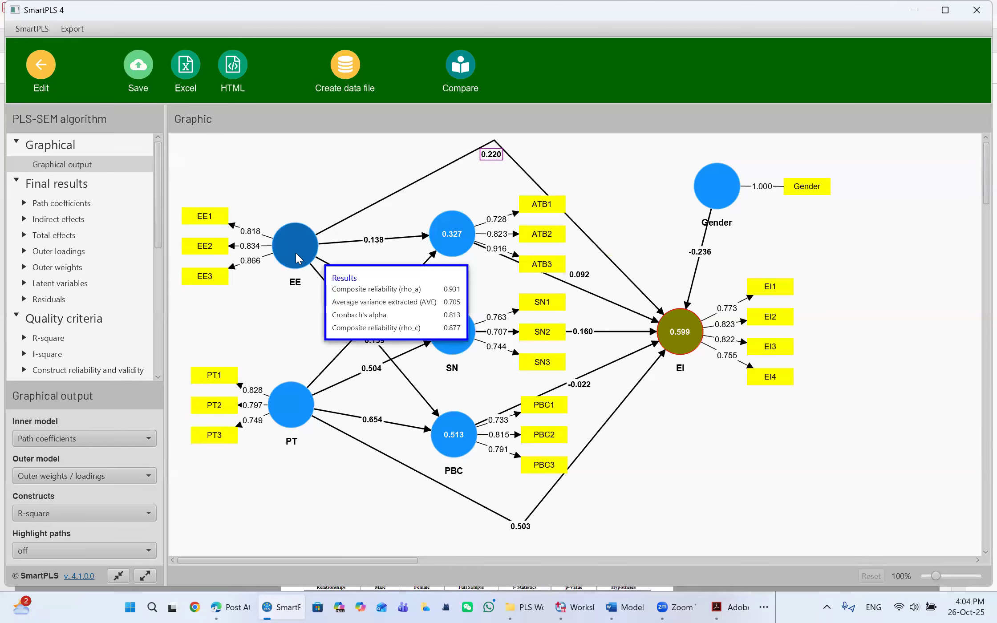
{"action": "mouse_move", "coordinate": [452, 223]}
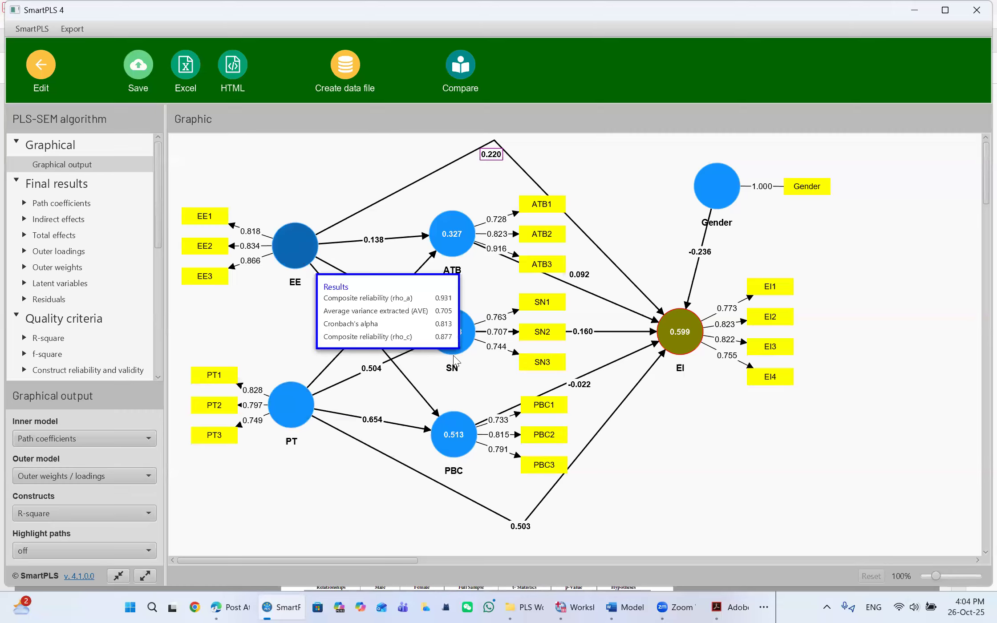
{"action": "mouse_move", "coordinate": [448, 340]}
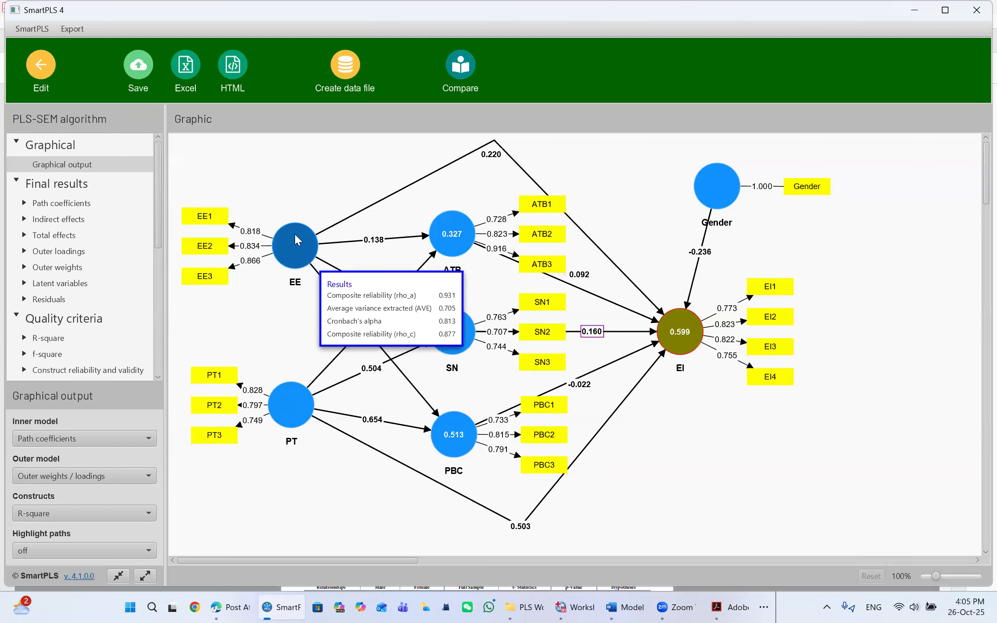
{"action": "mouse_move", "coordinate": [452, 433]}
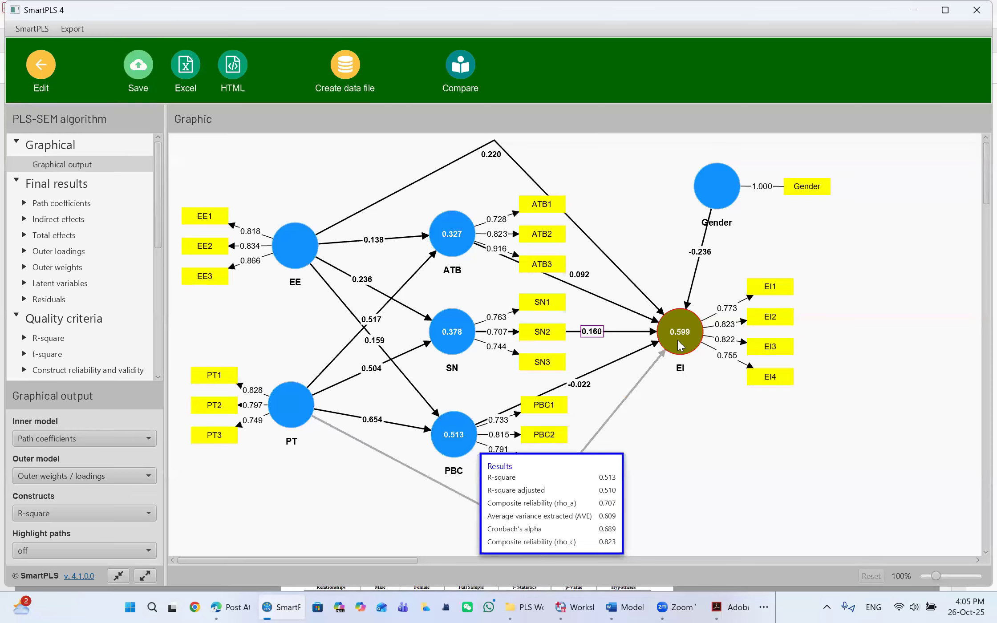
{"action": "mouse_move", "coordinate": [679, 345]}
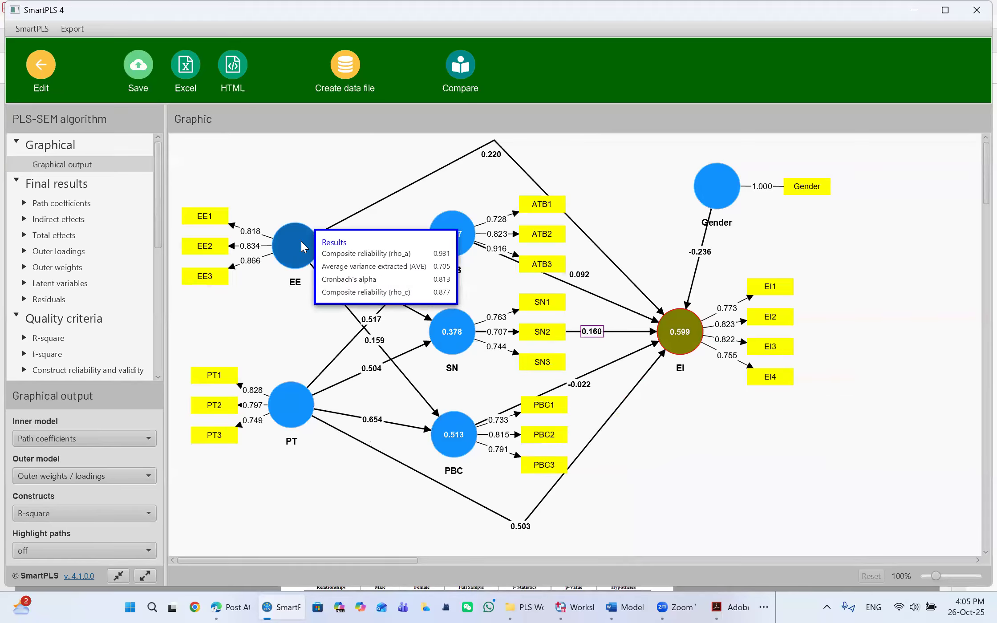
{"action": "mouse_move", "coordinate": [666, 322]}
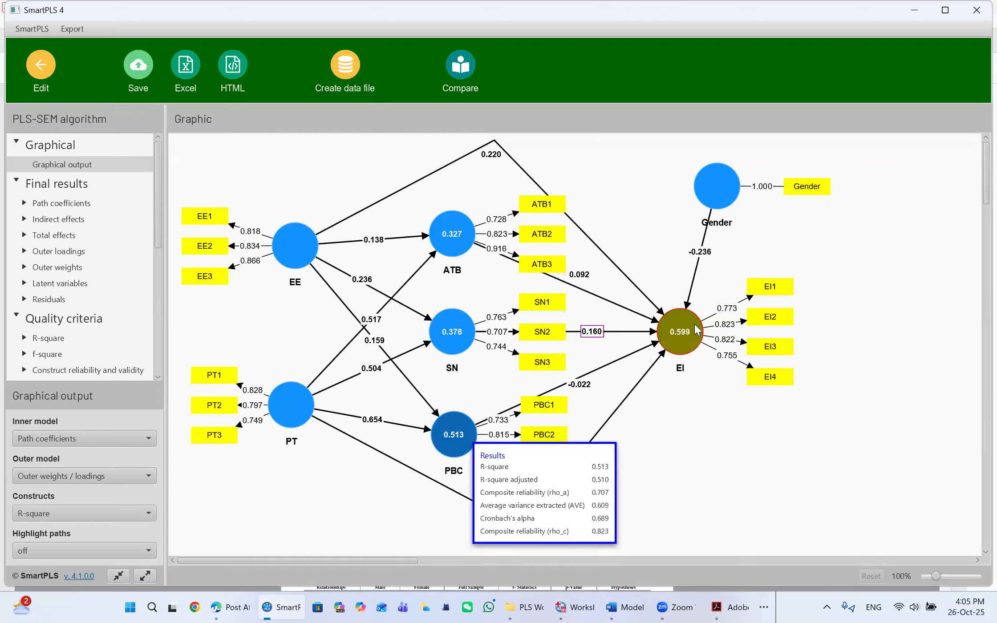
{"action": "mouse_move", "coordinate": [646, 337]}
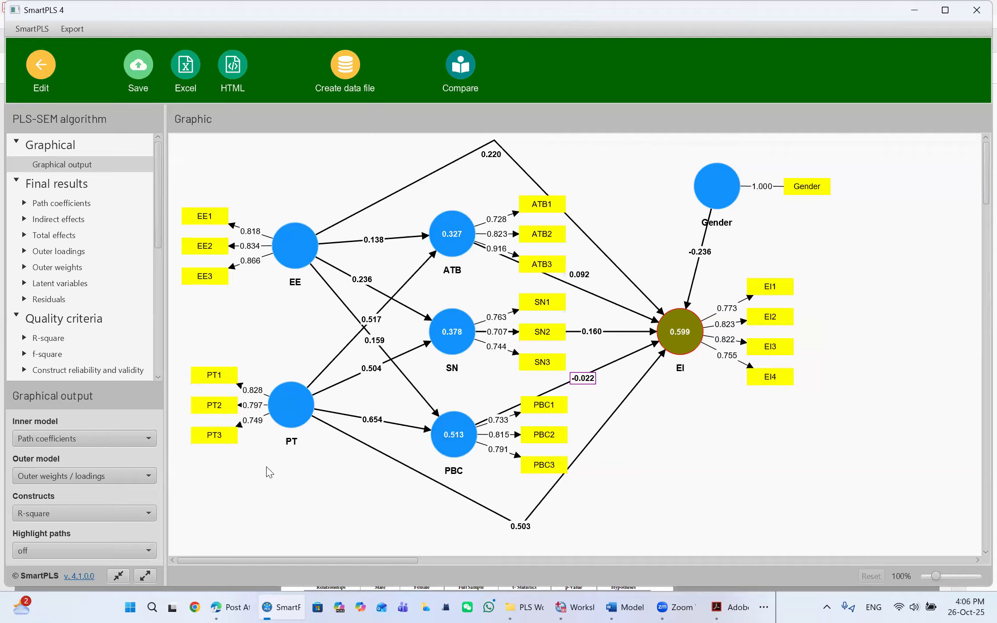
{"action": "mouse_move", "coordinate": [293, 420]}
Move the PT to EI coefficient label above the bend of its path and examine the coefficients of the mediators' paths to EI
{"action": "left_click_drag", "start_coordinate": [520, 527], "coordinate": [520, 515]}
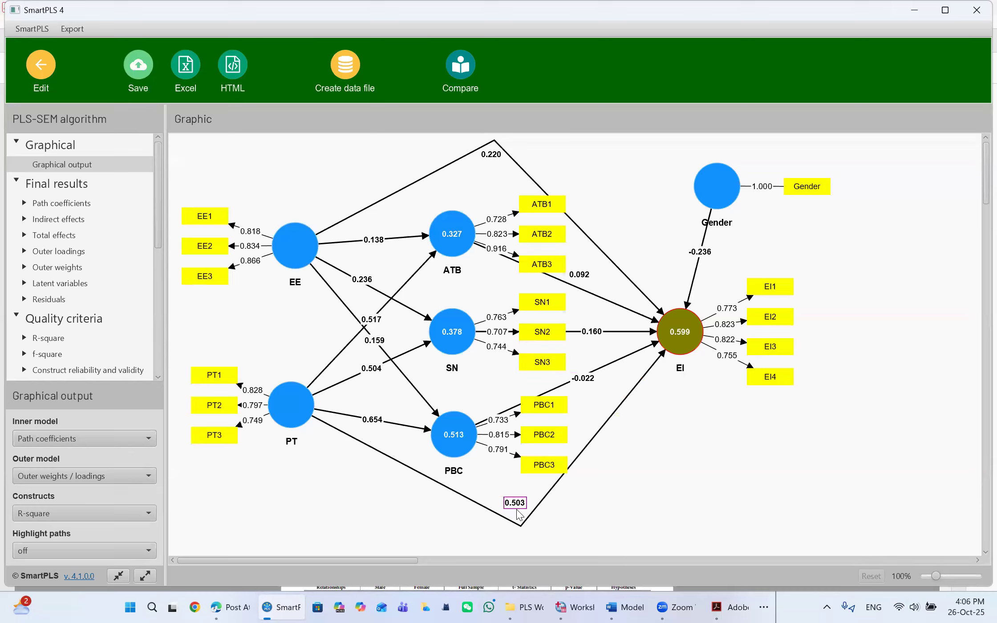
{"action": "mouse_move", "coordinate": [459, 444]}
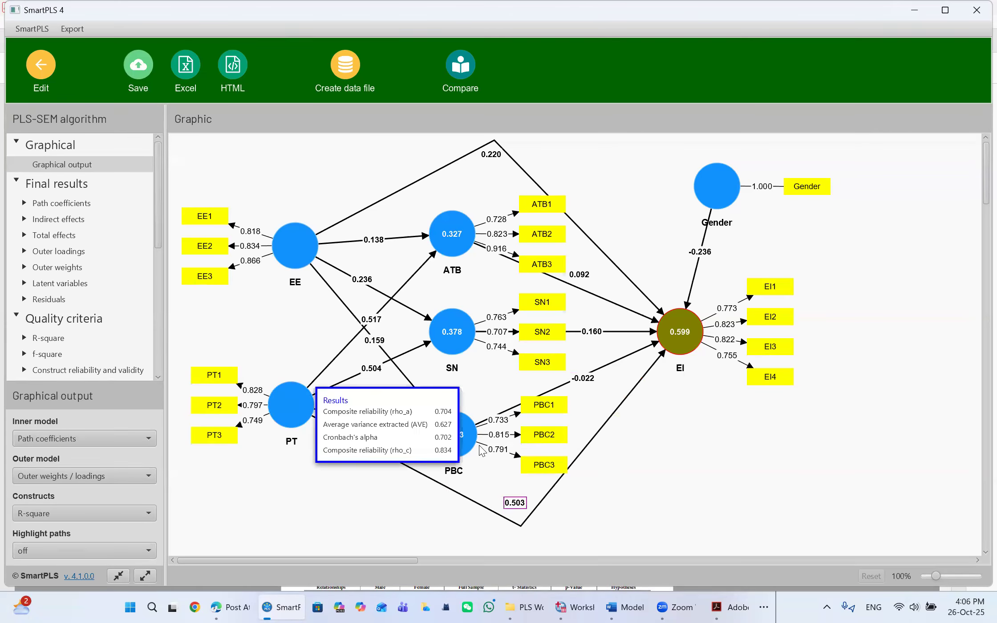
{"action": "left_click", "coordinate": [583, 378]}
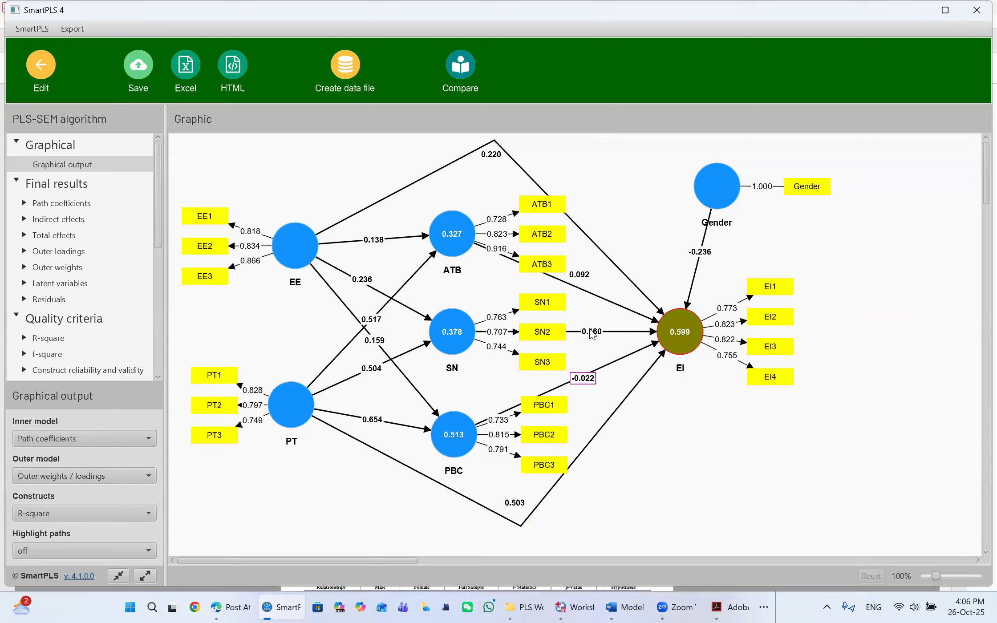
{"action": "left_click", "coordinate": [583, 277]}
{"action": "mouse_move", "coordinate": [315, 270]}
{"action": "mouse_move", "coordinate": [467, 264]}
Open the indirect effects results and examine the specific indirect effects of EE and PT on EI through each mediator
{"action": "left_click", "coordinate": [55, 219]}
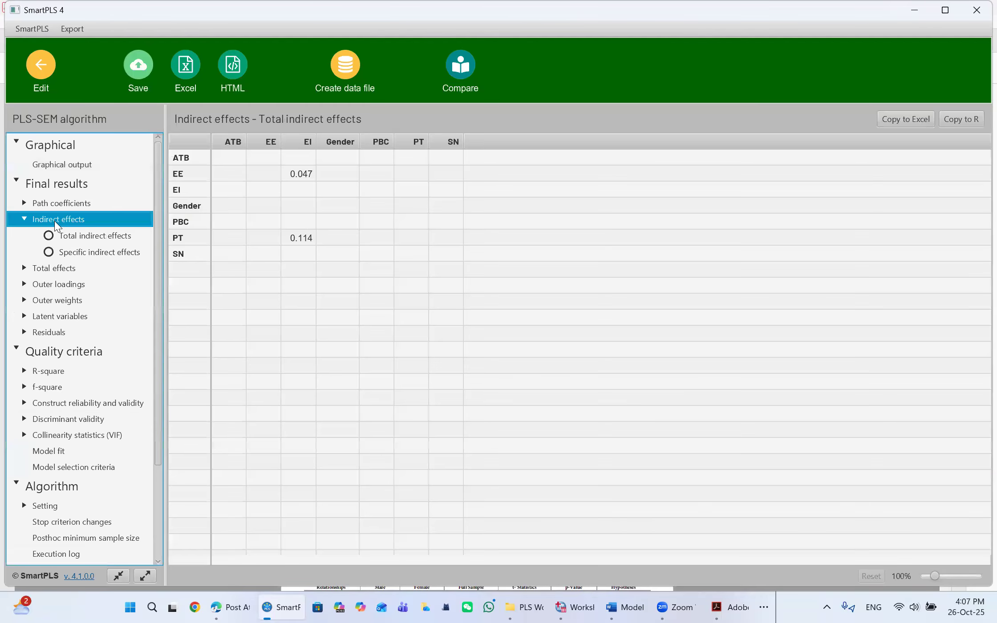
{"action": "left_click", "coordinate": [77, 238]}
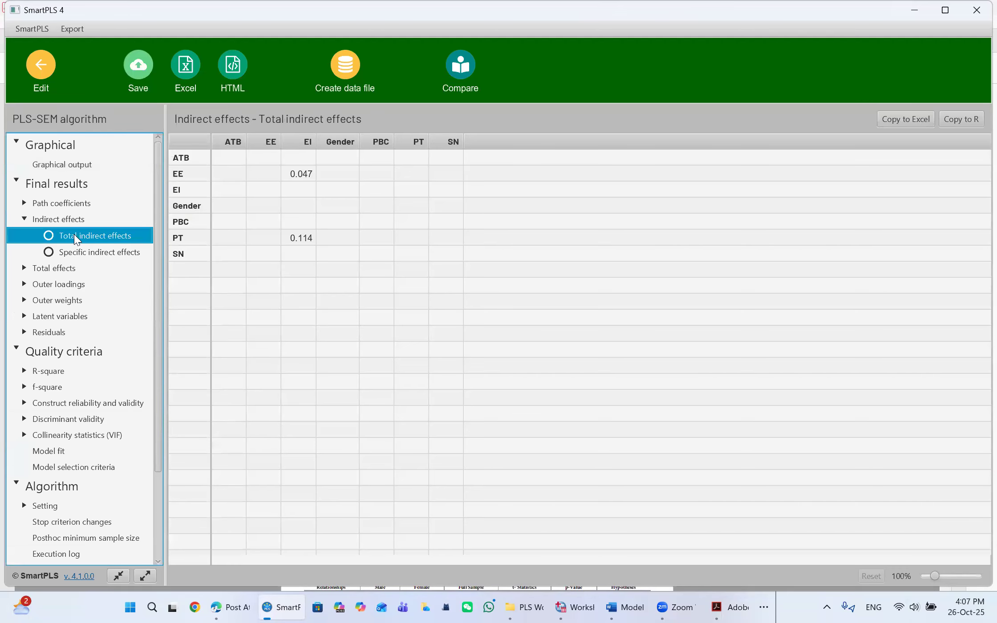
{"action": "left_click", "coordinate": [96, 253]}
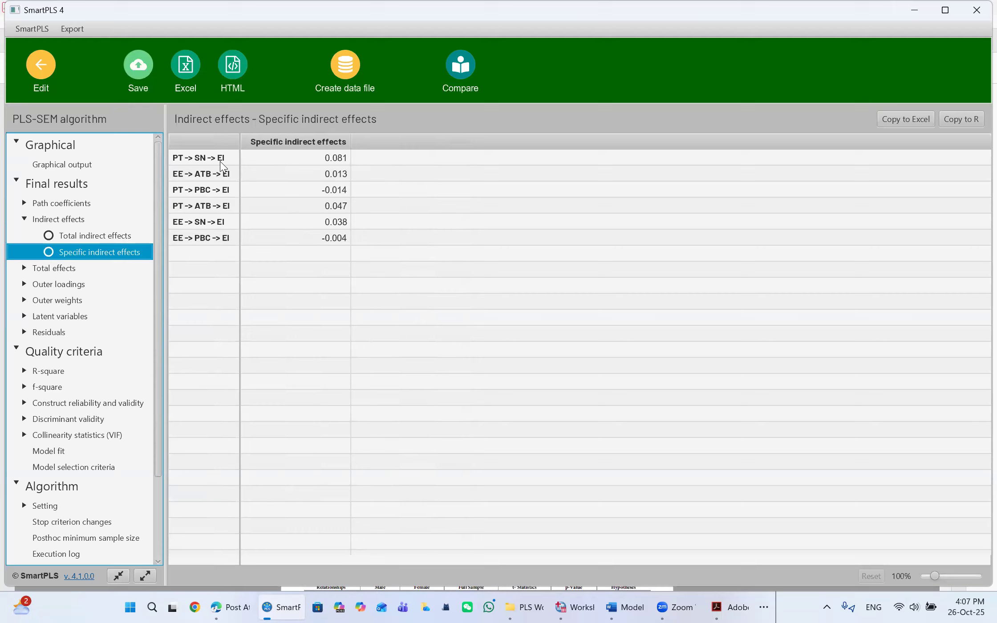
{"action": "left_click", "coordinate": [339, 161]}
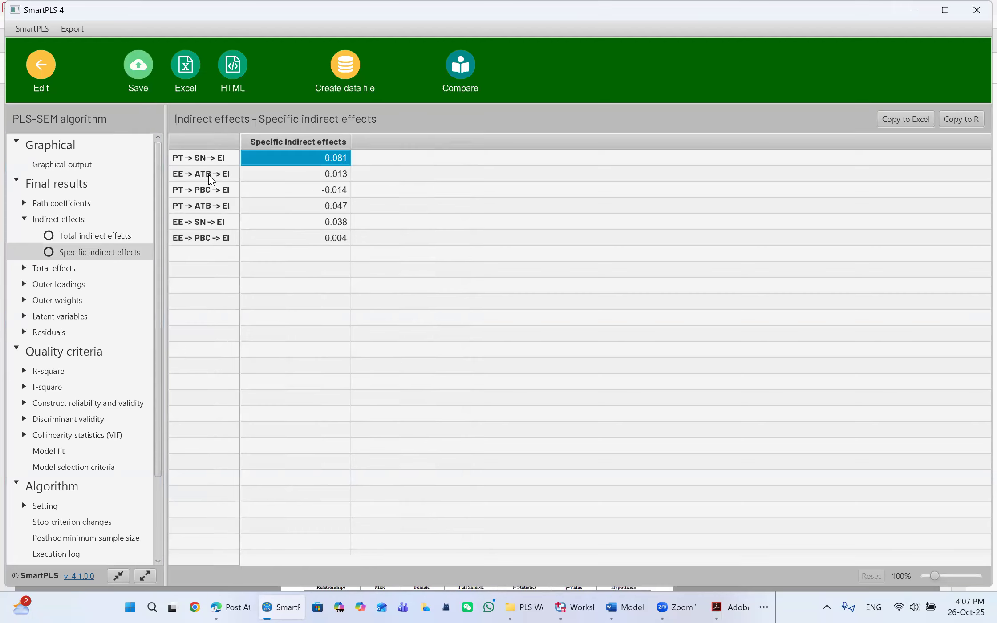
{"action": "left_click", "coordinate": [339, 176]}
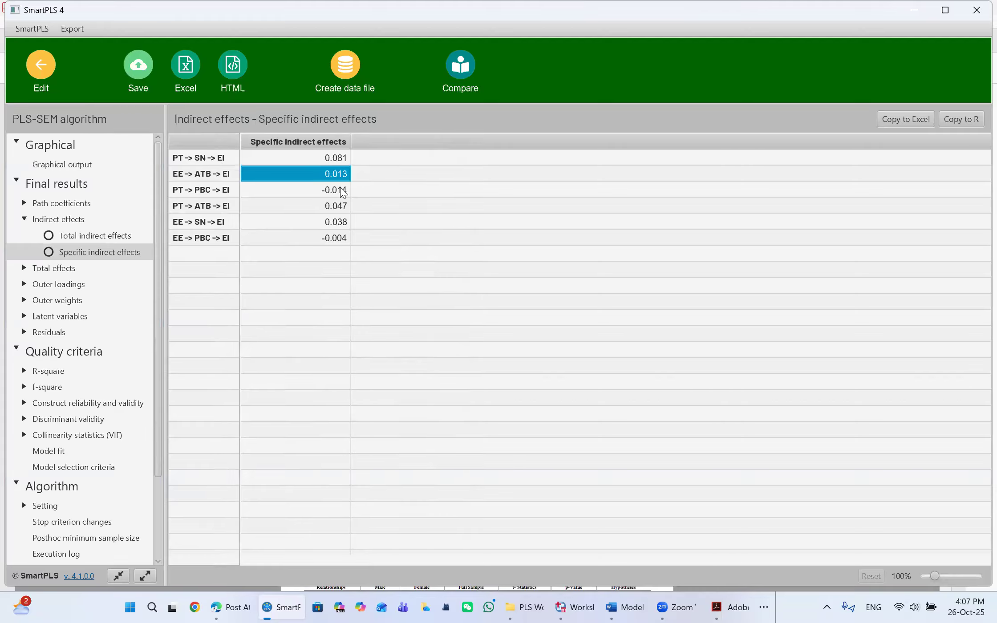
{"action": "left_click_drag", "start_coordinate": [331, 158], "coordinate": [328, 235]}
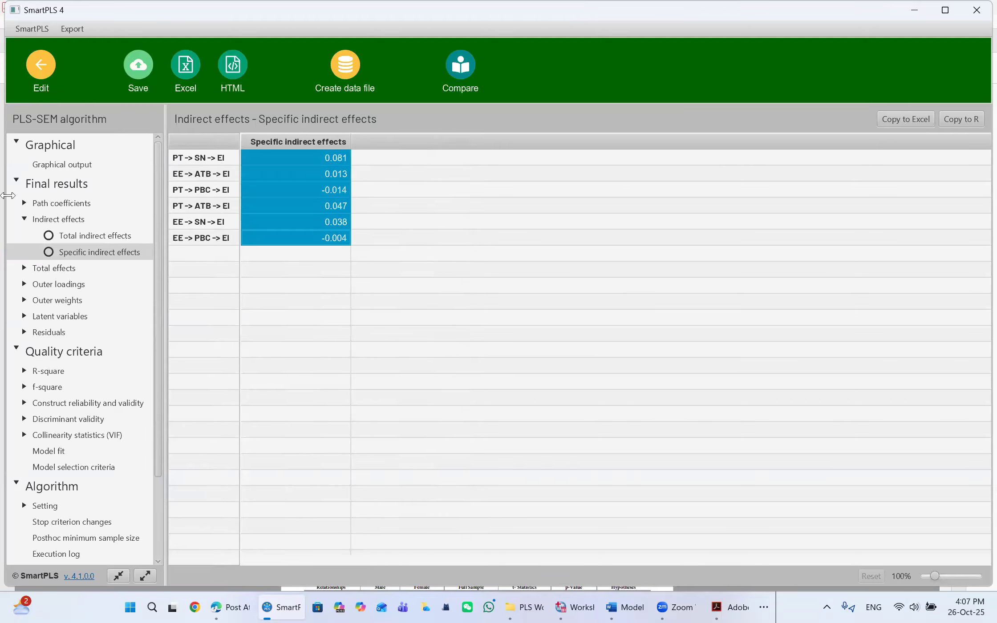
Review the total indirect effects of EE and PT on EI
{"action": "left_click", "coordinate": [74, 236]}
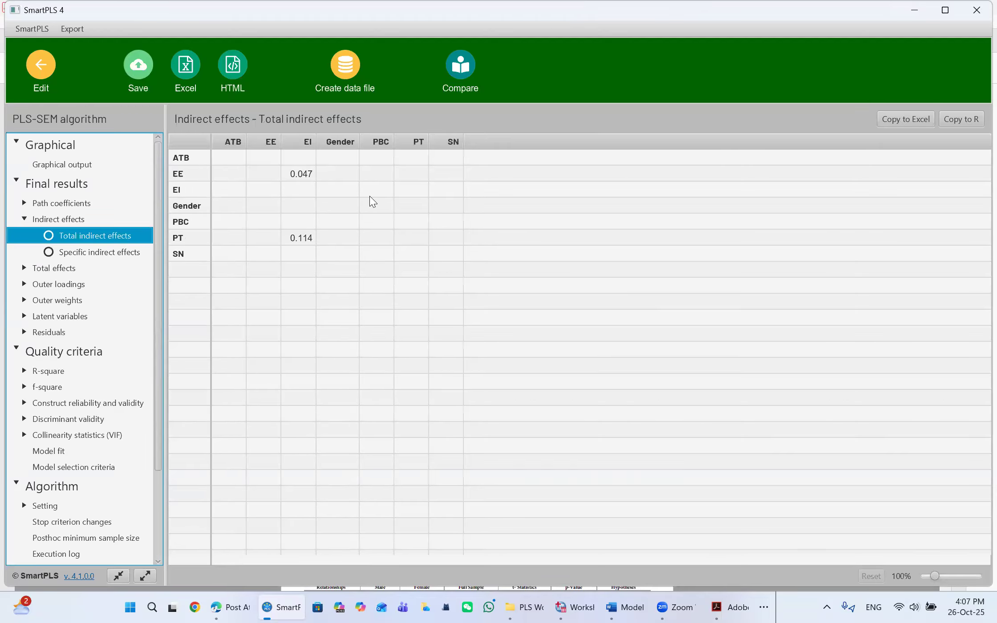
{"action": "left_click", "coordinate": [298, 173]}
{"action": "left_click", "coordinate": [181, 255]}
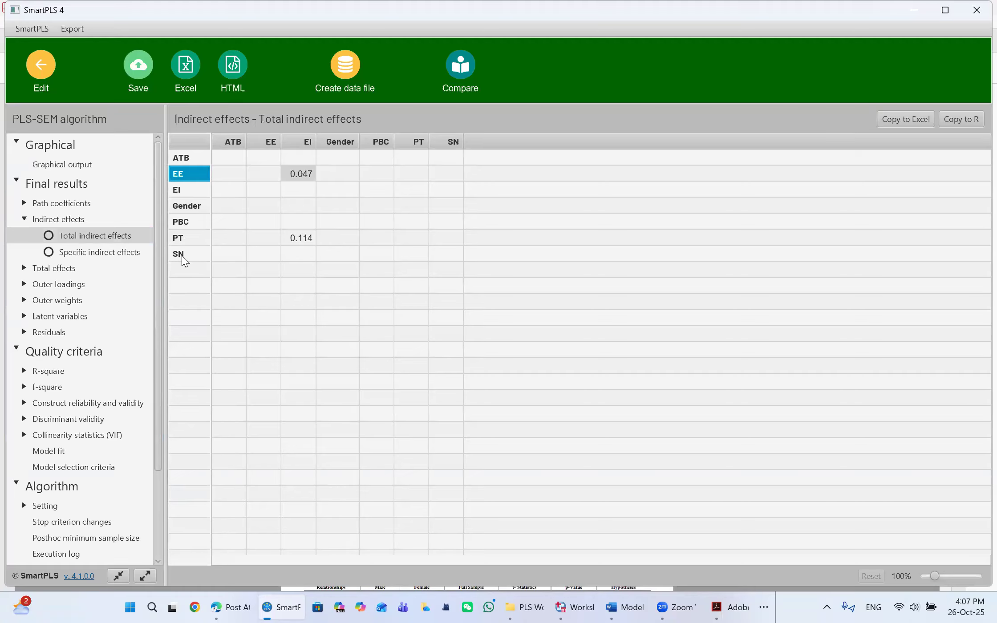
{"action": "left_click", "coordinate": [294, 240]}
{"action": "left_click", "coordinate": [296, 173]}
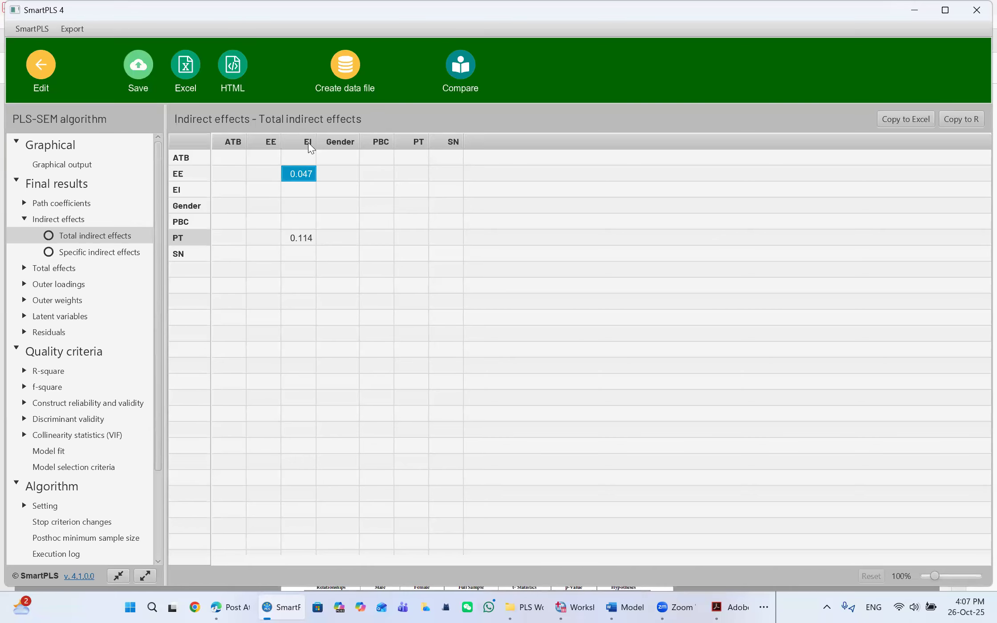
{"action": "scroll", "coordinate": [111, 336], "scroll_direction": "down", "scroll_amount": 3}
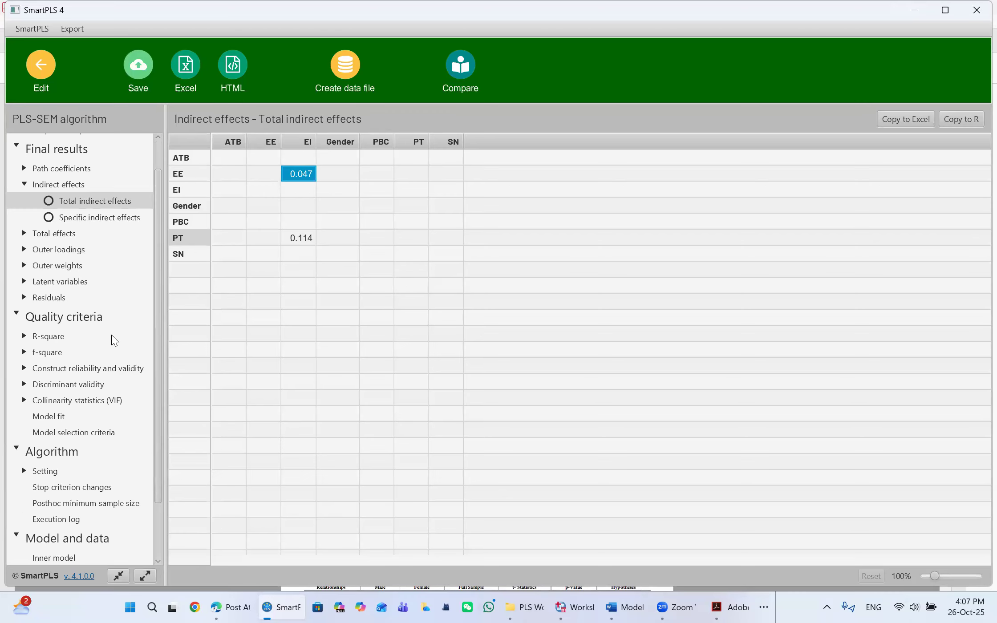
Return to the model diagram and export it as a PNG external file named Lecture 3.png1 in the PLS Workshop folder
{"action": "left_click", "coordinate": [41, 71]}
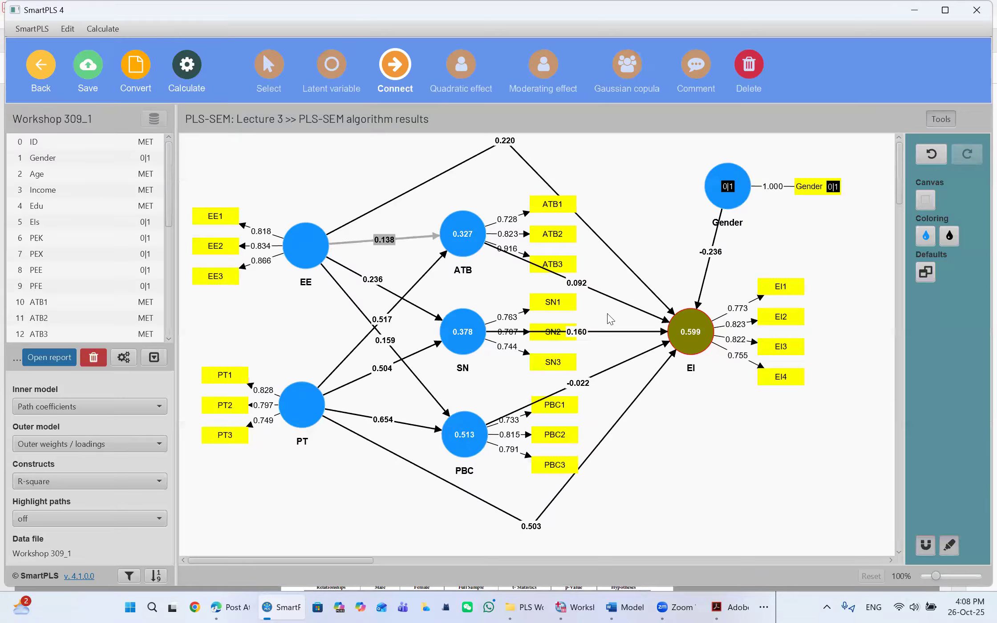
{"action": "right_click", "coordinate": [680, 459]}
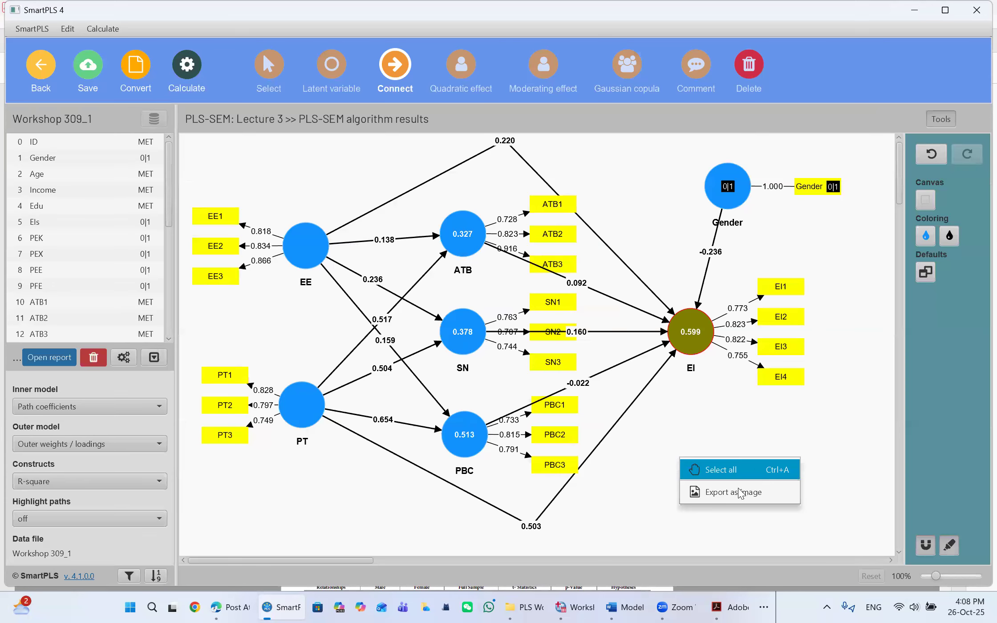
{"action": "left_click", "coordinate": [682, 425]}
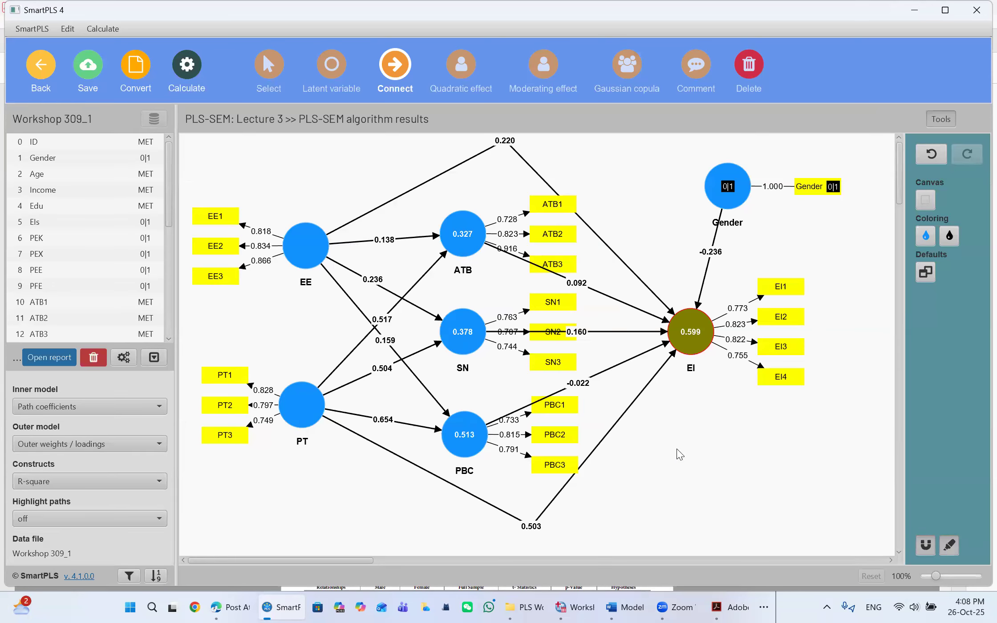
{"action": "right_click", "coordinate": [677, 450]}
{"action": "left_click", "coordinate": [740, 489]}
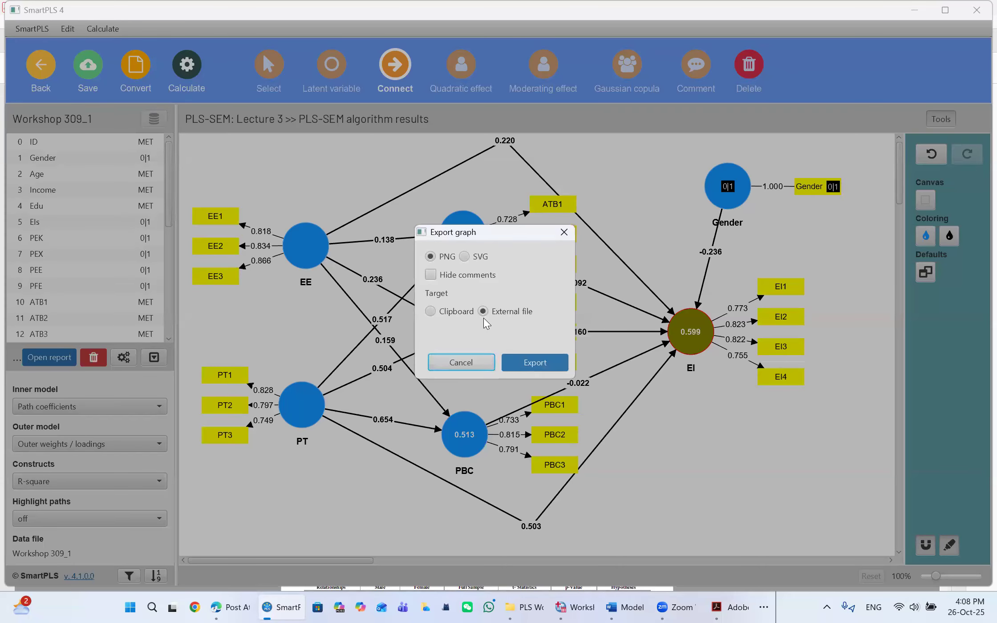
{"action": "left_click", "coordinate": [532, 370]}
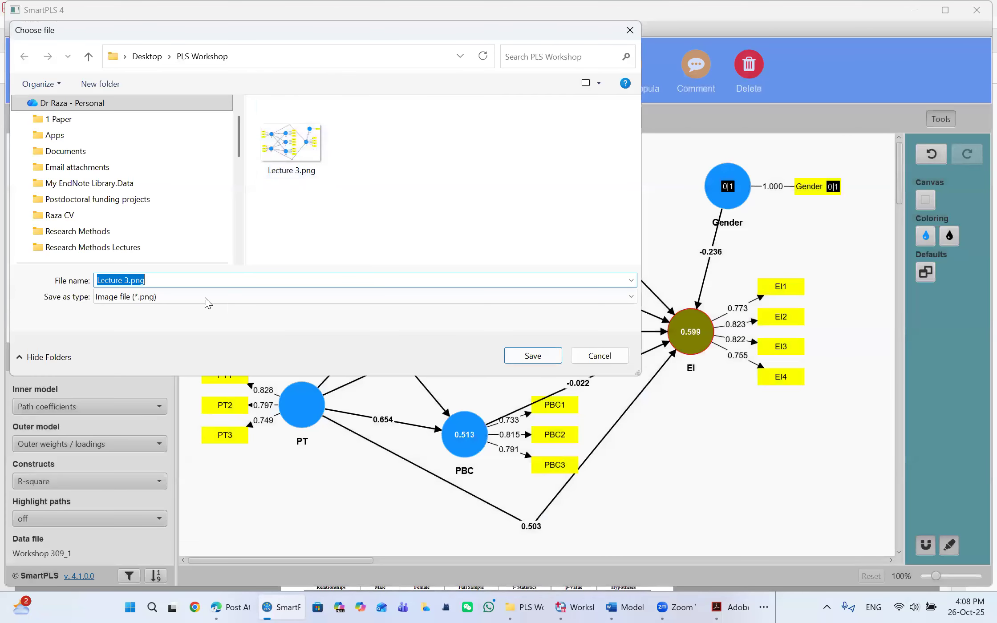
{"action": "left_click", "coordinate": [198, 280]}
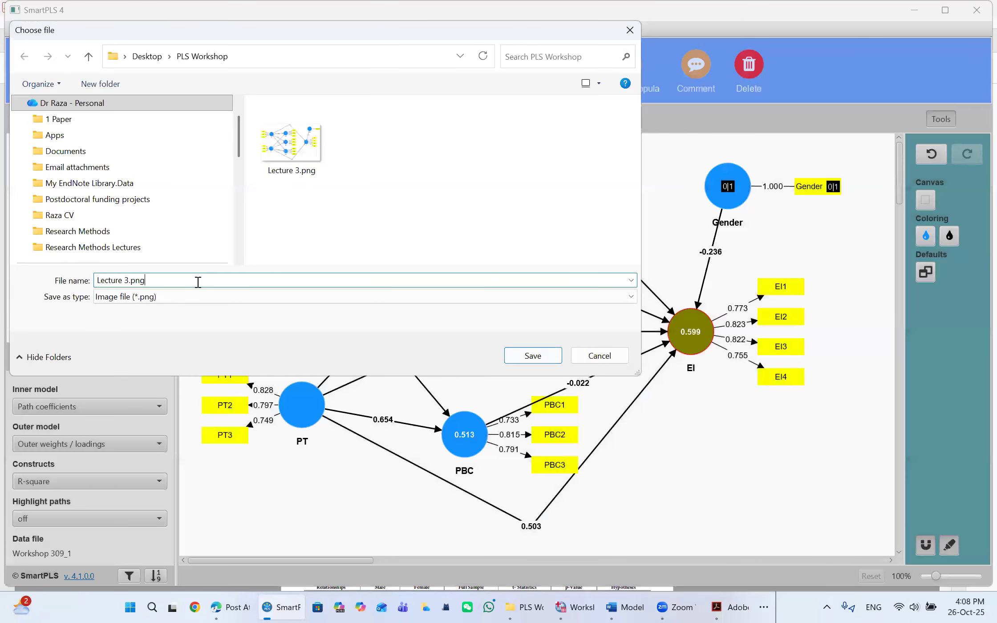
{"action": "type", "text": "1"}
{"action": "left_click", "coordinate": [533, 356]}
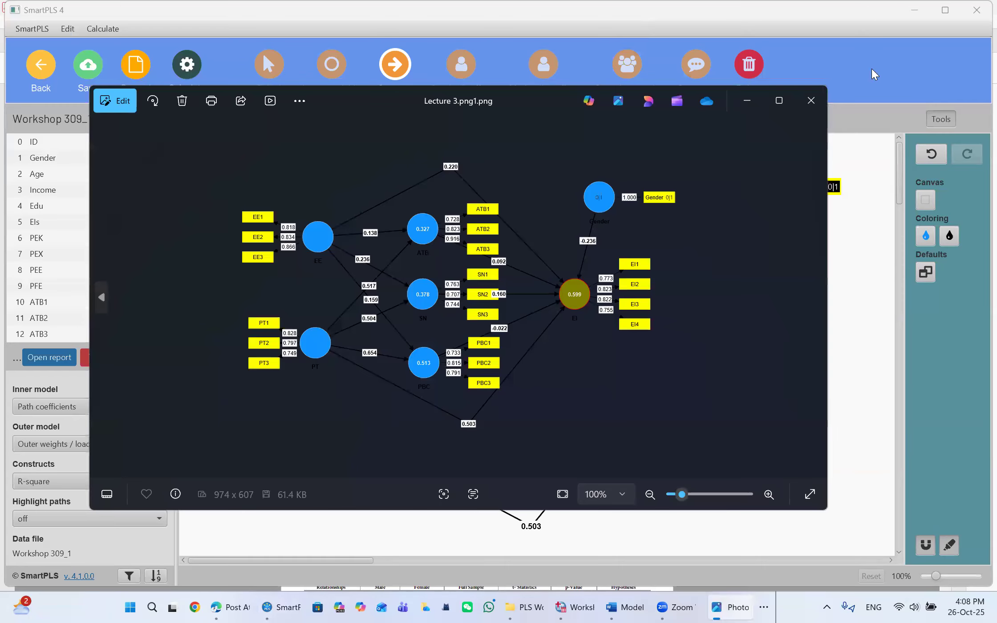
Copy the exported diagram image, paste it into a blank Word document and insert an empty line above it
{"action": "right_click", "coordinate": [544, 190]}
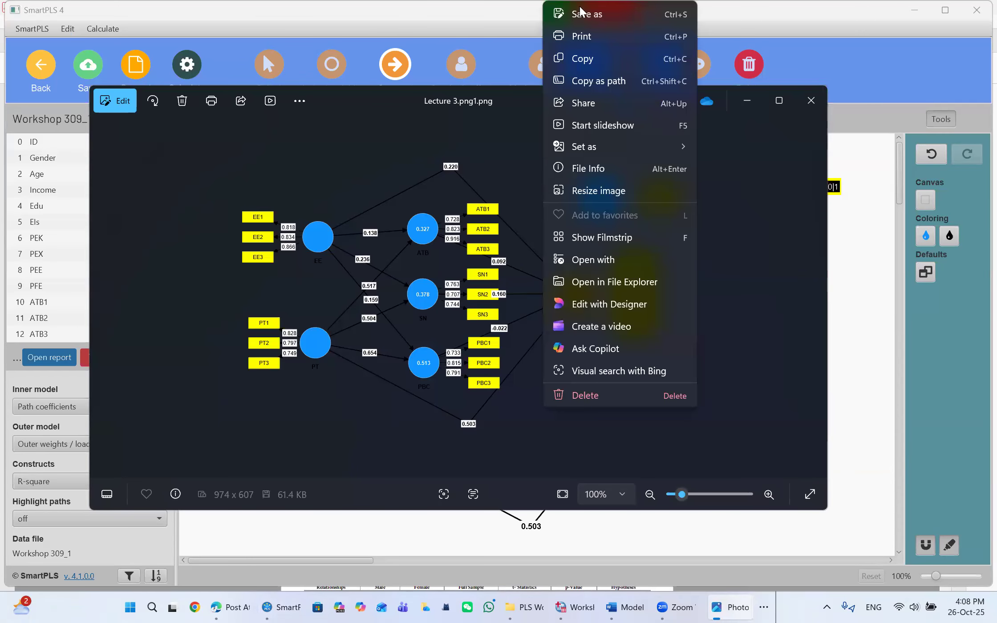
{"action": "left_click", "coordinate": [578, 59]}
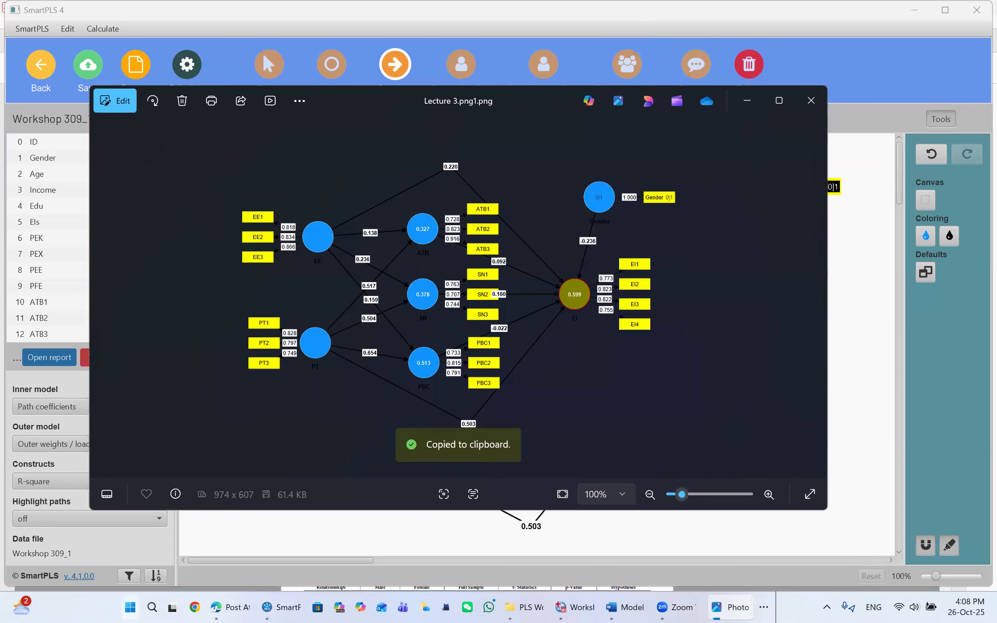
{"action": "key", "text": "super+s"}
{"action": "left_click", "coordinate": [295, 470]}
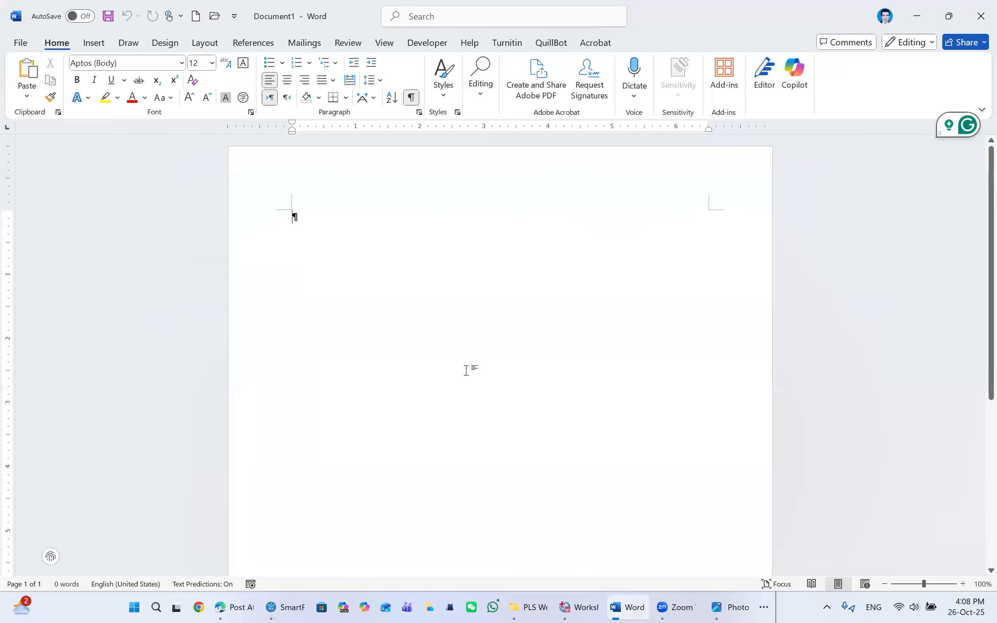
{"action": "key", "text": "ctrl+v"}
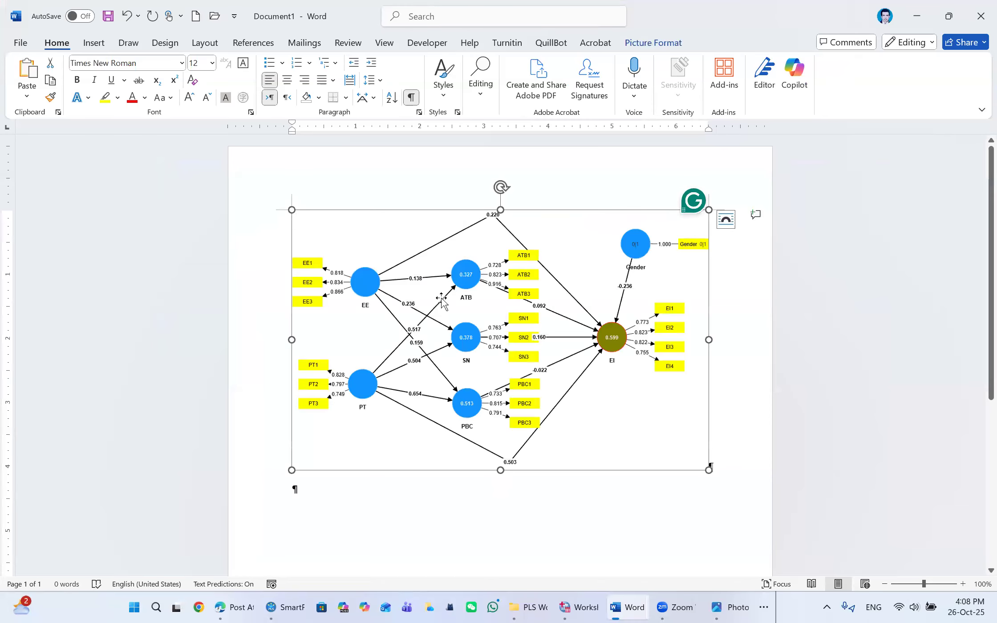
{"action": "key", "text": "Return"}
{"action": "left_click", "coordinate": [446, 333]}
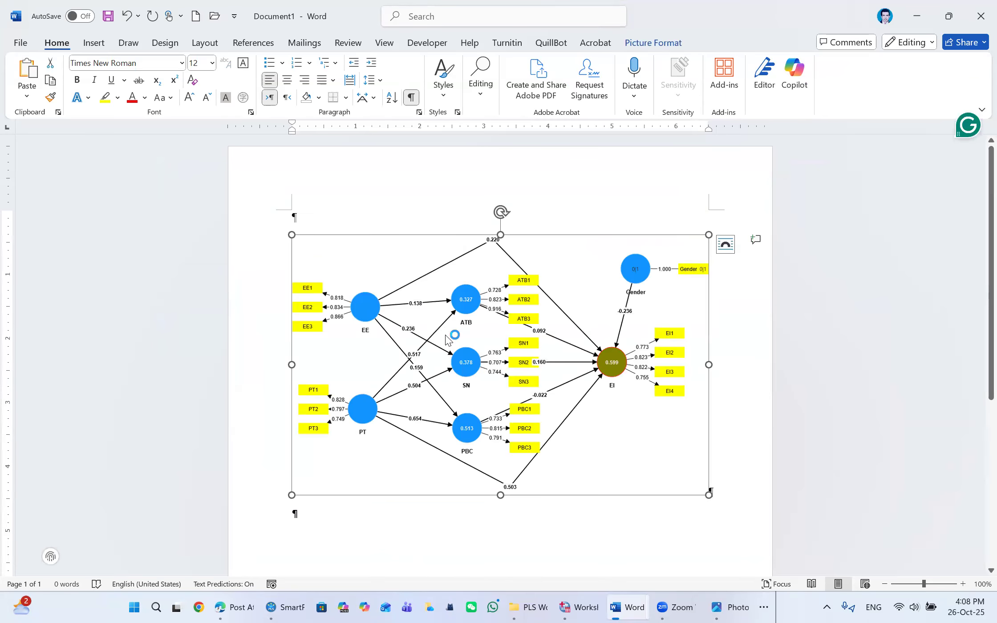
Switch back to SmartPLS, save the model and open its PLS-SEM algorithm report
{"action": "left_click", "coordinate": [286, 607]}
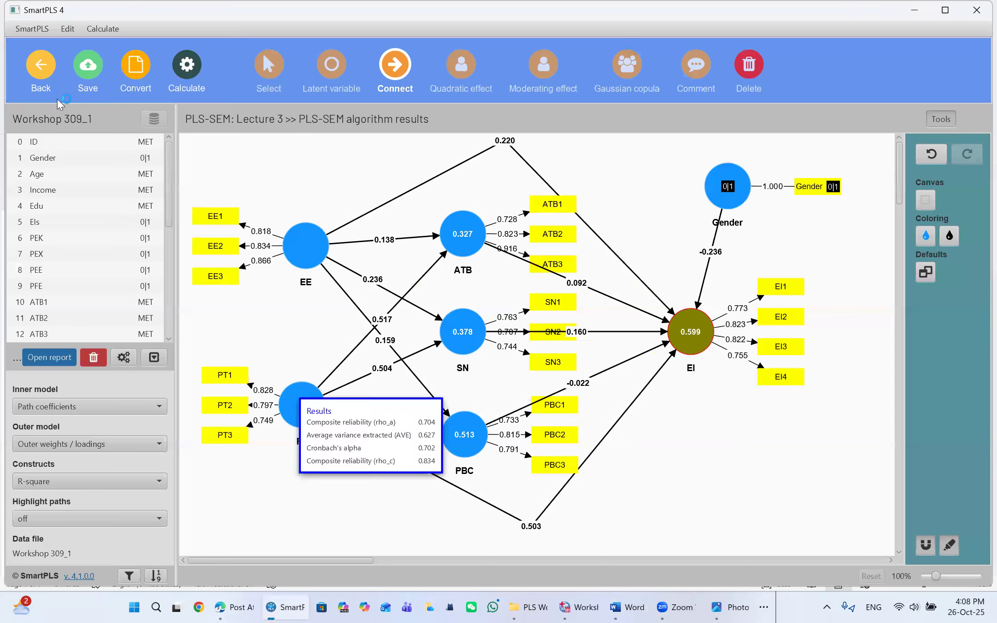
{"action": "left_click", "coordinate": [91, 74]}
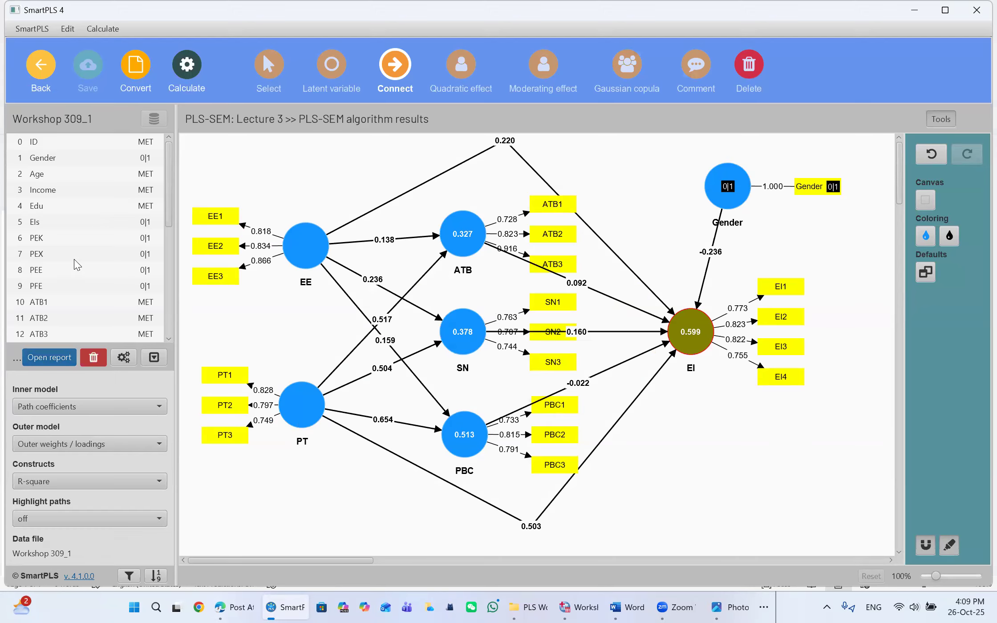
{"action": "left_click", "coordinate": [32, 359]}
Review the outer loadings, construct reliability and validity, outer model VIF and Fornell-Larcker criterion, and return to the model diagram
{"action": "left_click", "coordinate": [56, 285]}
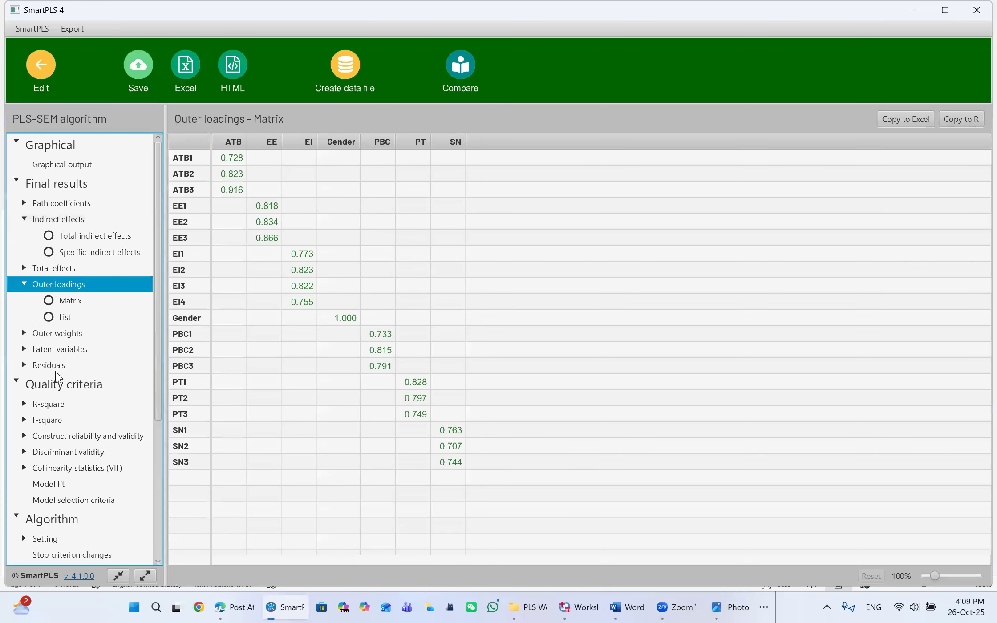
{"action": "left_click", "coordinate": [67, 437]}
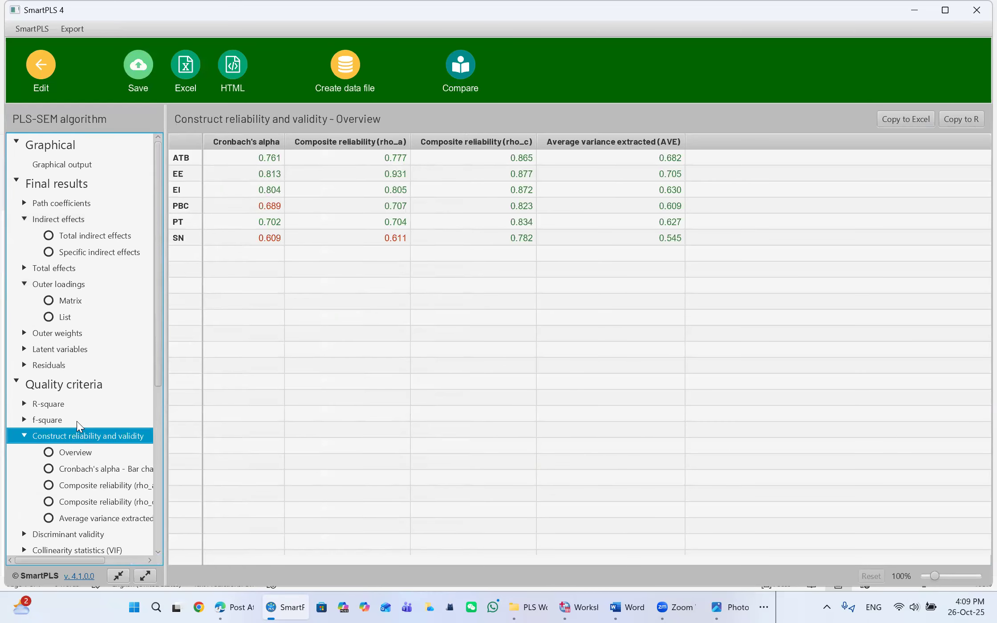
{"action": "scroll", "coordinate": [76, 422], "scroll_direction": "down", "scroll_amount": 3}
{"action": "left_click", "coordinate": [60, 452]}
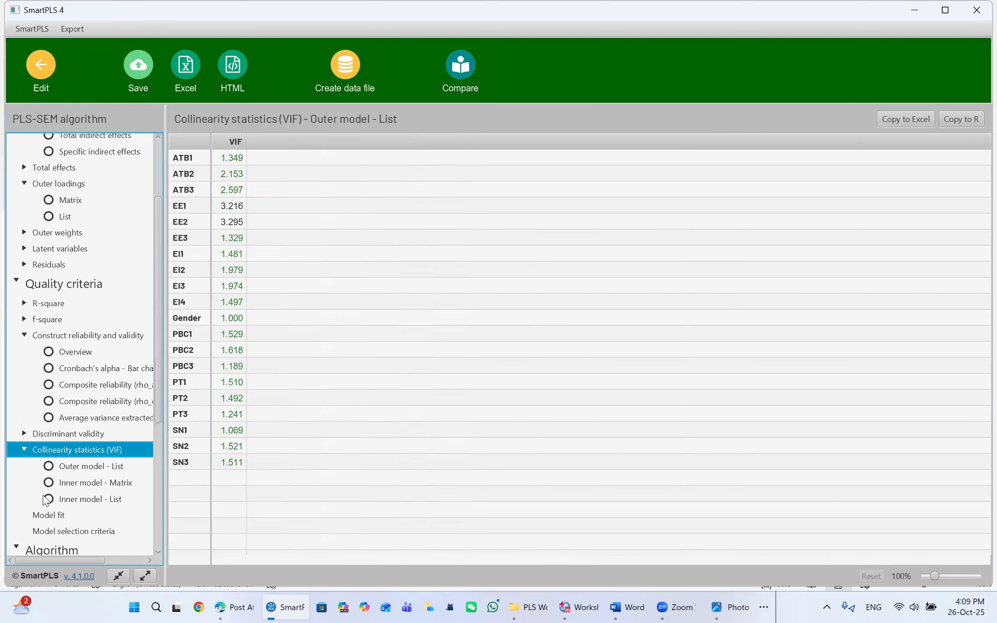
{"action": "left_click", "coordinate": [58, 435]}
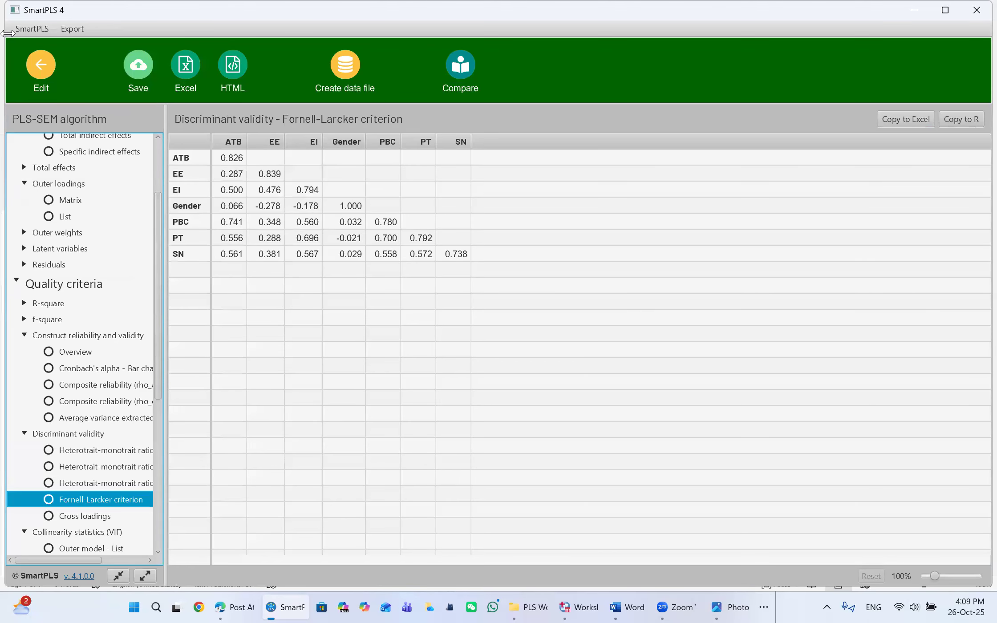
{"action": "left_click", "coordinate": [34, 60]}
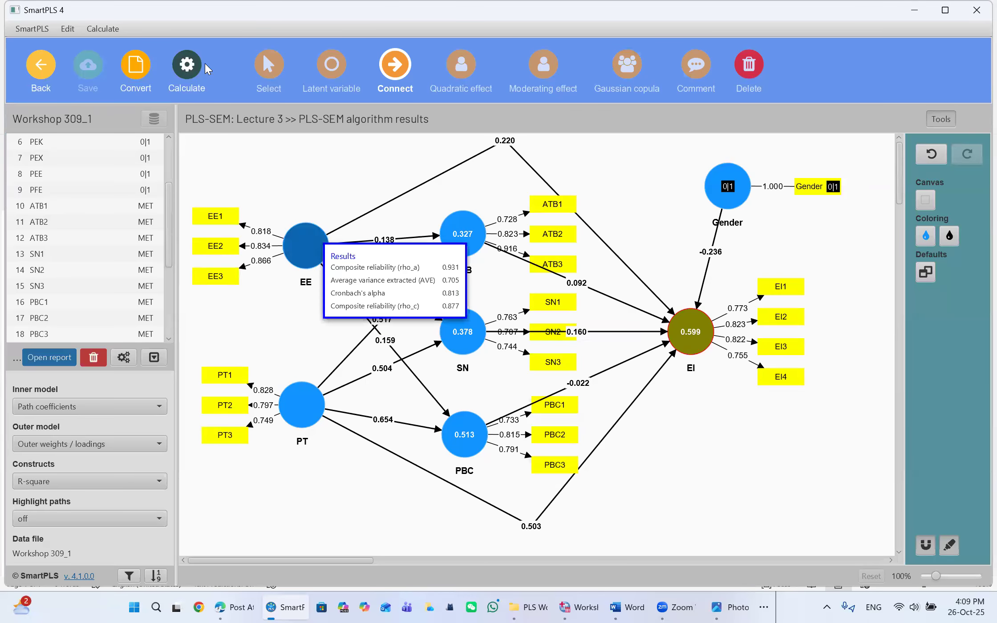
View the available calculation algorithms, including Bootstrapping, and examine the direct EE to EI path and the results of EI
{"action": "left_click", "coordinate": [192, 69]}
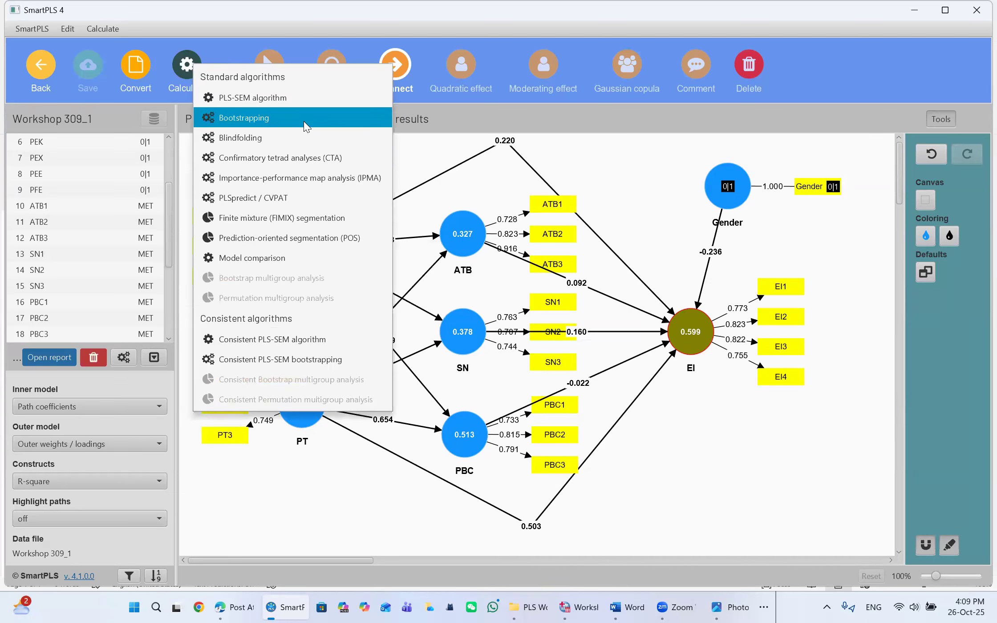
{"action": "left_click", "coordinate": [700, 419]}
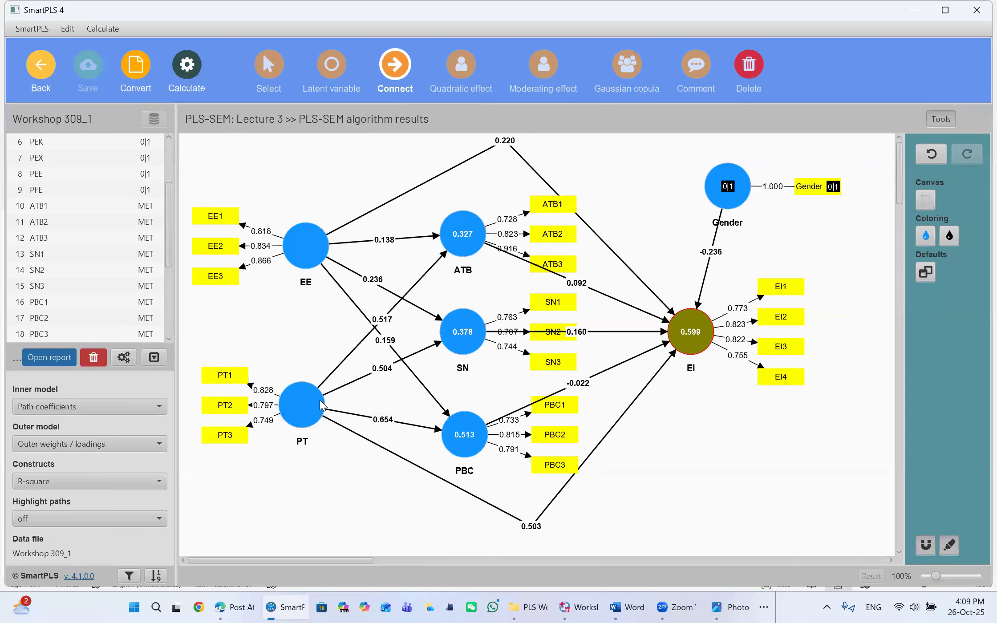
{"action": "mouse_move", "coordinate": [306, 259]}
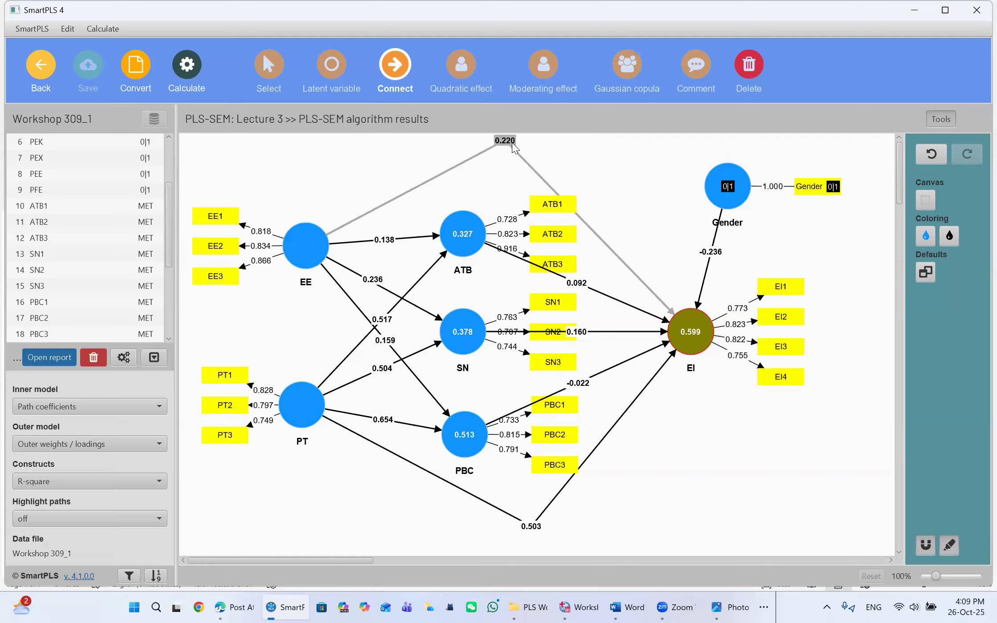
{"action": "mouse_move", "coordinate": [695, 335]}
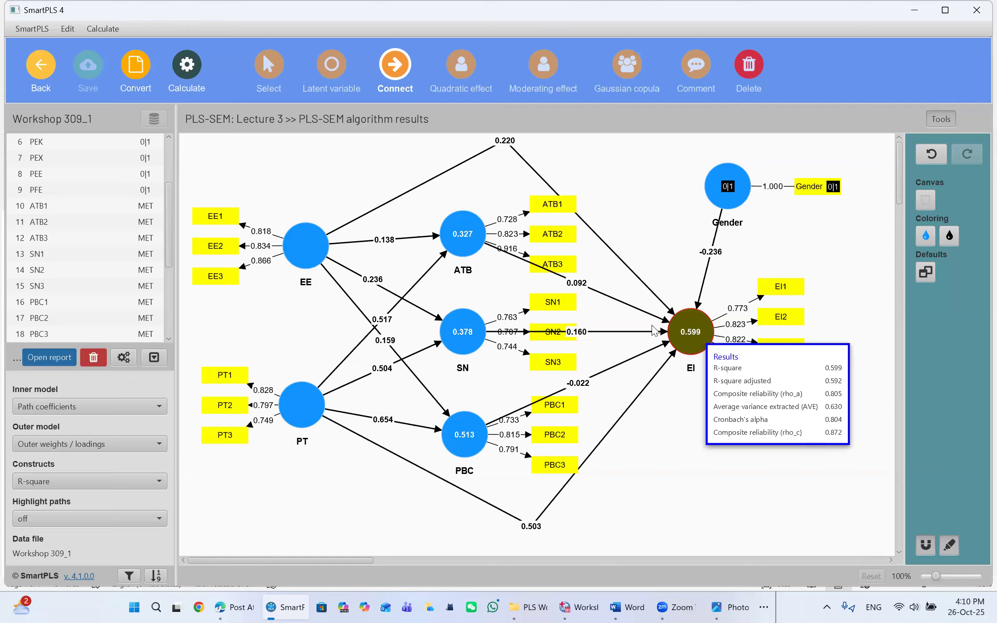
Move the mediators' path coefficient labels closer to EI, and shift the EE to EI and PT to EI labels inside their path bends
{"action": "left_click_drag", "start_coordinate": [574, 333], "coordinate": [595, 333]}
{"action": "left_click_drag", "start_coordinate": [577, 383], "coordinate": [589, 383]}
{"action": "left_click_drag", "start_coordinate": [578, 285], "coordinate": [591, 285]}
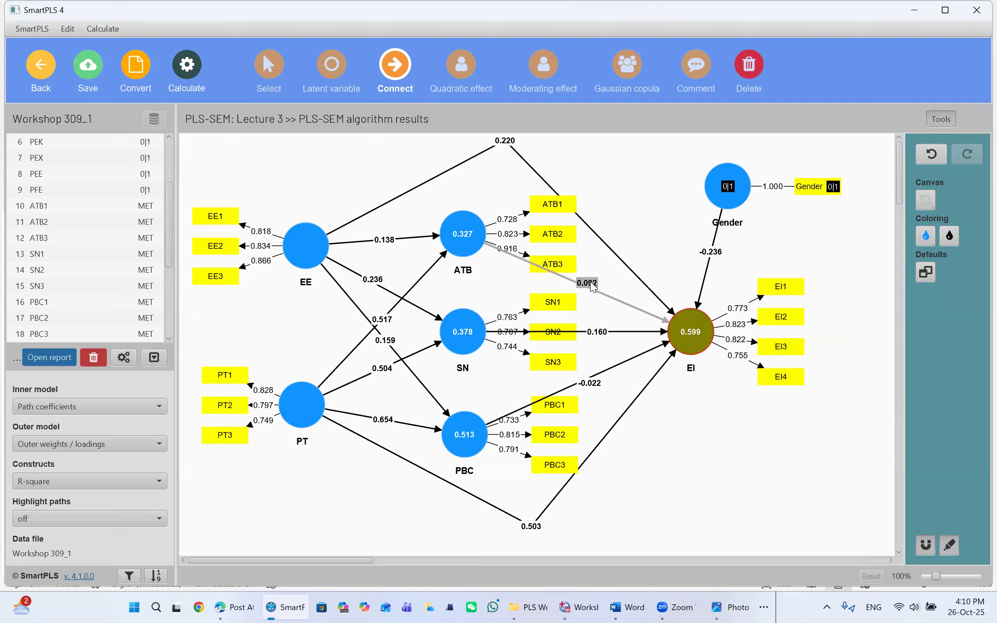
{"action": "left_click_drag", "start_coordinate": [527, 521], "coordinate": [527, 510]}
{"action": "left_click", "coordinate": [598, 401]}
{"action": "mouse_move", "coordinate": [310, 213]}
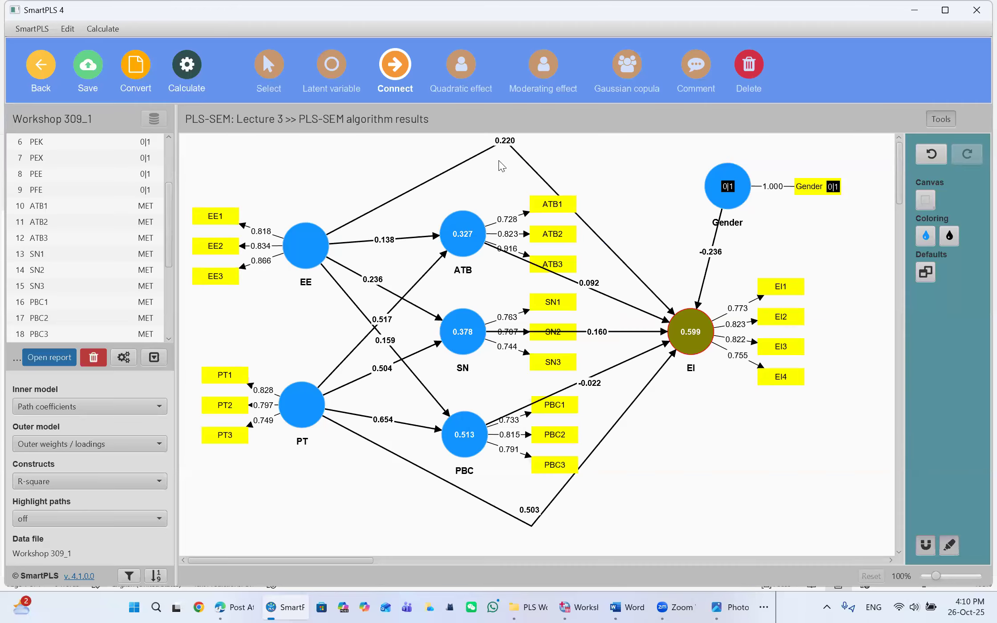
{"action": "left_click", "coordinate": [505, 142]}
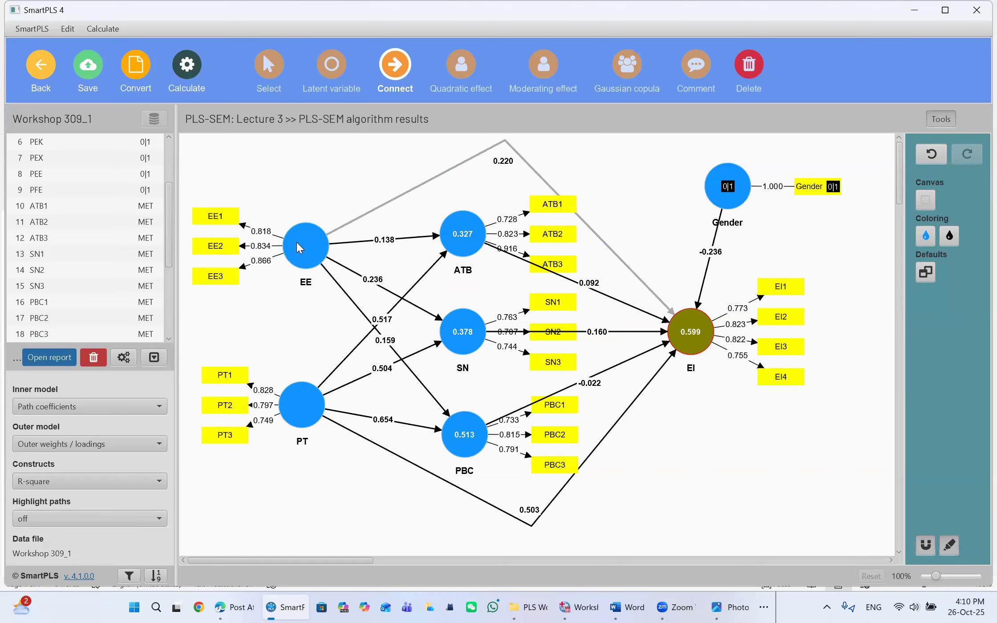
Switch to the published gender disparities paper in Adobe Acrobat and skim from the path model figure back through the data analysis and theory sections
{"action": "mouse_move", "coordinate": [530, 607]}
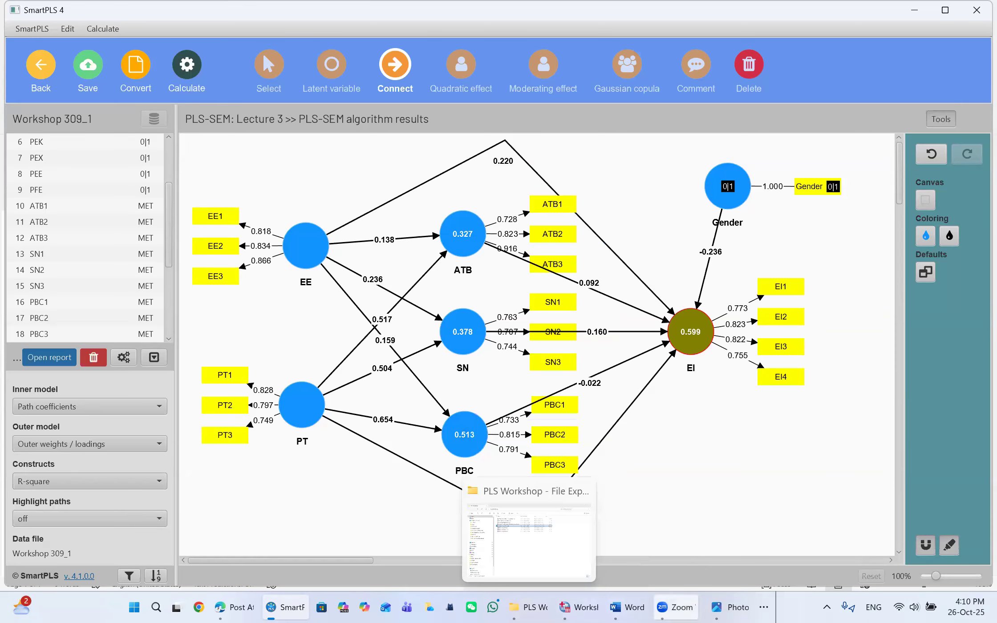
{"action": "left_click", "coordinate": [763, 607]}
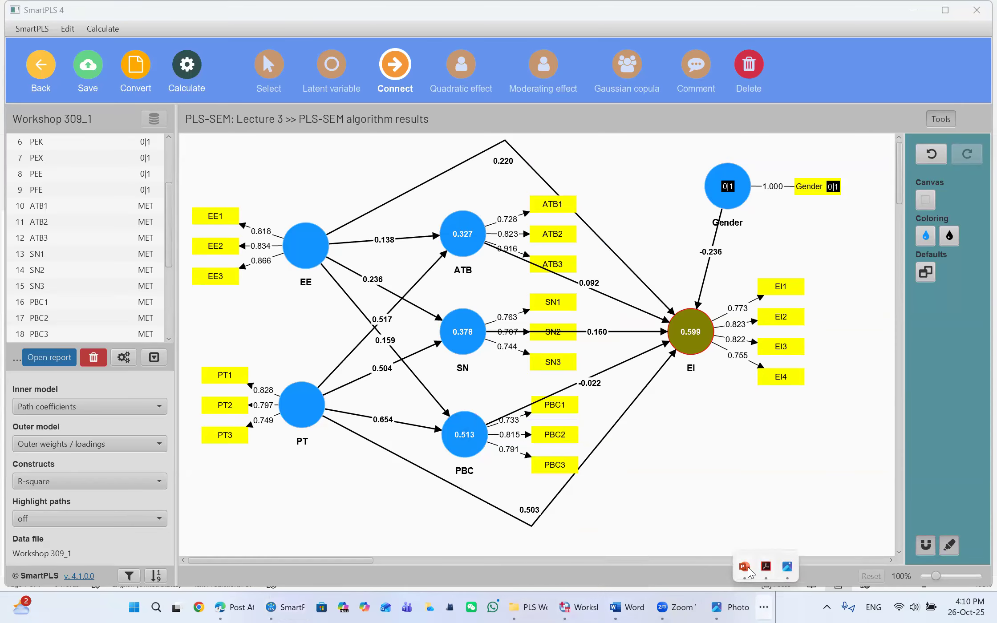
{"action": "left_click", "coordinate": [765, 567]}
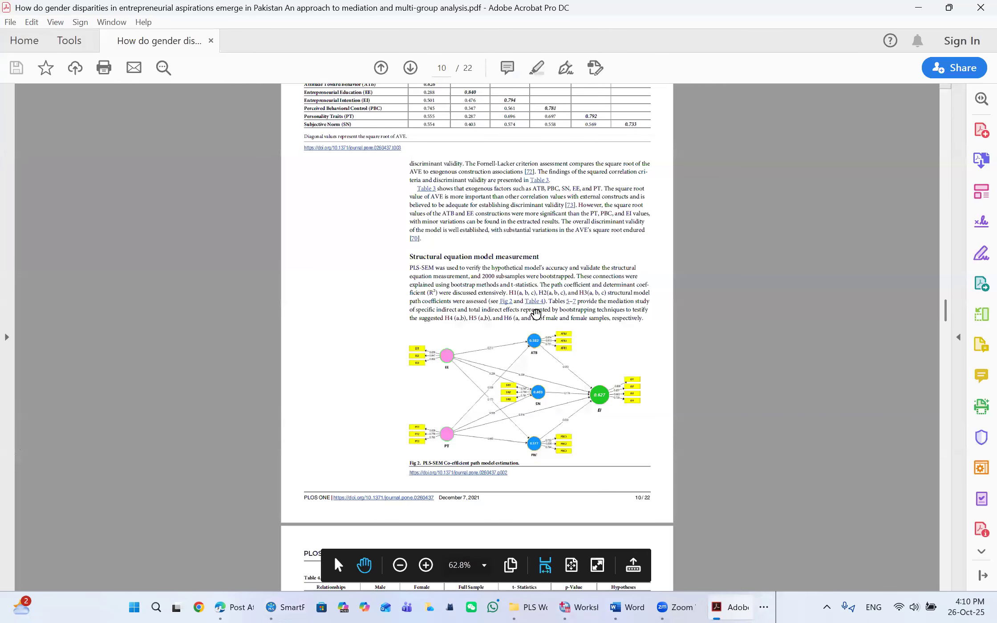
{"action": "scroll", "coordinate": [536, 314], "scroll_direction": "up", "scroll_amount": 15}
{"action": "scroll", "coordinate": [536, 314], "scroll_direction": "up", "scroll_amount": 1}
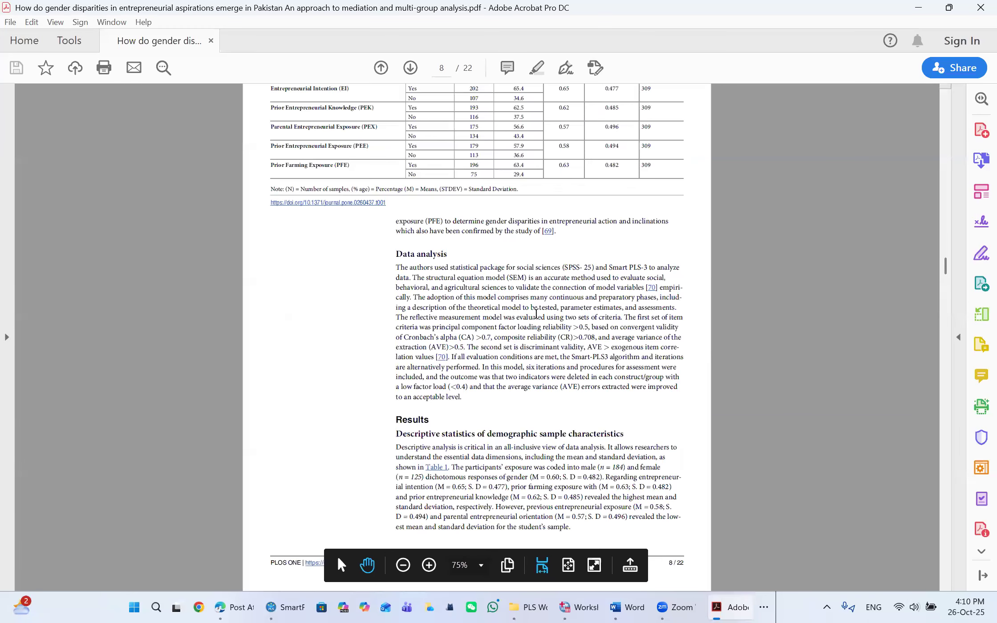
{"action": "scroll", "coordinate": [937, 198], "scroll_direction": "up", "scroll_amount": 3}
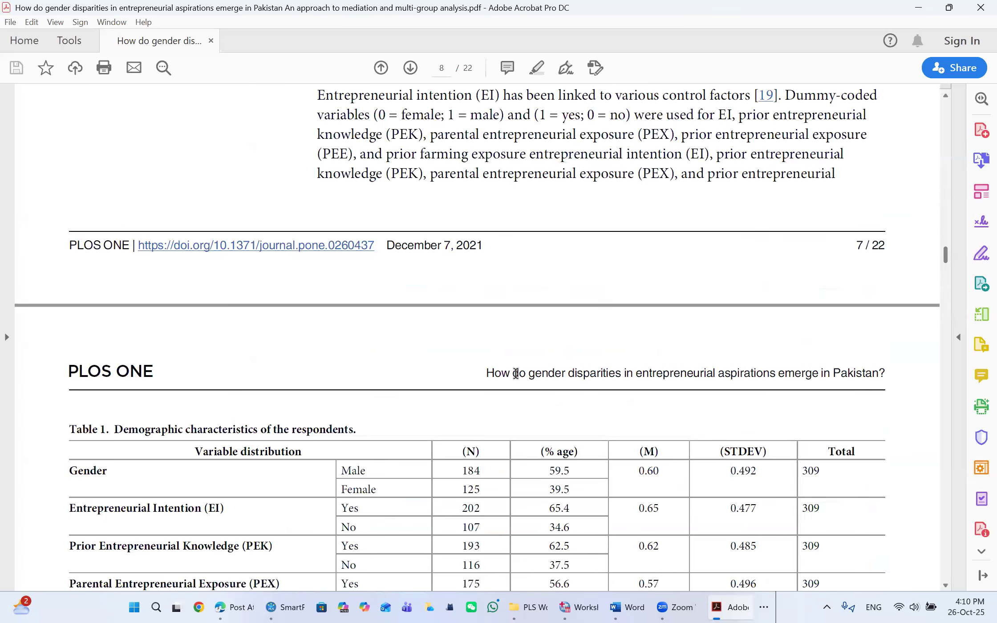
{"action": "scroll", "coordinate": [367, 384], "scroll_direction": "up", "scroll_amount": 10}
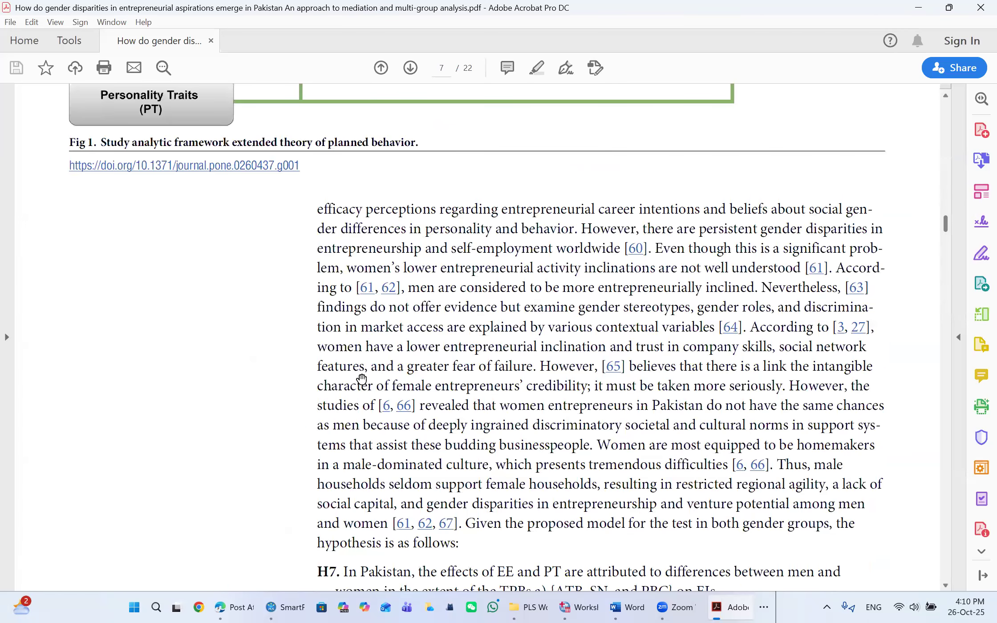
{"action": "scroll", "coordinate": [365, 382], "scroll_direction": "up", "scroll_amount": 15}
{"action": "scroll", "coordinate": [359, 372], "scroll_direction": "up", "scroll_amount": 10}
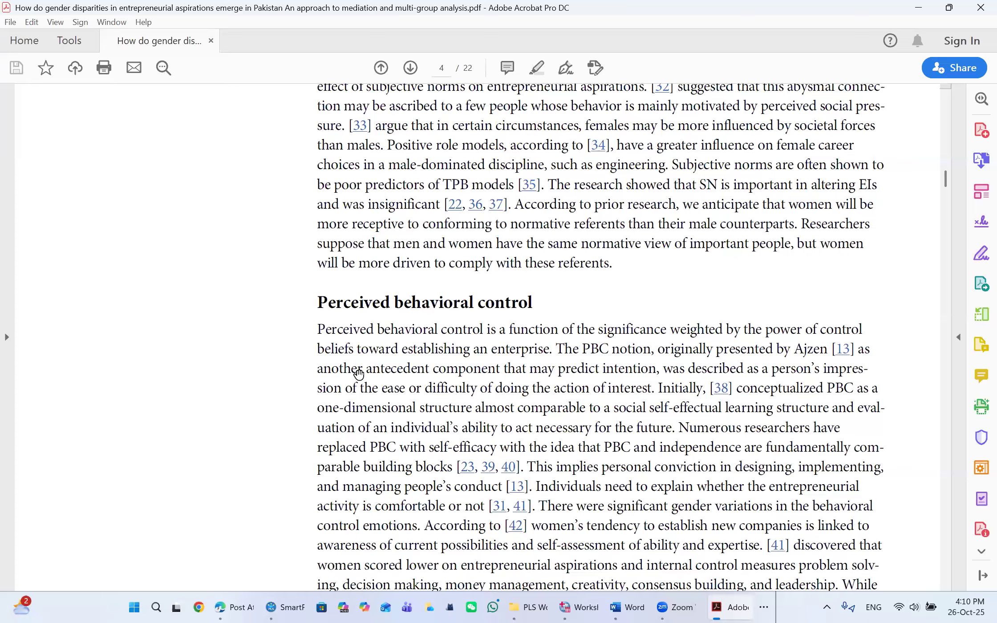
{"action": "scroll", "coordinate": [359, 372], "scroll_direction": "up", "scroll_amount": 8}
{"action": "scroll", "coordinate": [359, 372], "scroll_direction": "down", "scroll_amount": 5}
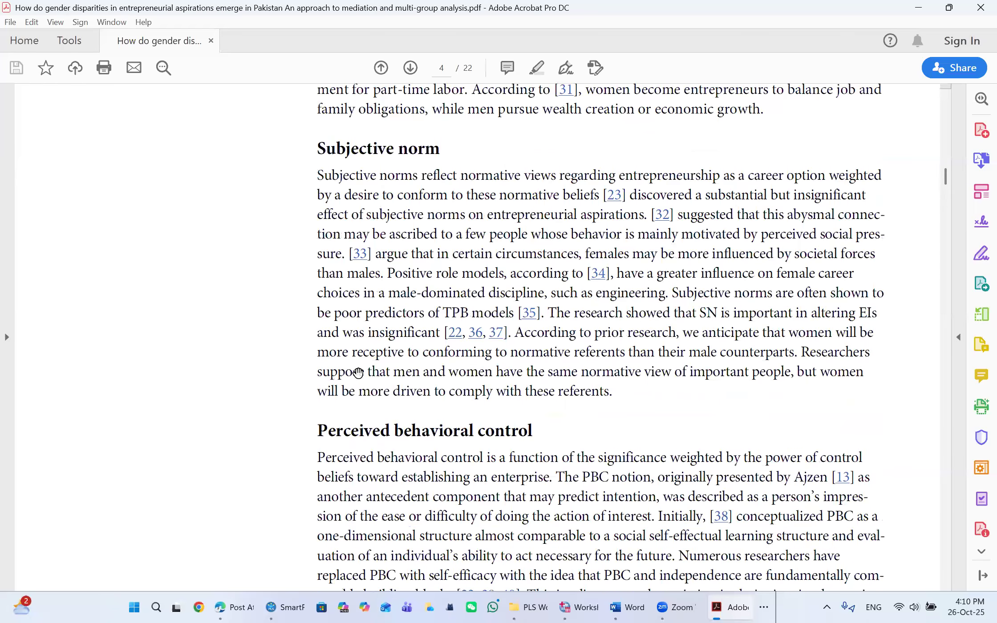
{"action": "scroll", "coordinate": [359, 373], "scroll_direction": "up", "scroll_amount": 6}
{"action": "scroll", "coordinate": [357, 372], "scroll_direction": "up", "scroll_amount": 7}
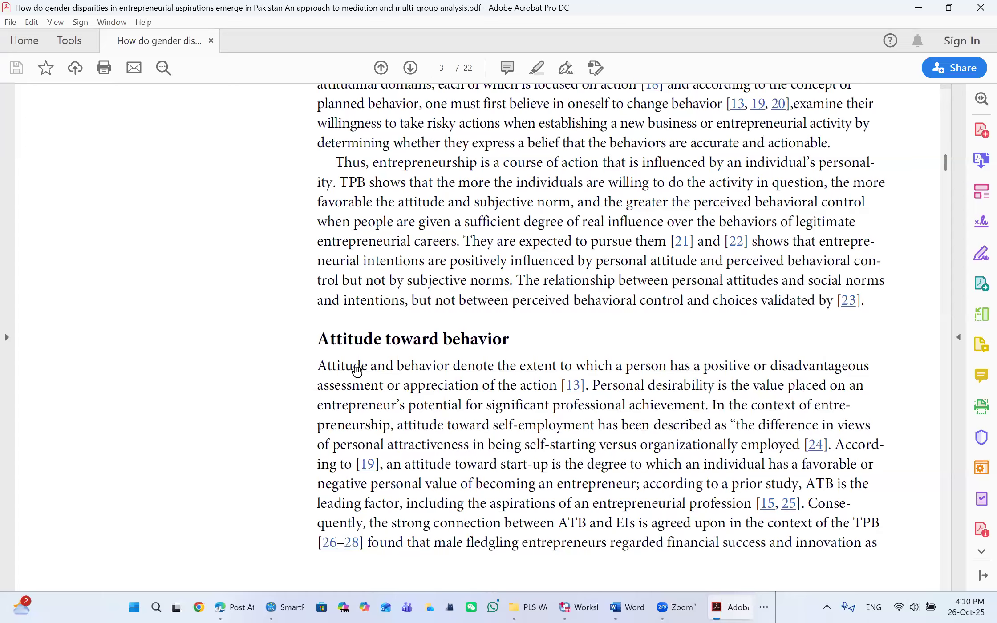
{"action": "scroll", "coordinate": [357, 371], "scroll_direction": "up", "scroll_amount": 15}
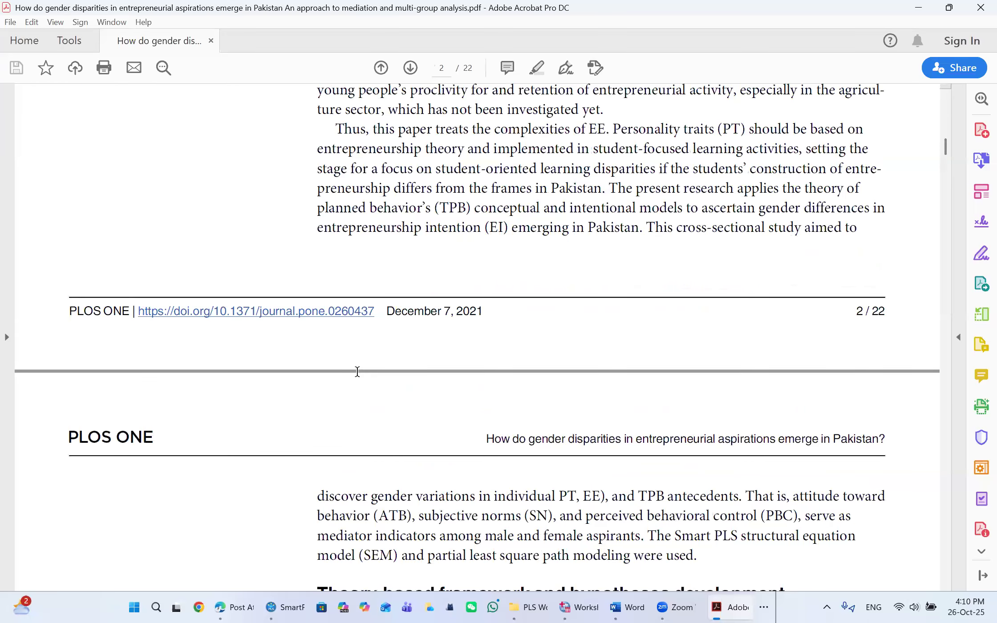
{"action": "scroll", "coordinate": [357, 372], "scroll_direction": "up", "scroll_amount": 4}
{"action": "scroll", "coordinate": [358, 370], "scroll_direction": "down", "scroll_amount": 5}
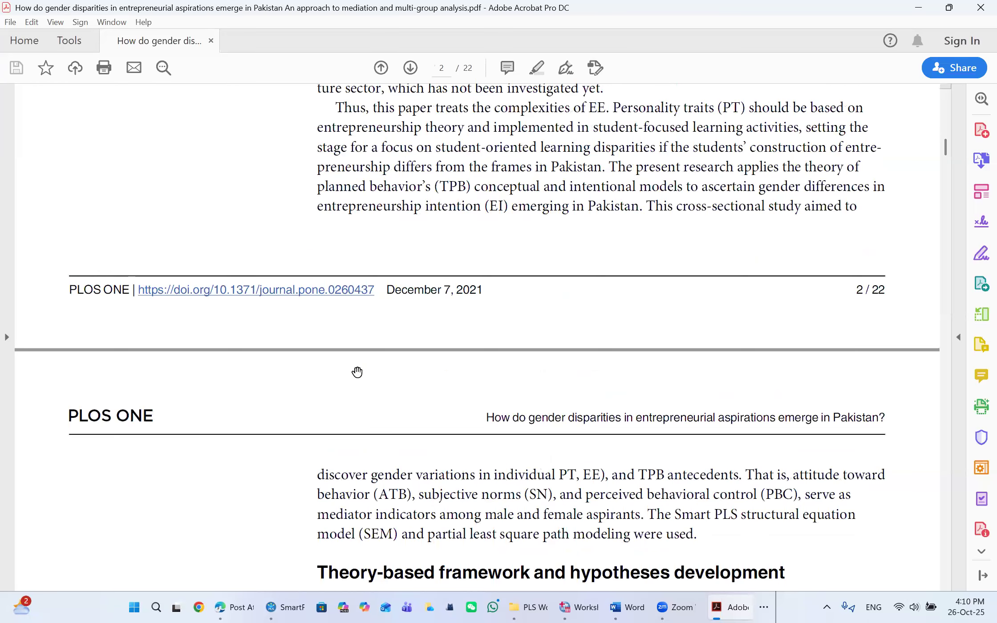
{"action": "scroll", "coordinate": [358, 369], "scroll_direction": "down", "scroll_amount": 4}
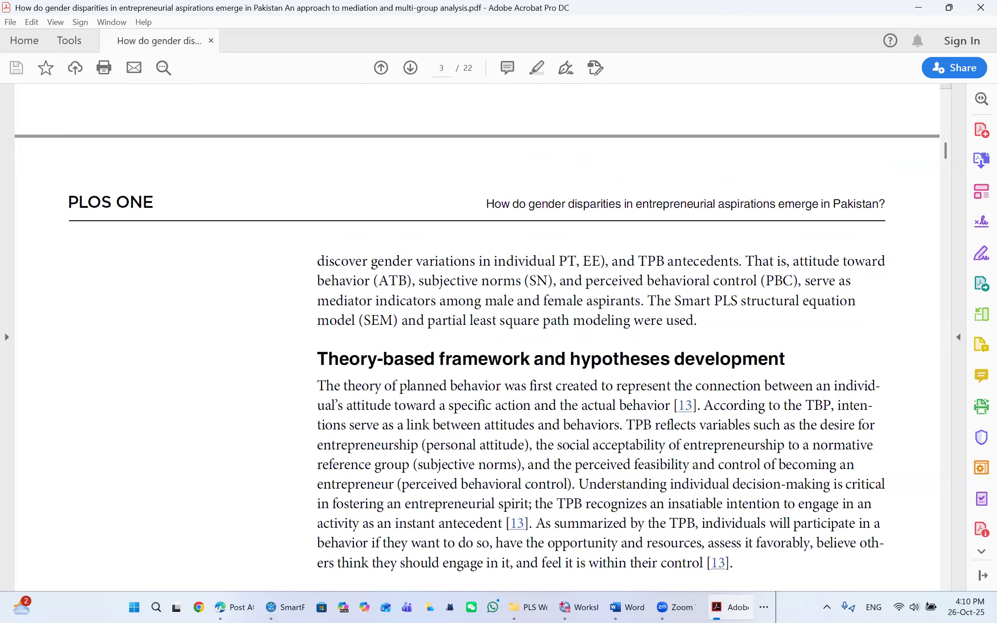
{"action": "scroll", "coordinate": [341, 338], "scroll_direction": "down", "scroll_amount": 8}
Switch back to SmartPLS, examine the results of the EE and EI constructs, and save the model
{"action": "key", "text": "alt+Tab"}
{"action": "mouse_move", "coordinate": [301, 264]}
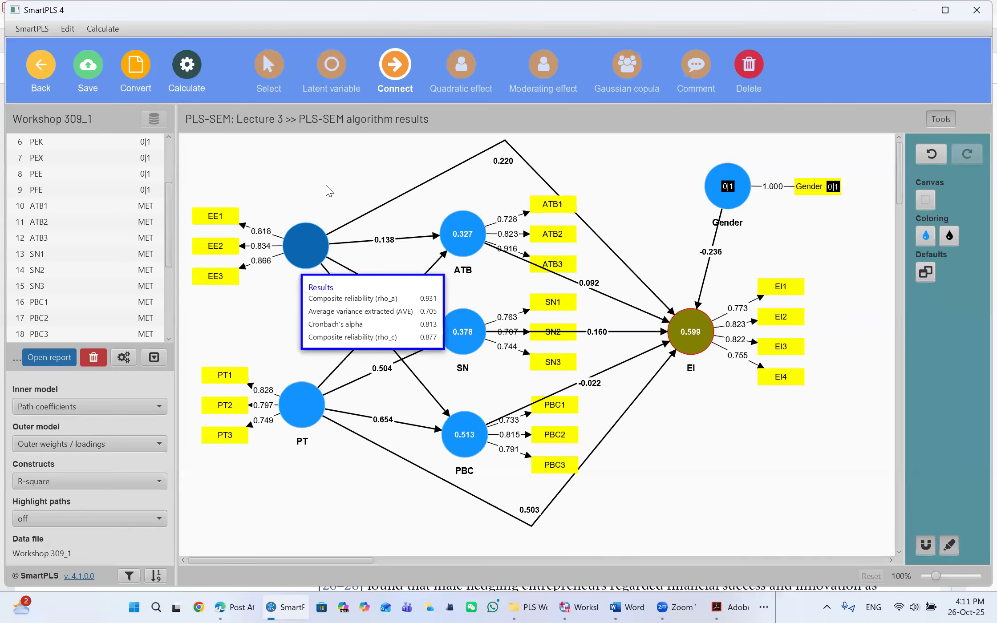
{"action": "mouse_move", "coordinate": [688, 335]}
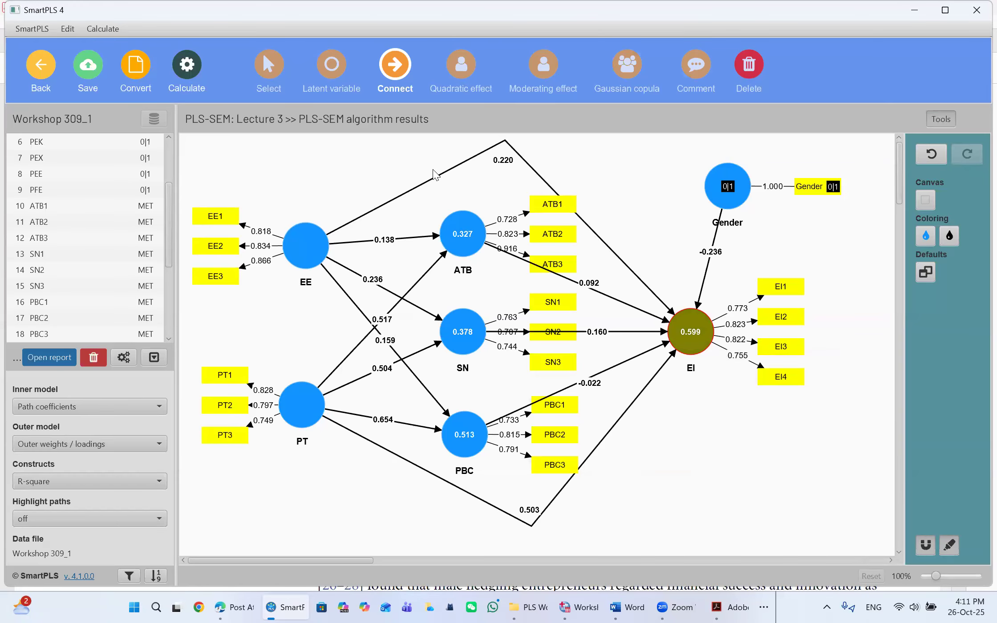
{"action": "left_click", "coordinate": [529, 510]}
{"action": "key", "text": "ctrl+s"}
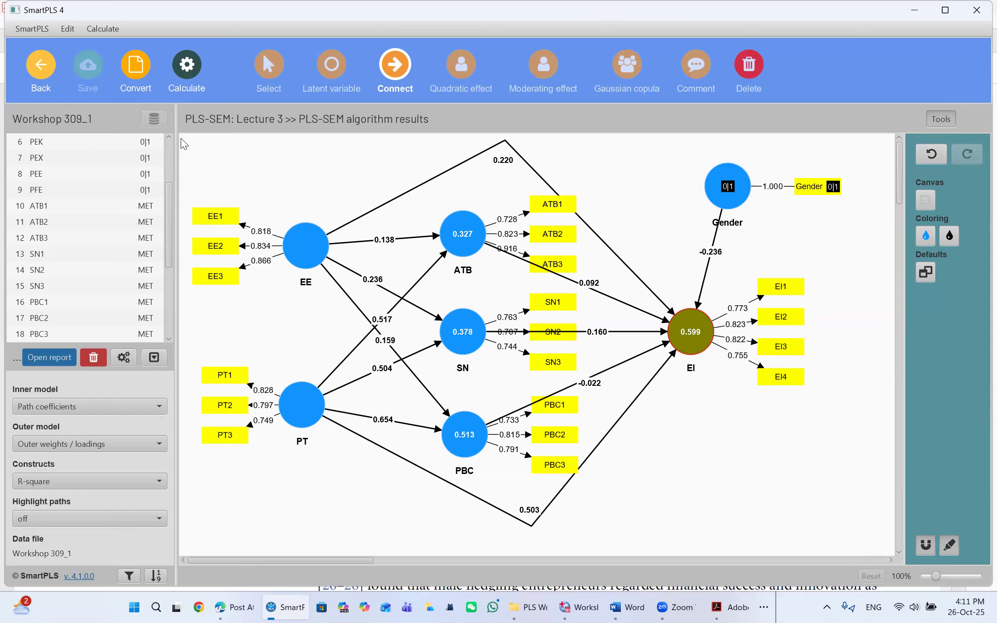
Open the Bootstrapping calculation settings and set the subsamples to 1000, keeping parallel processing enabled
{"action": "left_click", "coordinate": [192, 72]}
{"action": "left_click", "coordinate": [235, 120]}
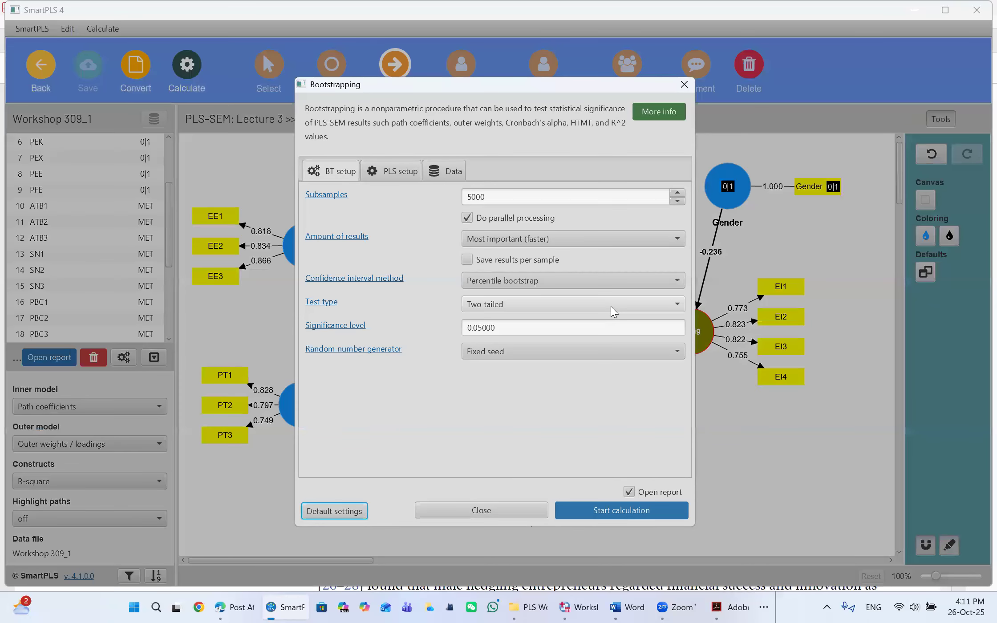
{"action": "left_click", "coordinate": [568, 198]}
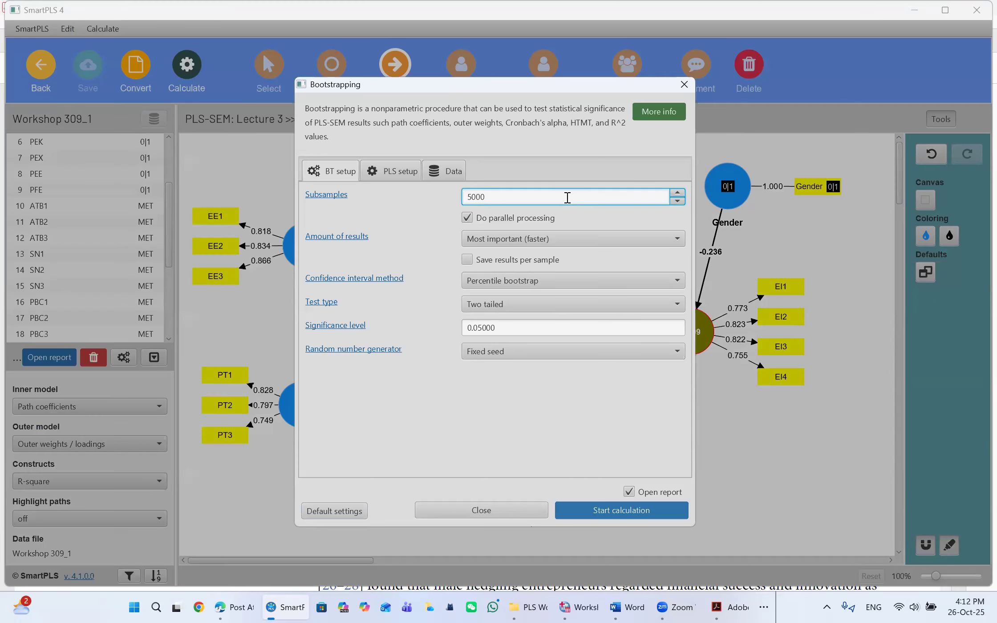
{"action": "key", "text": "BackSpace"}
{"action": "key", "text": "BackSpace"}
{"action": "key", "text": "BackSpace"}
{"action": "key", "text": "BackSpace"}
{"action": "type", "text": "1000"}
{"action": "double_click", "coordinate": [467, 218]}
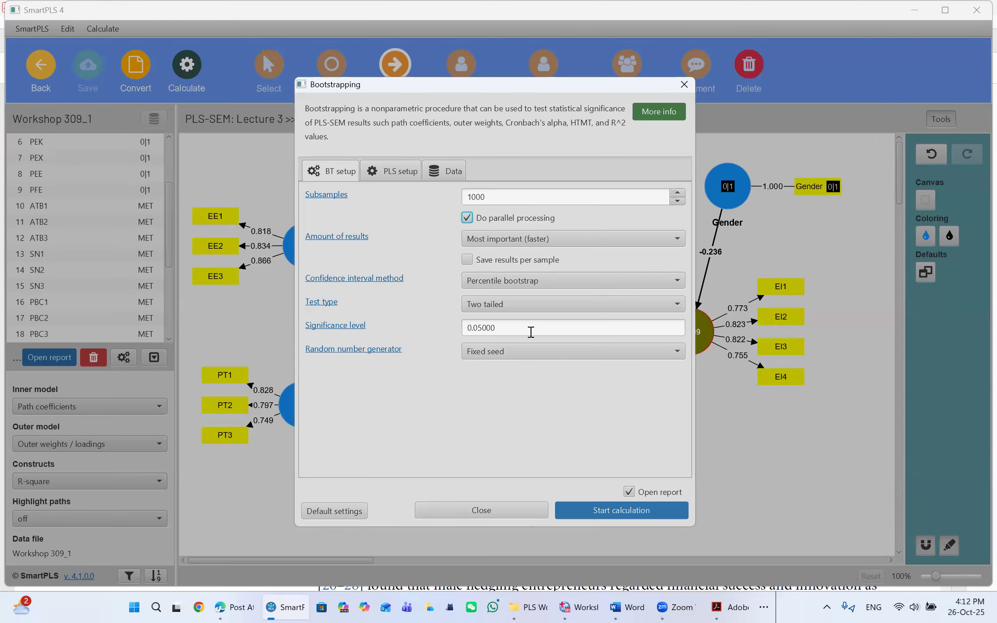
Choose a two-tailed test type for the bootstrapping and keep the significance level at 0.05
{"action": "left_click", "coordinate": [507, 303]}
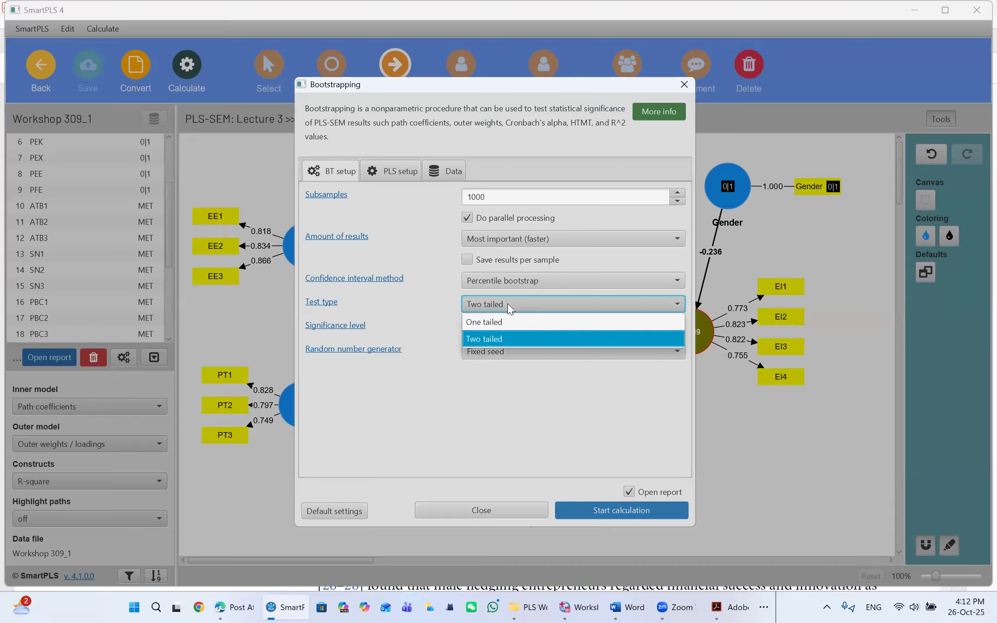
{"action": "left_click", "coordinate": [484, 338]}
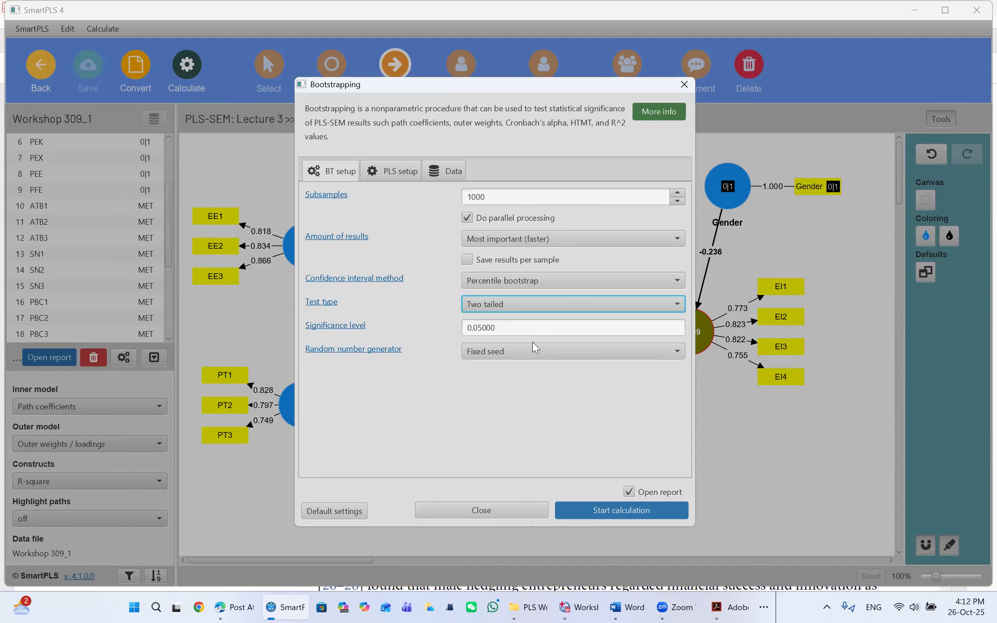
{"action": "left_click", "coordinate": [521, 331]}
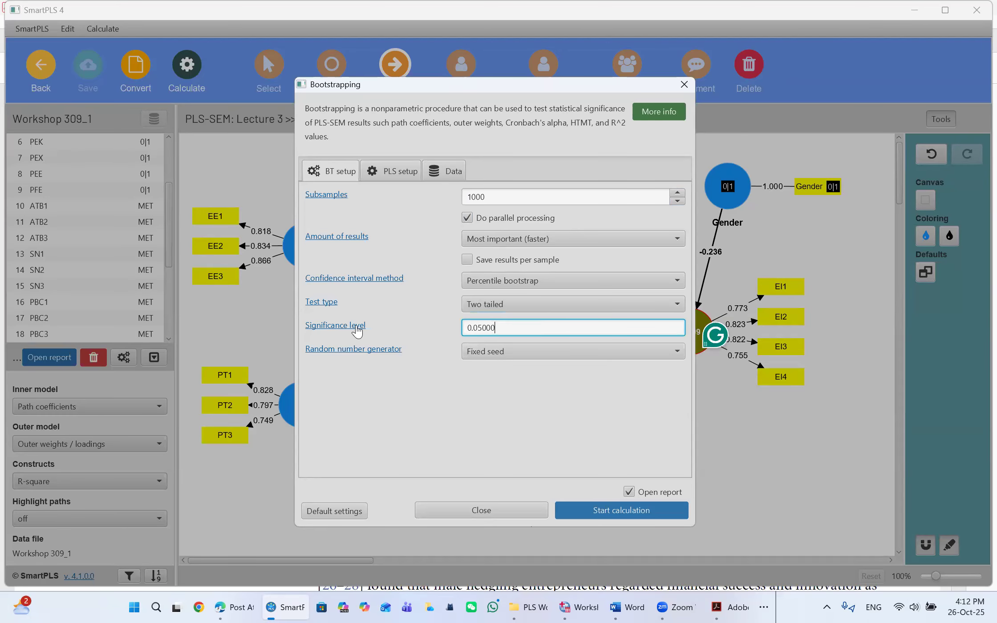
{"action": "left_click", "coordinate": [472, 418]}
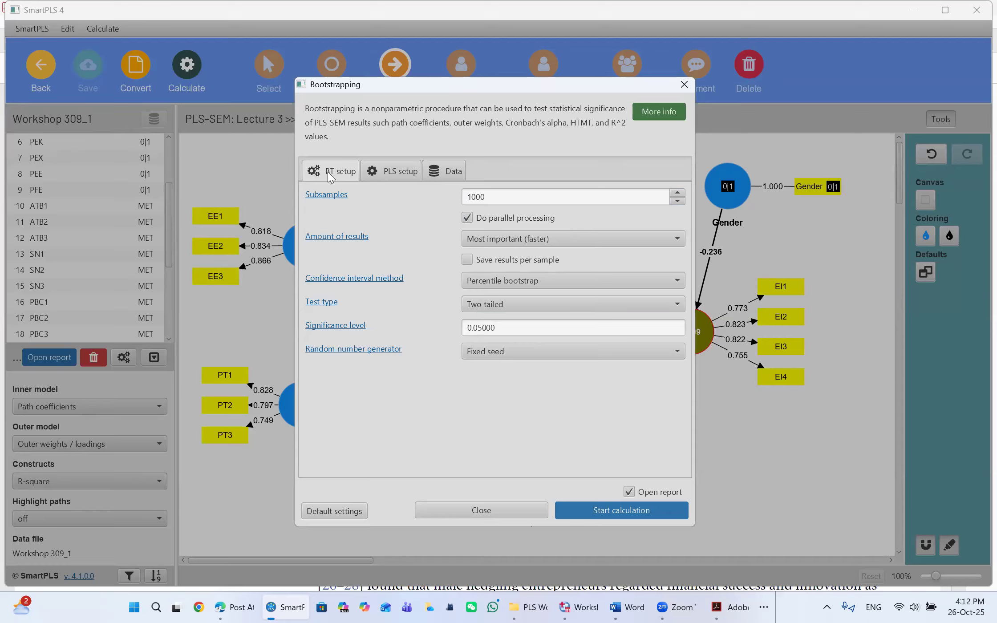
Review the bootstrapping's PLS weighting and data settings, keeping Mean replacement as the missing value algorithm
{"action": "left_click", "coordinate": [392, 172]}
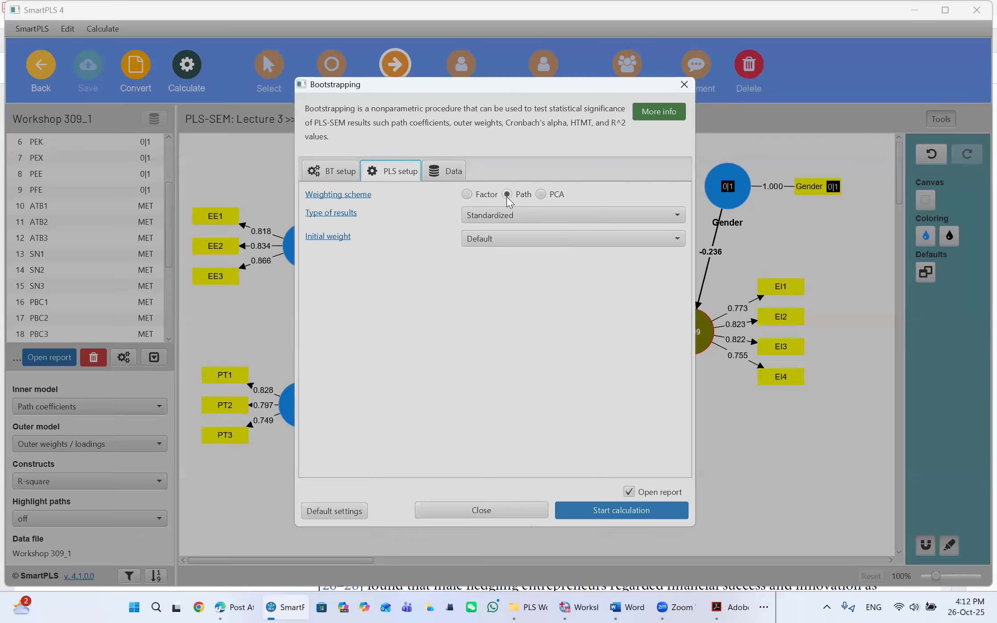
{"action": "left_click", "coordinate": [444, 174]}
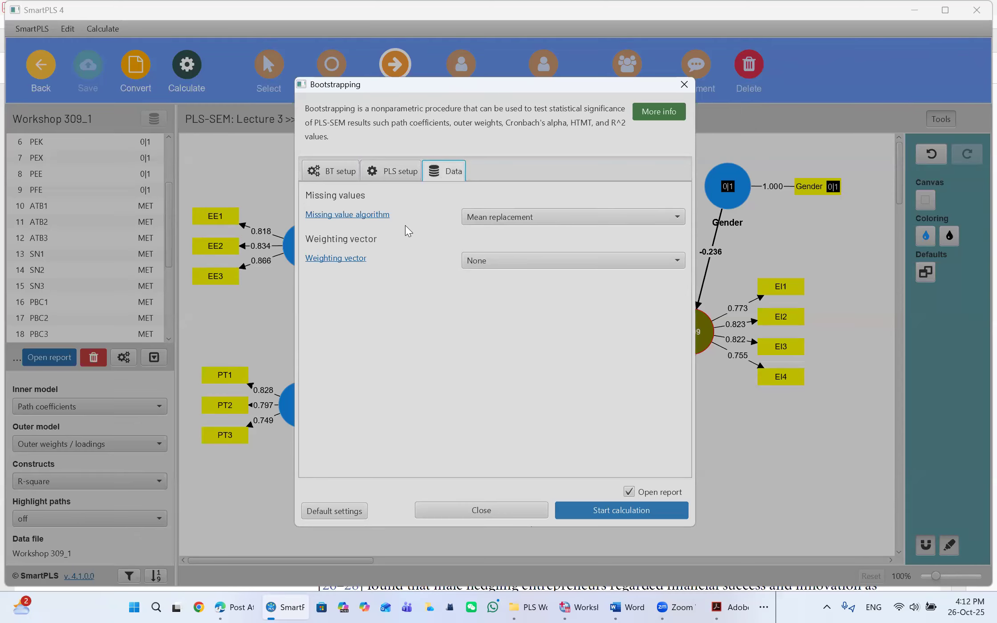
{"action": "left_click", "coordinate": [510, 219]}
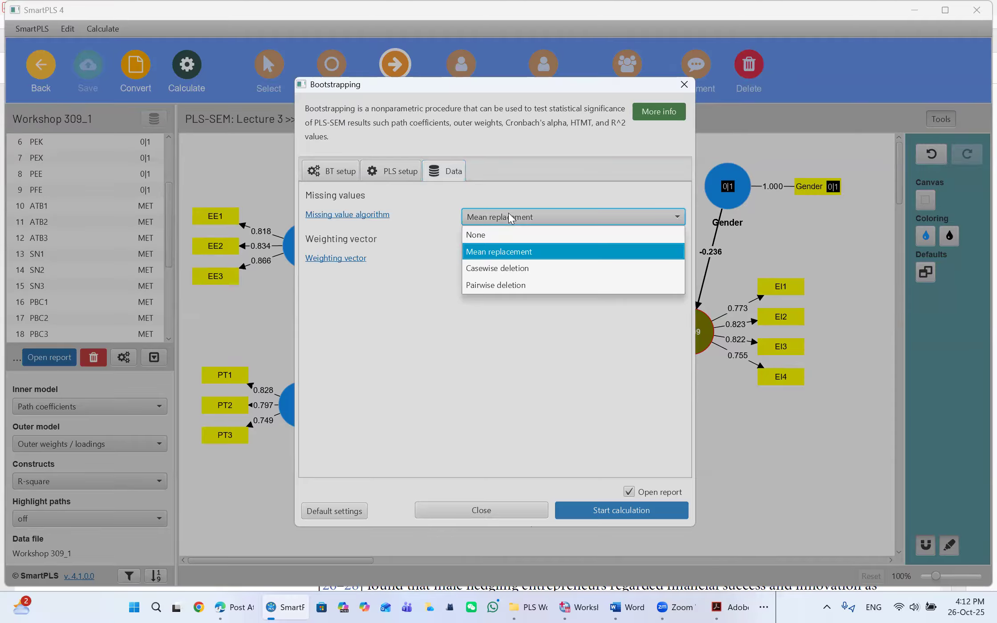
{"action": "left_click", "coordinate": [510, 219]}
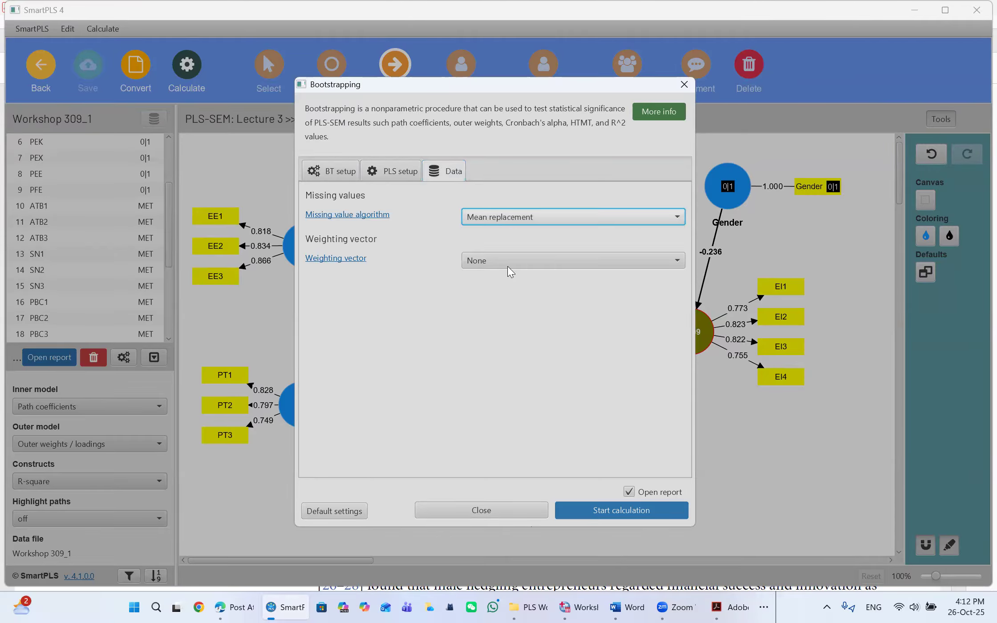
{"action": "left_click", "coordinate": [499, 220]}
{"action": "left_click", "coordinate": [499, 250]}
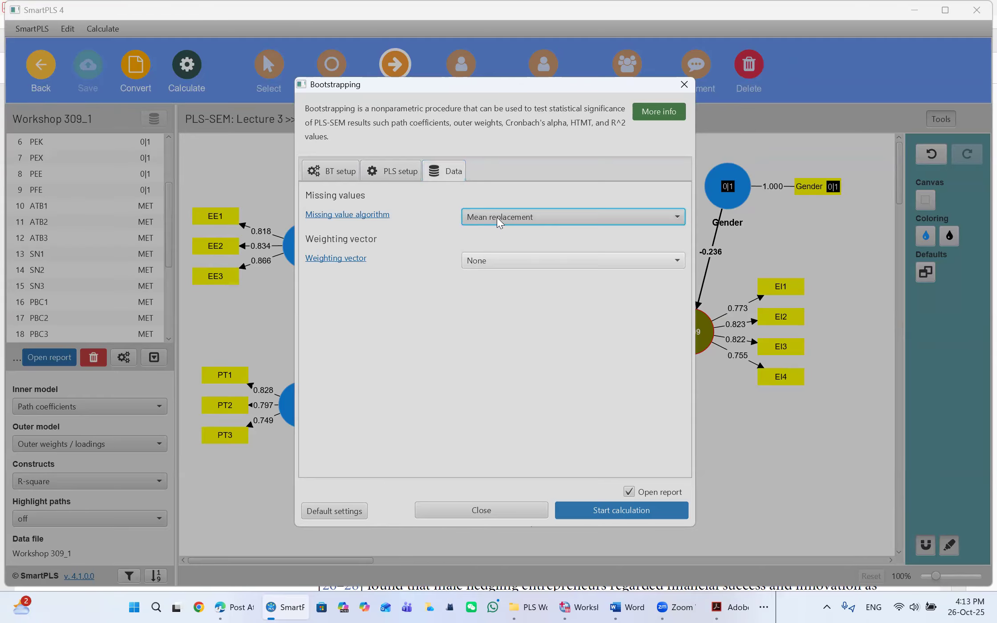
Recheck the bootstrapping settings, run the calculation with 1000 subsamples, and examine the model diagram with P values
{"action": "left_click", "coordinate": [333, 174]}
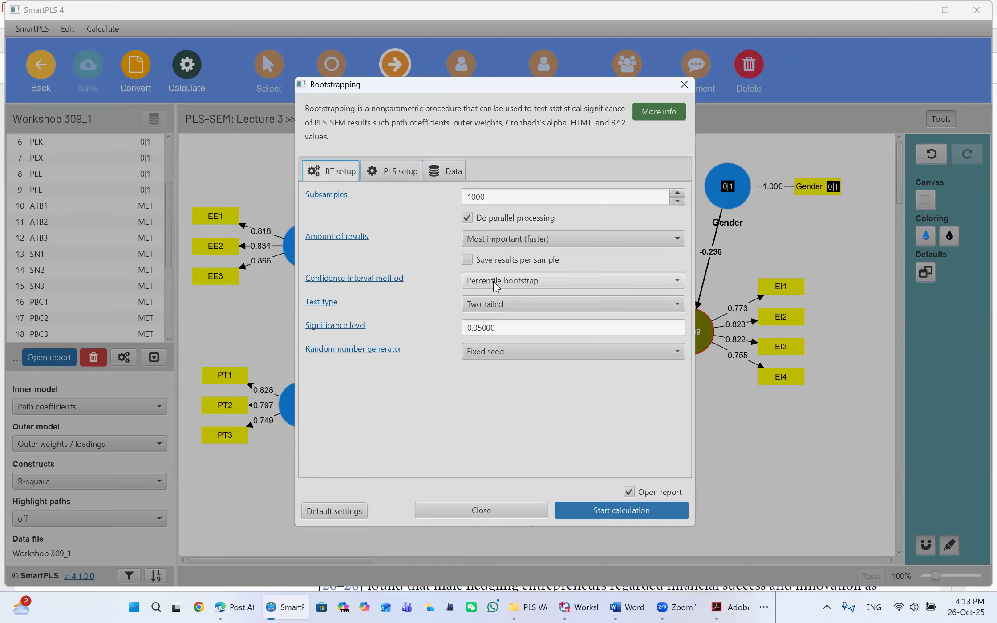
{"action": "left_click", "coordinate": [503, 195]}
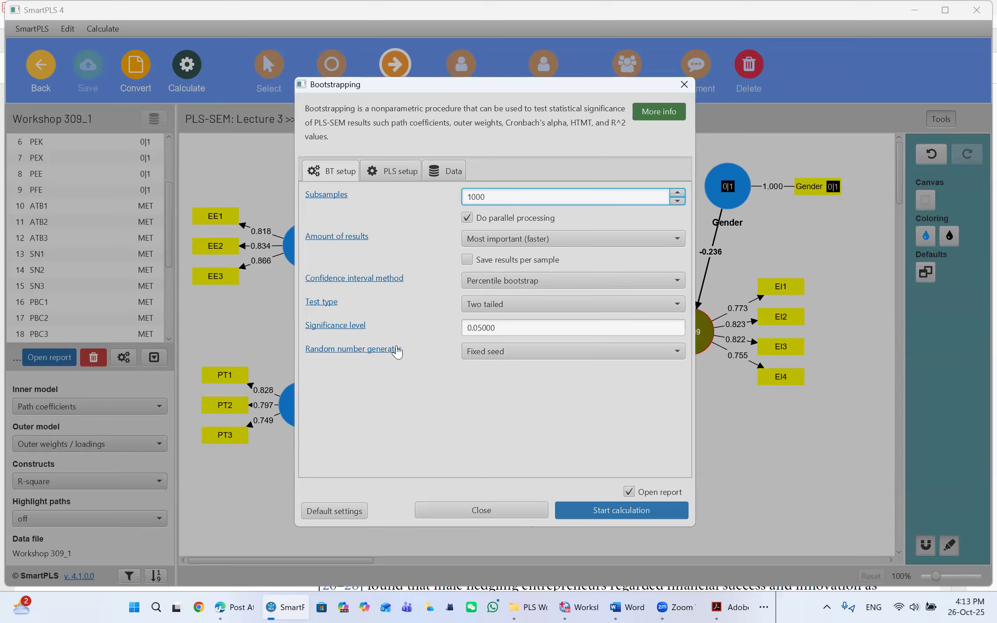
{"action": "left_click", "coordinate": [590, 519]}
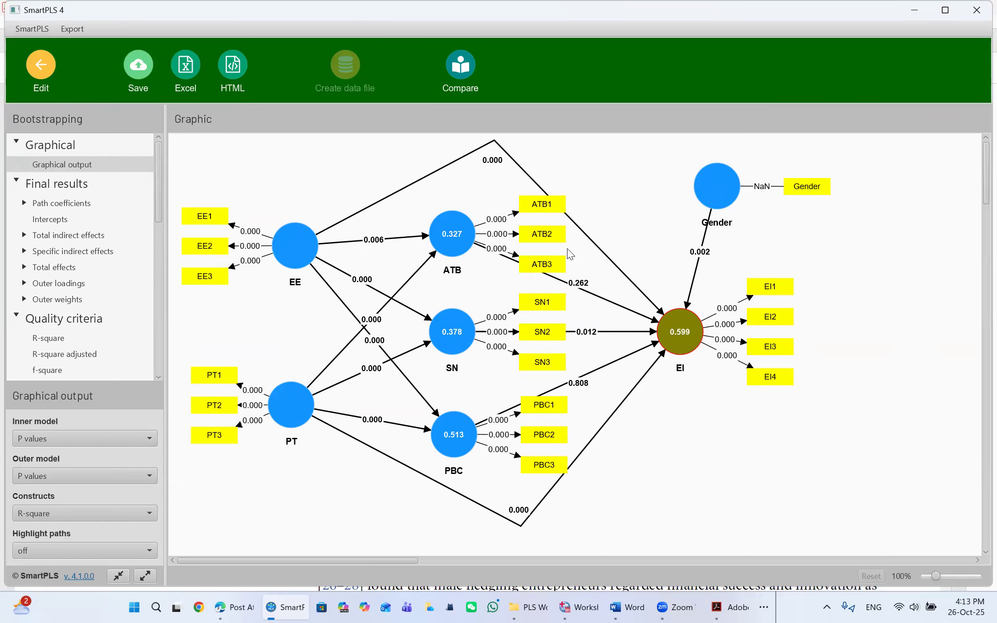
{"action": "mouse_move", "coordinate": [465, 220]}
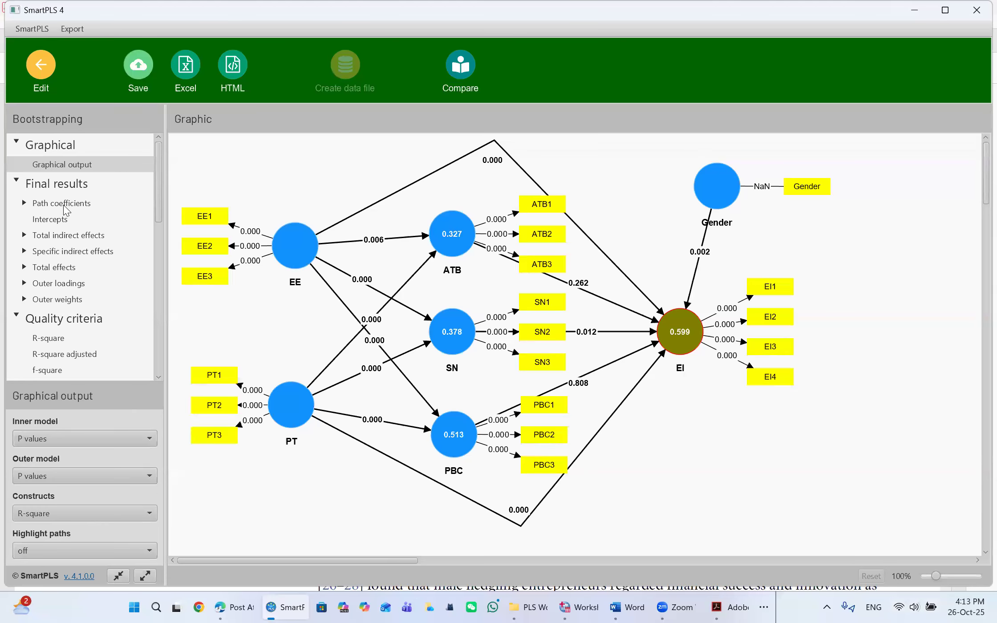
View the path coefficients' mean, STDEV, T values and p values, and examine the T statistic and P value of ATB -> EI
{"action": "left_click", "coordinate": [62, 203]}
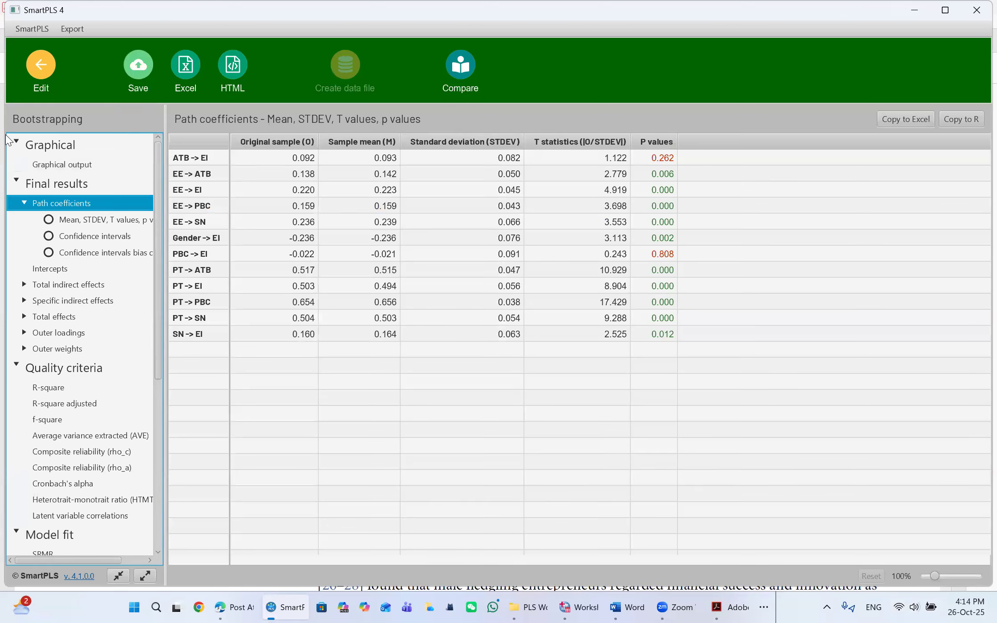
{"action": "left_click", "coordinate": [94, 221]}
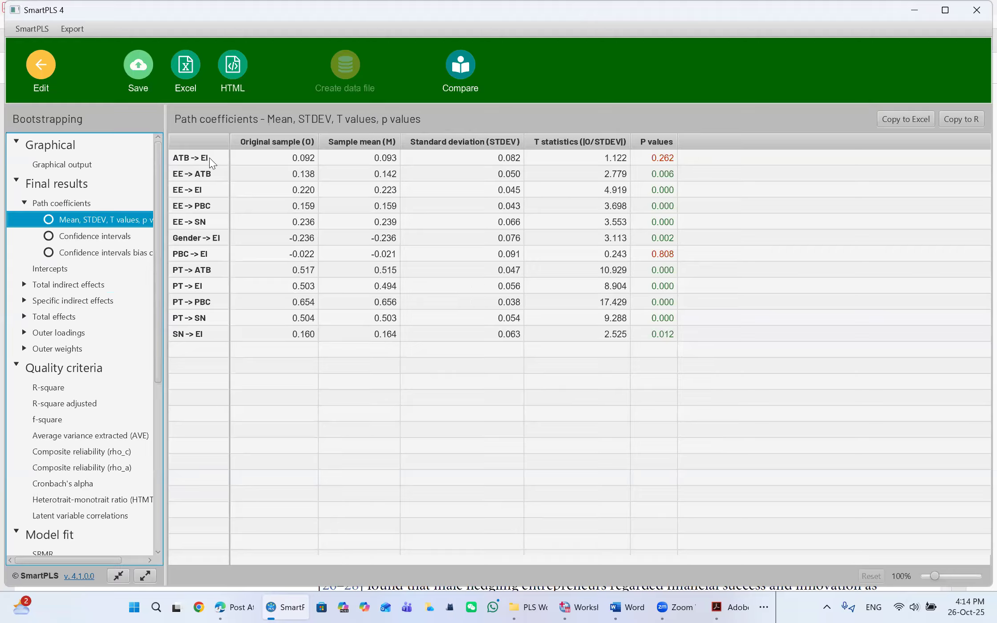
{"action": "left_click", "coordinate": [614, 166]}
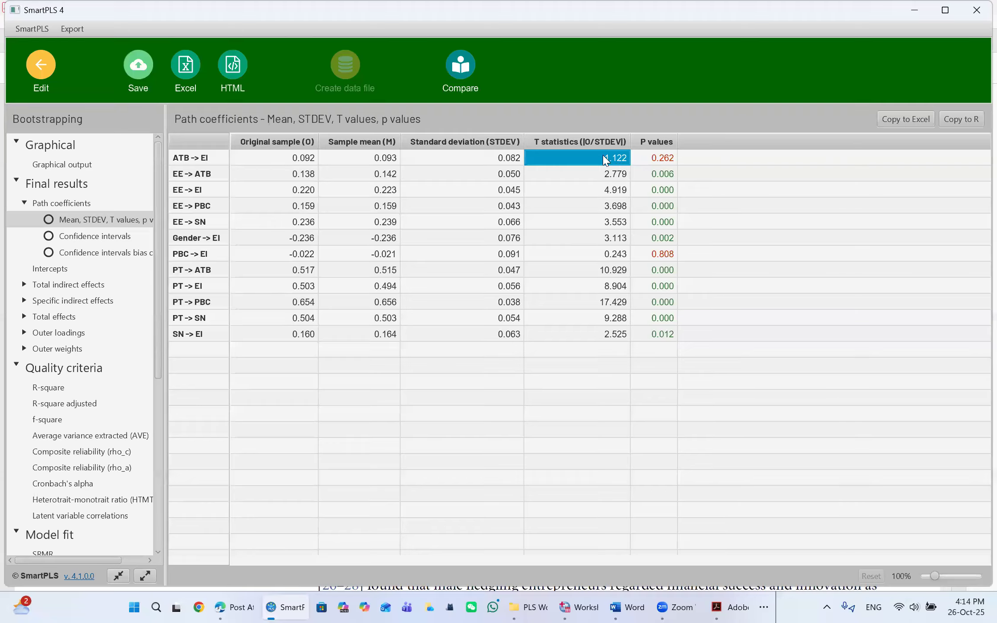
{"action": "left_click", "coordinate": [663, 158]}
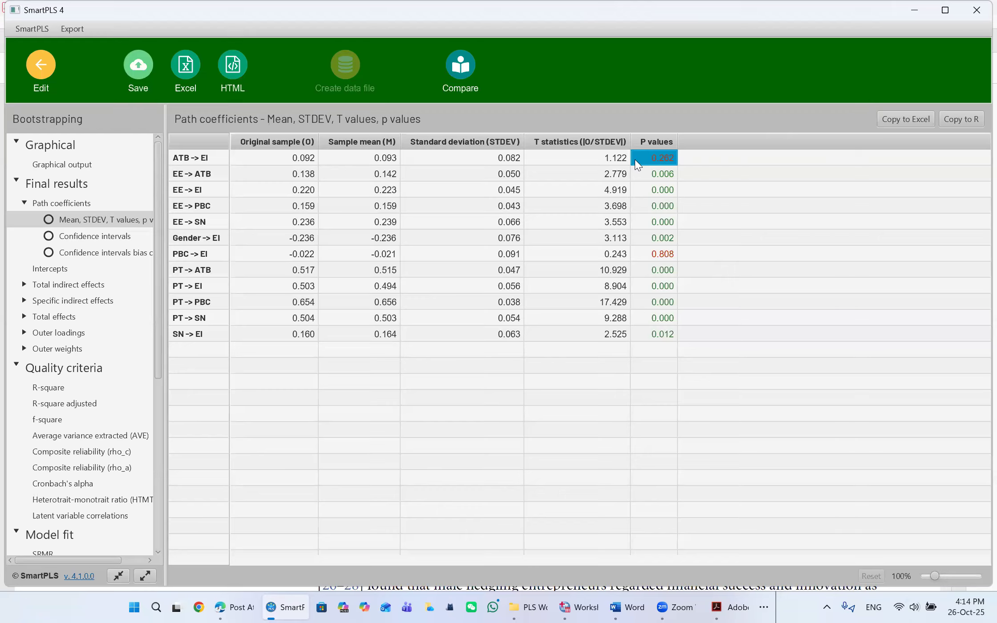
Examine the T statistic and original sample coefficient of the ATB -> EI path
{"action": "left_click", "coordinate": [596, 160]}
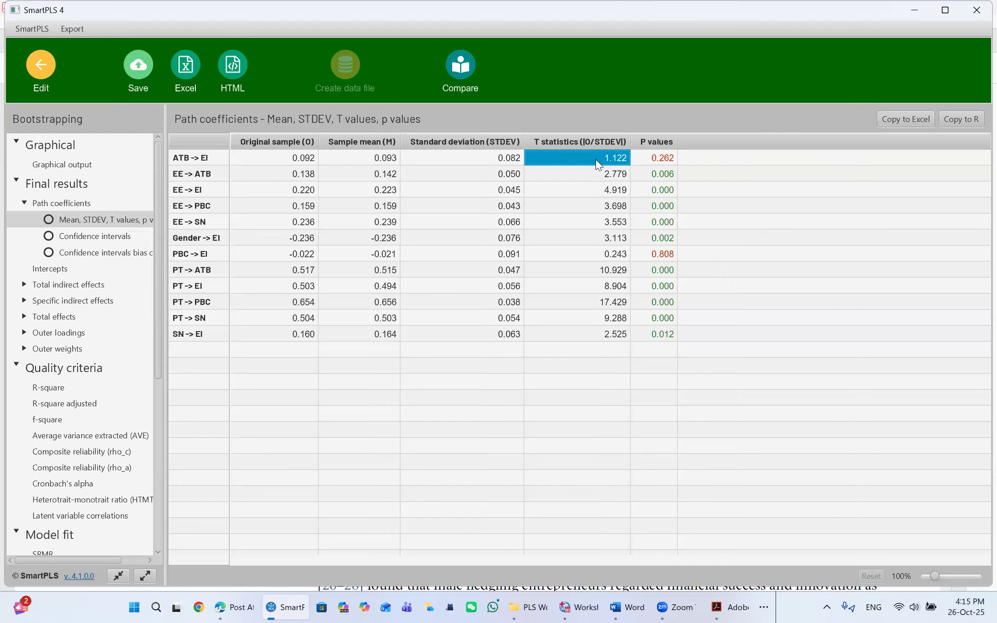
{"action": "left_click", "coordinate": [295, 160]}
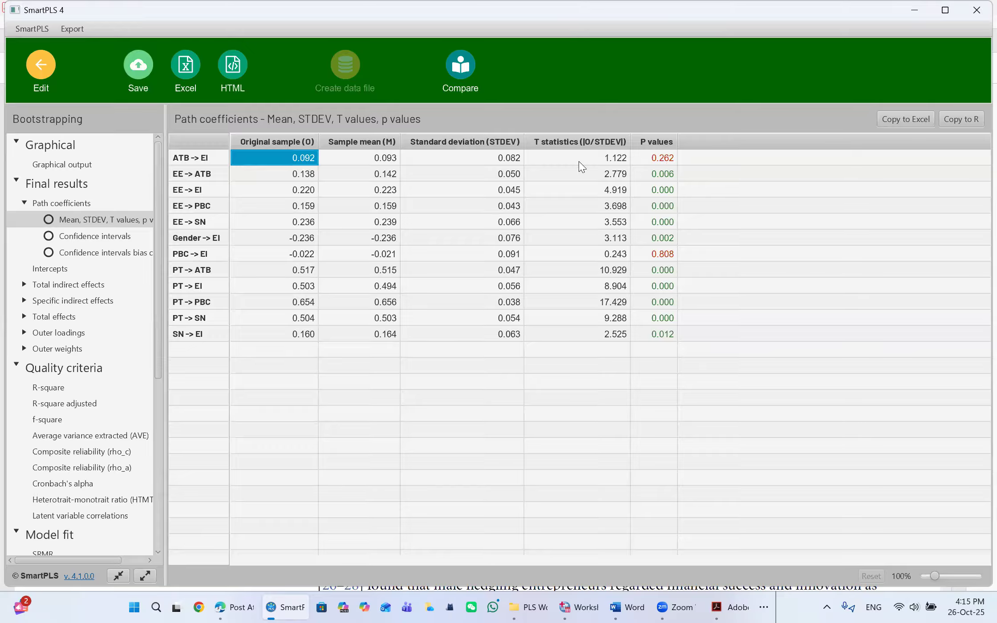
{"action": "left_click", "coordinate": [615, 160]}
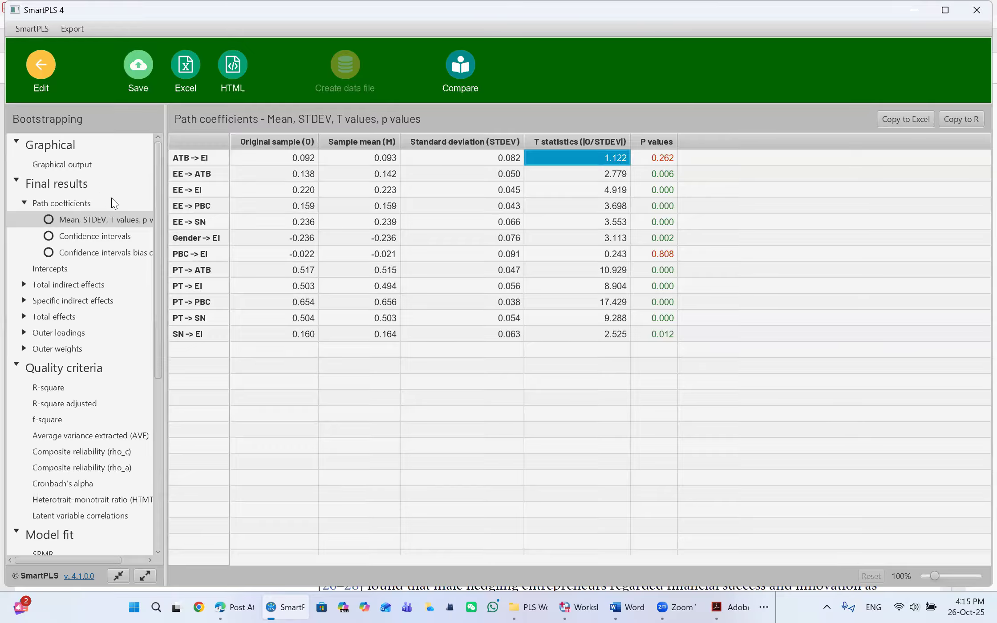
Examine the original sample, sample mean, standard deviation, T statistic and P value of the EE -> ATB path
{"action": "left_click", "coordinate": [186, 176]}
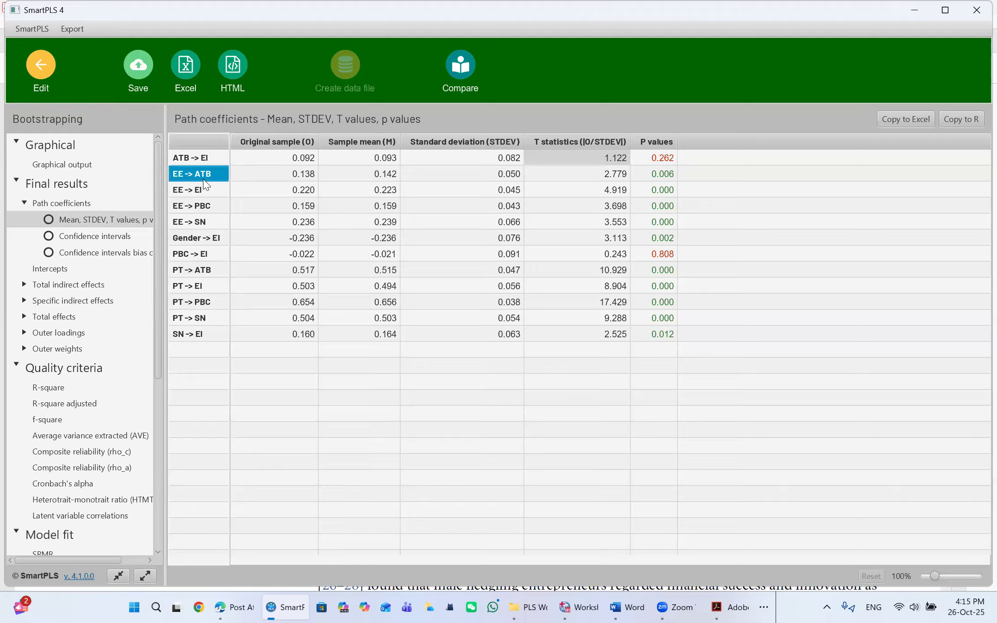
{"action": "left_click", "coordinate": [302, 178]}
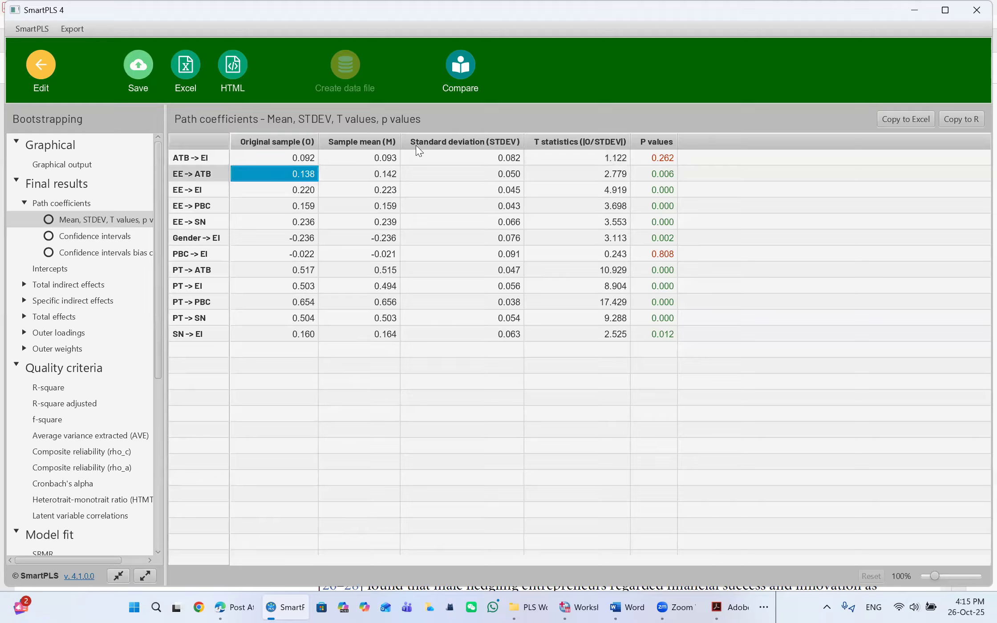
{"action": "left_click", "coordinate": [388, 178]}
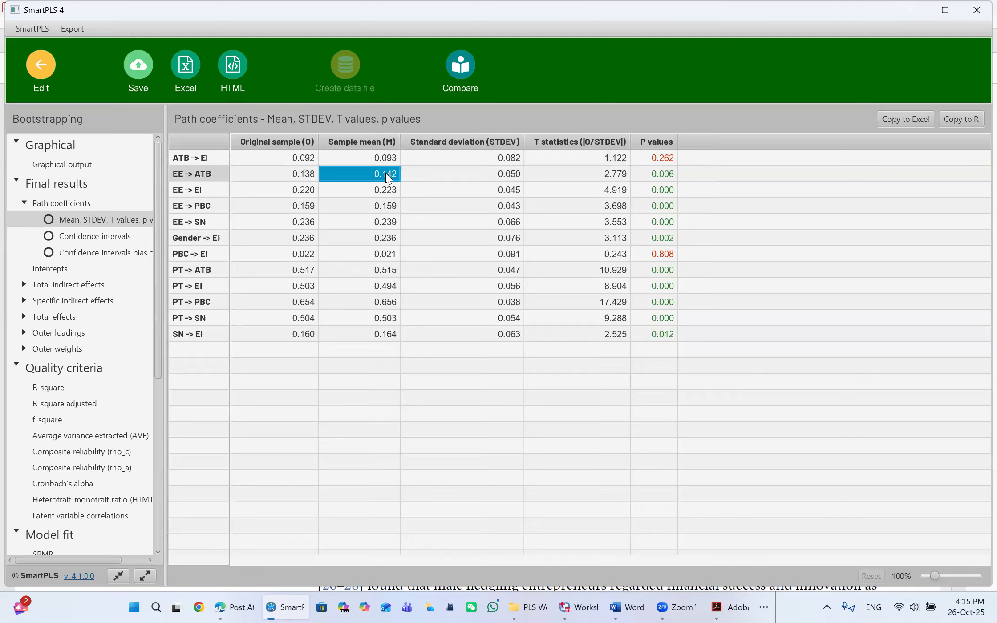
{"action": "left_click", "coordinate": [509, 179]}
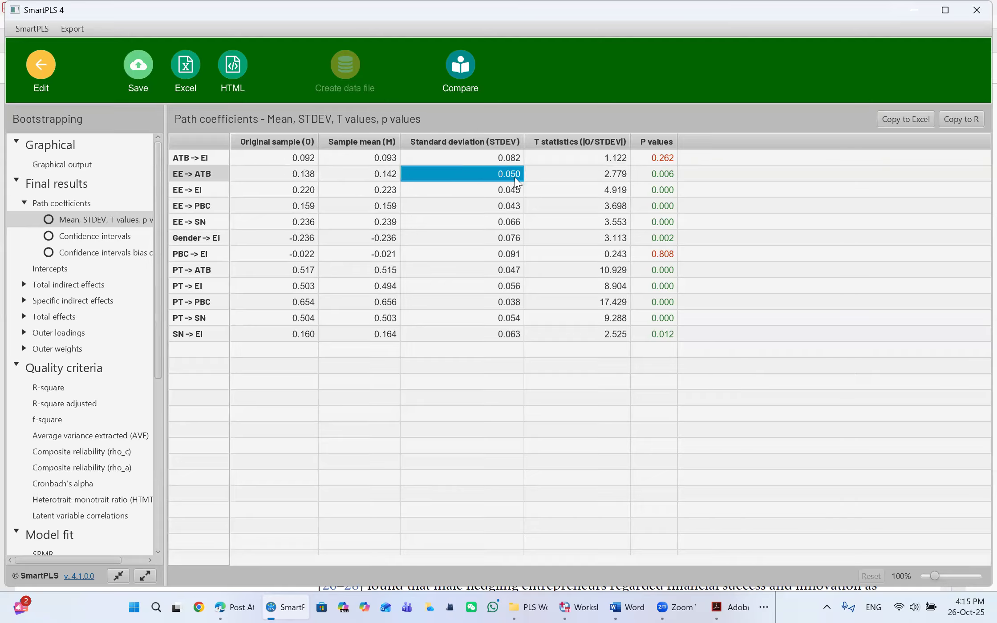
{"action": "left_click", "coordinate": [612, 177]}
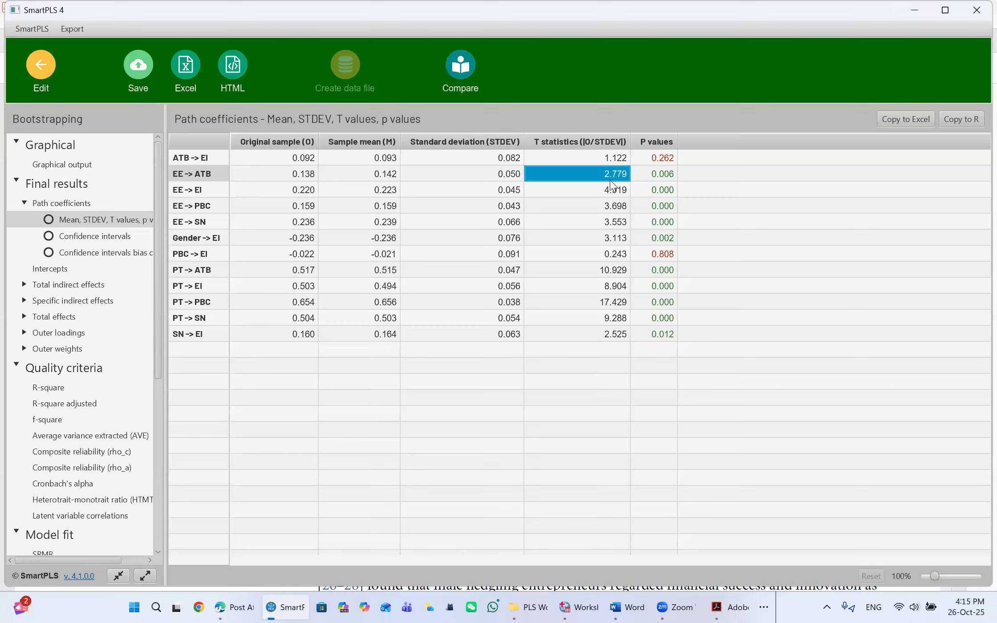
{"action": "left_click", "coordinate": [671, 177]}
{"action": "left_click", "coordinate": [638, 191]}
{"action": "left_click", "coordinate": [646, 176]}
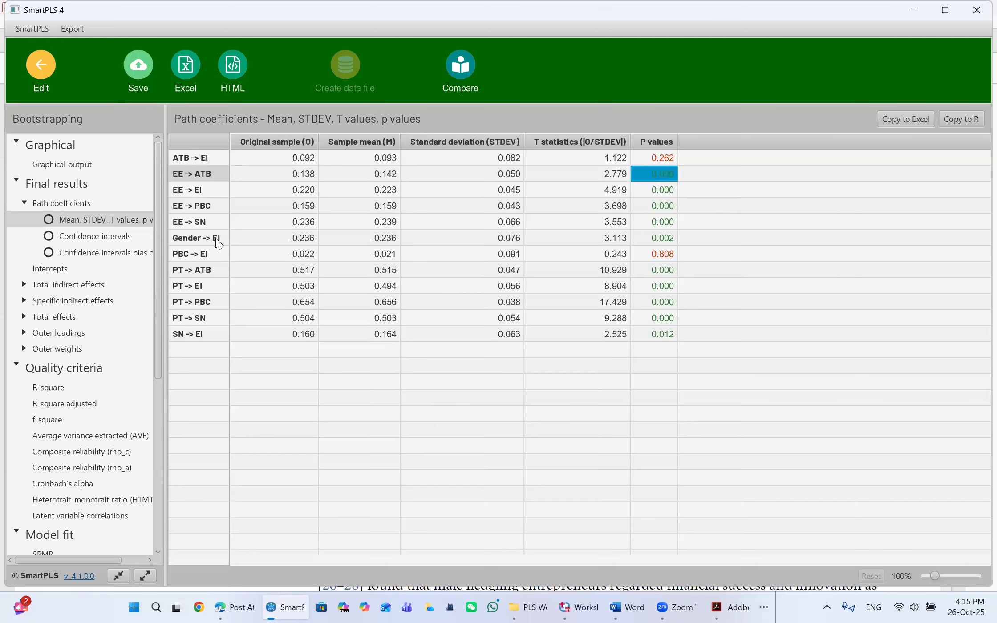
Examine the PBC -> EI path's P value and original sample coefficient alongside the Gender -> EI and ATB -> EI rows
{"action": "left_click", "coordinate": [496, 306]}
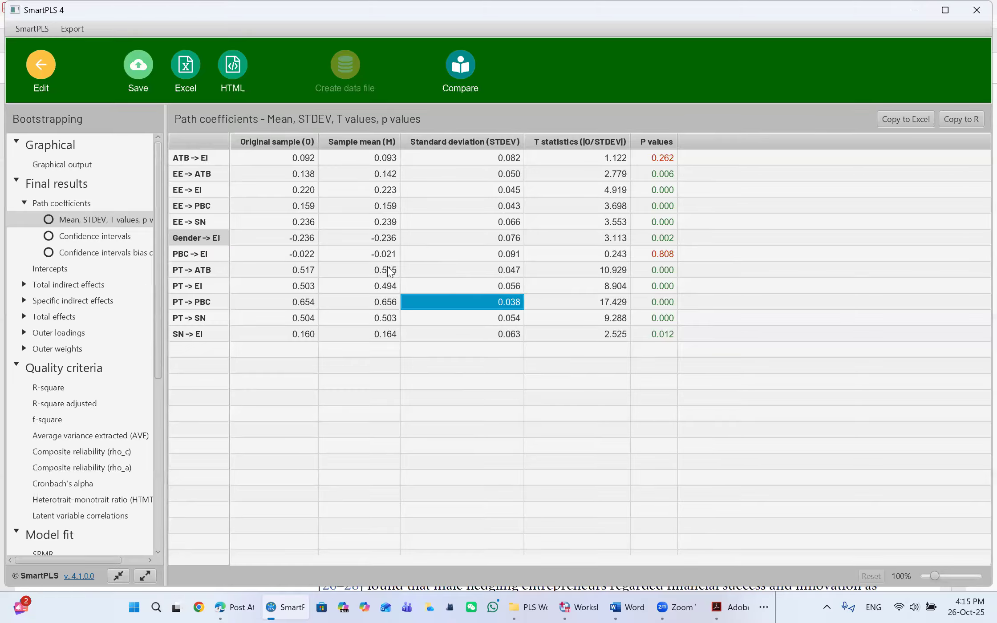
{"action": "left_click", "coordinate": [198, 251]}
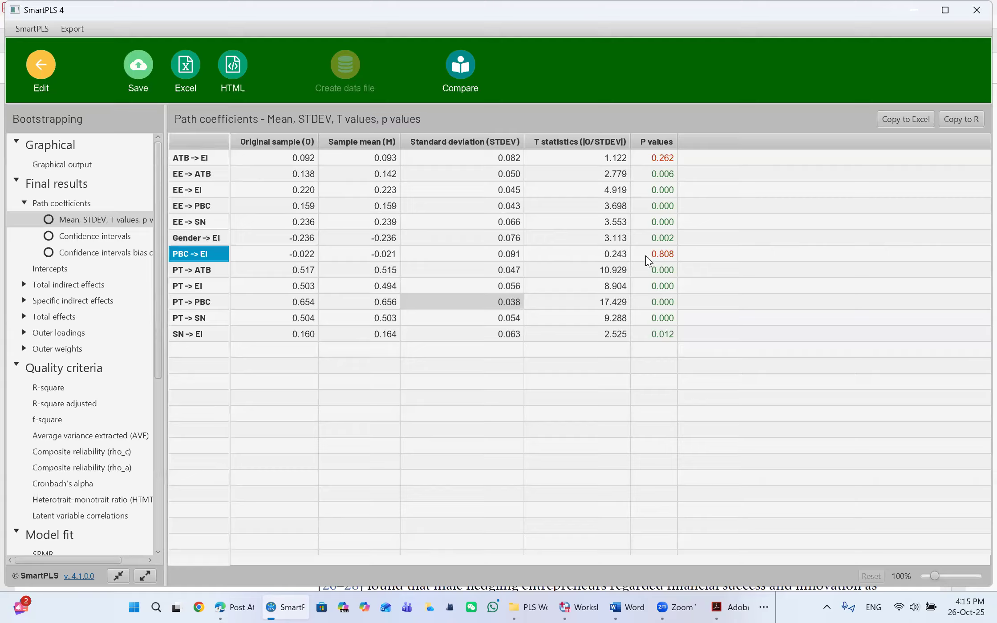
{"action": "left_click", "coordinate": [646, 256]}
{"action": "left_click", "coordinate": [198, 251]}
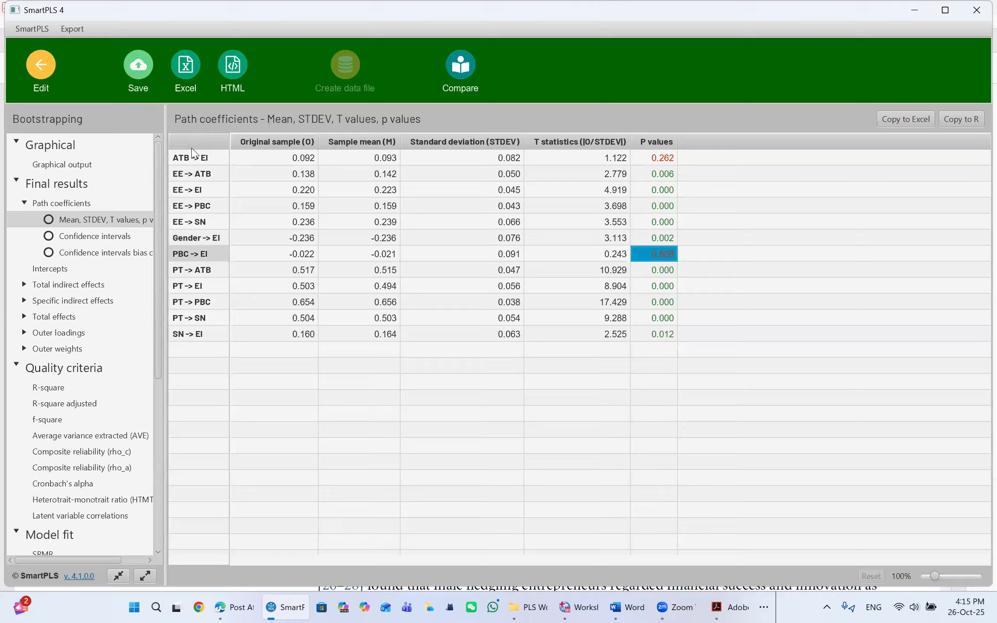
{"action": "left_click", "coordinate": [215, 135]}
{"action": "left_click", "coordinate": [187, 240]}
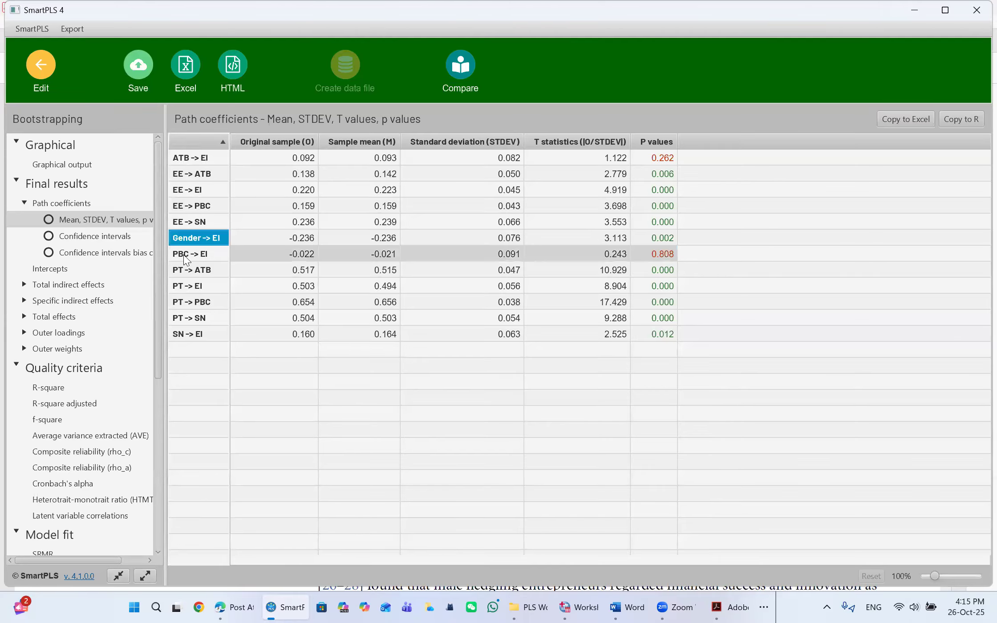
{"action": "left_click", "coordinate": [183, 255]}
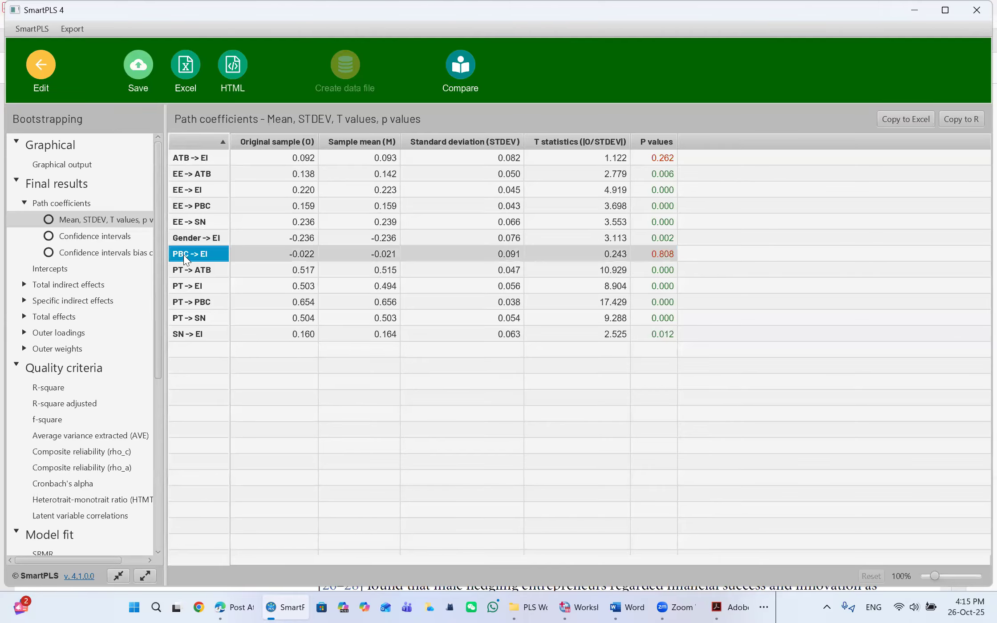
{"action": "left_click", "coordinate": [655, 257]}
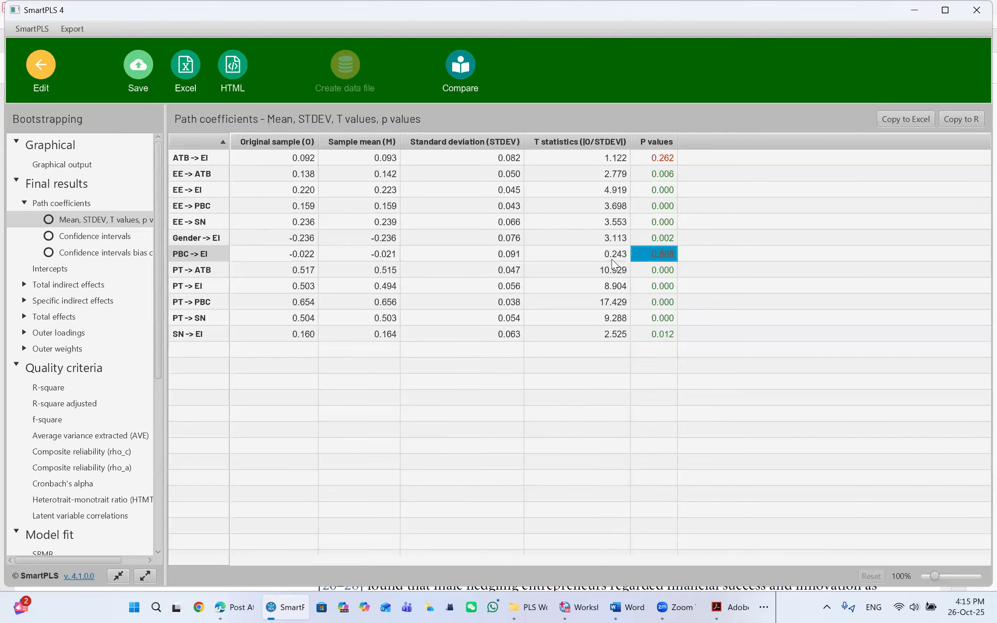
{"action": "left_click", "coordinate": [200, 255]}
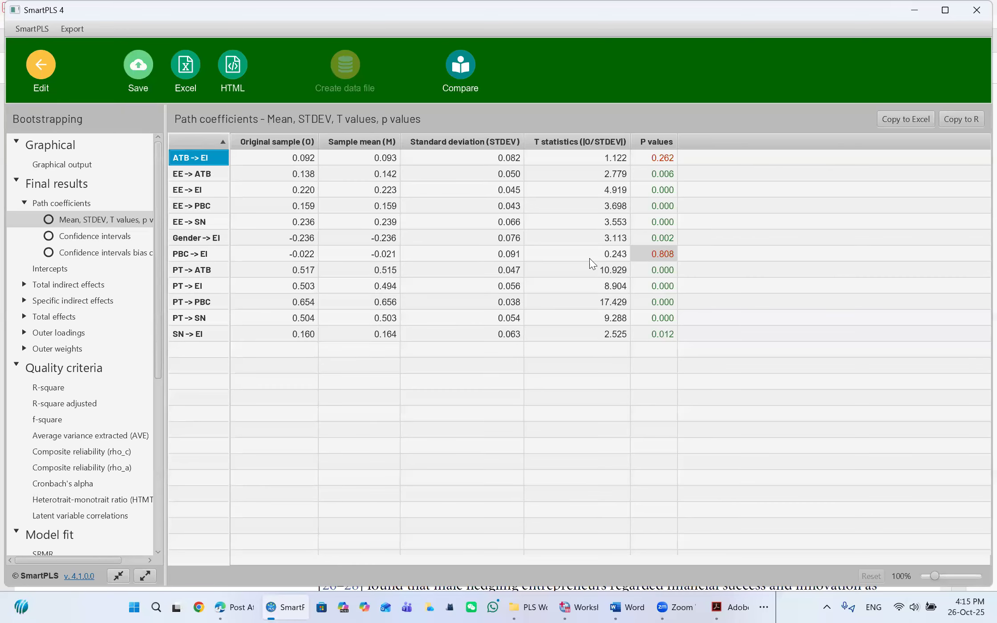
{"action": "left_click", "coordinate": [655, 254]}
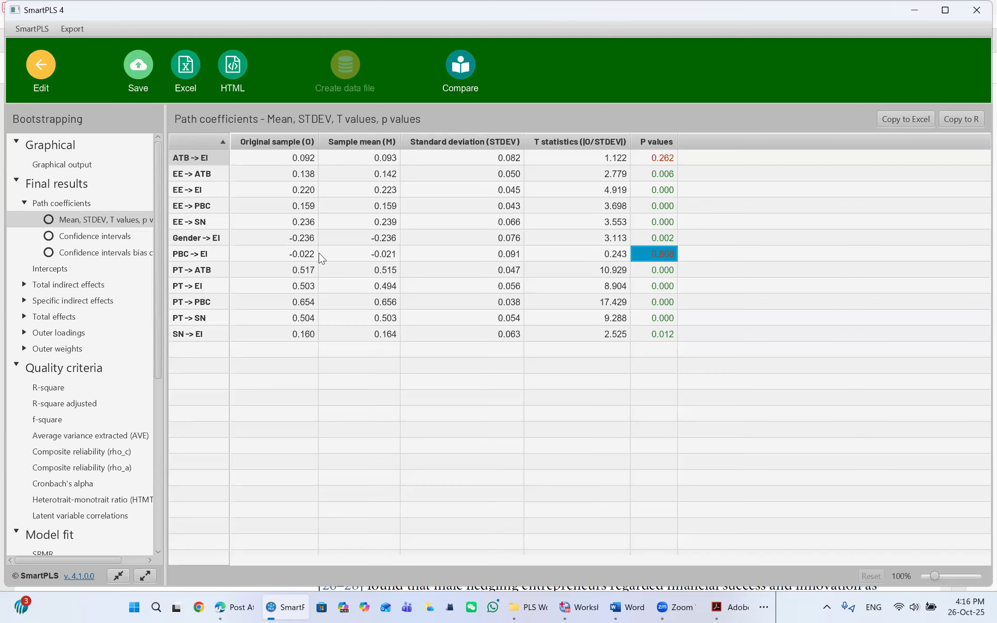
{"action": "left_click", "coordinate": [302, 255]}
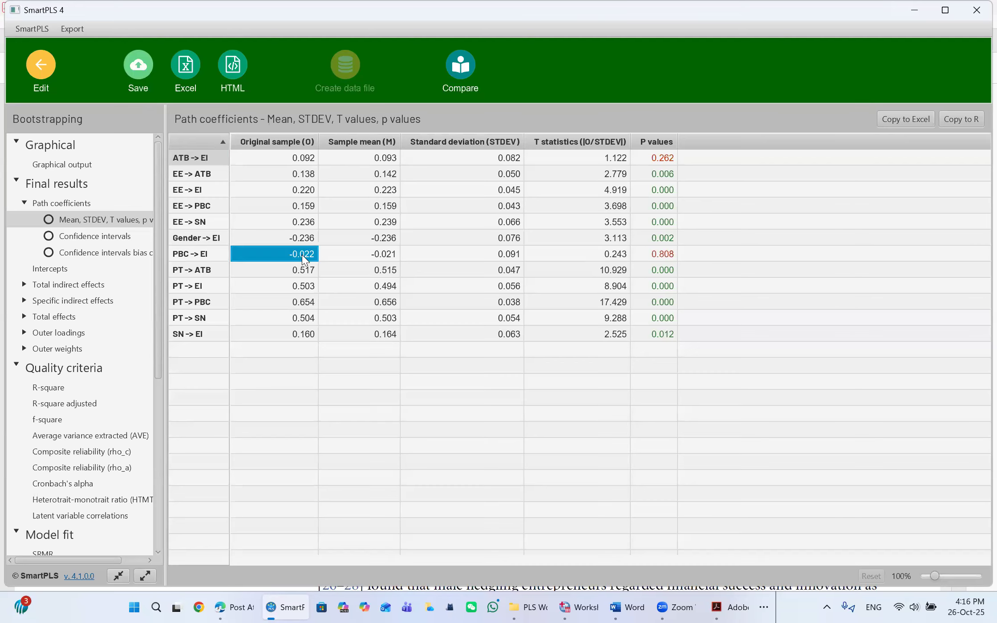
Recheck ATB -> EI's coefficient, P value and T statistic, and copy the path coefficients table in Excel format
{"action": "left_click", "coordinate": [293, 160]}
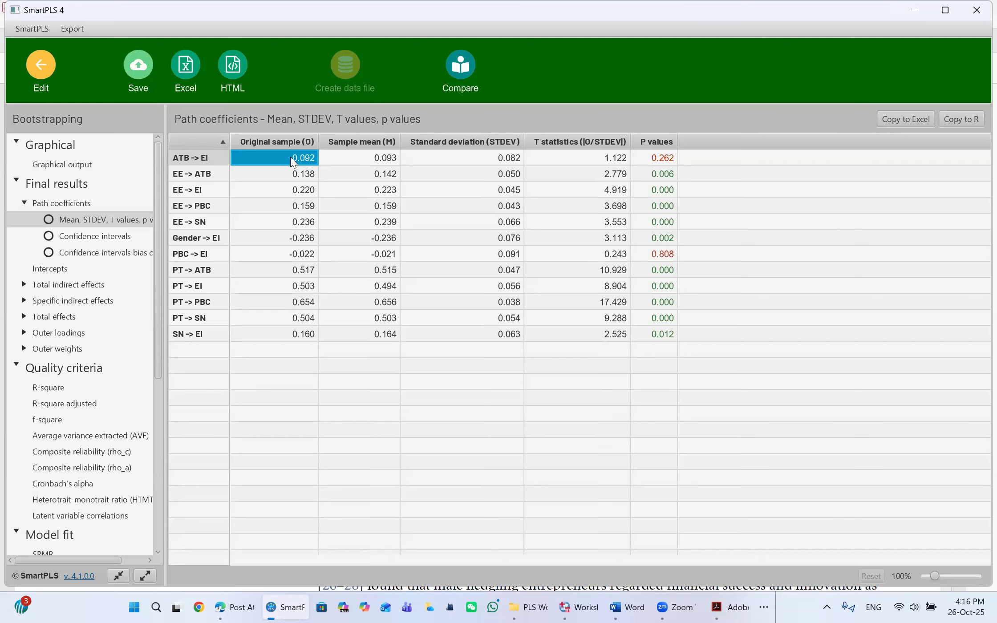
{"action": "left_click", "coordinate": [648, 158]}
{"action": "left_click", "coordinate": [596, 159]}
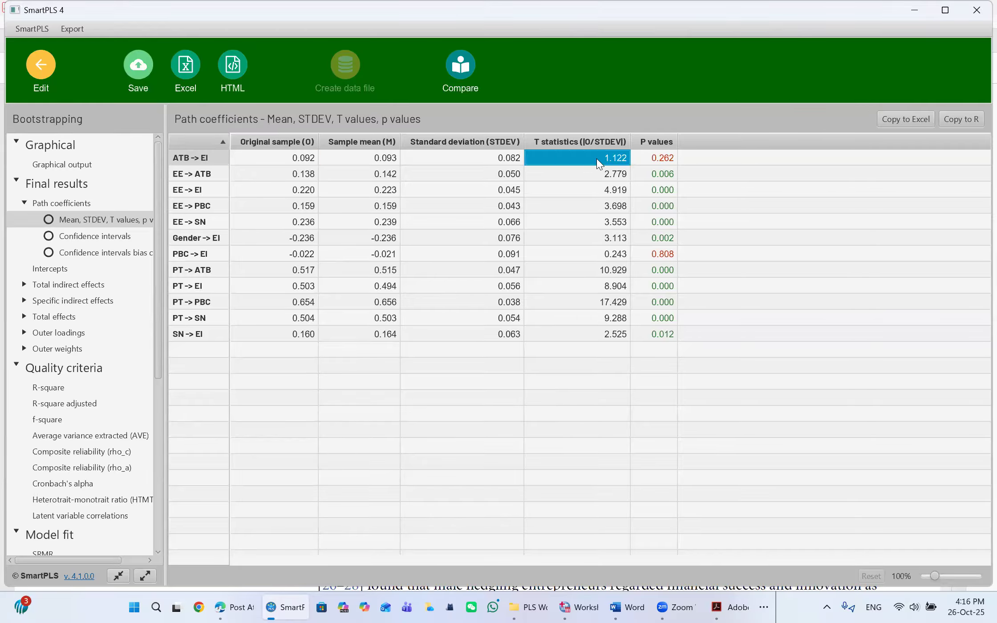
{"action": "left_click", "coordinate": [903, 120]}
{"action": "mouse_move", "coordinate": [667, 608]}
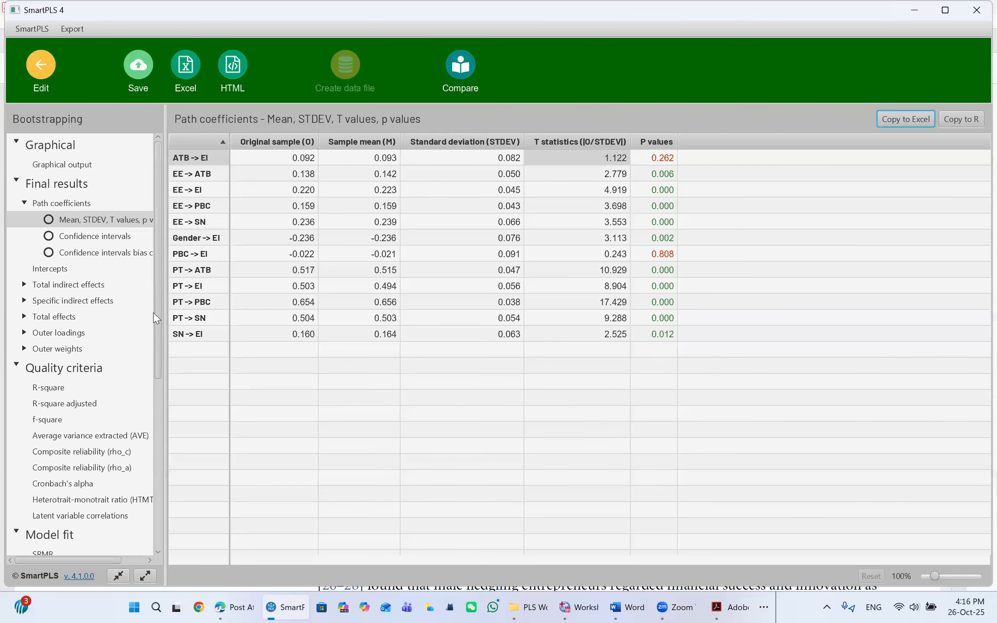
View the path coefficients' confidence intervals and bias-corrected confidence intervals, and widen the results list to show the full entry names
{"action": "left_click", "coordinate": [75, 238]}
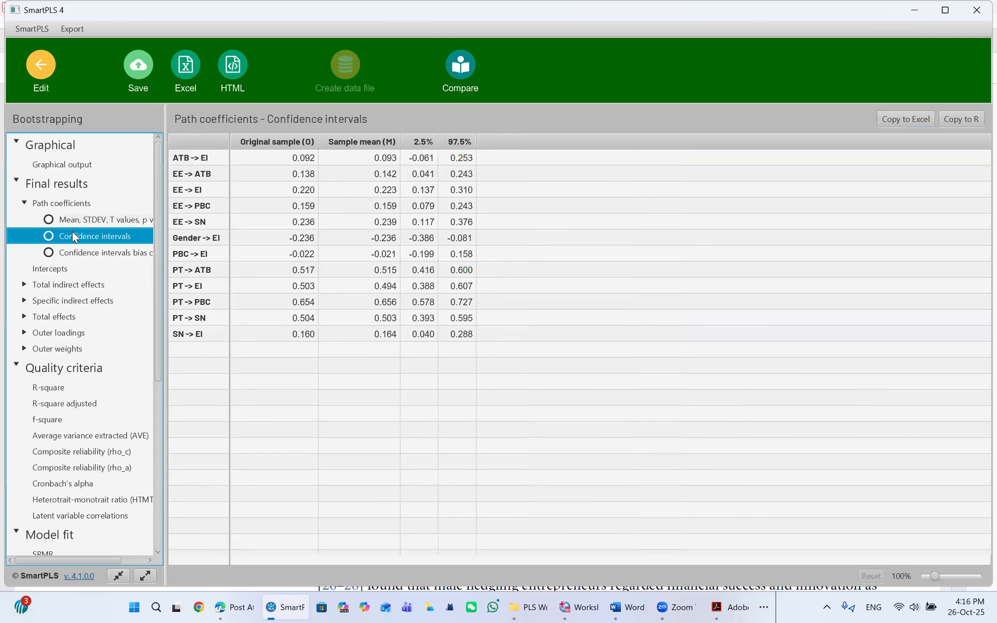
{"action": "left_click", "coordinate": [80, 258]}
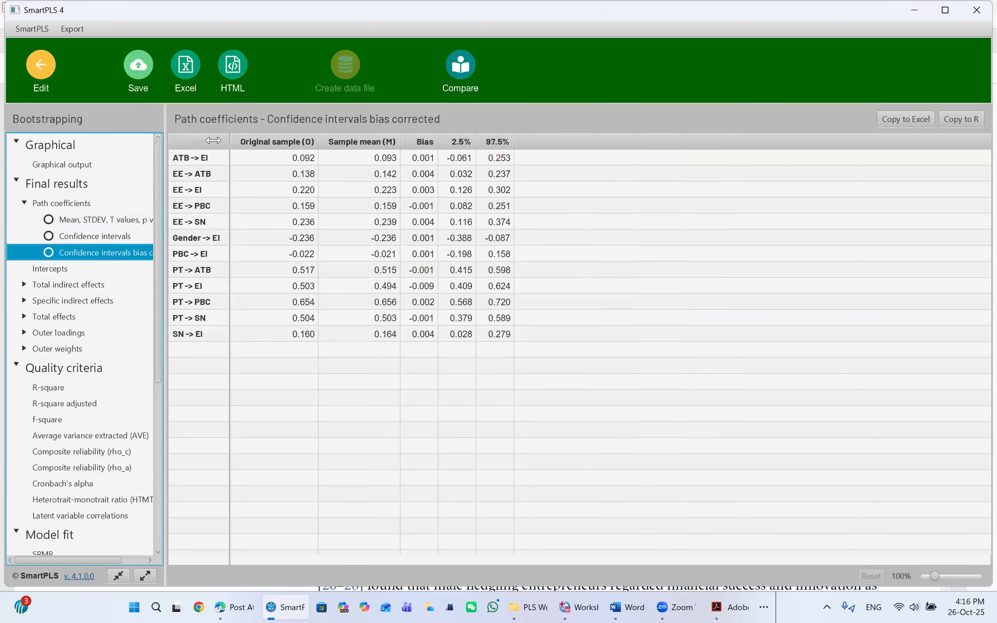
{"action": "left_click_drag", "start_coordinate": [165, 142], "coordinate": [175, 142]}
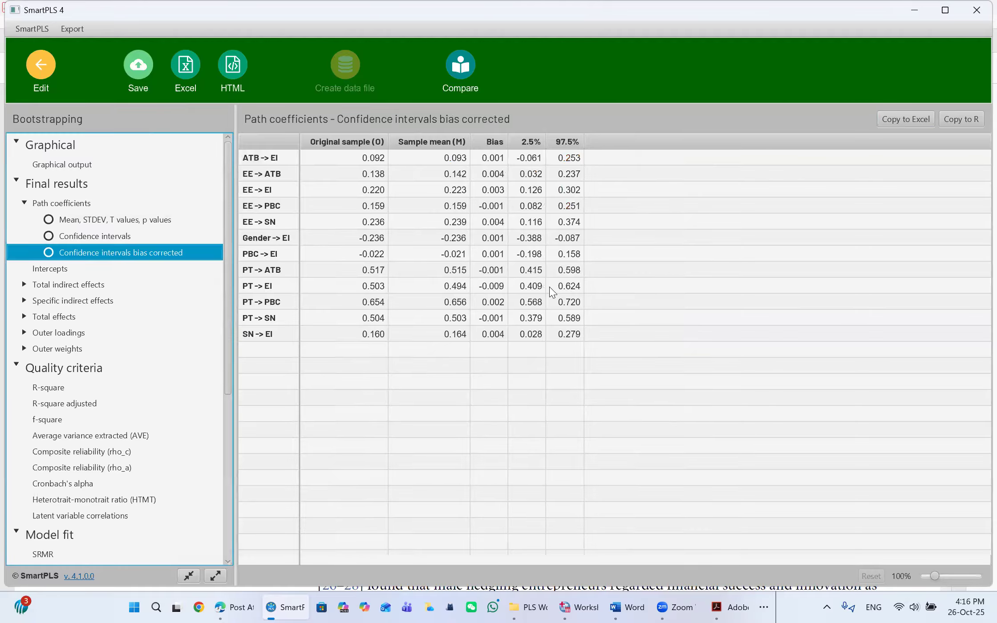
Compare the bias-corrected 2.5% and 97.5% limits with the path coefficients' mean, STDEV, T values and p values
{"action": "left_click", "coordinate": [138, 223]}
{"action": "left_click", "coordinate": [112, 252]}
{"action": "left_click_drag", "start_coordinate": [530, 141], "coordinate": [573, 180]}
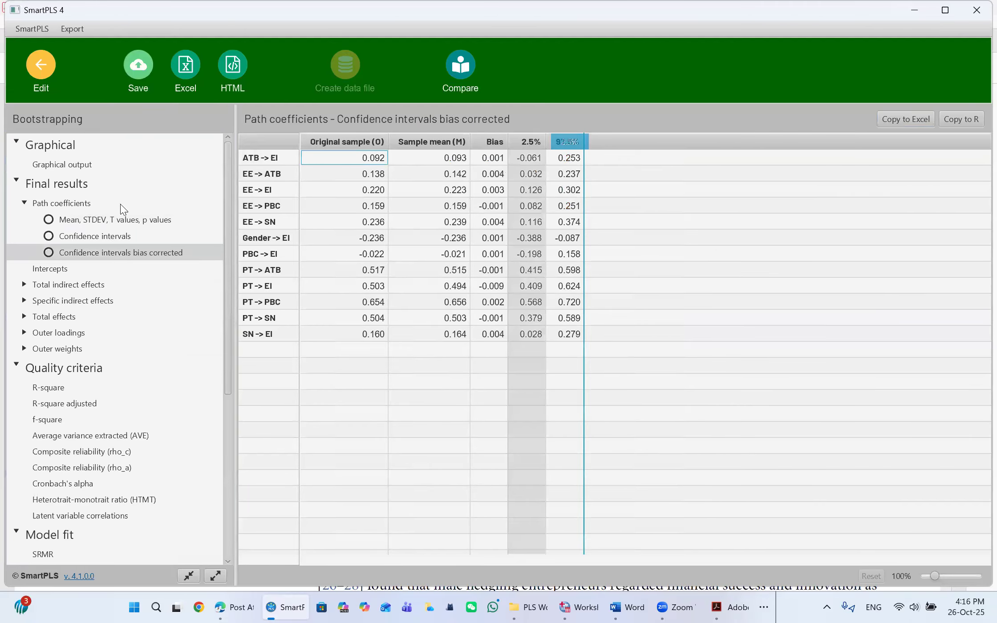
{"action": "left_click_drag", "start_coordinate": [162, 170], "coordinate": [120, 204]}
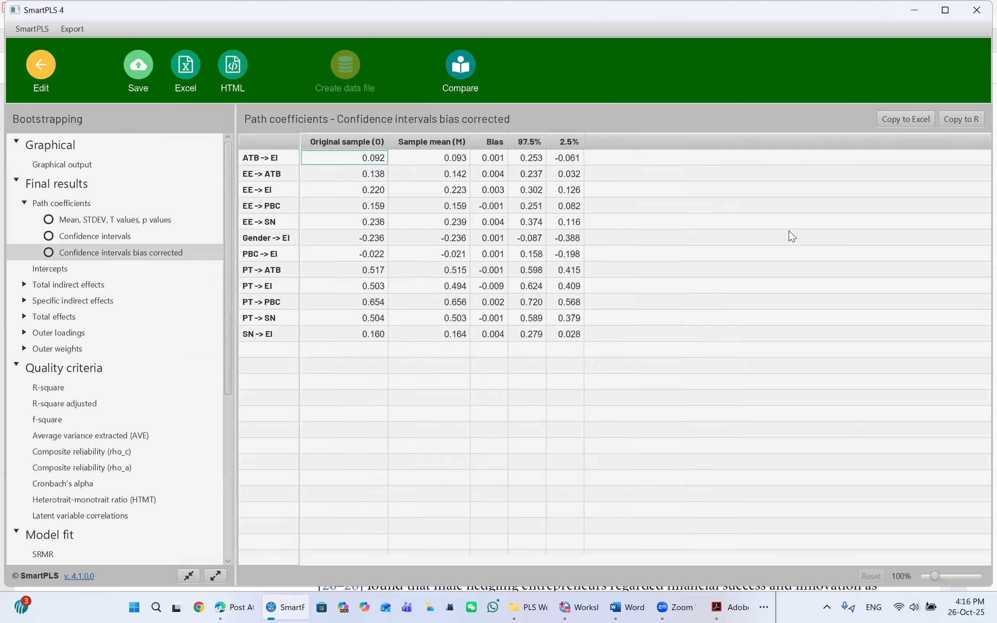
{"action": "key", "text": "Up"}
{"action": "key", "text": "Up"}
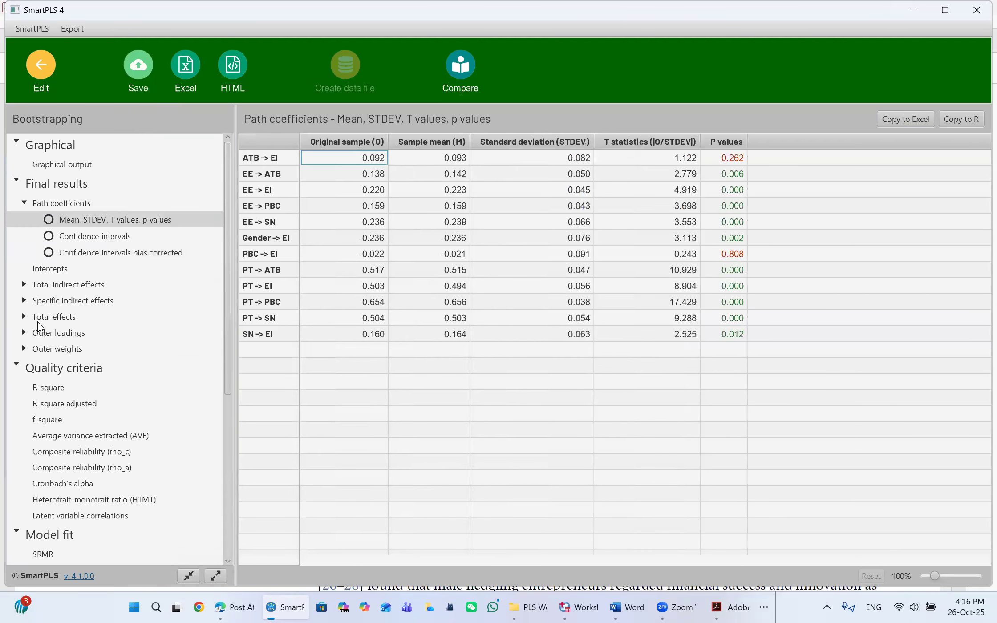
View the total indirect effects, check the paths in the model diagram, and reopen the bootstrapping report
{"action": "left_click", "coordinate": [58, 288]}
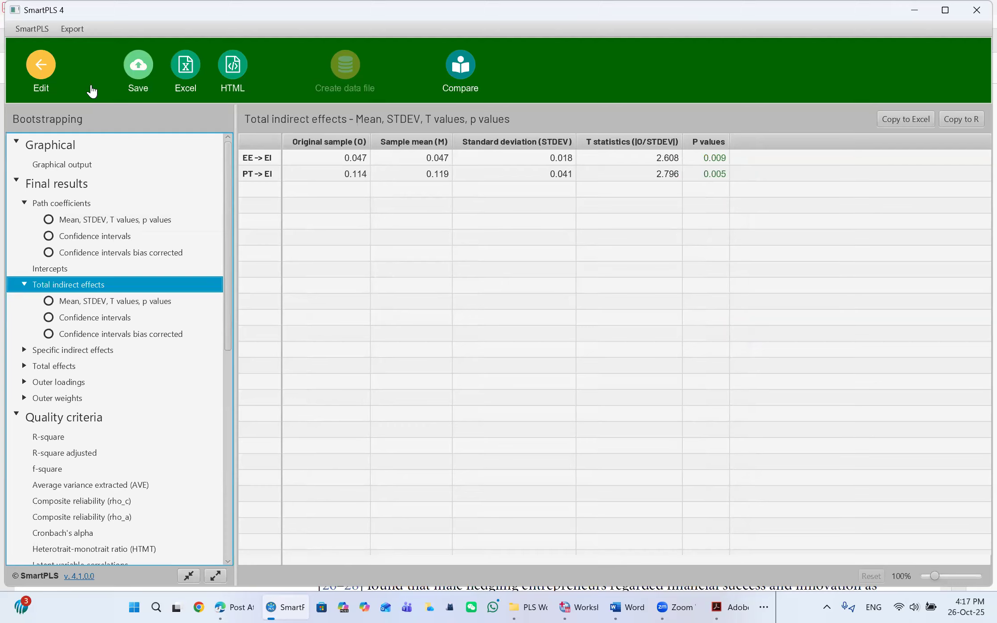
{"action": "left_click", "coordinate": [40, 66]}
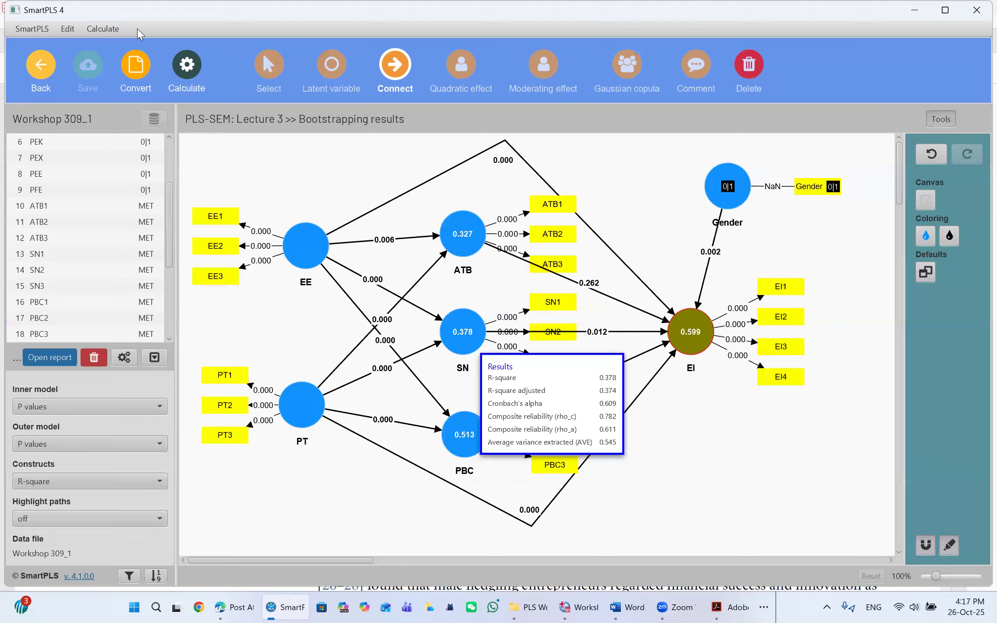
{"action": "left_click", "coordinate": [44, 361]}
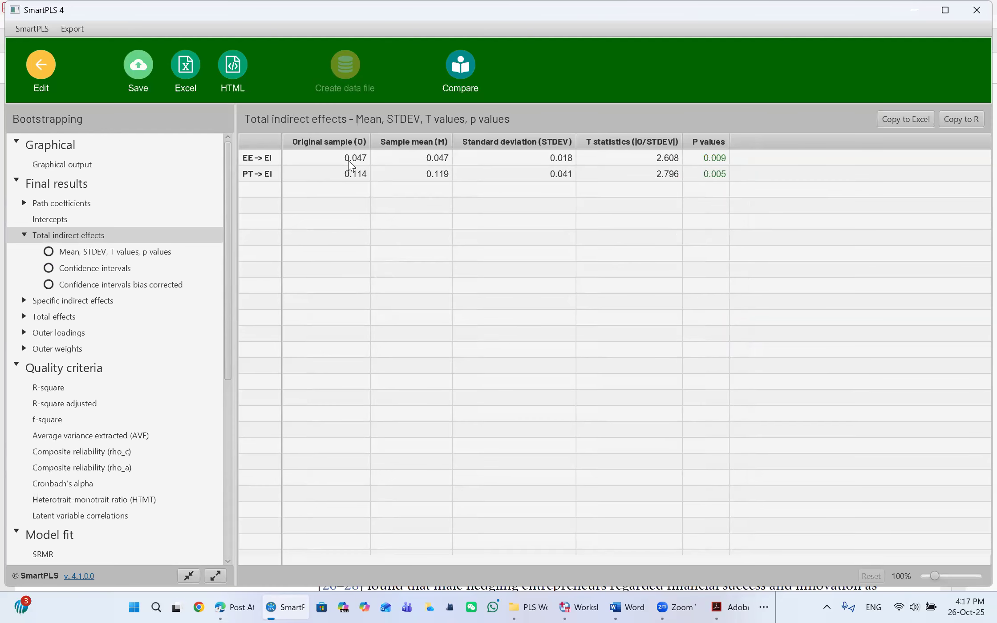
Examine the T statistics and P values of the total indirect effects EE -> EI and PT -> EI
{"action": "left_click", "coordinate": [638, 163]}
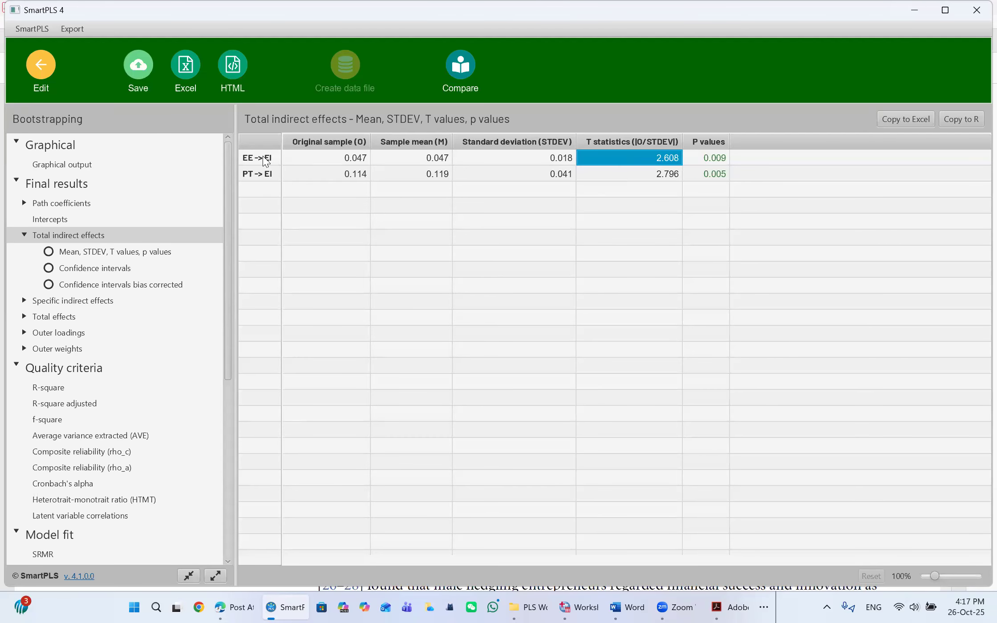
{"action": "key", "text": "Home"}
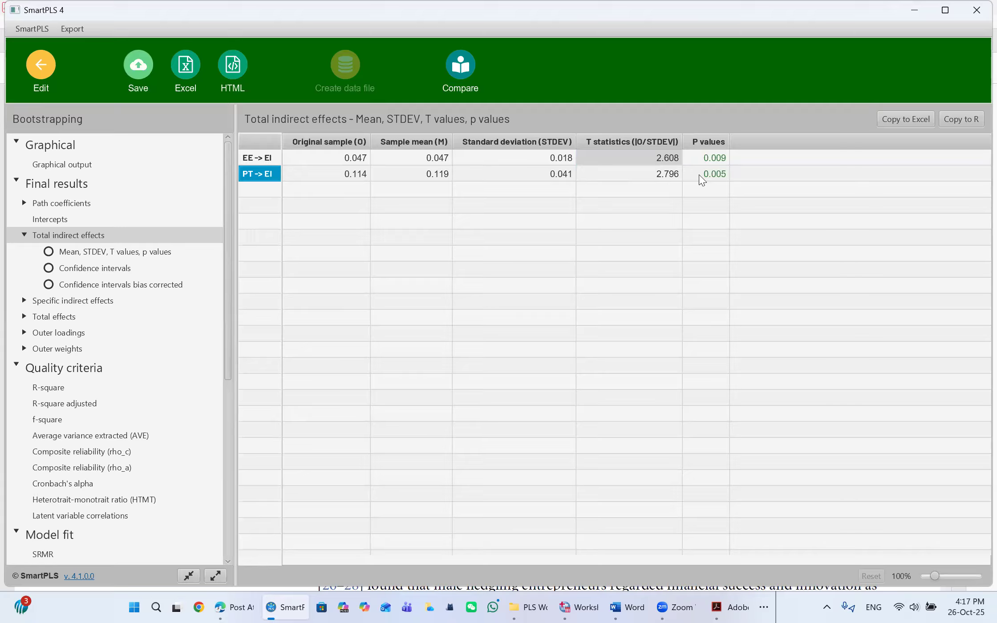
{"action": "left_click", "coordinate": [641, 177]}
{"action": "left_click", "coordinate": [642, 158]}
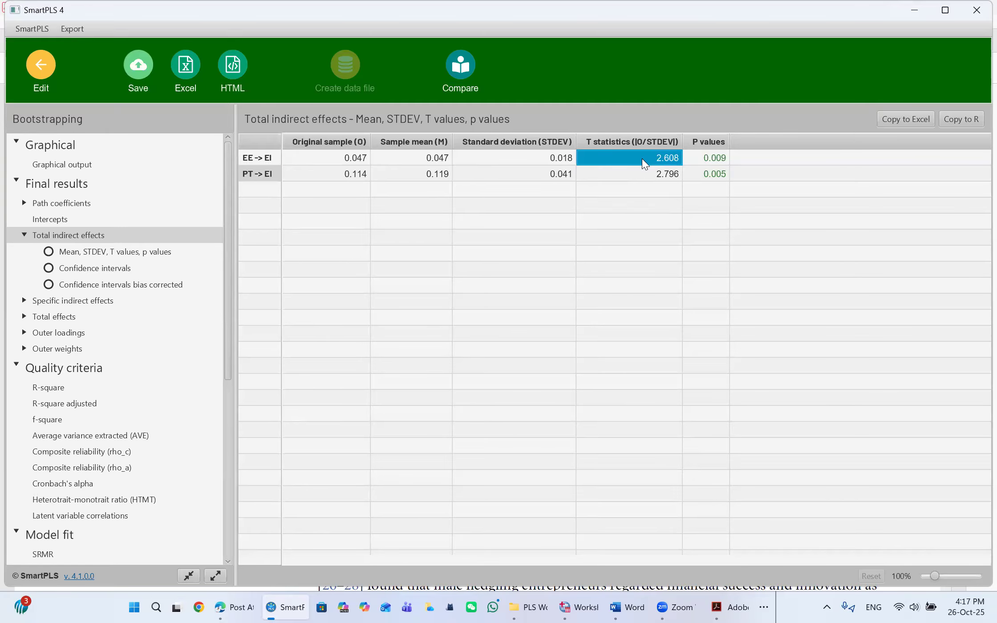
{"action": "left_click", "coordinate": [704, 163]}
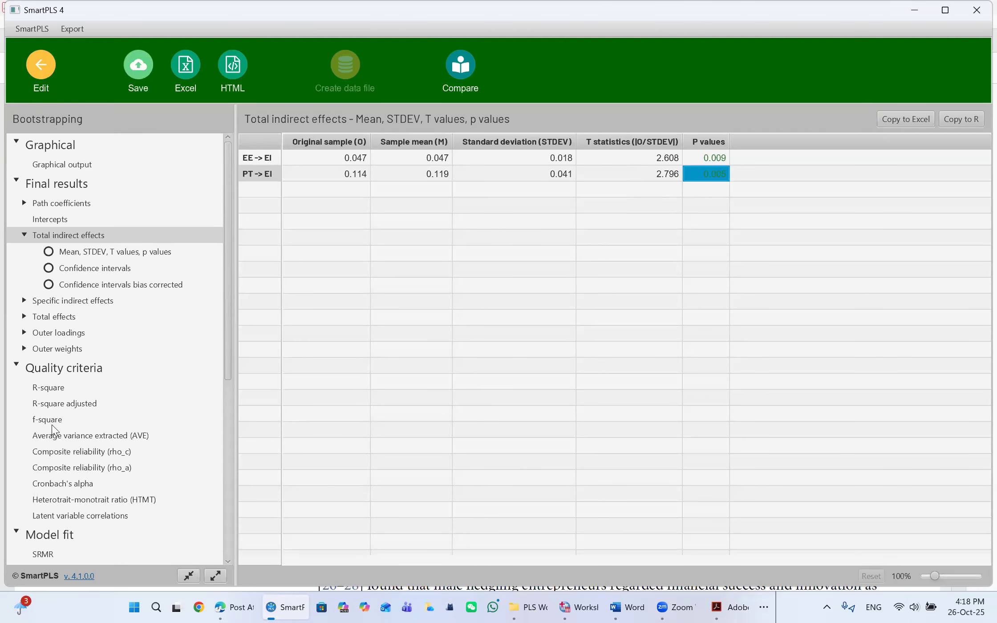
Examine the specific indirect effects' original sample and P values, and view their bias-corrected confidence intervals
{"action": "left_click", "coordinate": [66, 300]}
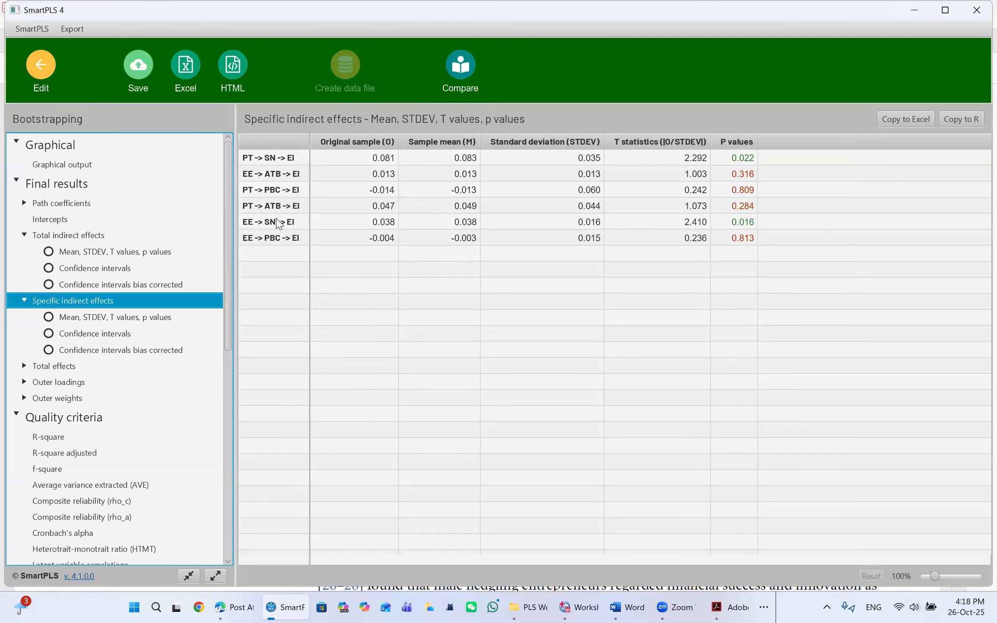
{"action": "left_click", "coordinate": [736, 222]}
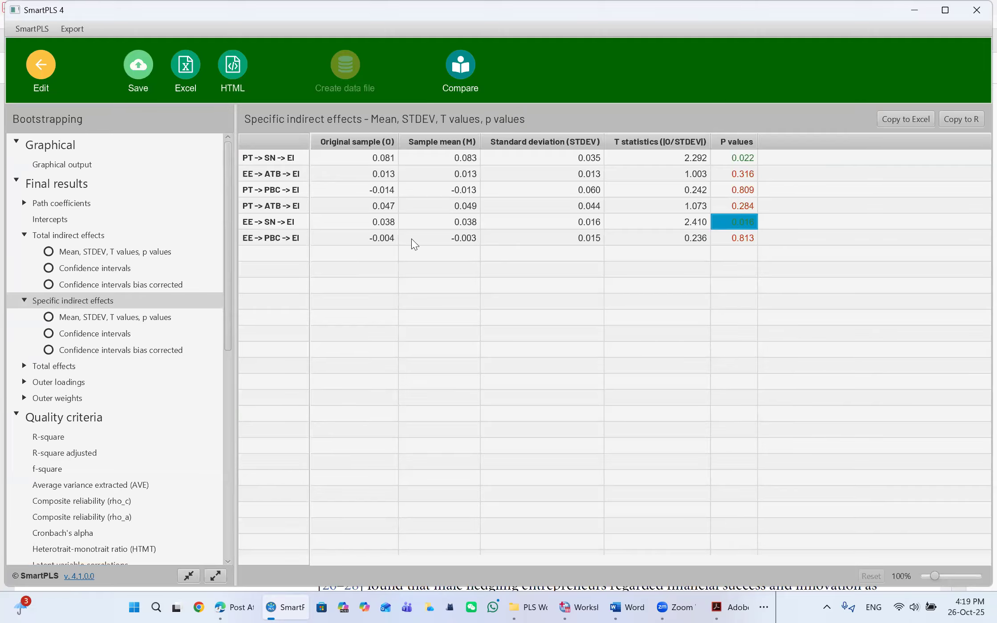
{"action": "left_click", "coordinate": [380, 240]}
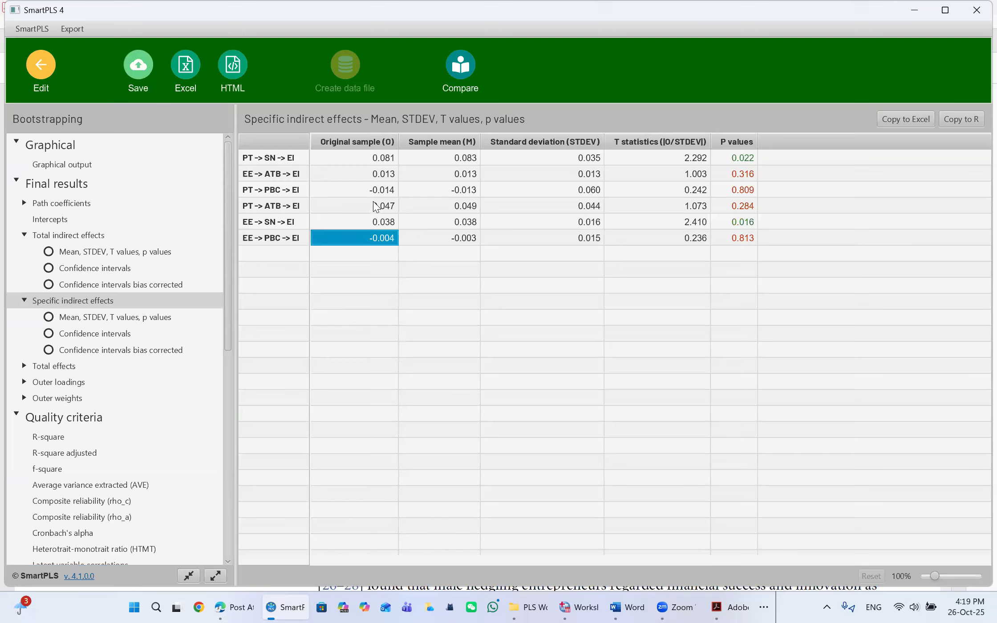
{"action": "left_click", "coordinate": [375, 190]}
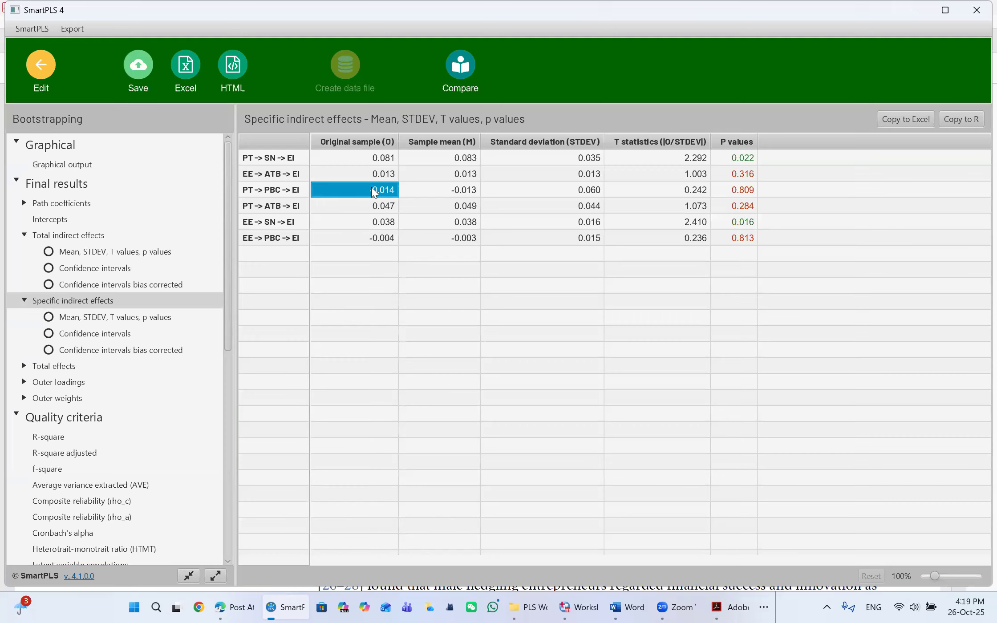
{"action": "left_click", "coordinate": [377, 239]}
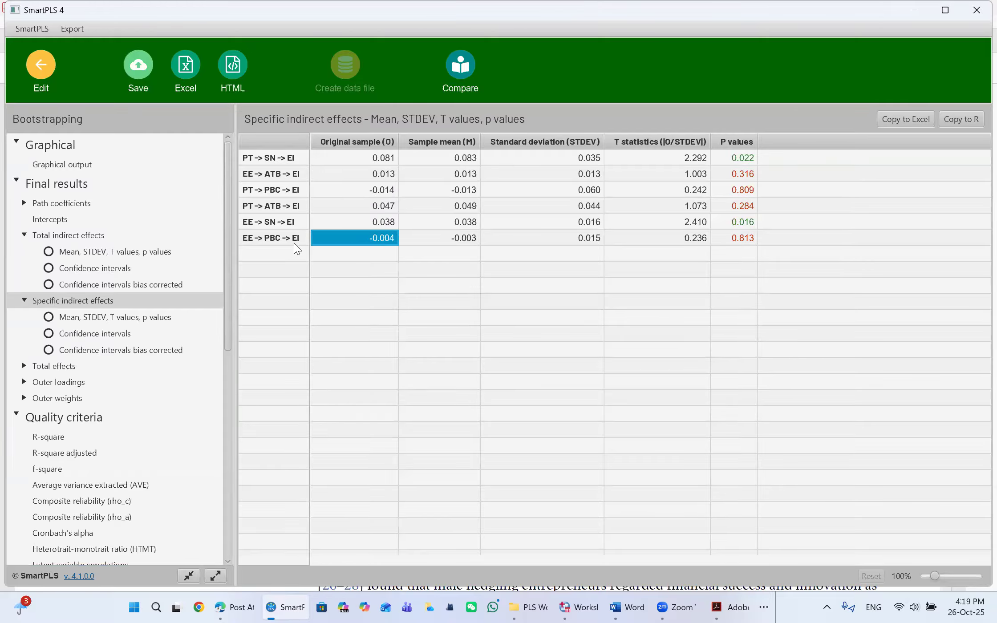
{"action": "left_click", "coordinate": [377, 208]}
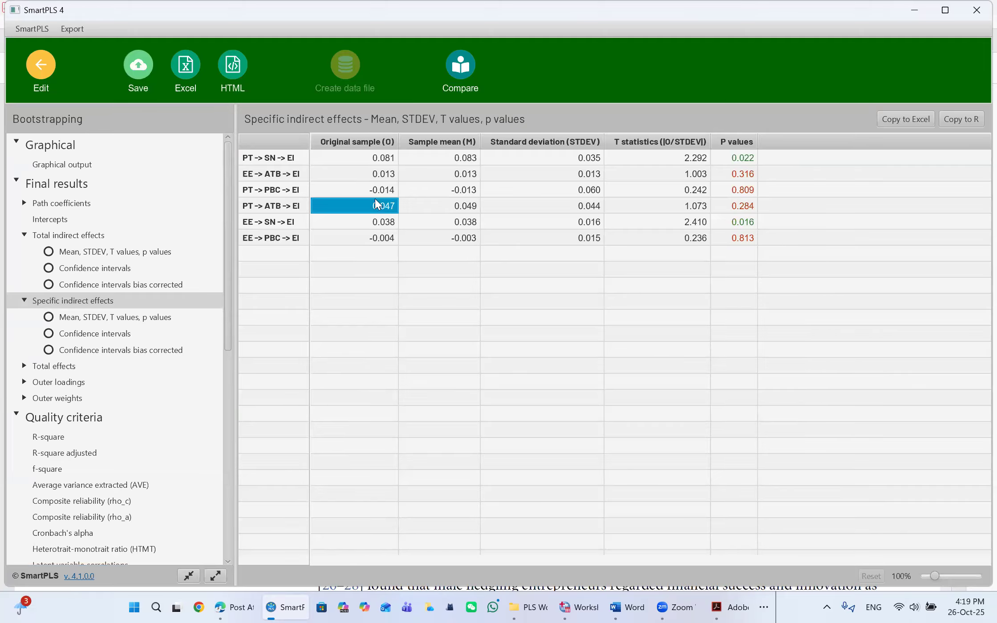
{"action": "left_click", "coordinate": [374, 174]}
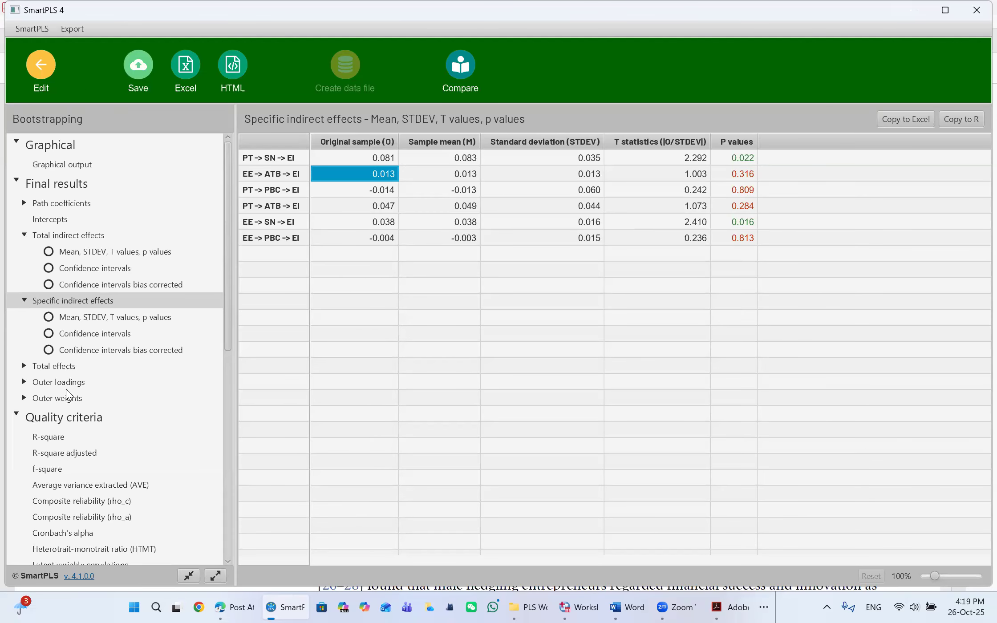
{"action": "left_click", "coordinate": [99, 352]}
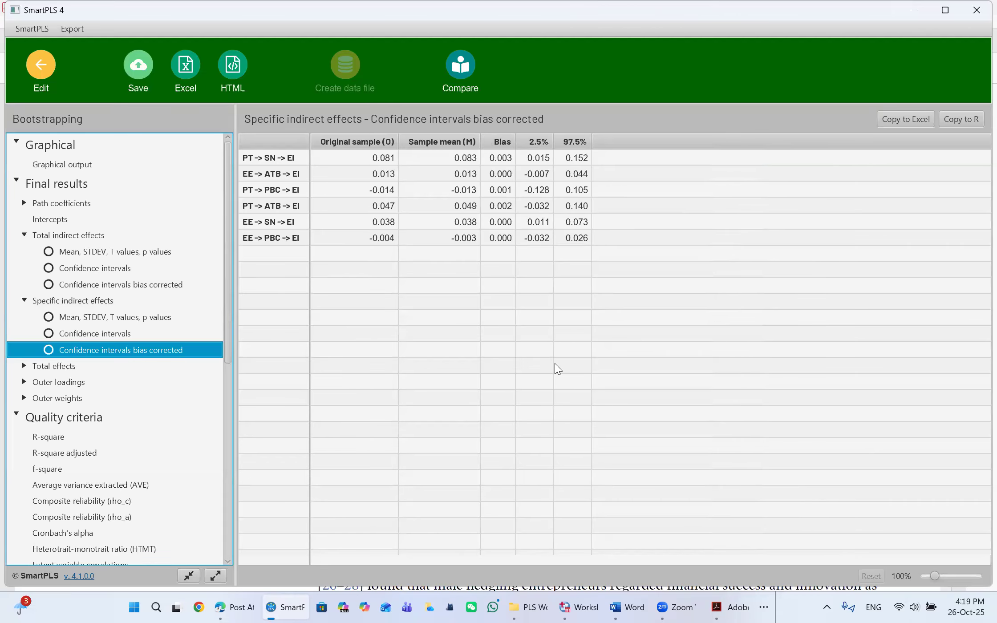
Compare the total effects with the path coefficients, and examine the total effects' PBC -> EI and Gender -> EI rows
{"action": "left_click", "coordinate": [40, 366]}
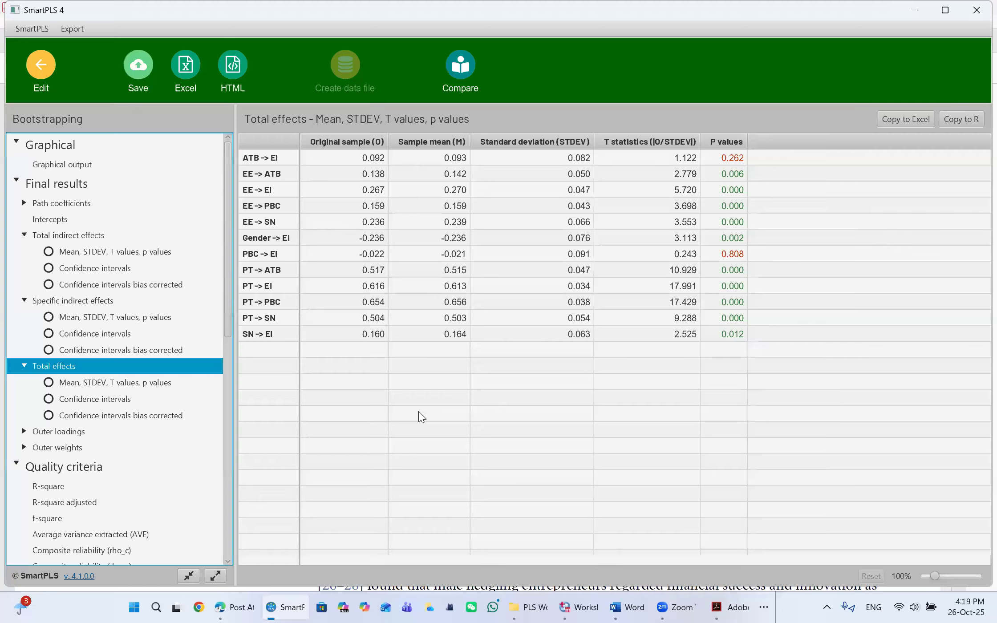
{"action": "left_click", "coordinate": [48, 203]}
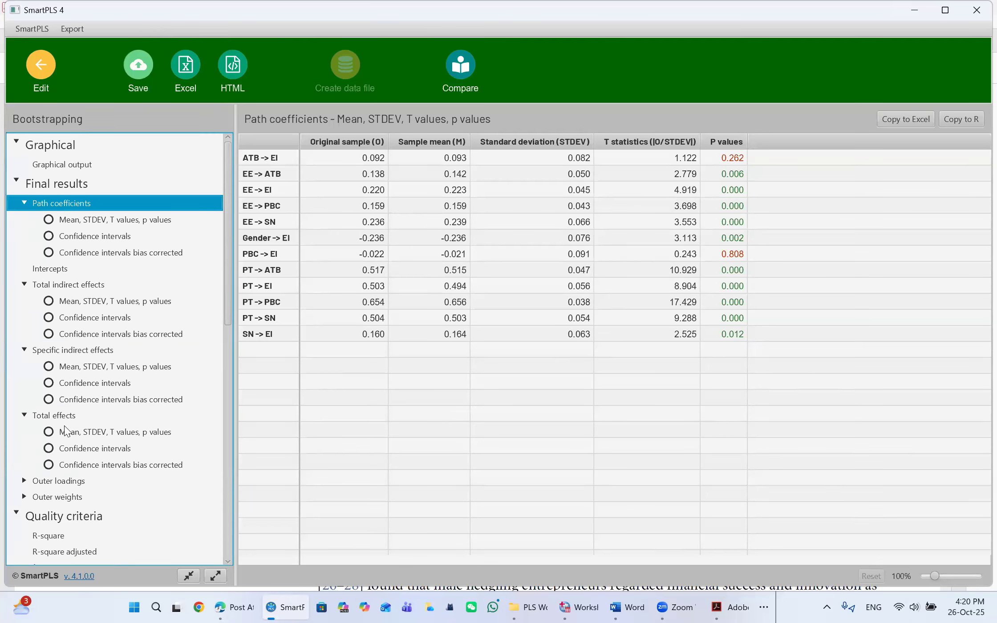
{"action": "left_click", "coordinate": [54, 415]}
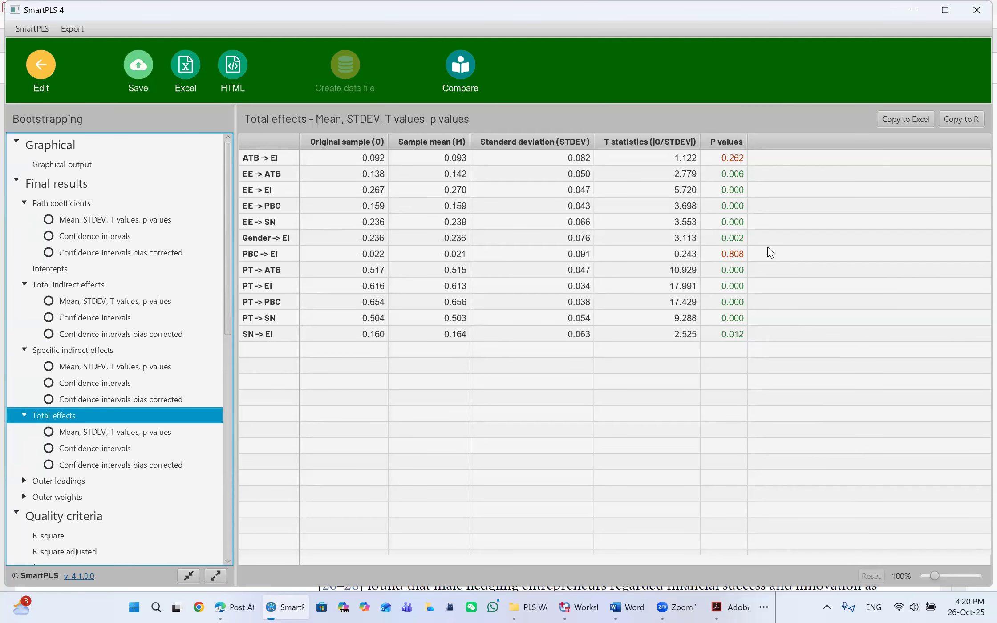
{"action": "left_click", "coordinate": [726, 254]}
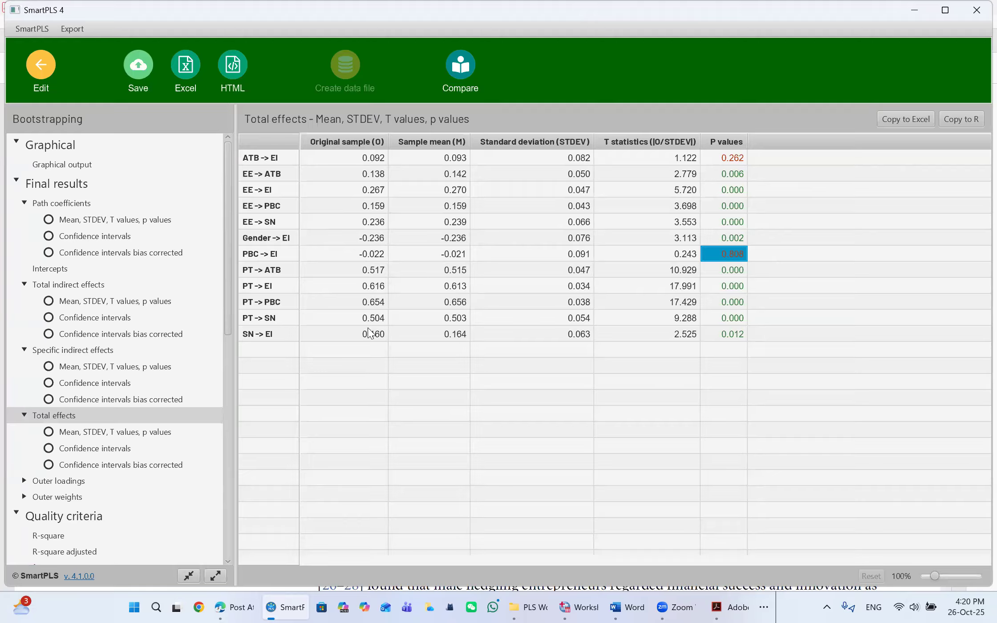
{"action": "left_click", "coordinate": [374, 252]}
{"action": "left_click", "coordinate": [372, 238]}
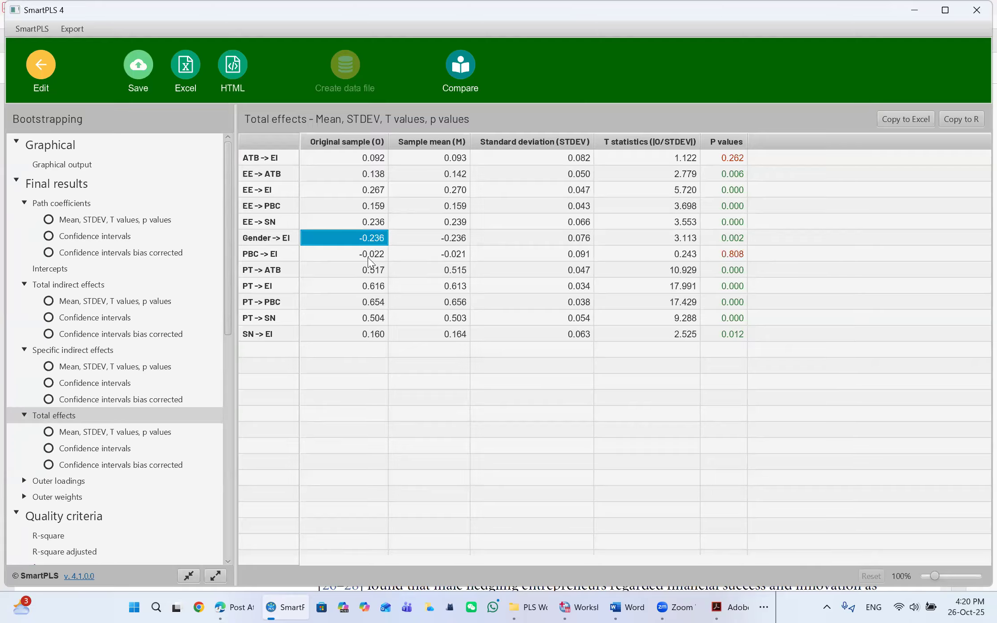
{"action": "left_click", "coordinate": [367, 251]}
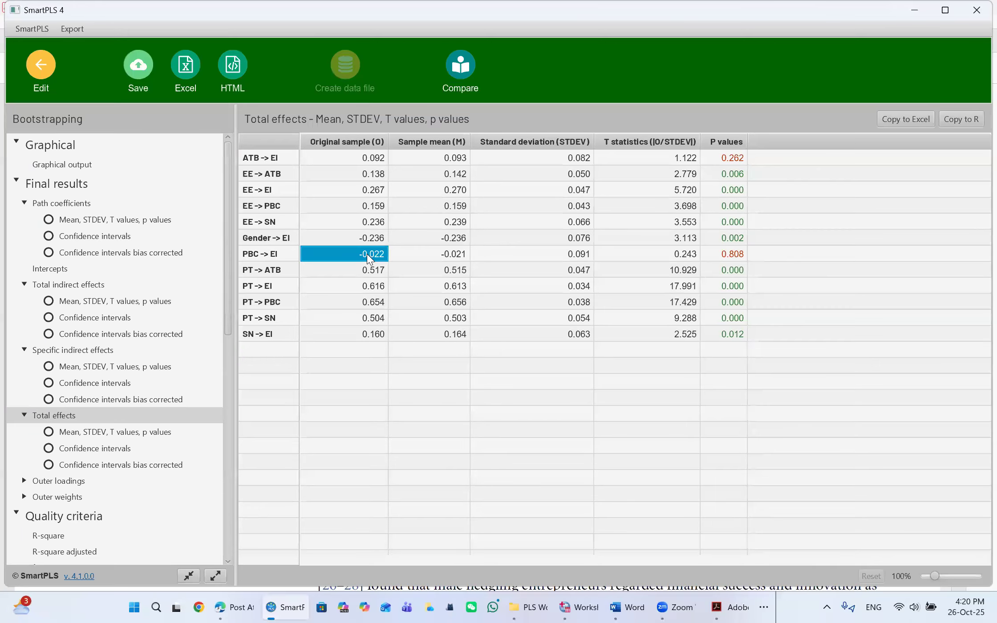
{"action": "left_click", "coordinate": [725, 243]}
{"action": "left_click", "coordinate": [725, 258]}
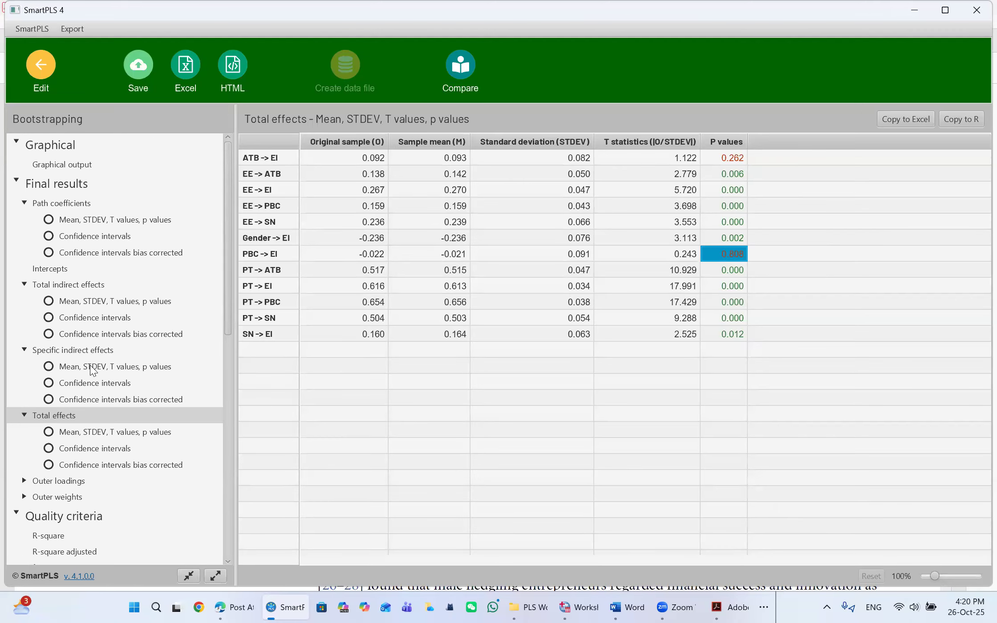
View the total effects' bias-corrected confidence intervals and sort them in ascending order of the 2.5% limit
{"action": "scroll", "coordinate": [90, 365], "scroll_direction": "down", "scroll_amount": 2}
{"action": "scroll", "coordinate": [101, 360], "scroll_direction": "down", "scroll_amount": 2}
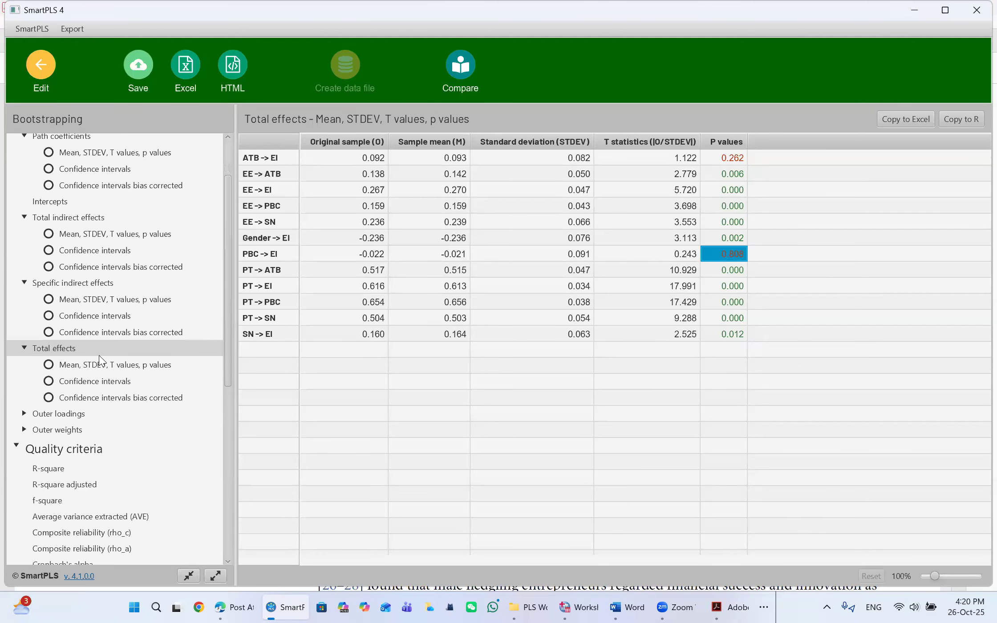
{"action": "left_click", "coordinate": [108, 401]}
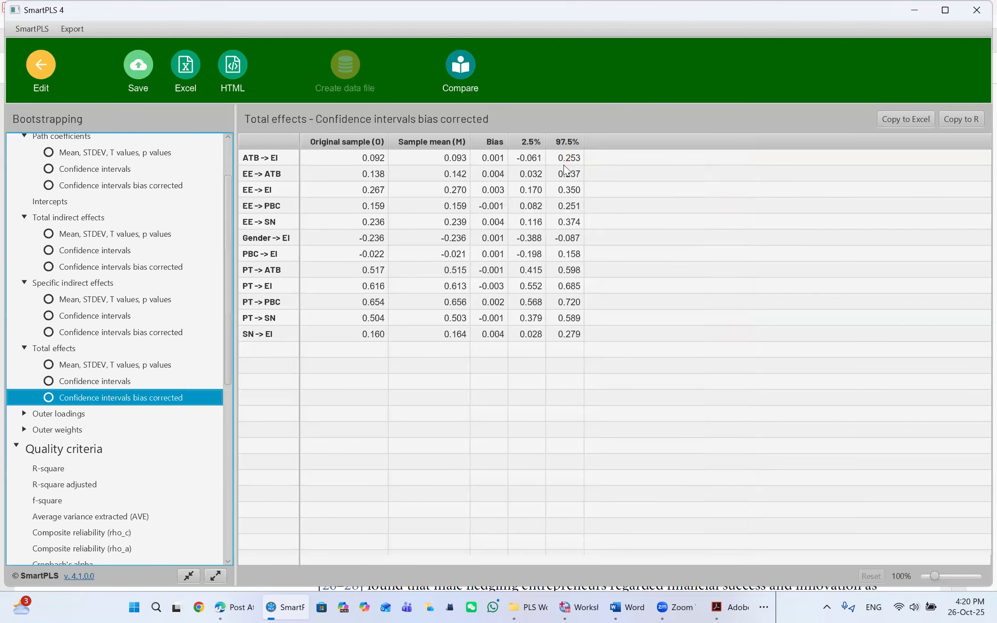
{"action": "left_click", "coordinate": [528, 142]}
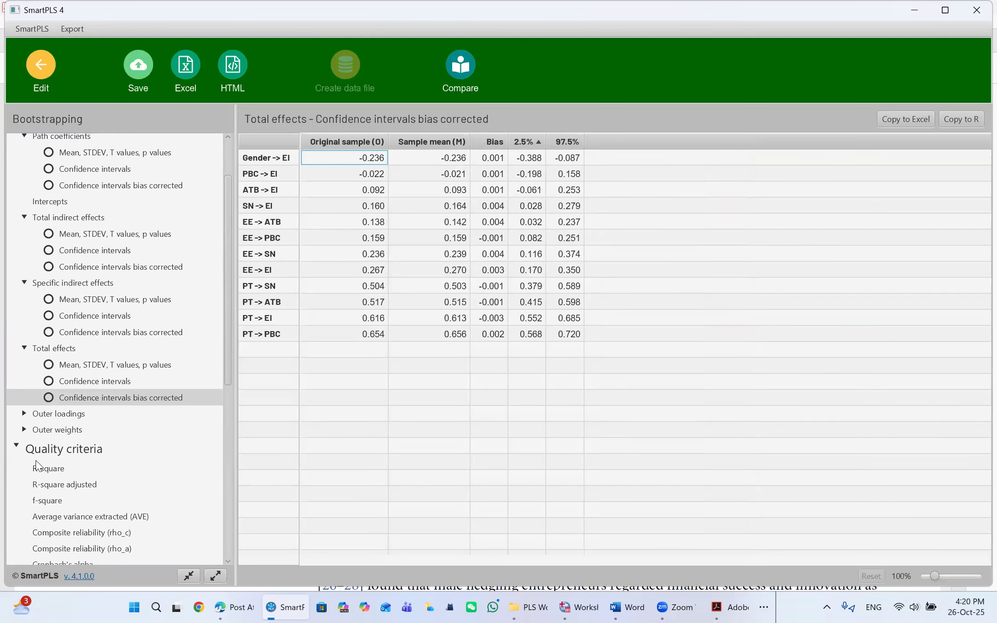
Check the R-square entry of the quality criteria and view the bootstrapping report's graphical output
{"action": "scroll", "coordinate": [149, 378], "scroll_direction": "down", "scroll_amount": 3}
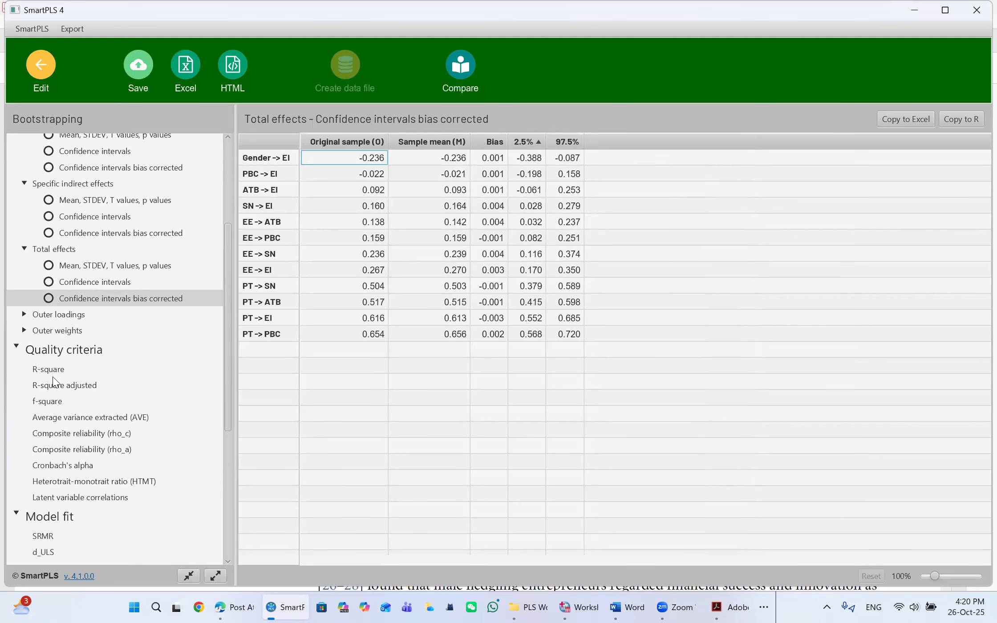
{"action": "left_click", "coordinate": [49, 369]}
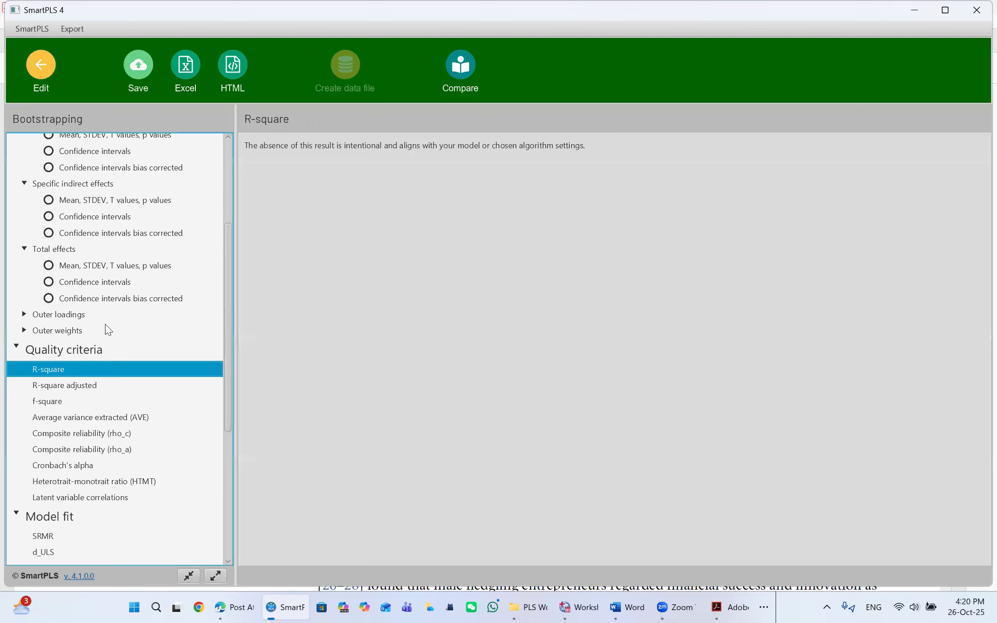
{"action": "scroll", "coordinate": [105, 326], "scroll_direction": "up", "scroll_amount": 5}
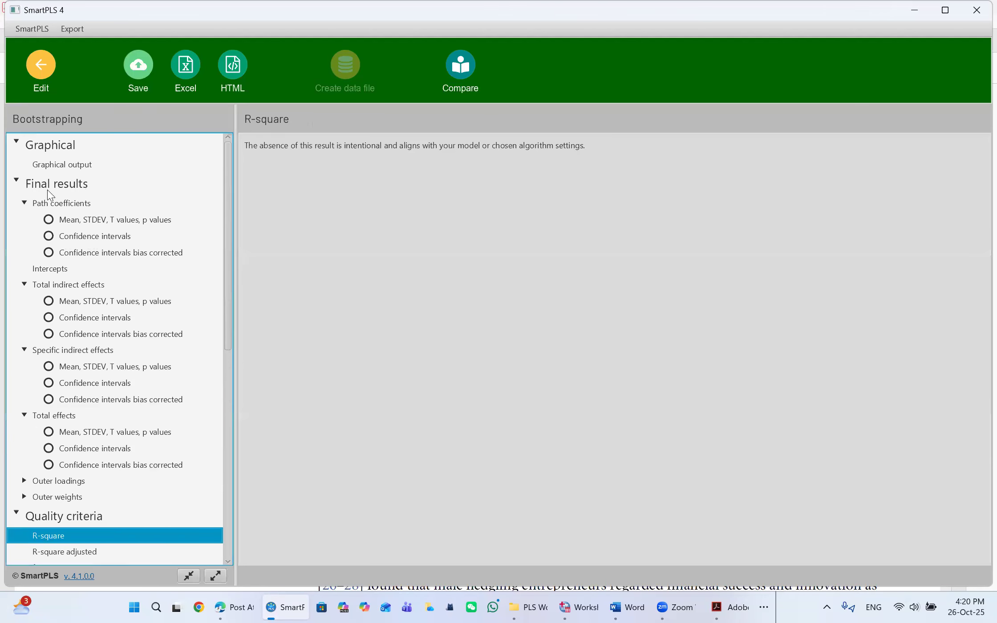
{"action": "left_click", "coordinate": [67, 166]}
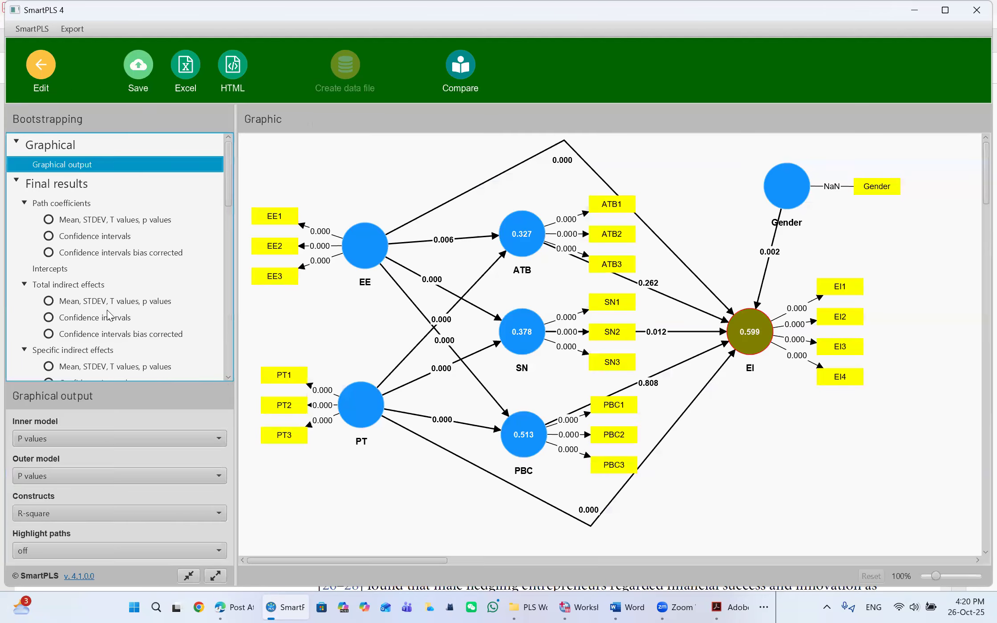
Review the mean, STDEV, T values and p values of the path coefficients and of the total indirect effects
{"action": "left_click", "coordinate": [110, 219]}
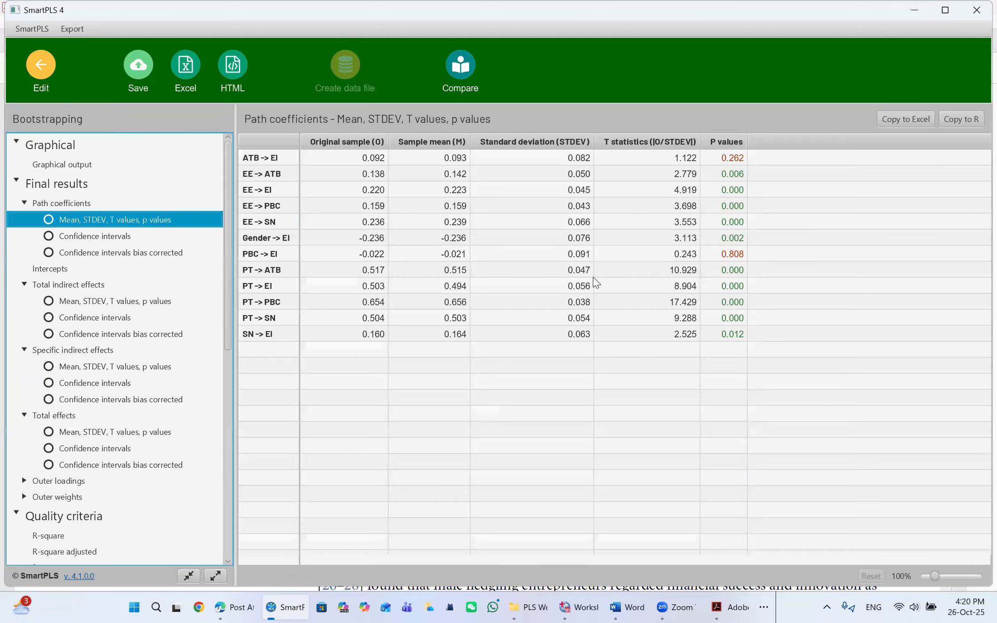
{"action": "left_click", "coordinate": [303, 159]}
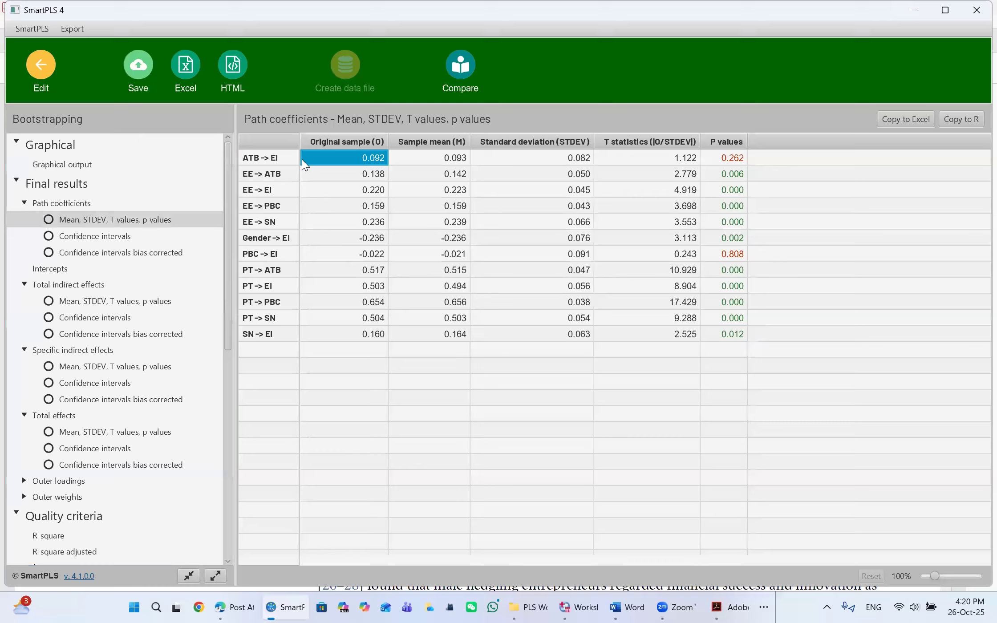
{"action": "left_click", "coordinate": [455, 306]}
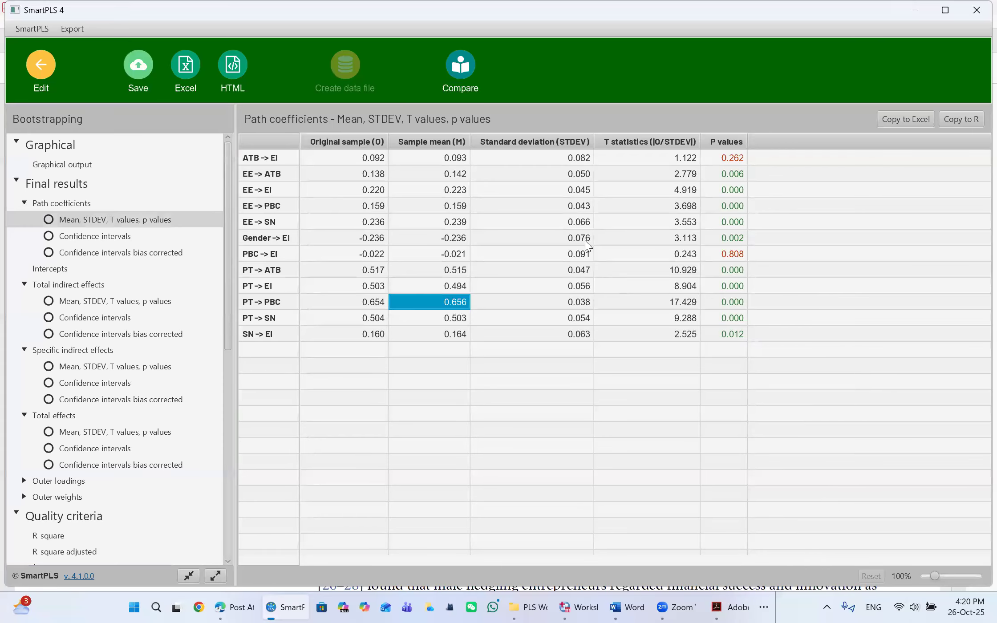
{"action": "left_click", "coordinate": [116, 302]}
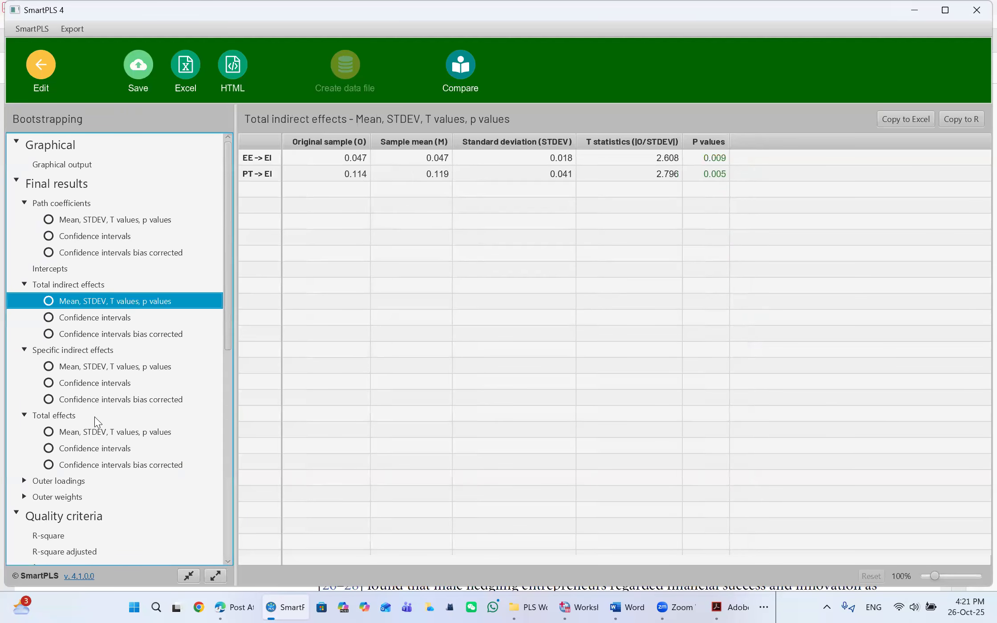
Reopen the total effects' mean, STDEV, T values and p values, and examine the PBC -> EI original sample
{"action": "left_click", "coordinate": [93, 433]}
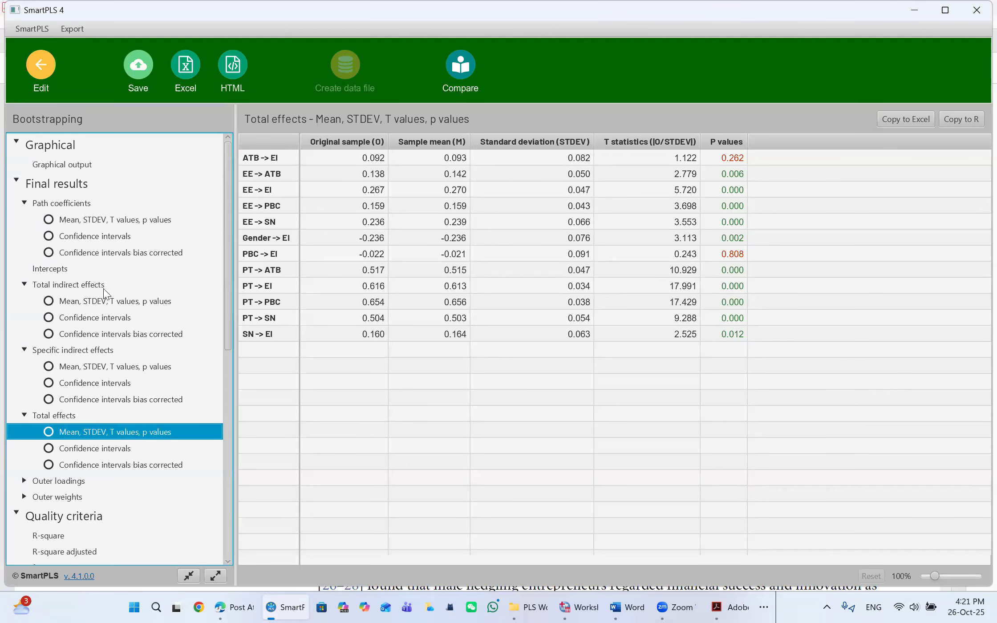
{"action": "scroll", "coordinate": [103, 289], "scroll_direction": "down", "scroll_amount": 3}
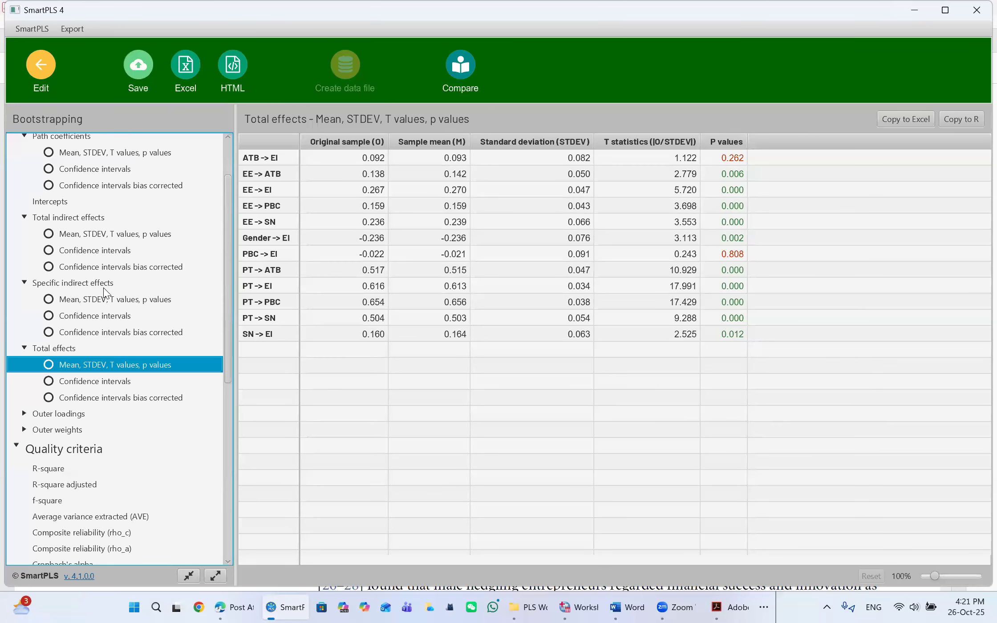
{"action": "scroll", "coordinate": [103, 287], "scroll_direction": "down", "scroll_amount": 2}
{"action": "scroll", "coordinate": [103, 288], "scroll_direction": "up", "scroll_amount": 2}
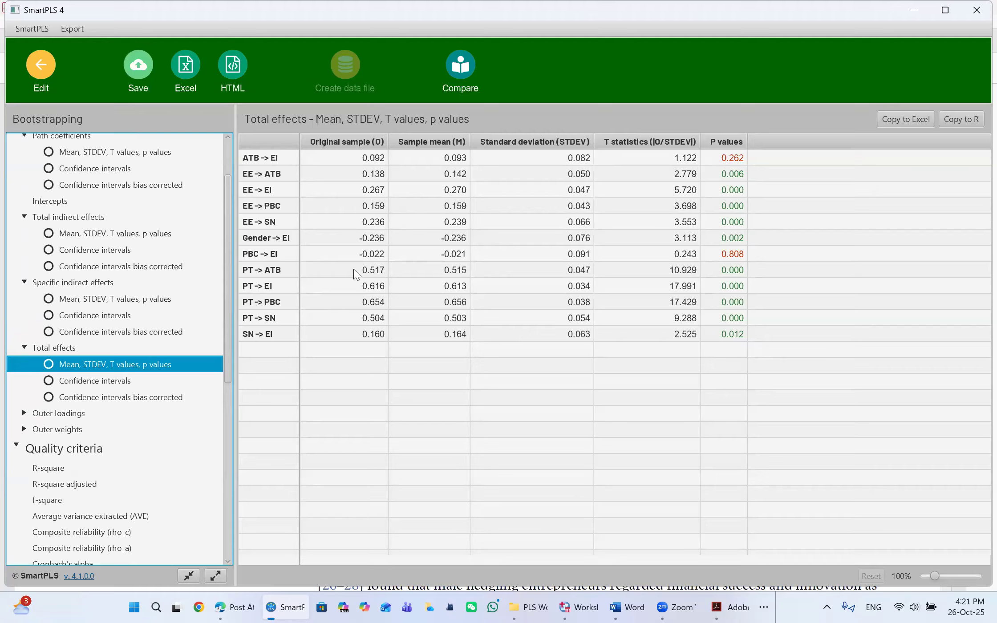
{"action": "left_click", "coordinate": [363, 259]}
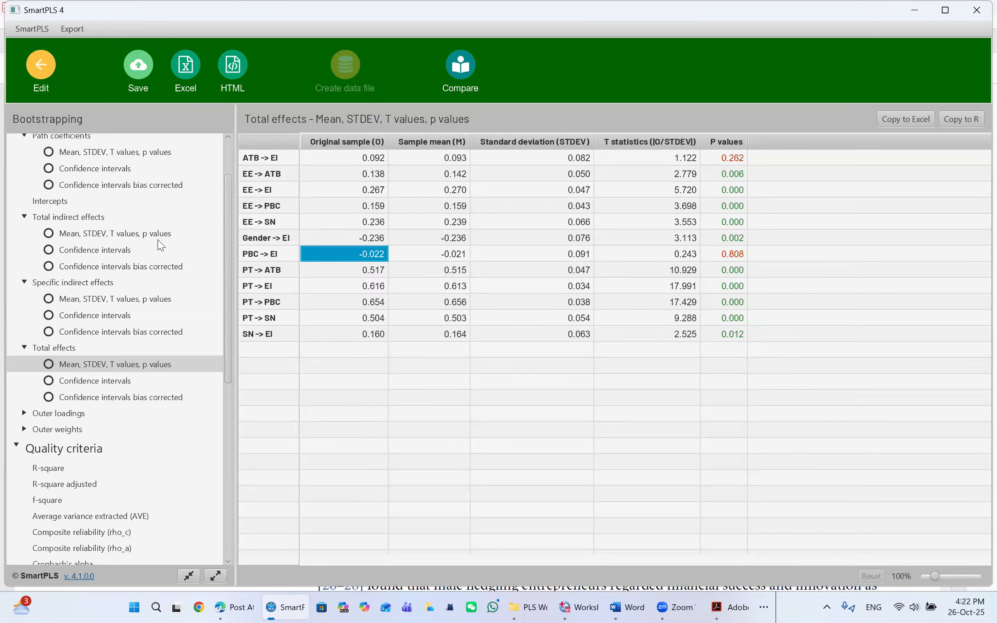
{"action": "scroll", "coordinate": [147, 266], "scroll_direction": "up", "scroll_amount": 3}
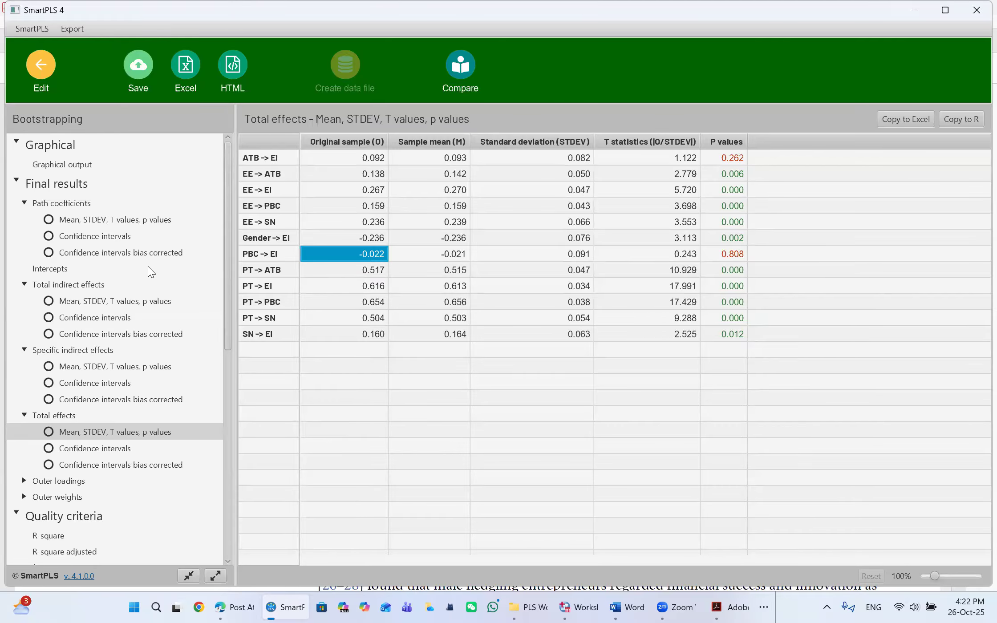
Return to the model and rerun bootstrapping with 1000 subsamples, two-tailed percentile bootstrap at 0.05 and the Path weighting scheme
{"action": "left_click", "coordinate": [46, 69]}
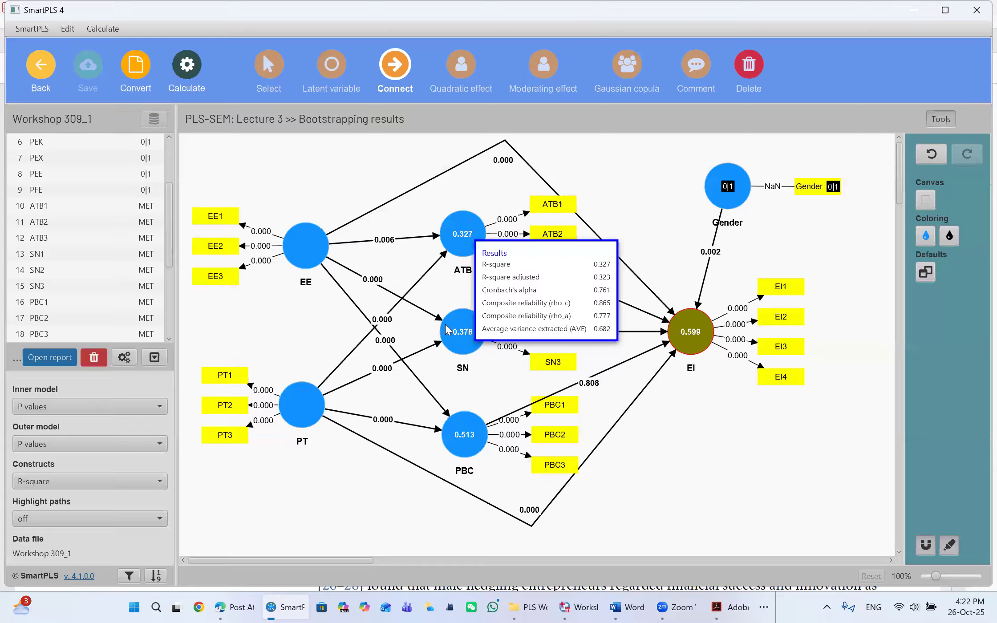
{"action": "left_click", "coordinate": [187, 67]}
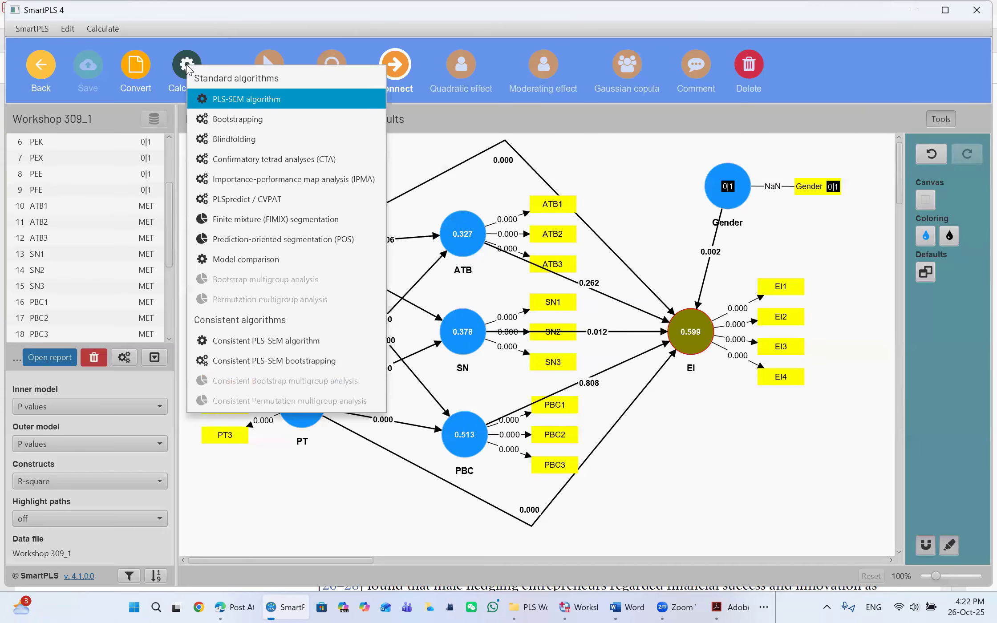
{"action": "left_click", "coordinate": [244, 119]}
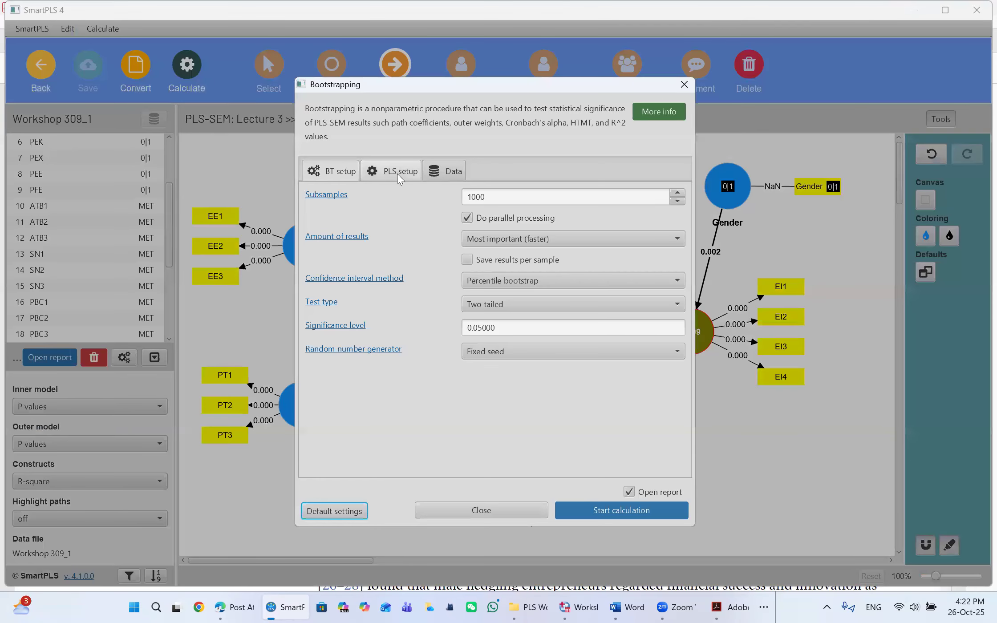
{"action": "left_click", "coordinate": [396, 172]}
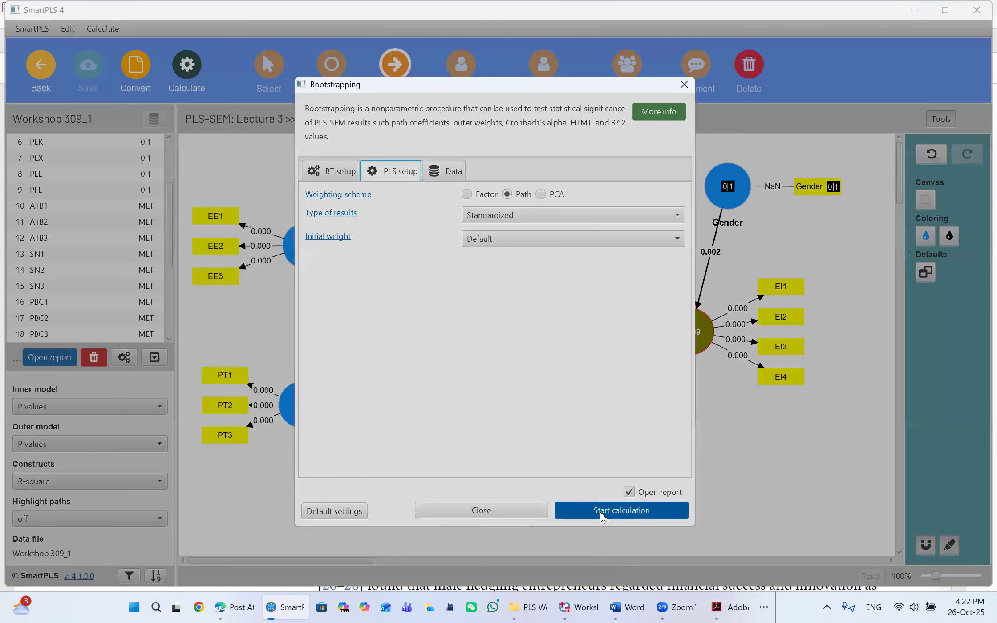
{"action": "left_click", "coordinate": [621, 511]}
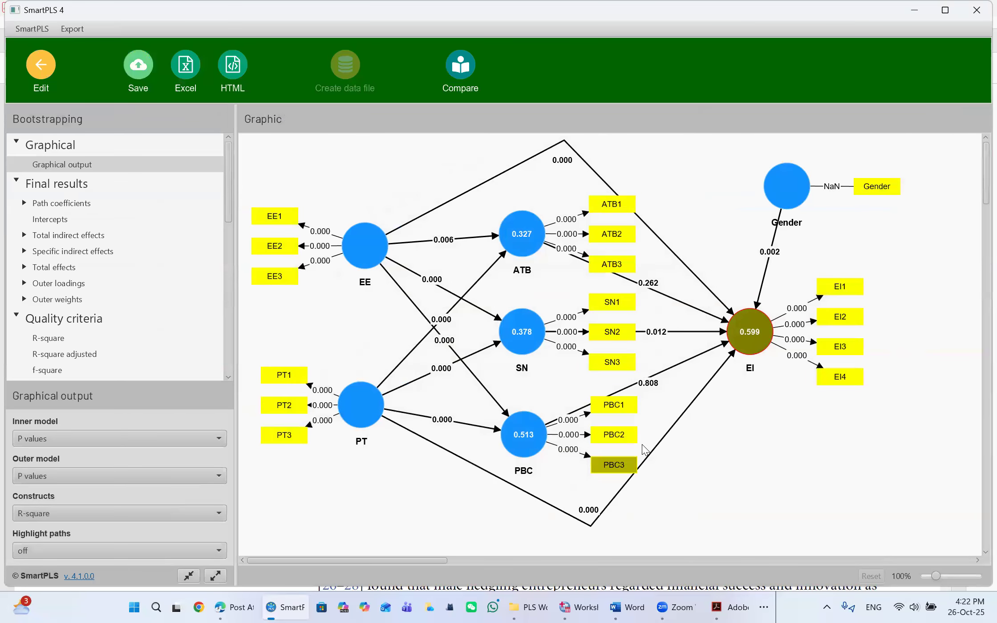
Show path coefficients and p values for the inner model in the bootstrapping report's graphical output
{"action": "scroll", "coordinate": [112, 370], "scroll_direction": "down", "scroll_amount": 2}
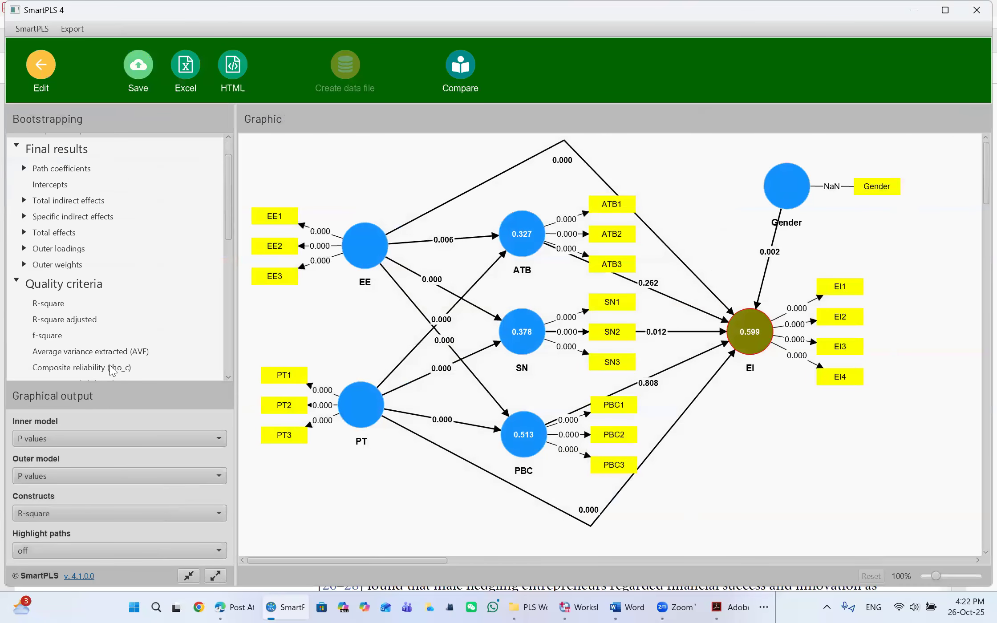
{"action": "left_click", "coordinate": [68, 440]}
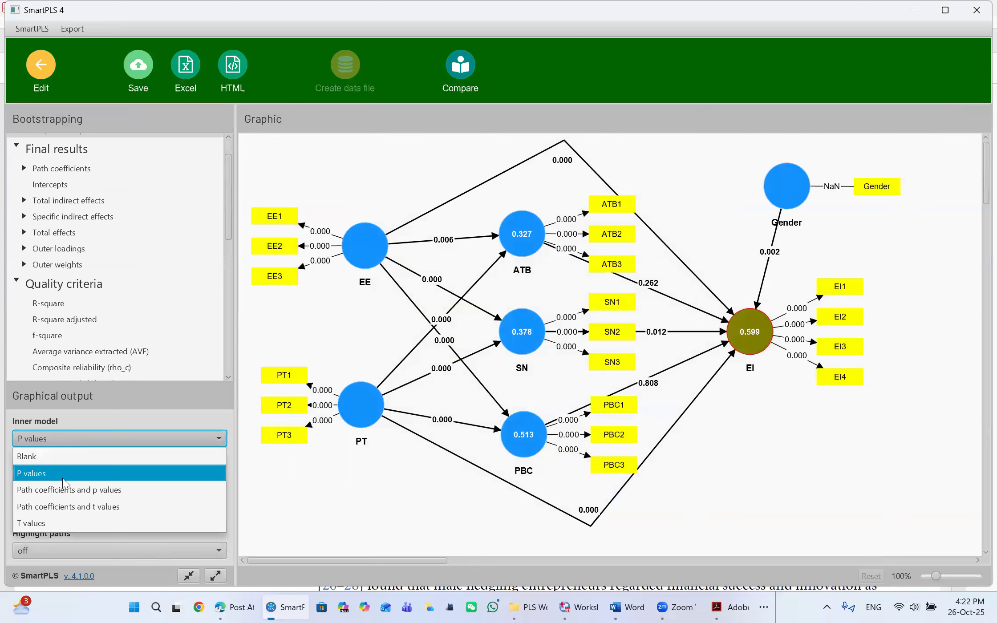
{"action": "left_click", "coordinate": [57, 490]}
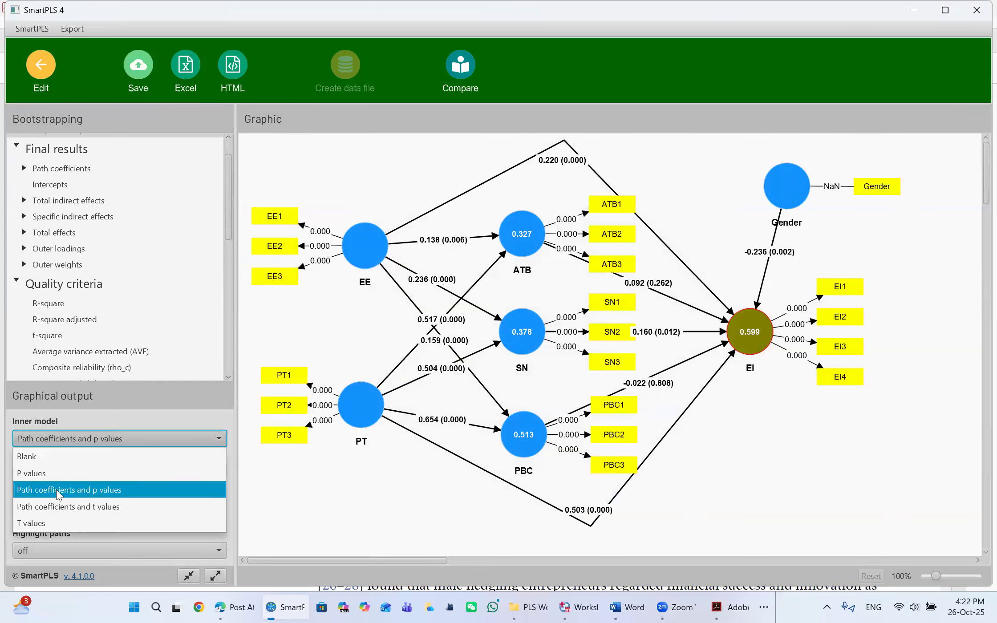
{"action": "left_click", "coordinate": [439, 323]}
{"action": "left_click", "coordinate": [442, 378]}
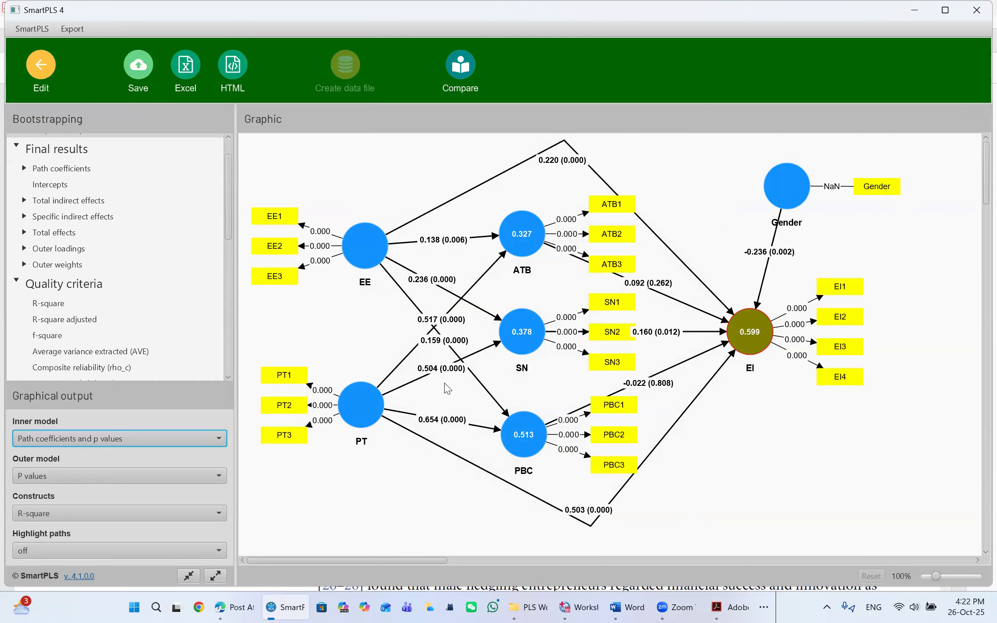
{"action": "left_click", "coordinate": [976, 16]}
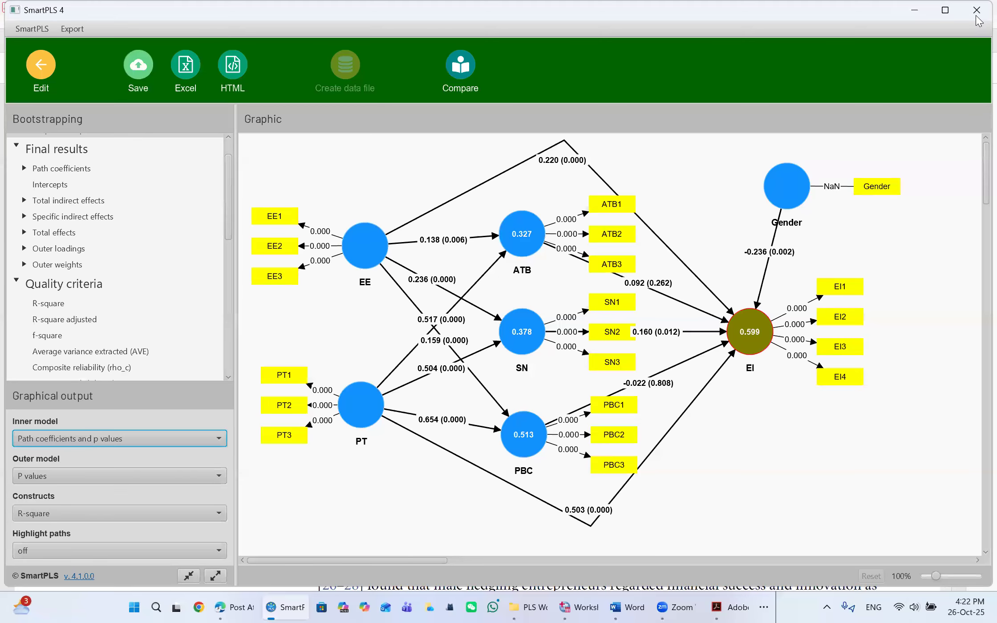
{"action": "left_click", "coordinate": [976, 16]}
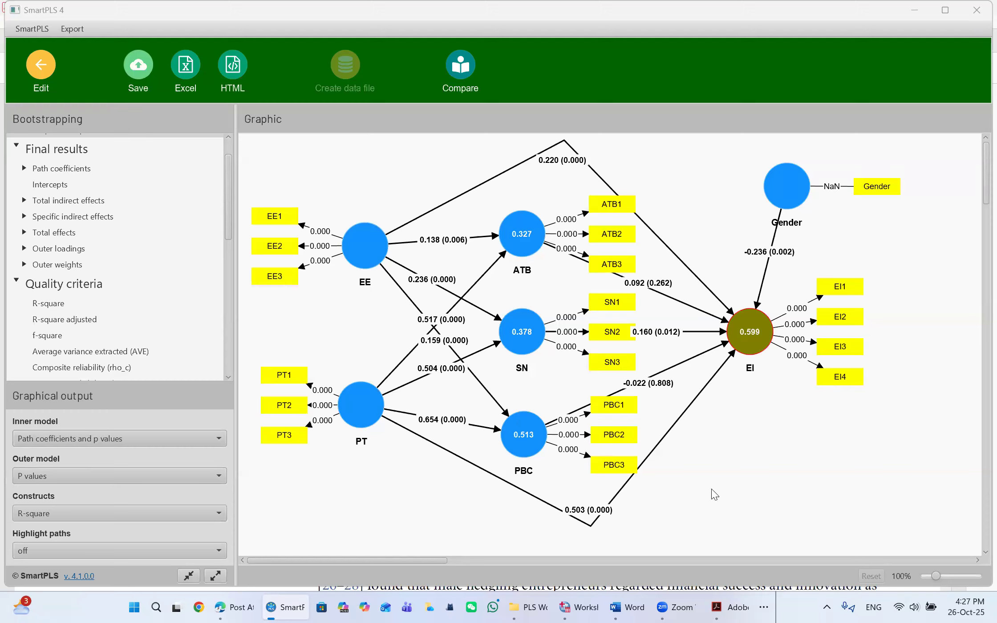
{"action": "left_click", "coordinate": [672, 311]}
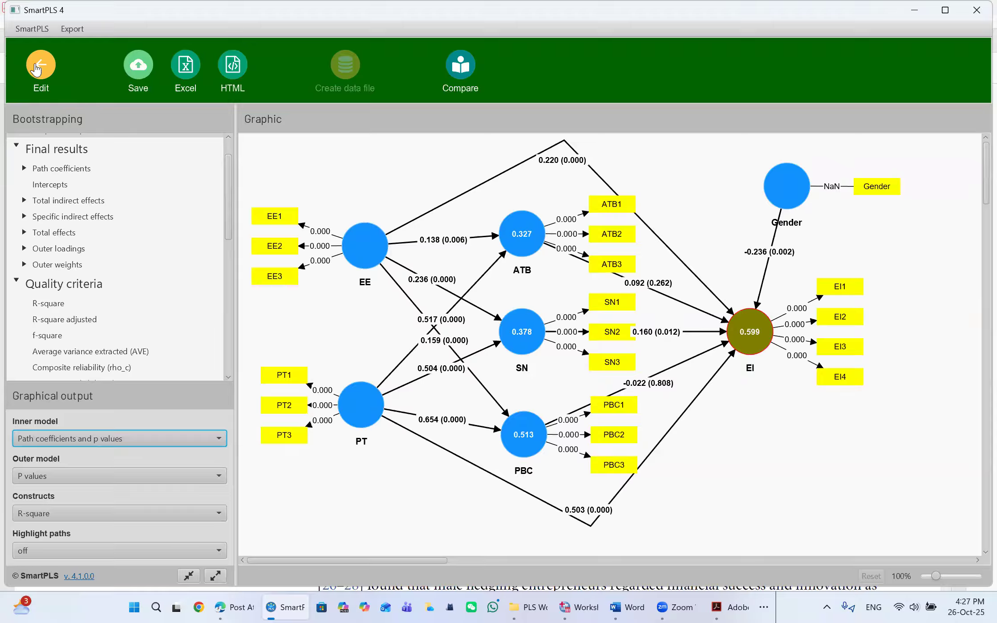
Return to the workspace, look at the new PLS-SEM model dialog for project Lecture2, cancel it and select the Workshop 309_1 data file
{"action": "left_click", "coordinate": [36, 69]}
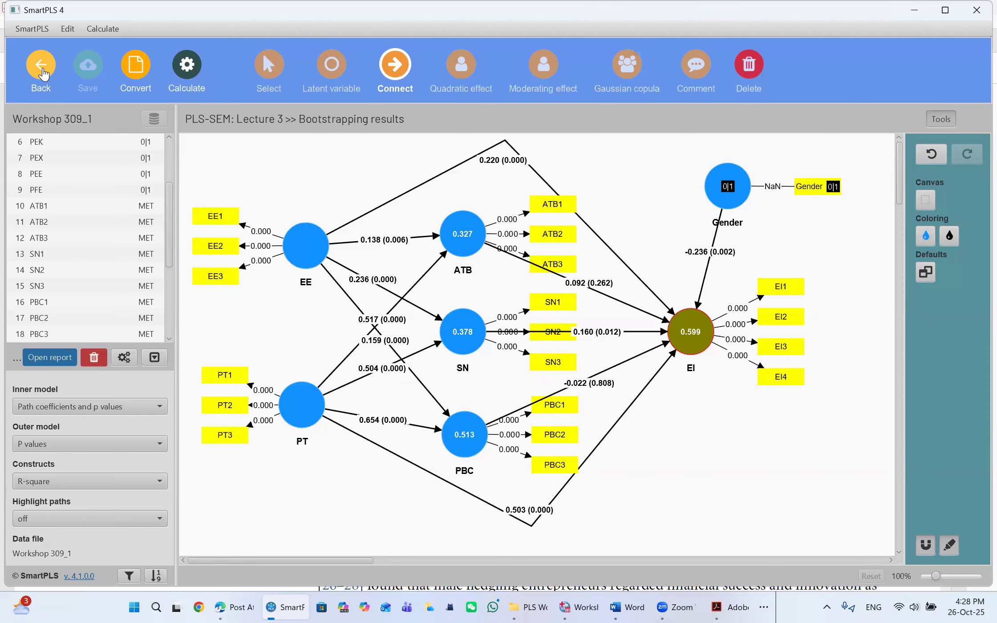
{"action": "left_click", "coordinate": [42, 71]}
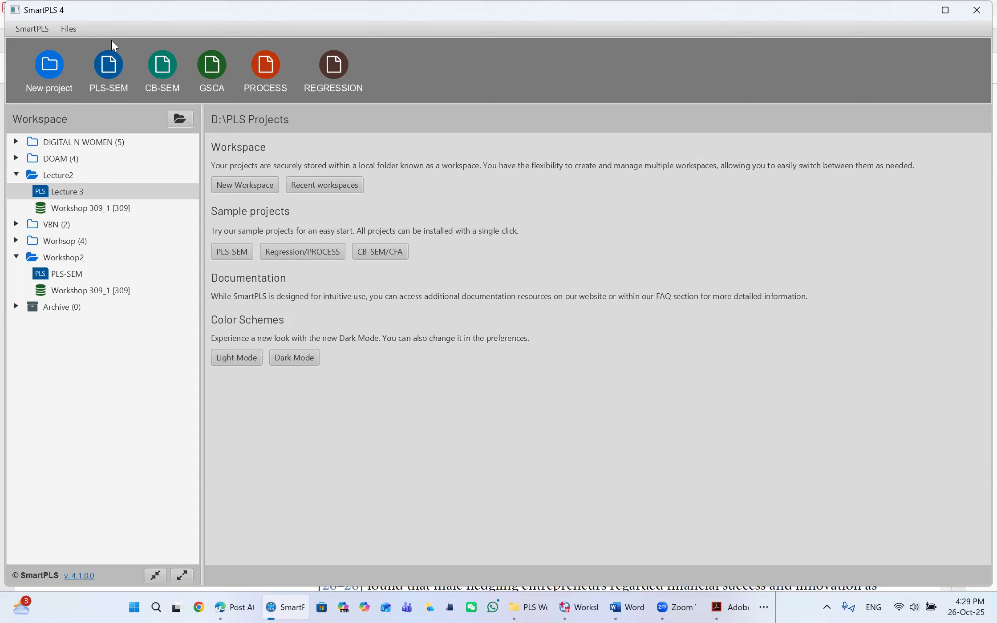
{"action": "left_click", "coordinate": [109, 67]}
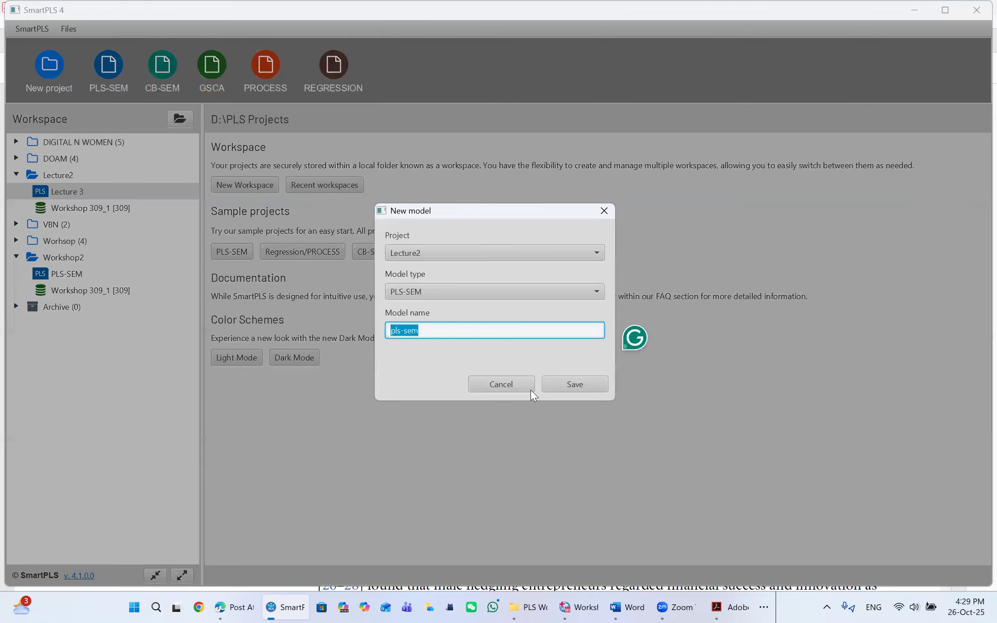
{"action": "left_click", "coordinate": [503, 384]}
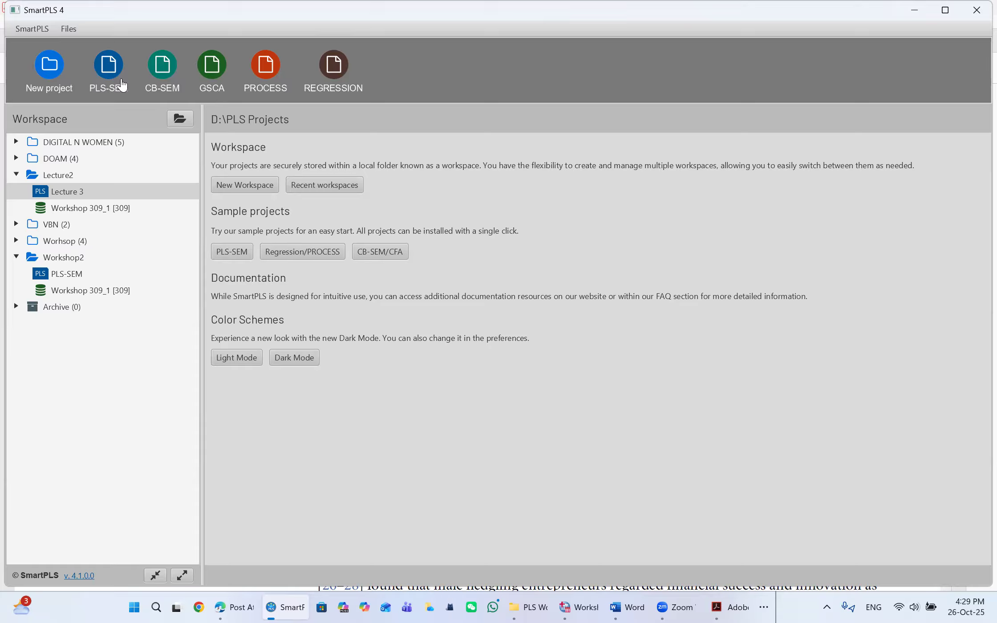
{"action": "left_click", "coordinate": [82, 210]}
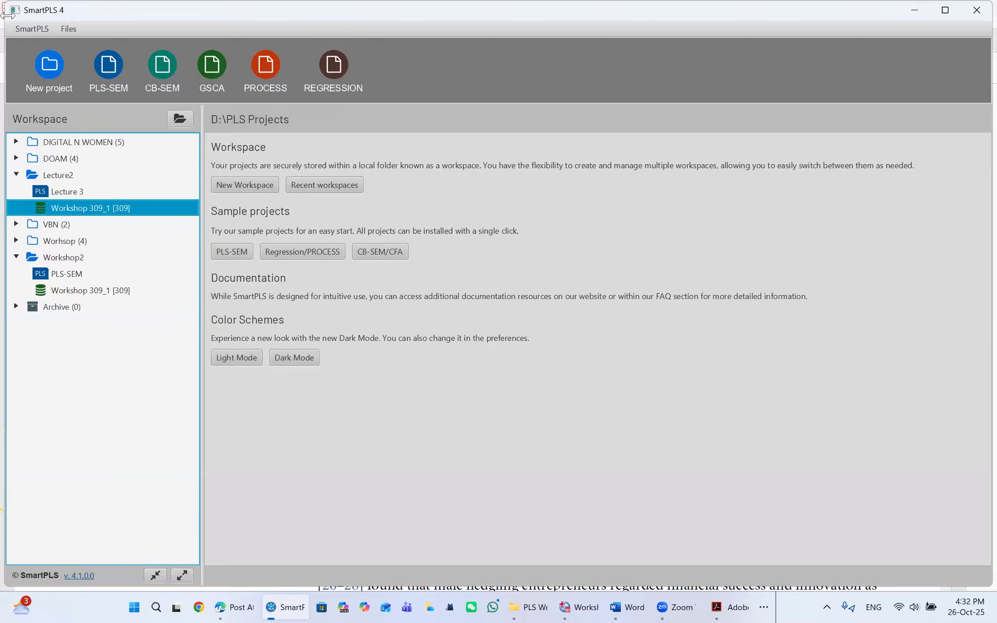
Open the Lecture 3 model and run the PLS-SEM algorithm on it with the PCA weighting scheme
{"action": "double_click", "coordinate": [68, 192]}
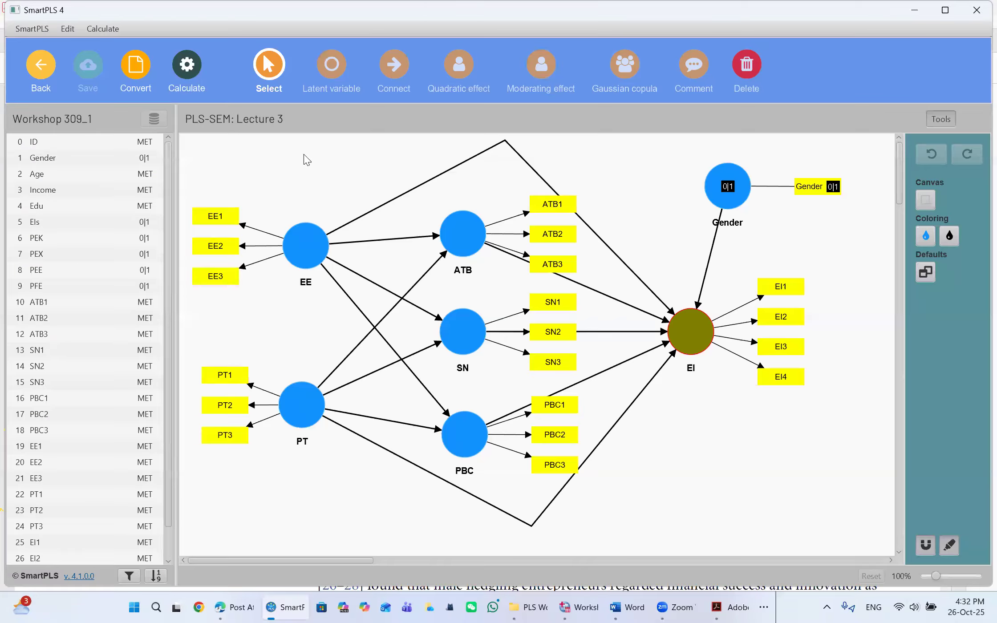
{"action": "left_click", "coordinate": [190, 72]}
{"action": "left_click", "coordinate": [246, 102]}
{"action": "left_click", "coordinate": [541, 195]}
{"action": "left_click", "coordinate": [599, 510]}
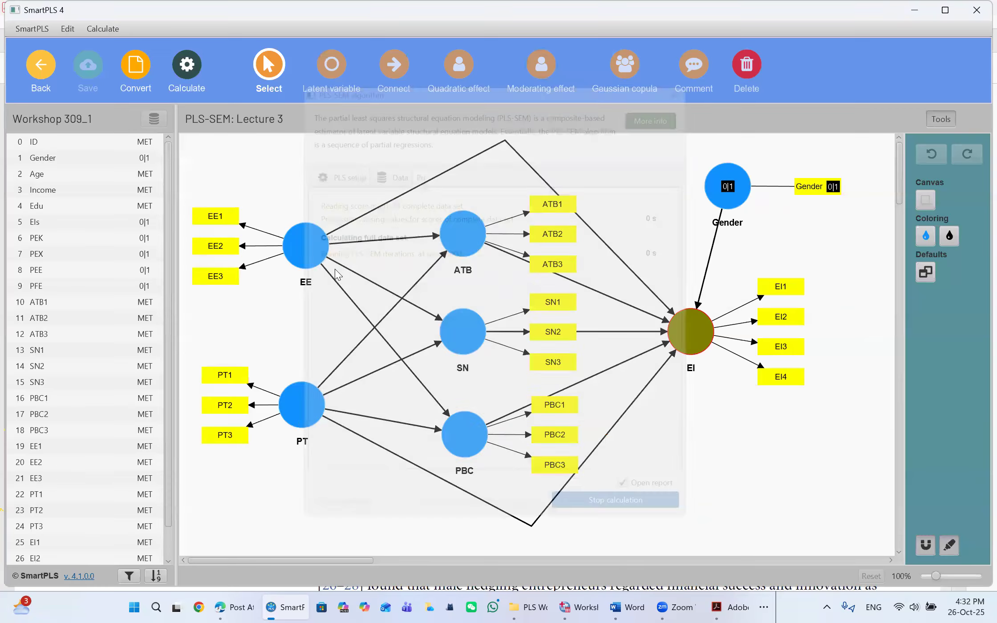
View the model fit table in the PLS-SEM algorithm report and return to the model
{"action": "scroll", "coordinate": [56, 305], "scroll_direction": "down", "scroll_amount": 3}
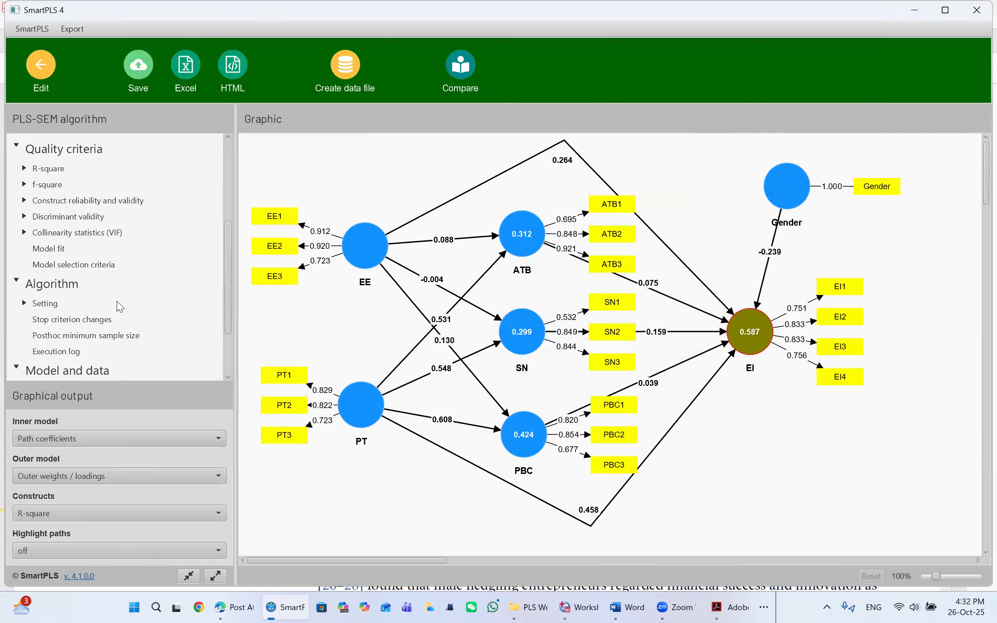
{"action": "left_click", "coordinate": [44, 249]}
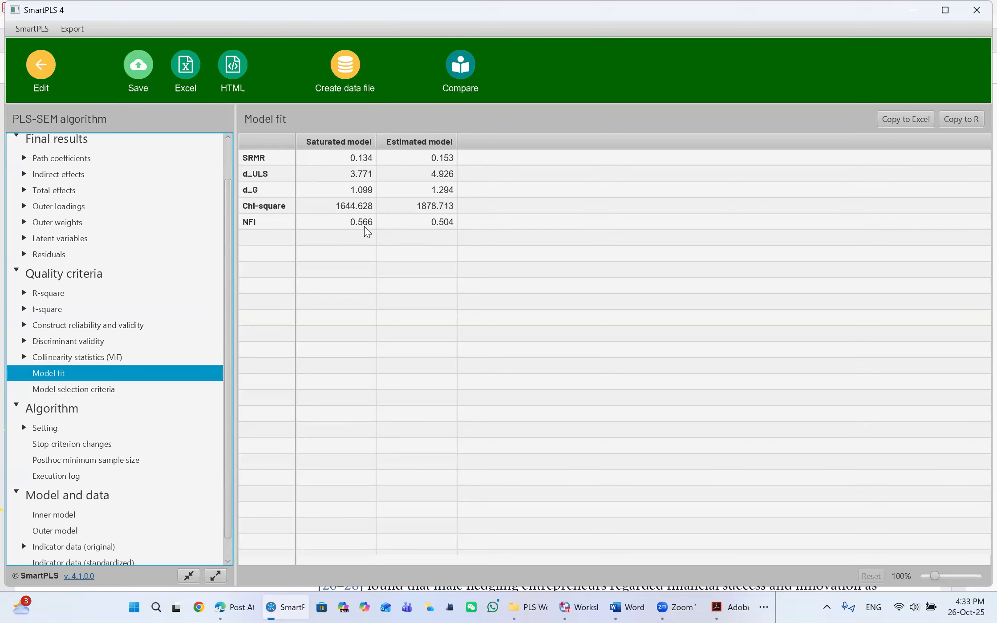
{"action": "left_click", "coordinate": [35, 71]}
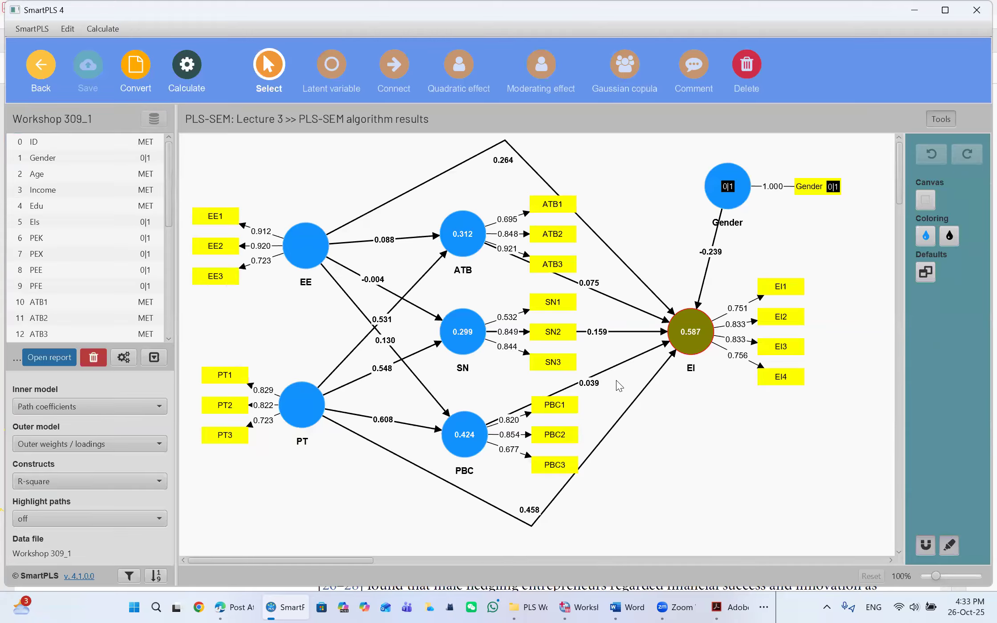
Move the loading labels of ATB1, SN1 and PBC3 away from their arrows
{"action": "left_click_drag", "start_coordinate": [508, 219], "coordinate": [506, 197]}
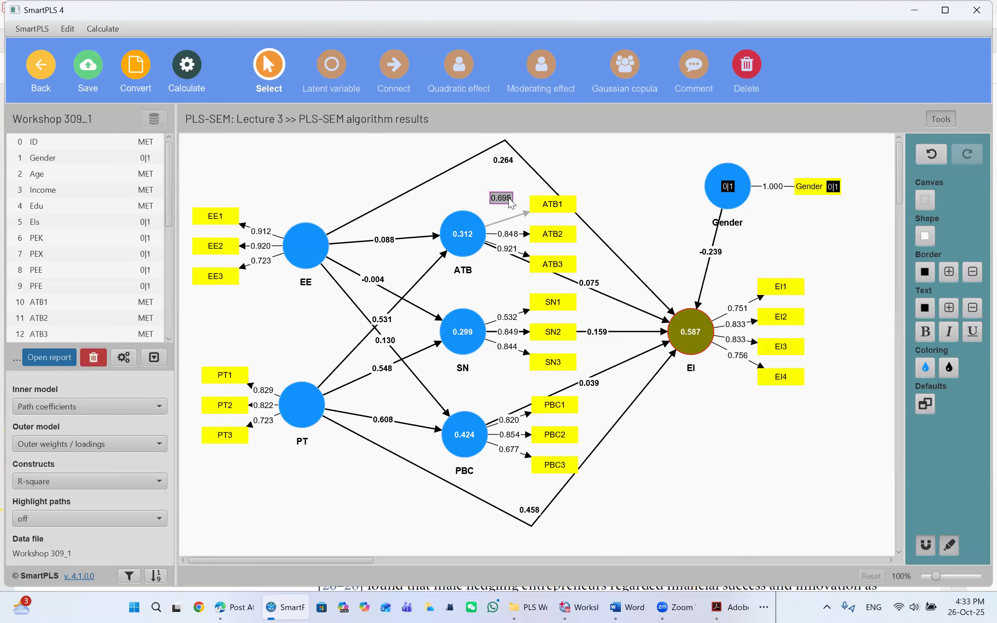
{"action": "left_click_drag", "start_coordinate": [507, 317], "coordinate": [505, 292]}
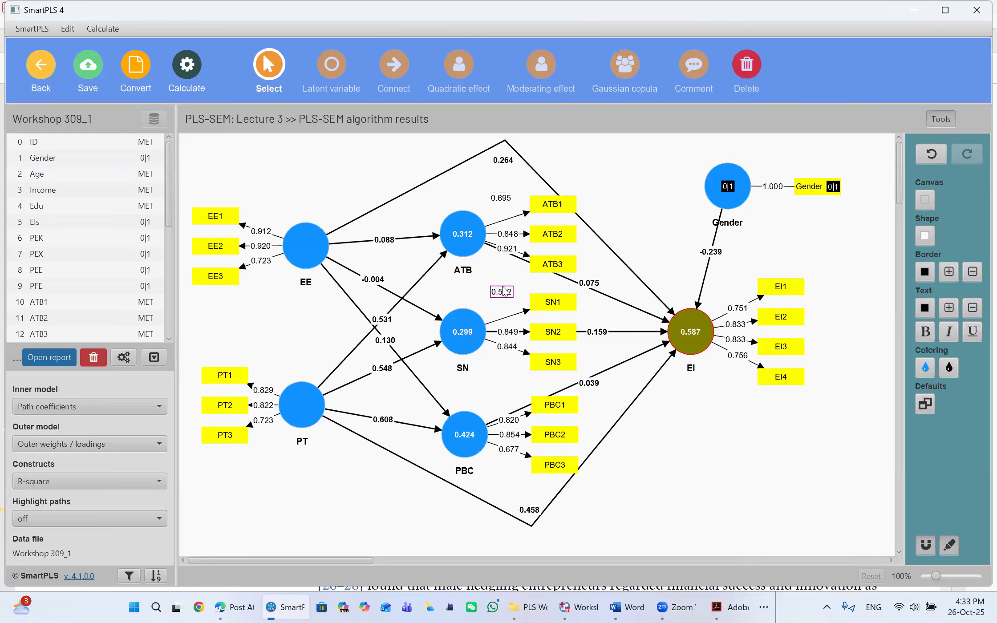
{"action": "left_click_drag", "start_coordinate": [509, 449], "coordinate": [513, 477]}
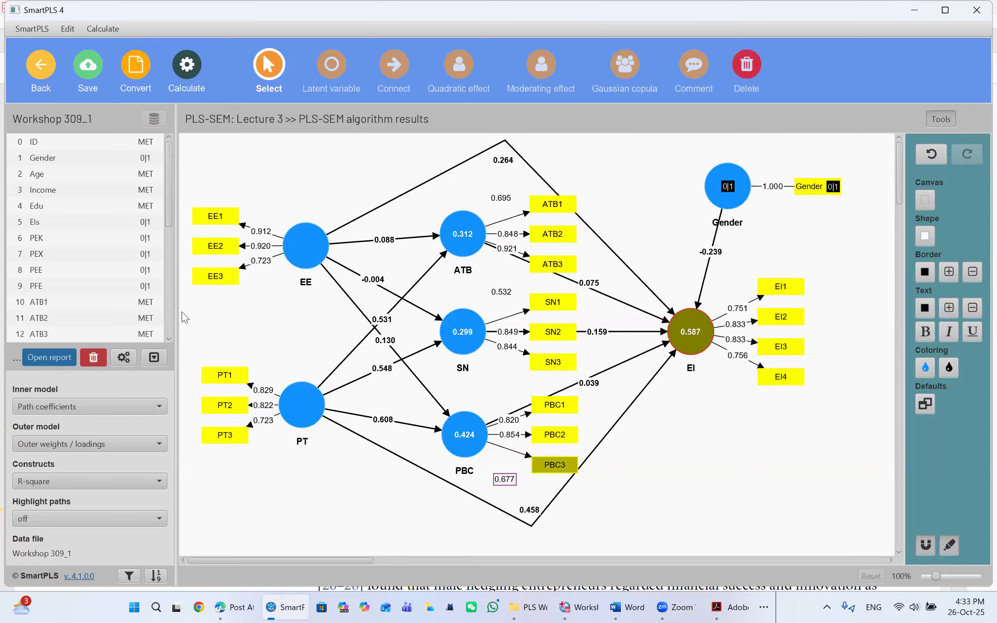
Reopen the PLS-SEM report, check the NFI values under model fit again, and go back to the model
{"action": "left_click", "coordinate": [42, 360]}
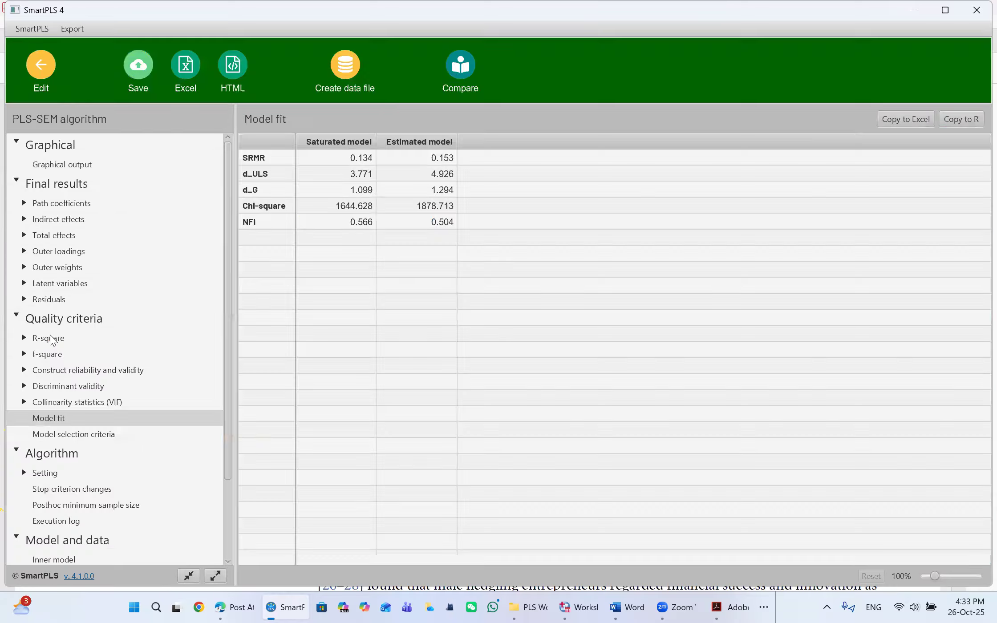
{"action": "scroll", "coordinate": [52, 357], "scroll_direction": "down", "scroll_amount": 3}
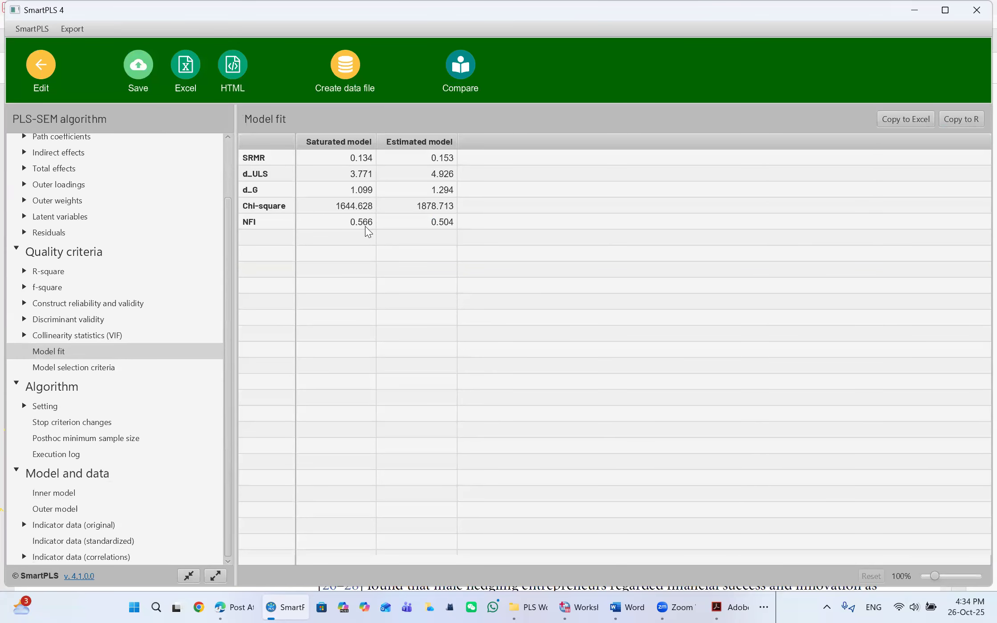
{"action": "left_click", "coordinate": [41, 65]}
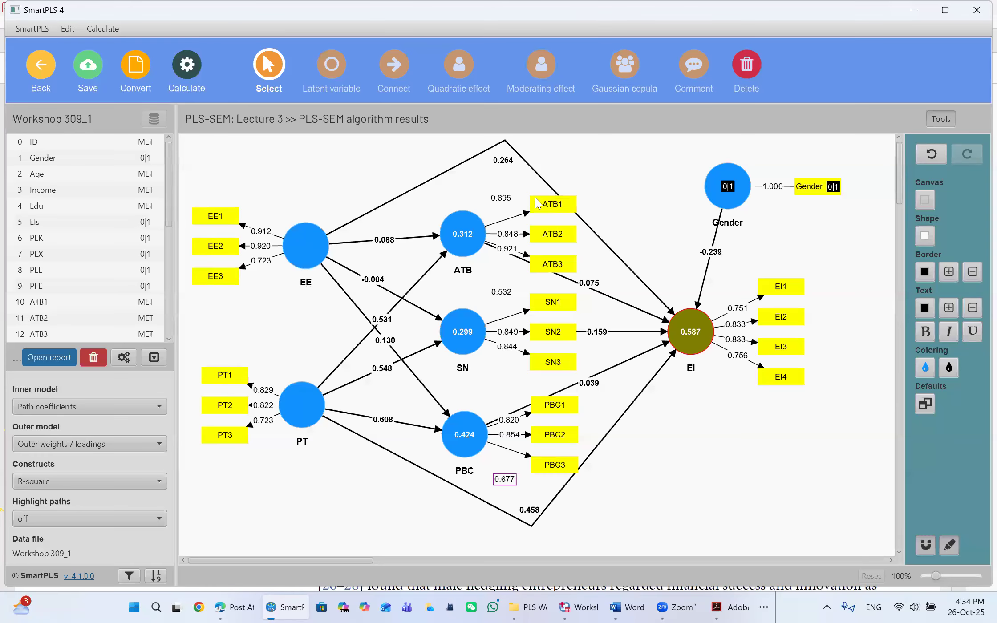
Delete the low-loading indicators ATB1, SN1 and PBC3 from the ATB, SN and PBC constructs
{"action": "left_click", "coordinate": [550, 206]}
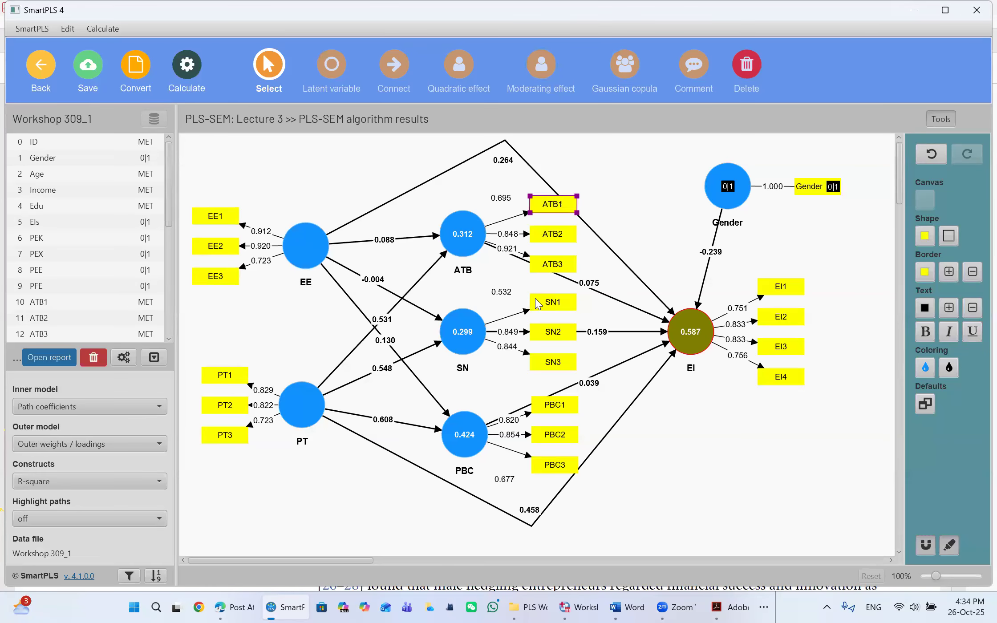
{"action": "left_click", "coordinate": [555, 465]}
{"action": "left_click", "coordinate": [556, 208]}
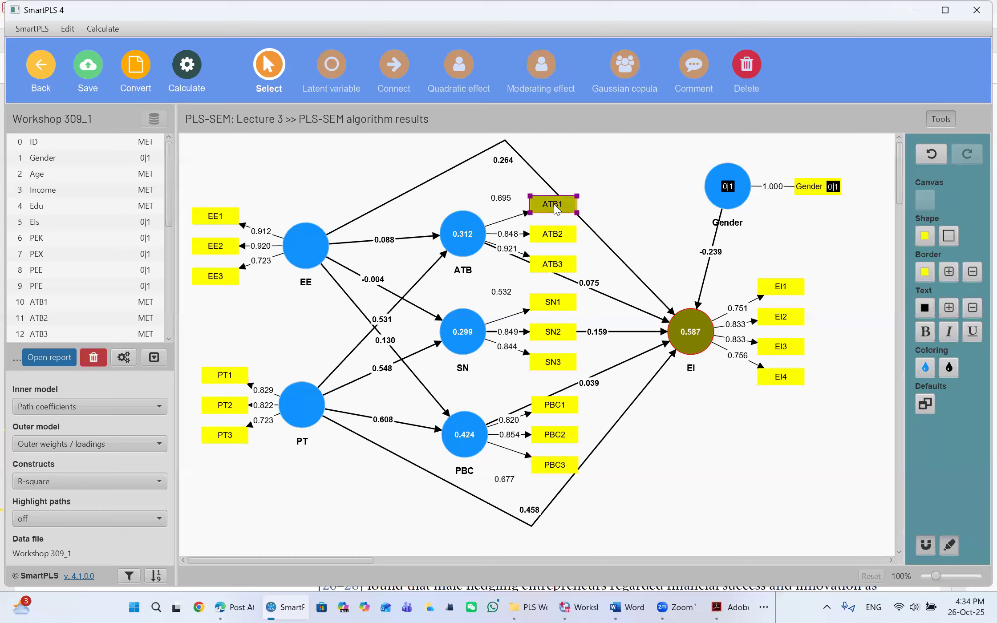
{"action": "key", "text": "Delete"}
{"action": "left_click", "coordinate": [550, 307]}
{"action": "key", "text": "Delete"}
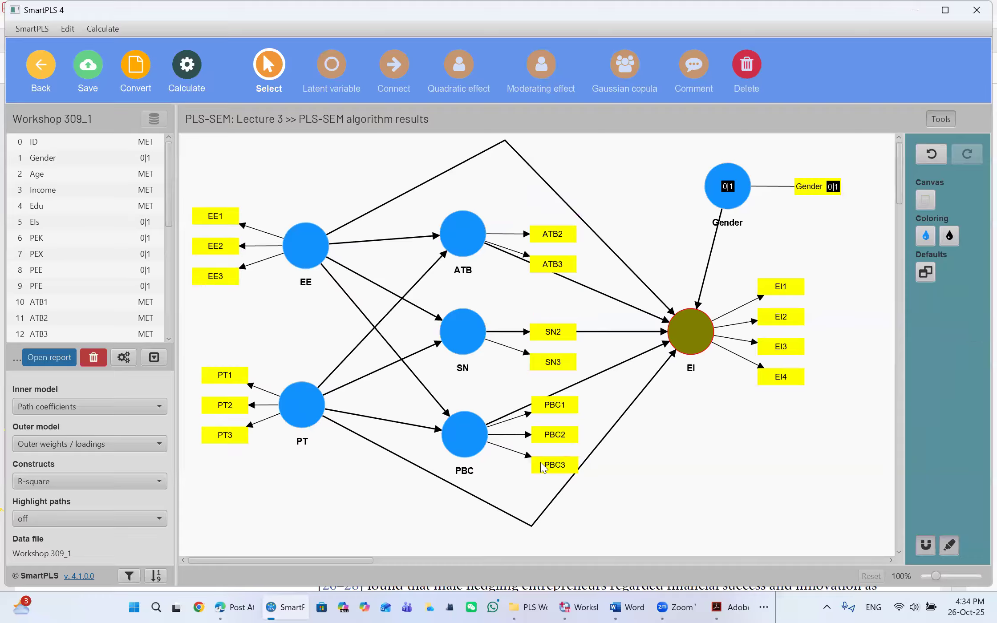
{"action": "left_click", "coordinate": [546, 467]}
{"action": "key", "text": "Delete"}
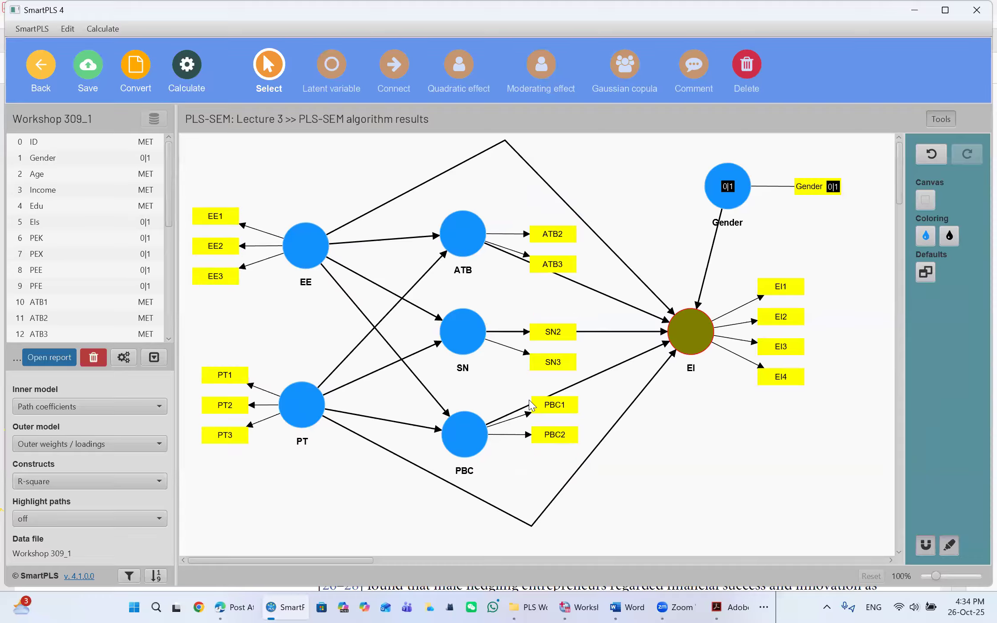
Rerun the PLS-SEM algorithm on the reduced model with the PCA weighting scheme and standardized results
{"action": "left_click", "coordinate": [189, 69]}
{"action": "left_click", "coordinate": [262, 100]}
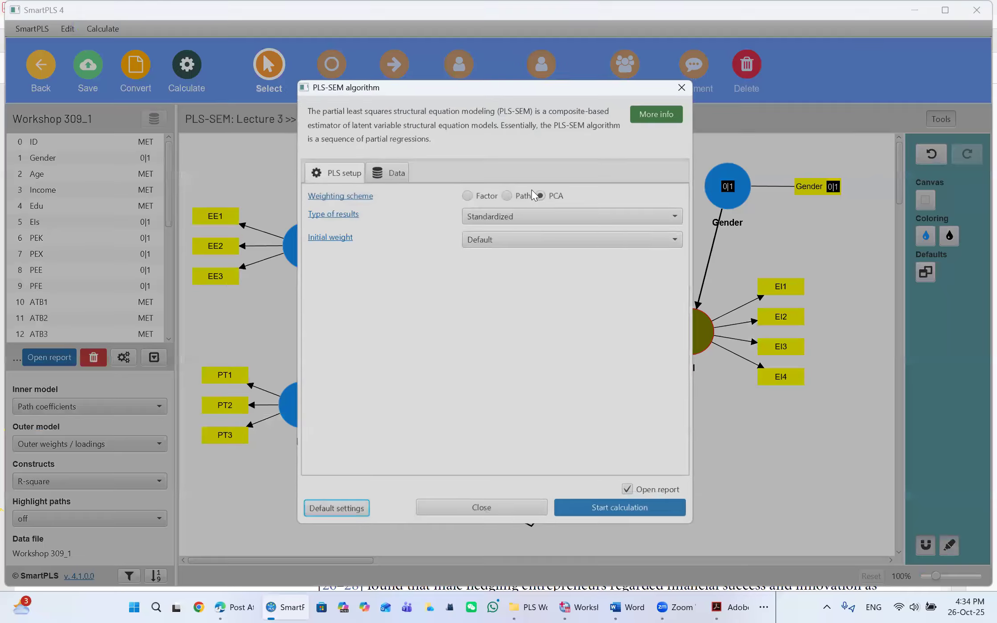
{"action": "left_click", "coordinate": [595, 511]}
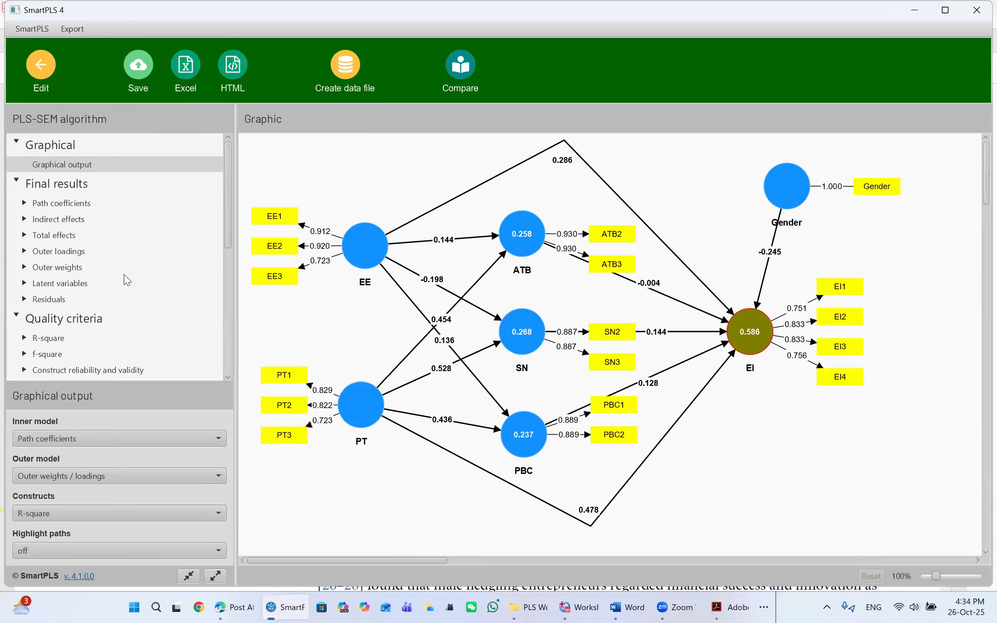
{"action": "scroll", "coordinate": [46, 321], "scroll_direction": "down", "scroll_amount": 3}
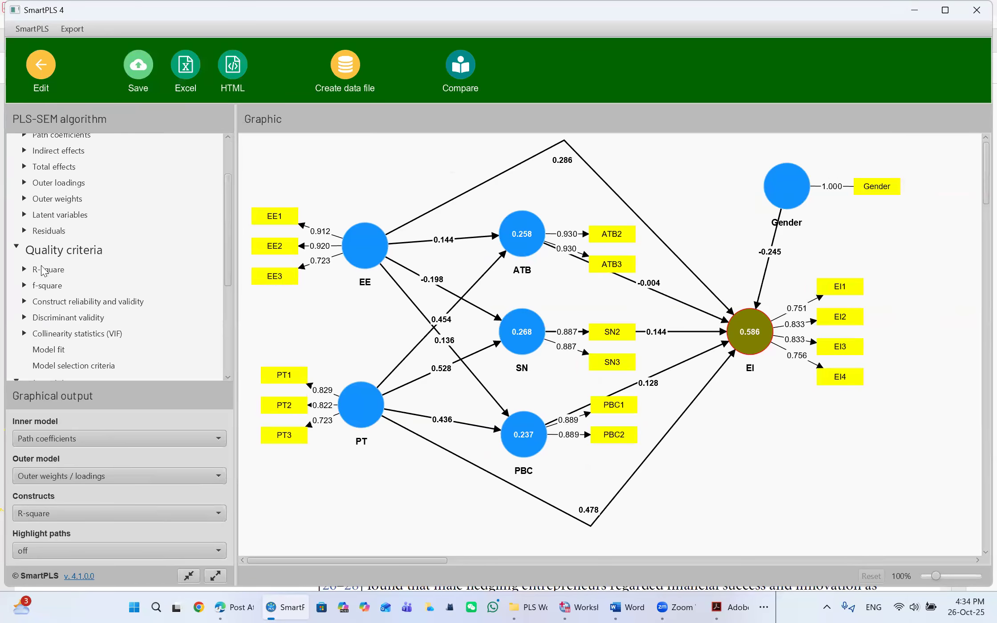
Check the reduced model's fit indices and outer loadings matrix in the PLS-SEM report, and go back to the model
{"action": "left_click", "coordinate": [48, 350]}
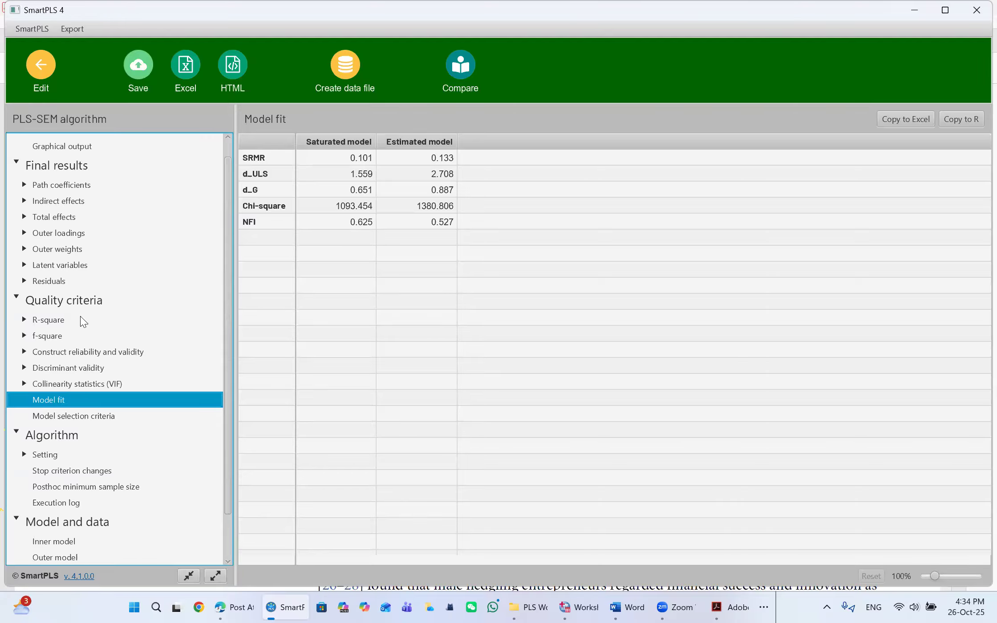
{"action": "left_click", "coordinate": [52, 234]}
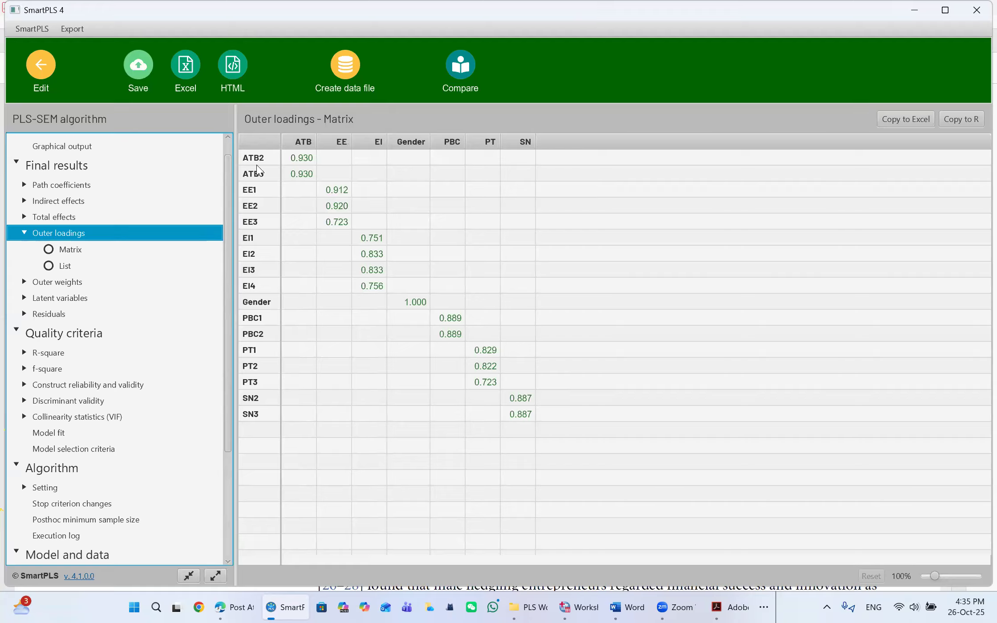
{"action": "left_click", "coordinate": [36, 69]}
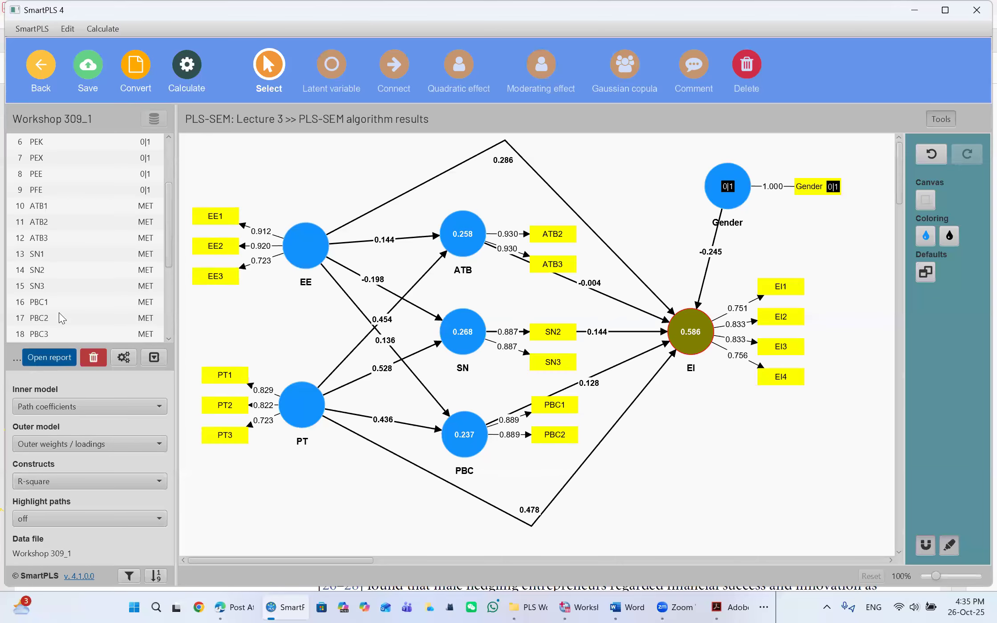
Reopen the report to check the reduced model's fit once more, return to the model, and view the EE construct's reliability results
{"action": "left_click", "coordinate": [39, 360]}
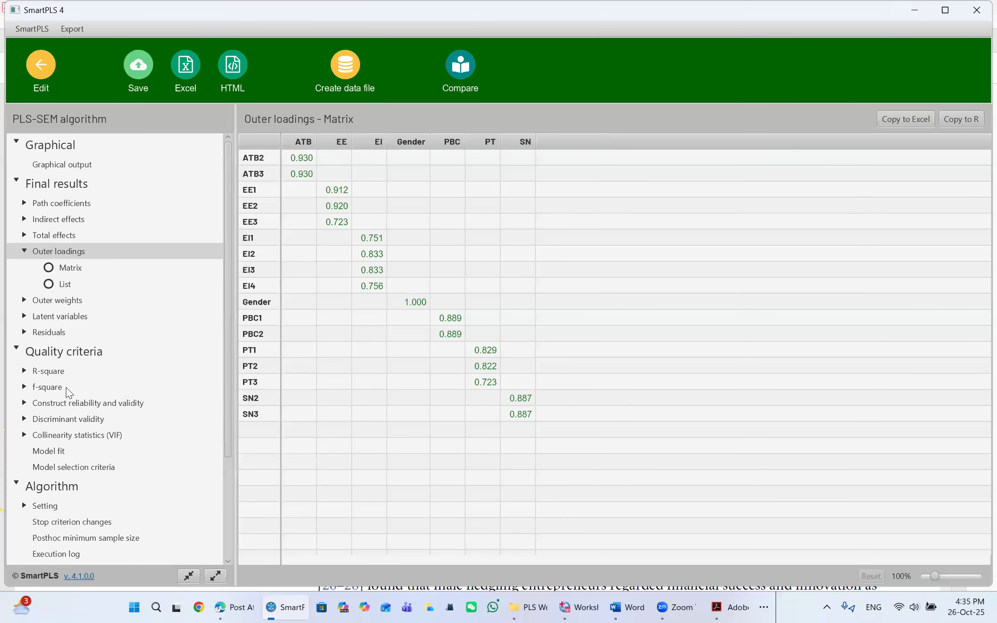
{"action": "left_click", "coordinate": [49, 452]}
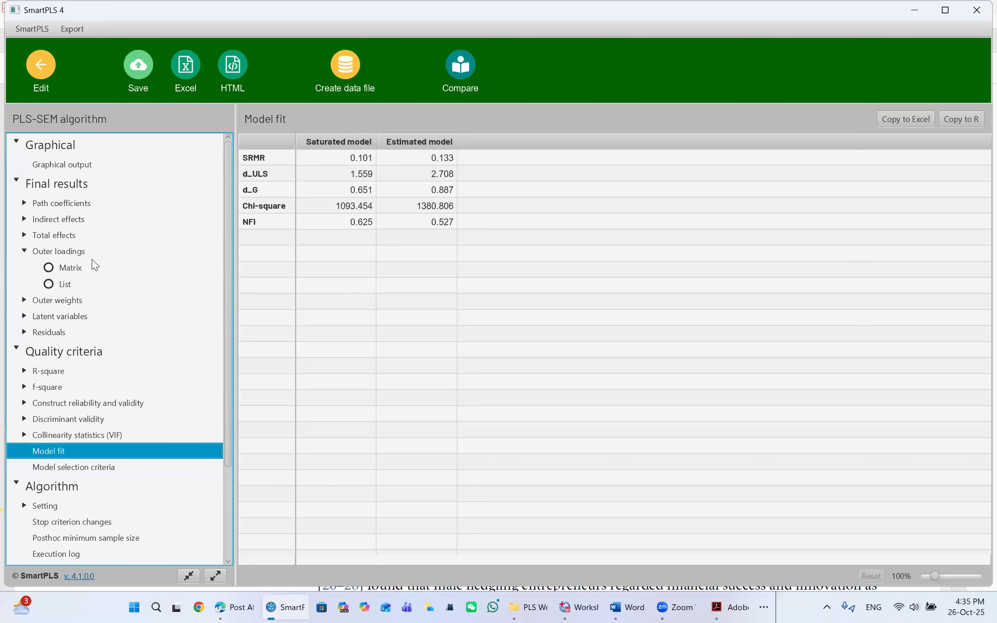
{"action": "left_click", "coordinate": [40, 65]}
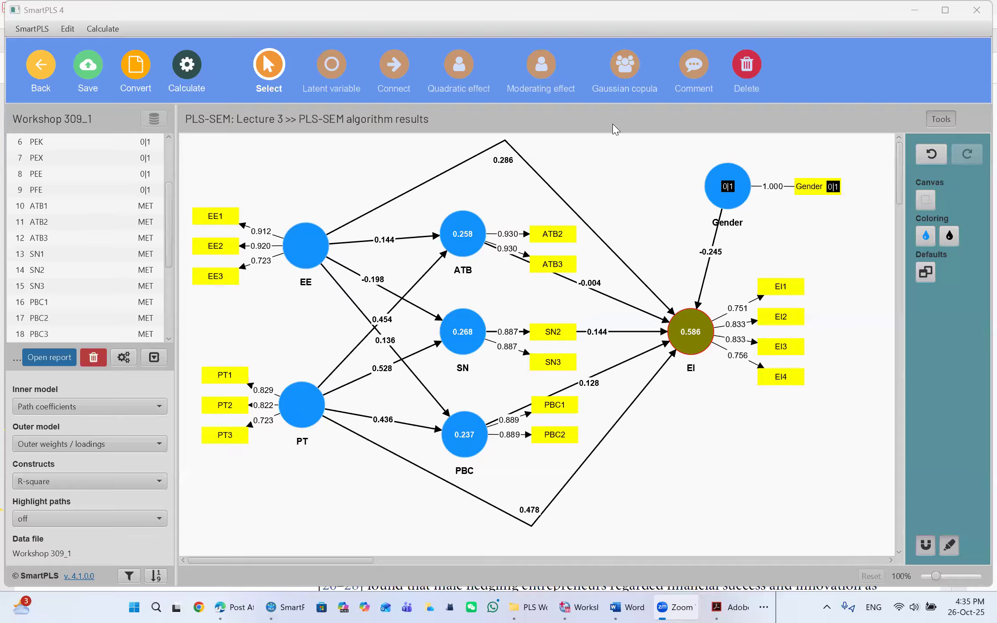
{"action": "mouse_move", "coordinate": [475, 329]}
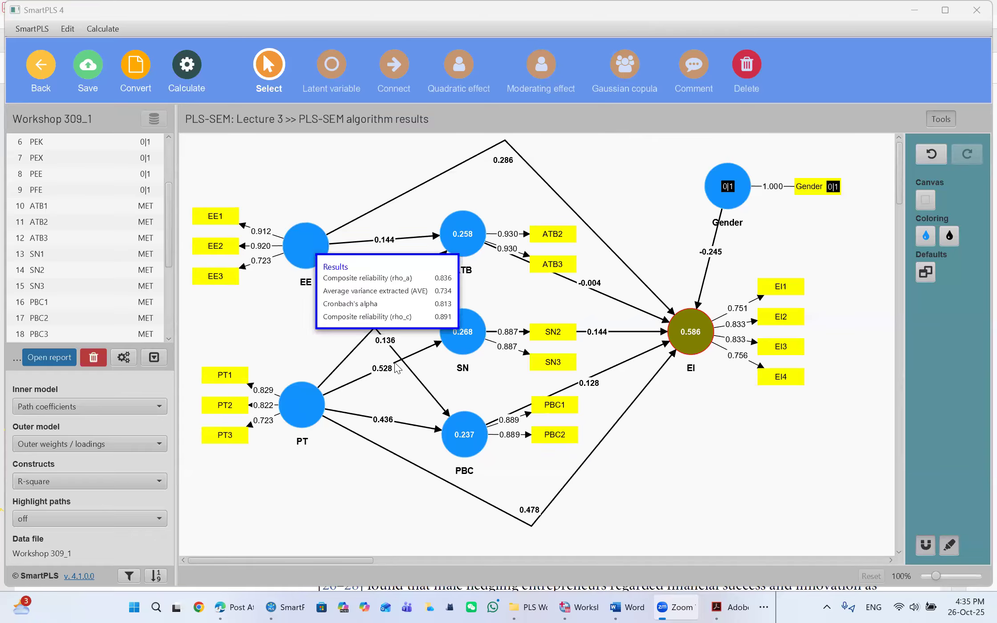
{"action": "mouse_move", "coordinate": [315, 268]}
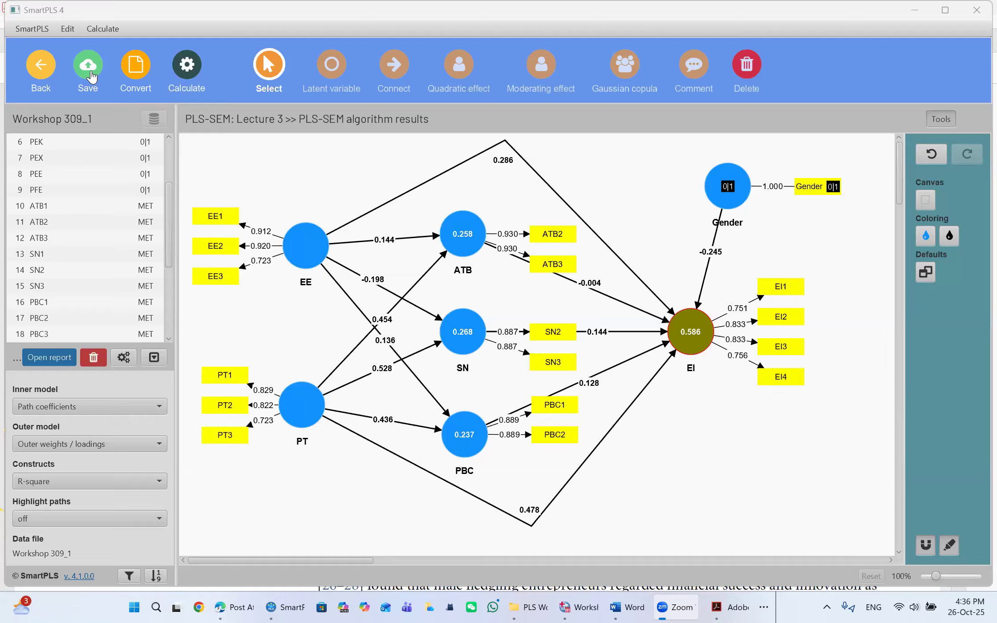
Save the model and assign the indicators ATB1, SN1 and PBC3 back to the ATB, SN and PBC constructs
{"action": "left_click", "coordinate": [92, 72]}
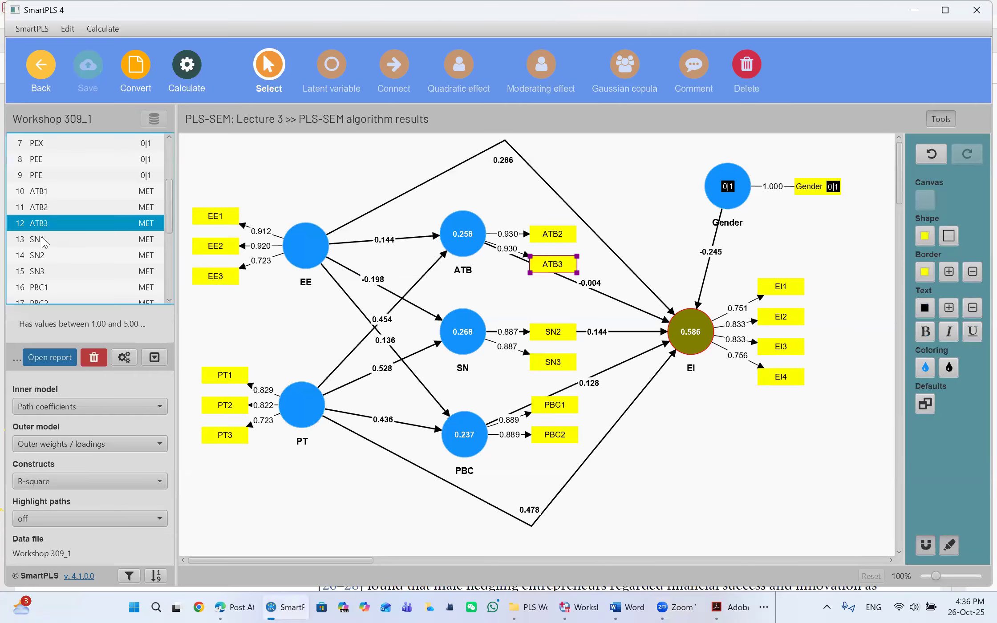
{"action": "left_click", "coordinate": [41, 191]}
{"action": "left_click_drag", "start_coordinate": [41, 192], "coordinate": [465, 225]}
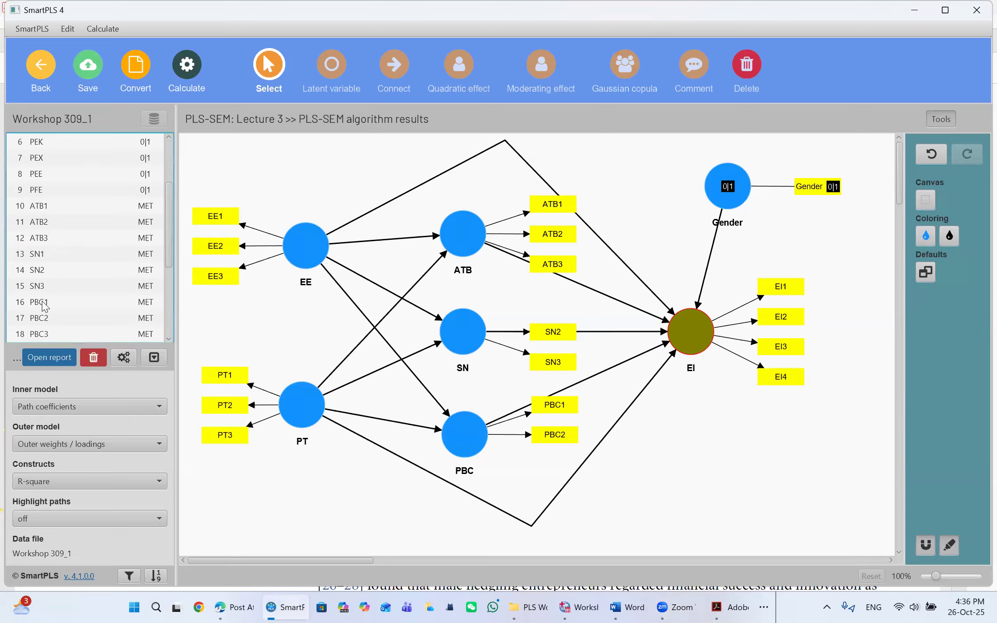
{"action": "left_click", "coordinate": [46, 255]}
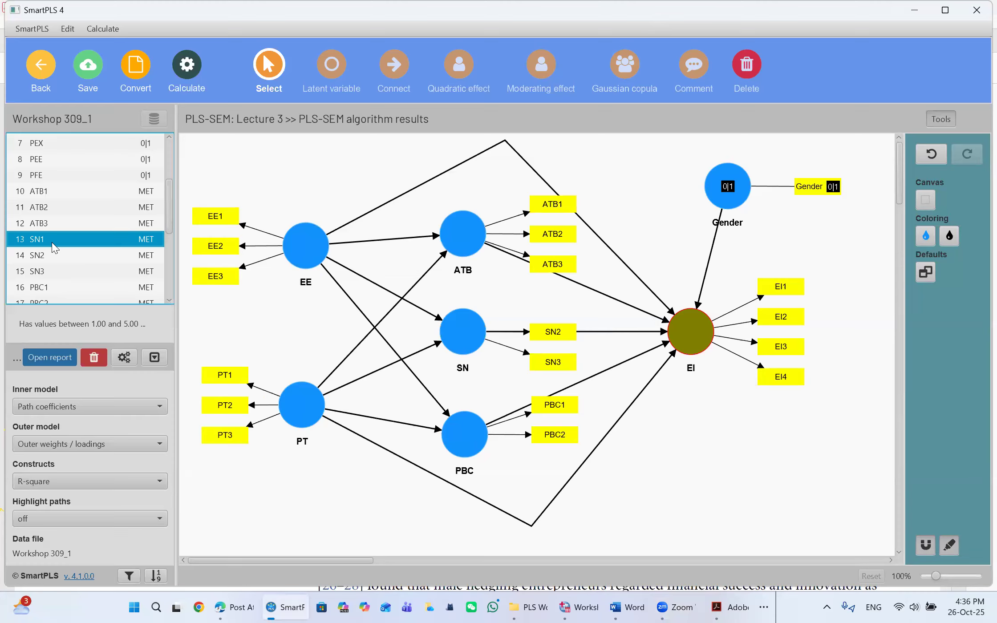
{"action": "left_click_drag", "start_coordinate": [52, 242], "coordinate": [462, 322]}
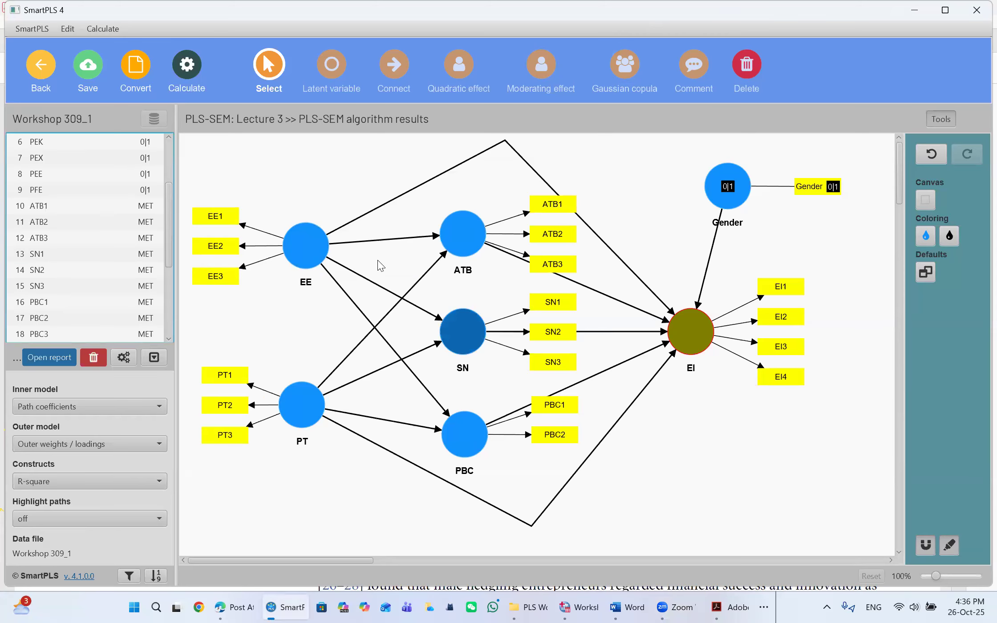
{"action": "left_click", "coordinate": [52, 303]}
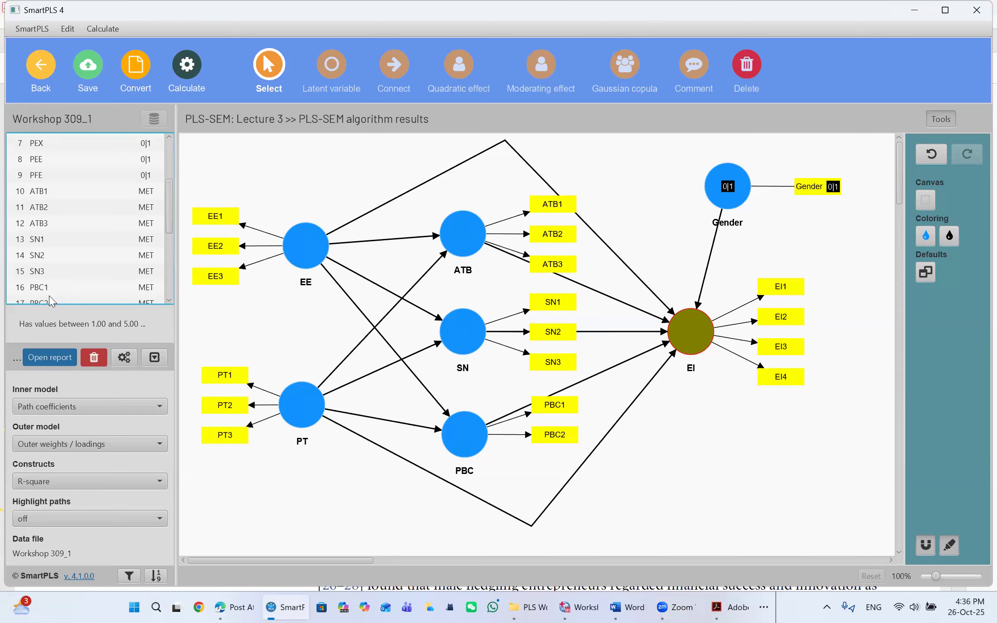
{"action": "scroll", "coordinate": [67, 278], "scroll_direction": "down", "scroll_amount": 2}
{"action": "left_click_drag", "start_coordinate": [49, 287], "coordinate": [462, 434]}
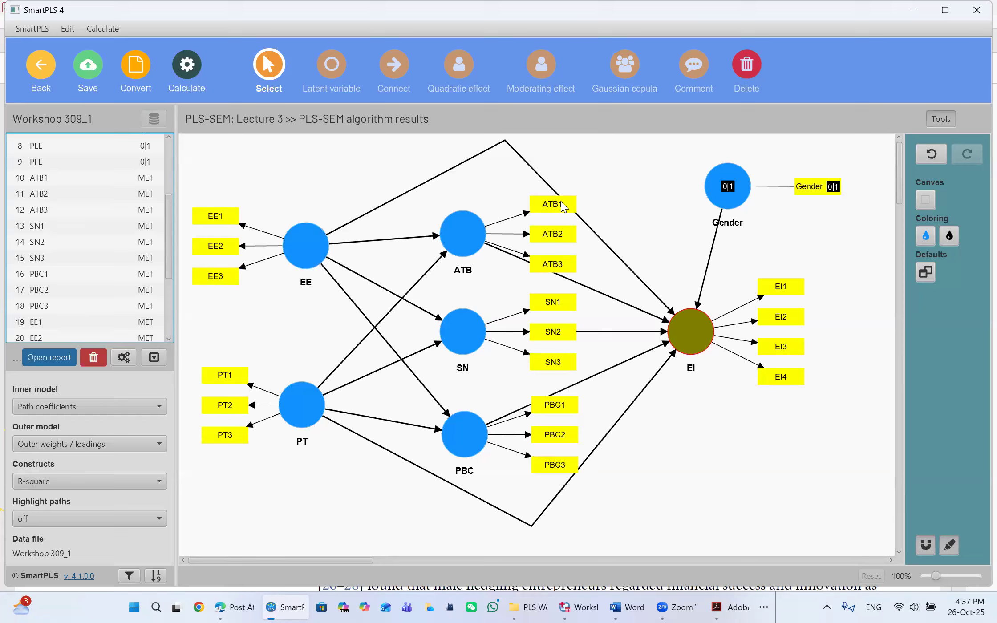
Add two bend points to the EE to EI path so it curves outward around the ATB indicators
{"action": "left_click", "coordinate": [587, 223]}
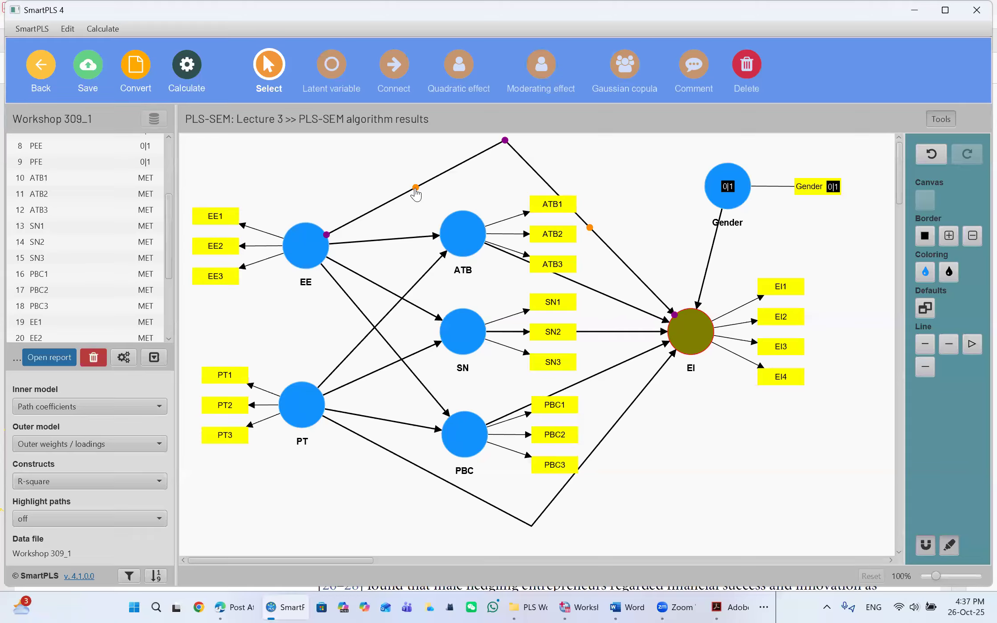
{"action": "left_click", "coordinate": [584, 183]}
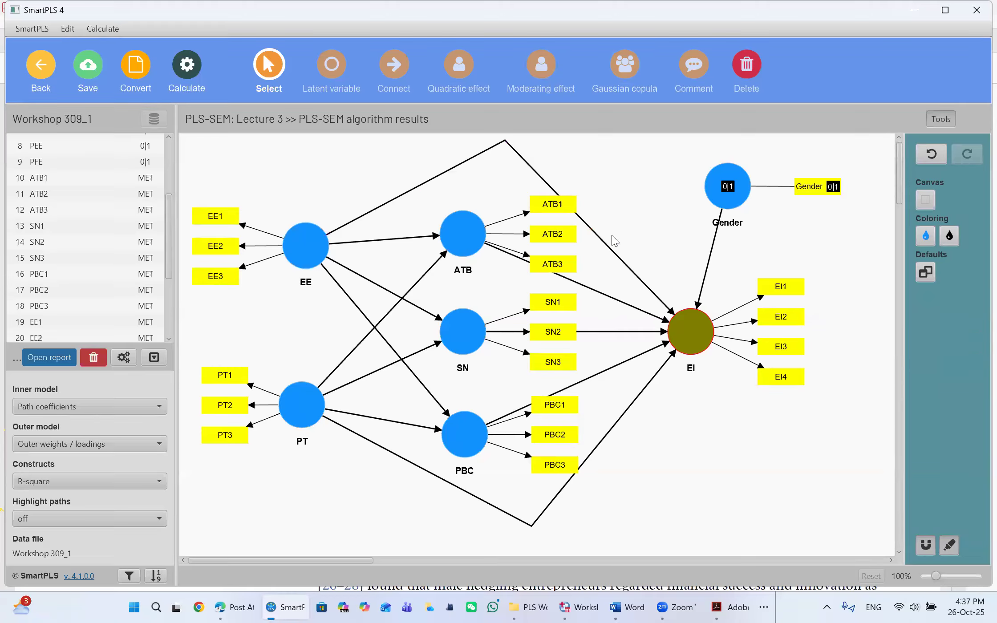
{"action": "left_click", "coordinate": [437, 175]}
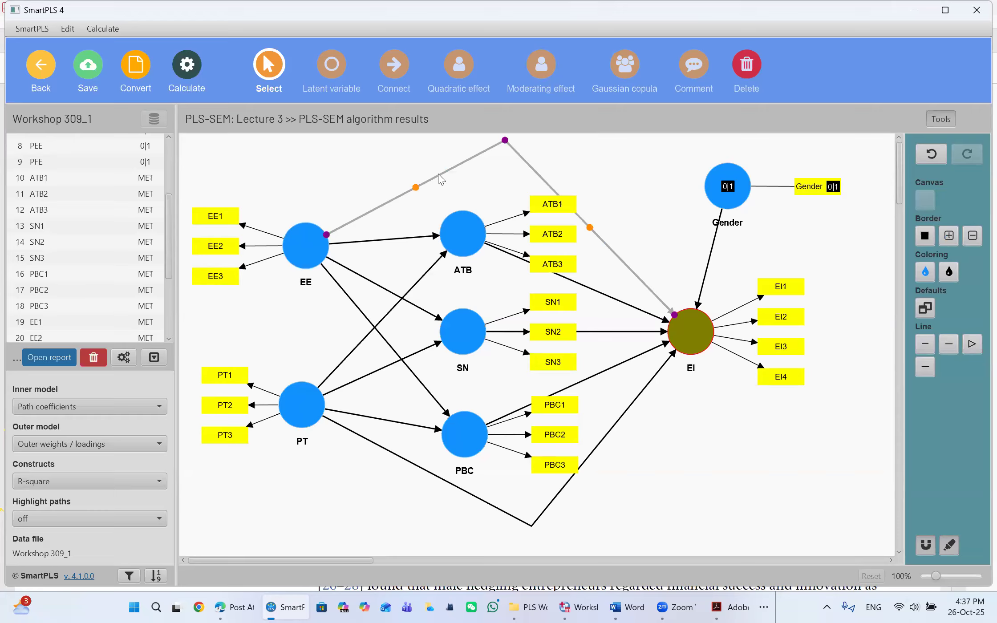
{"action": "left_click_drag", "start_coordinate": [590, 228], "coordinate": [629, 202]}
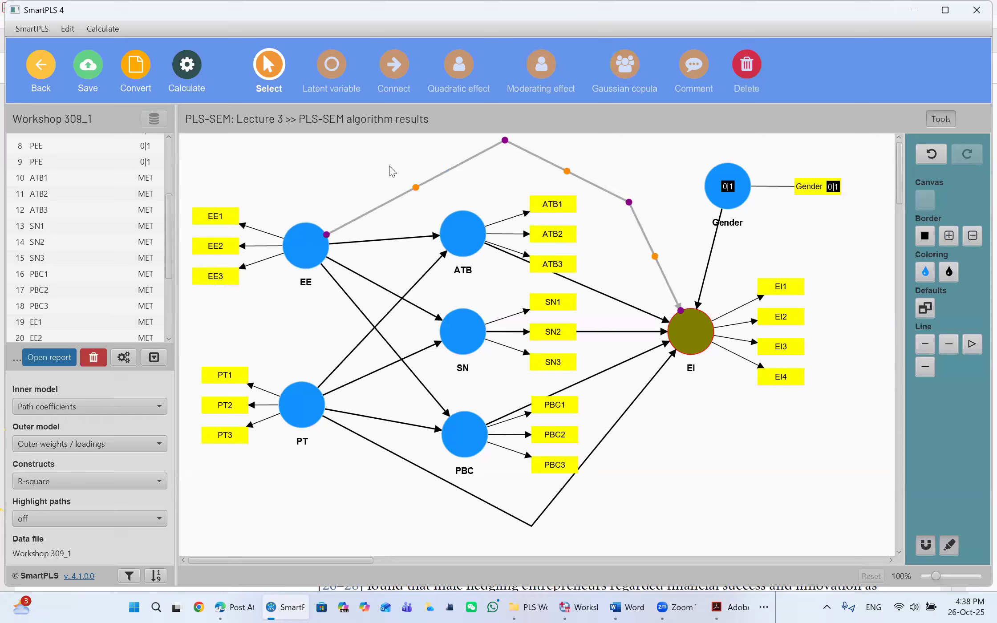
{"action": "left_click_drag", "start_coordinate": [415, 187], "coordinate": [382, 172]}
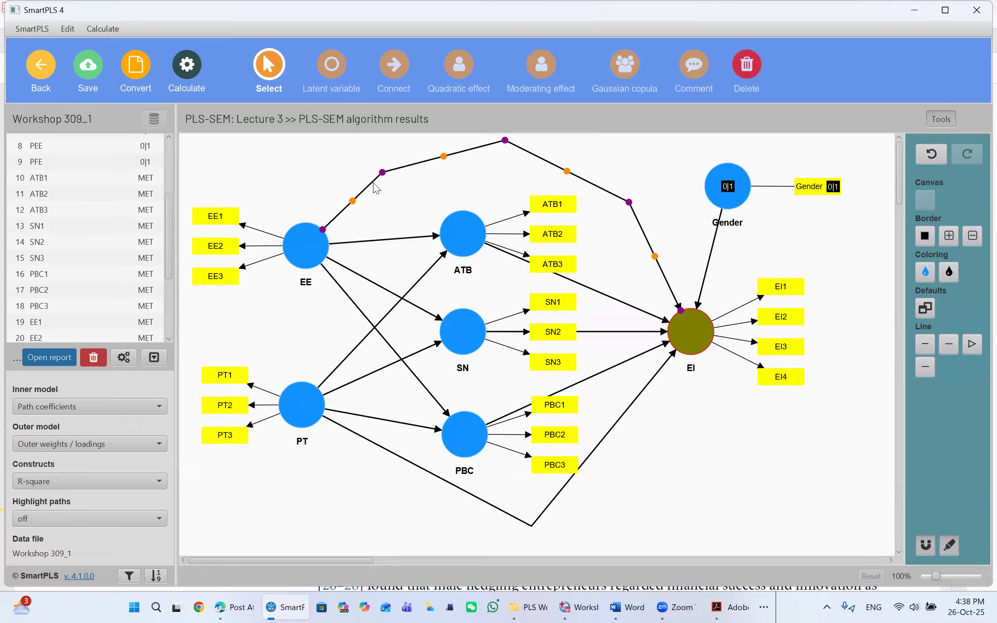
Add two bend points to the PT to EI path so it curves outward around the PBC indicators, and save the model
{"action": "left_click", "coordinate": [634, 400]}
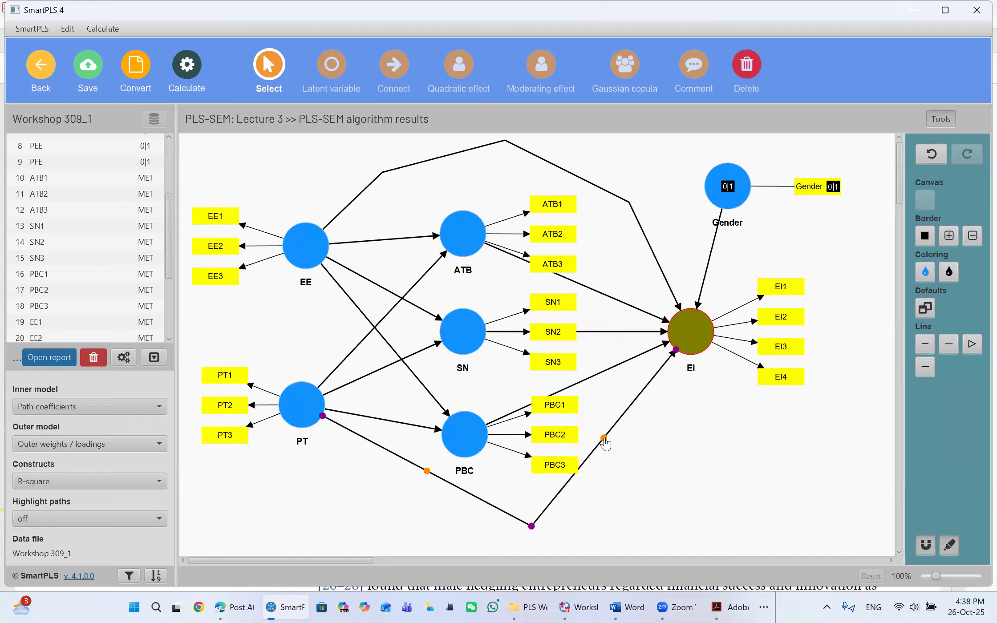
{"action": "left_click_drag", "start_coordinate": [604, 438], "coordinate": [656, 450]}
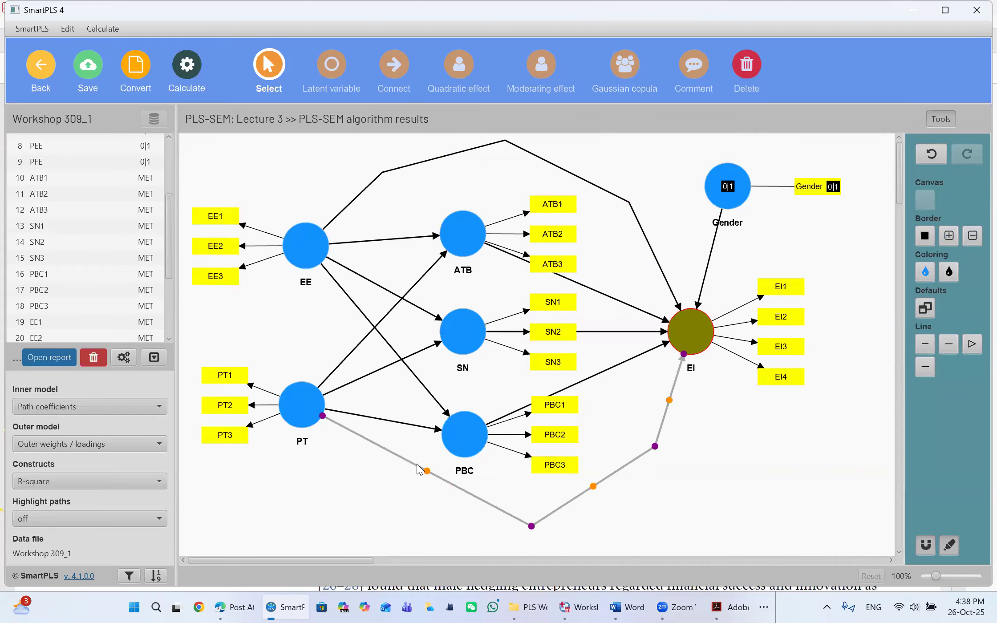
{"action": "left_click_drag", "start_coordinate": [426, 475], "coordinate": [395, 504]}
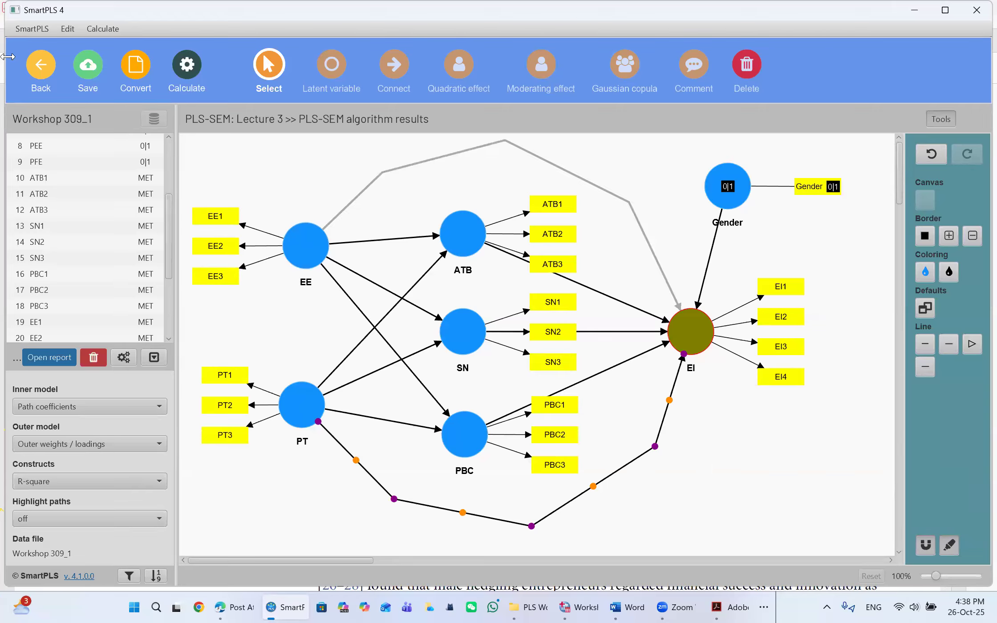
{"action": "key", "text": "ctrl+s"}
{"action": "left_click", "coordinate": [725, 438]}
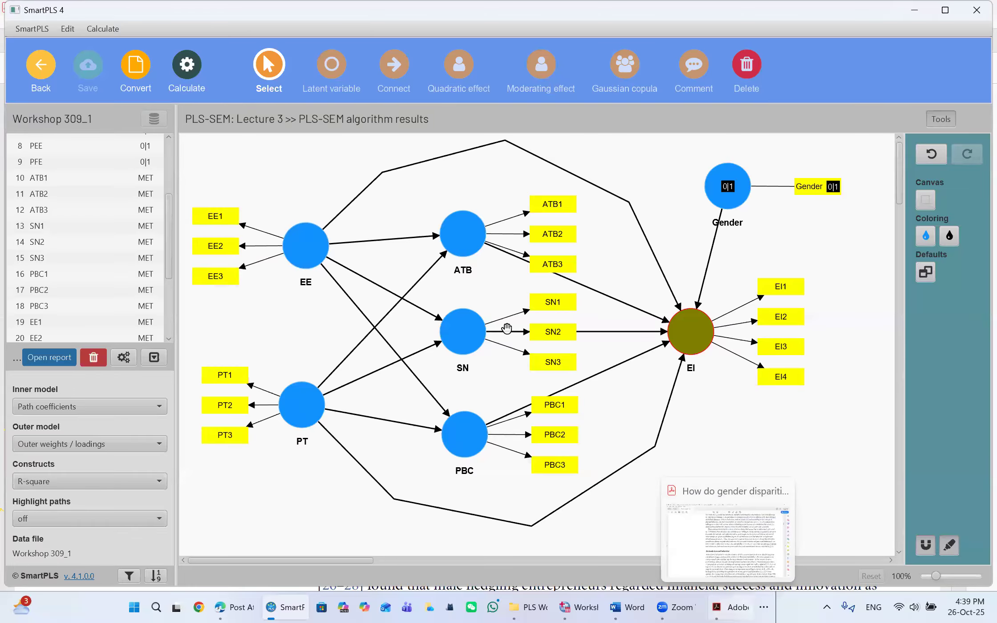
Switch to the published paper in Adobe Acrobat and examine the factor loadings in Table 2 on construct reliability and validity
{"action": "key", "text": "alt+Tab"}
{"action": "scroll", "coordinate": [505, 329], "scroll_direction": "down", "scroll_amount": 10}
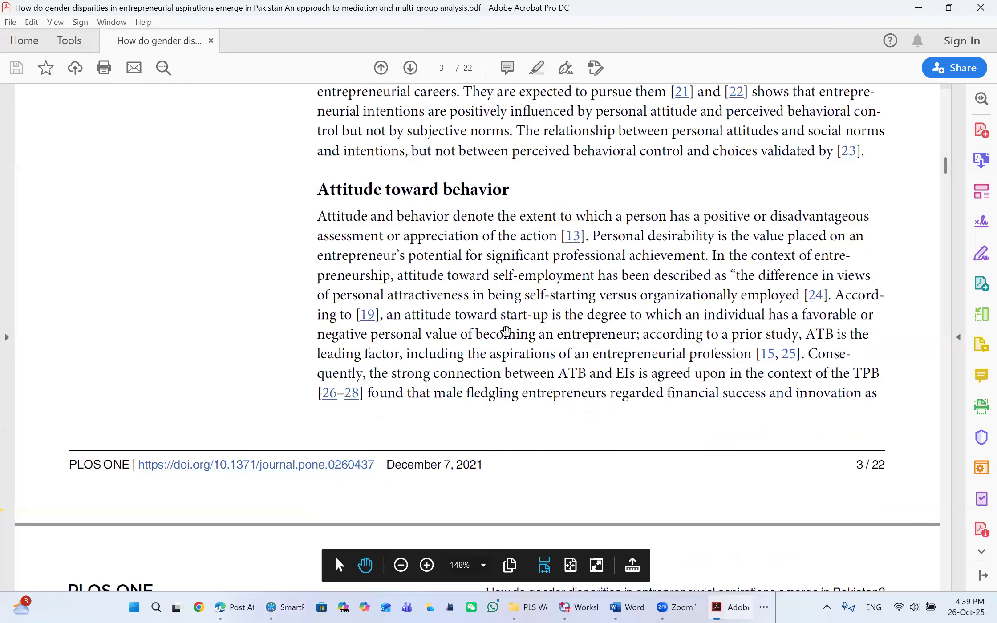
{"action": "scroll", "coordinate": [506, 331], "scroll_direction": "down", "scroll_amount": 8}
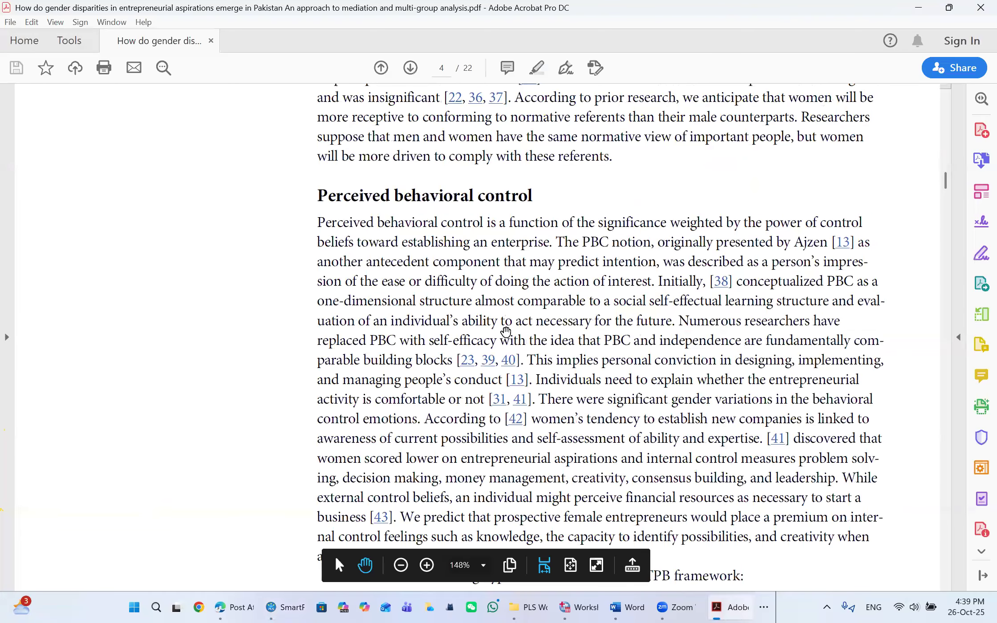
{"action": "scroll", "coordinate": [506, 332], "scroll_direction": "down", "scroll_amount": 10}
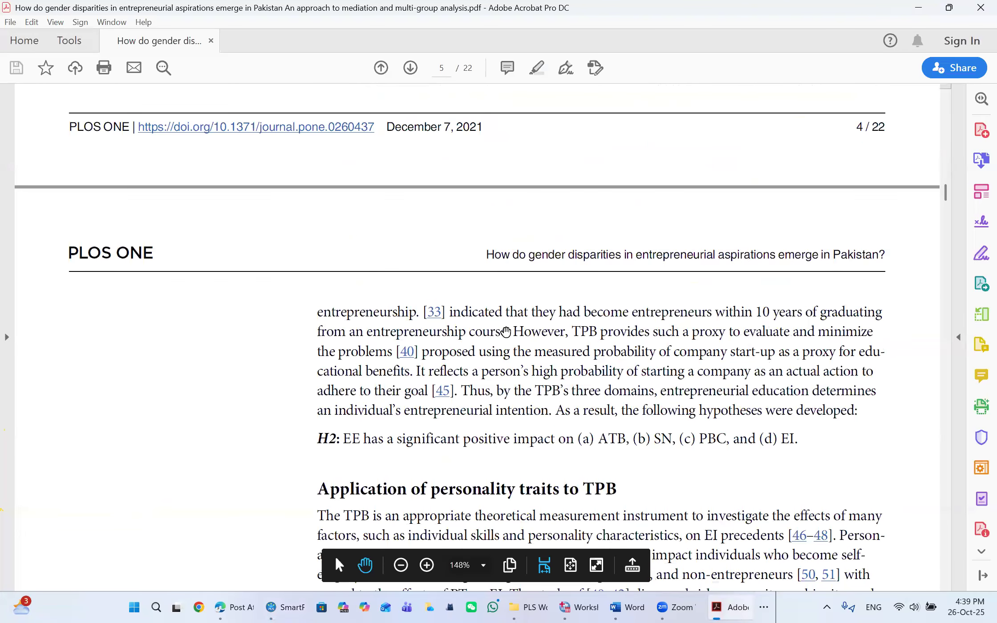
{"action": "scroll", "coordinate": [506, 331], "scroll_direction": "down", "scroll_amount": 1}
{"action": "scroll", "coordinate": [506, 332], "scroll_direction": "down", "scroll_amount": 15}
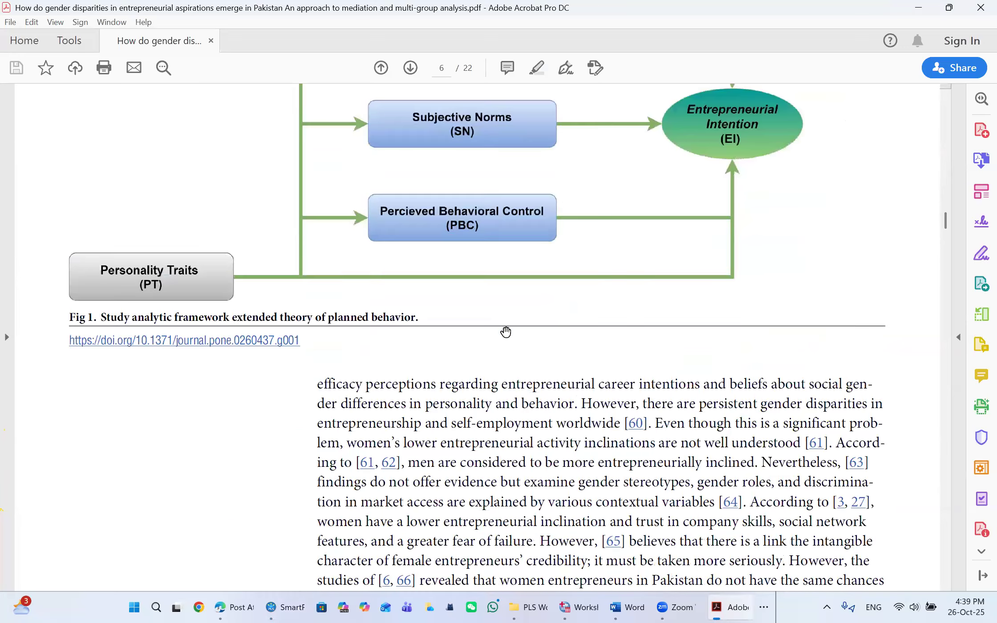
{"action": "scroll", "coordinate": [506, 332], "scroll_direction": "down", "scroll_amount": 15}
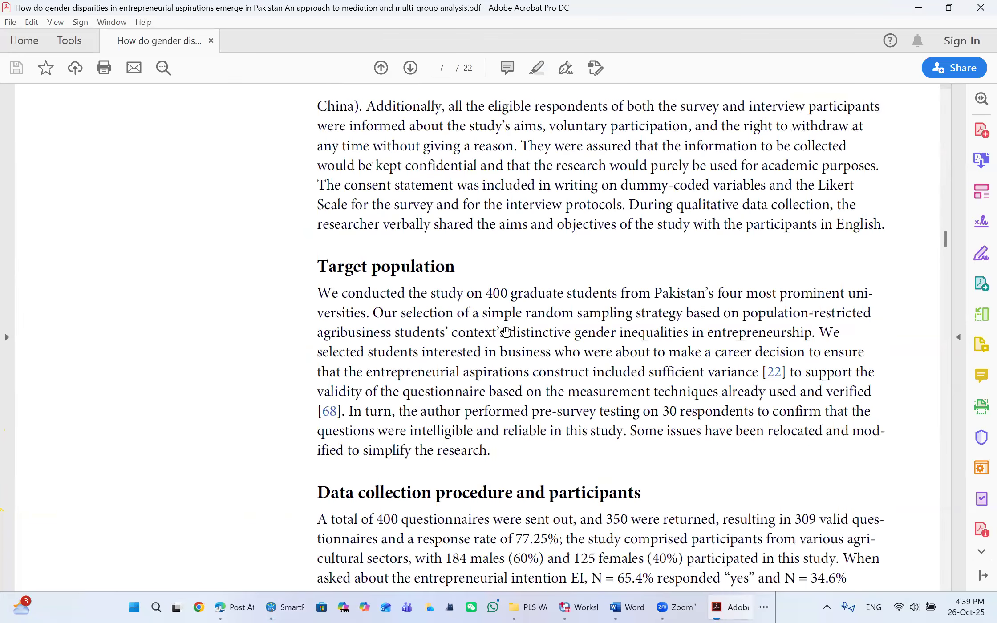
{"action": "scroll", "coordinate": [506, 331], "scroll_direction": "down", "scroll_amount": 15}
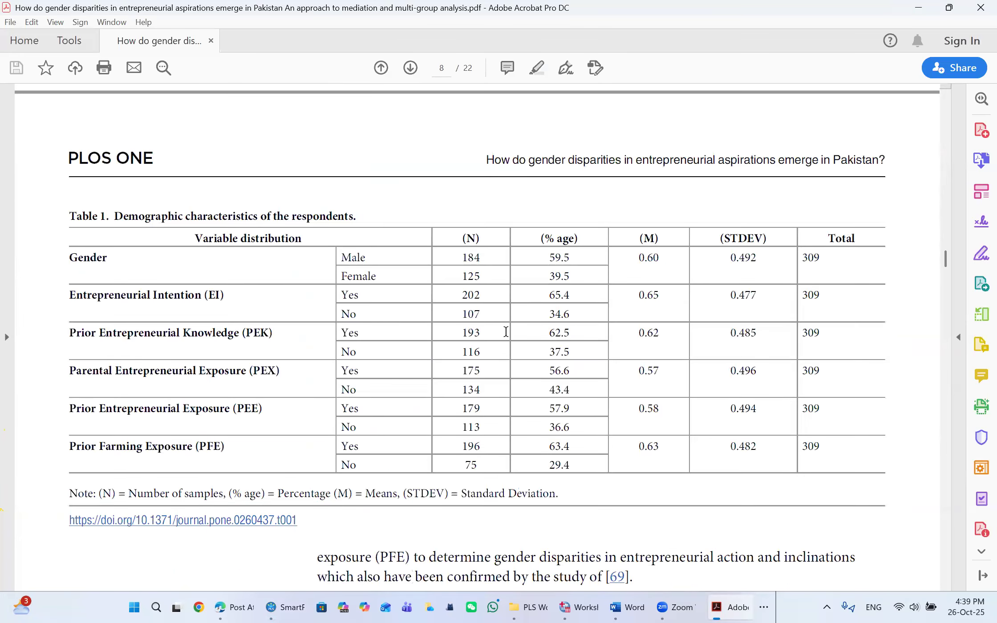
{"action": "scroll", "coordinate": [506, 332], "scroll_direction": "down", "scroll_amount": 15}
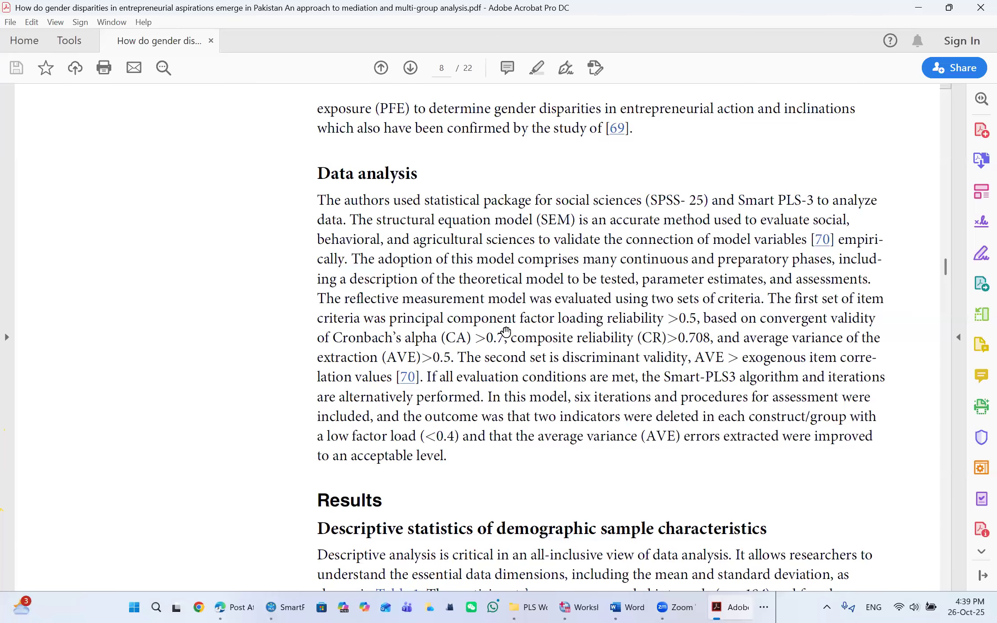
{"action": "scroll", "coordinate": [506, 331], "scroll_direction": "down", "scroll_amount": 15}
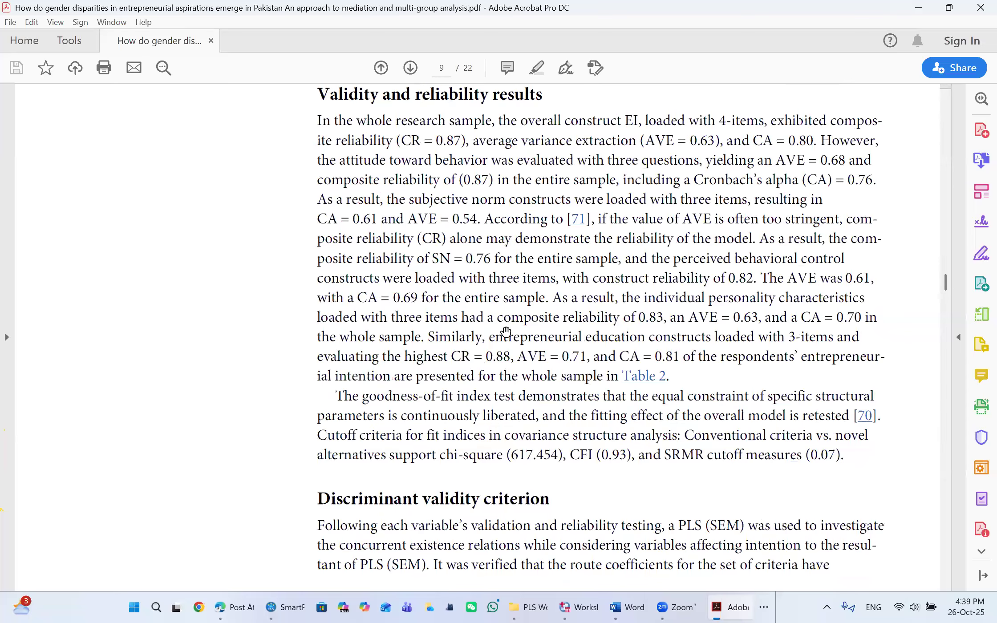
{"action": "scroll", "coordinate": [506, 332], "scroll_direction": "down", "scroll_amount": 10}
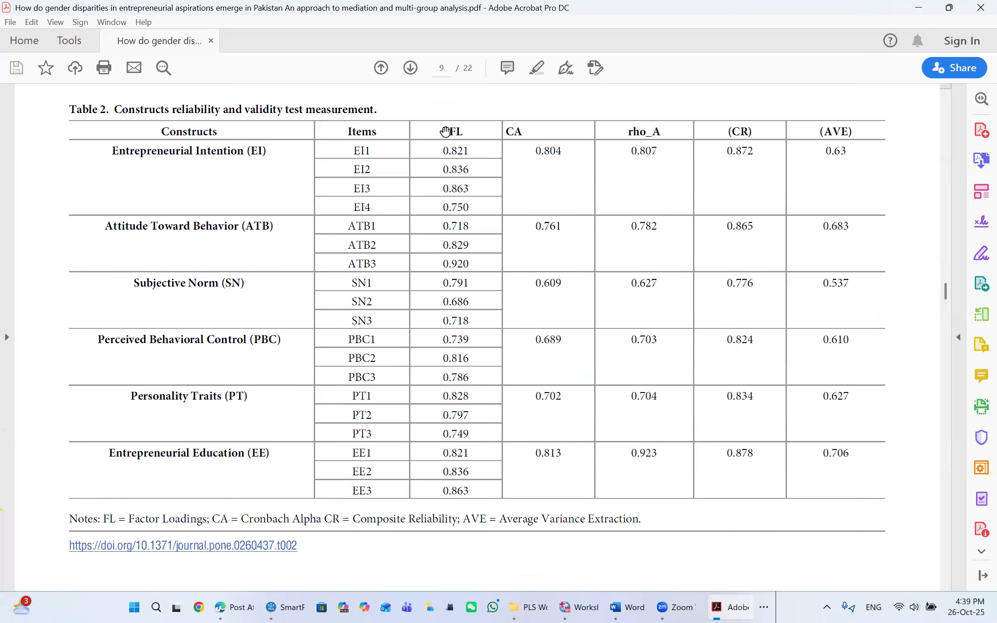
{"action": "left_click_drag", "start_coordinate": [447, 132], "coordinate": [450, 341]}
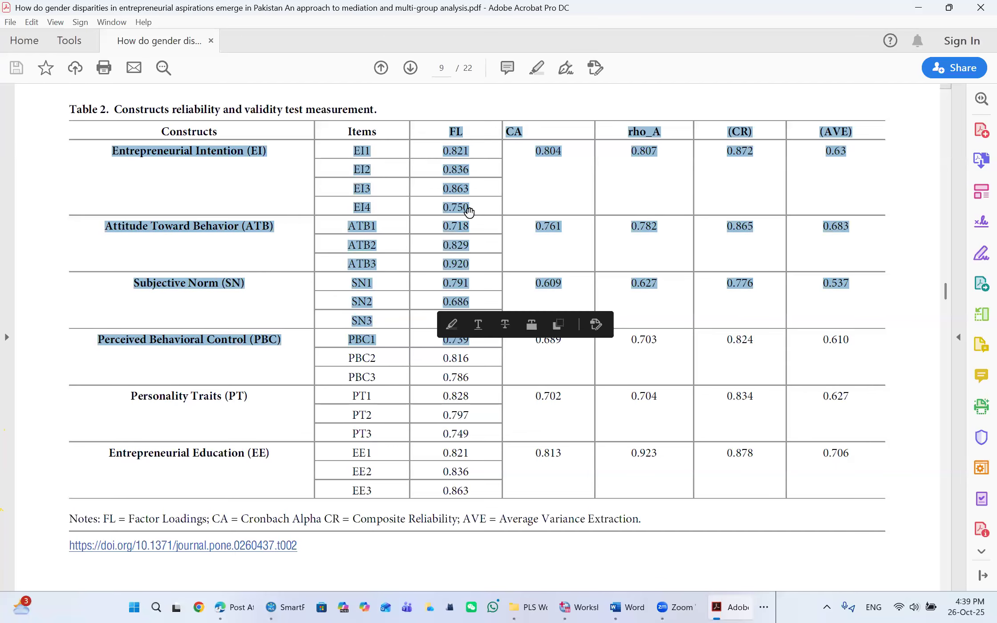
{"action": "left_click", "coordinate": [469, 130]}
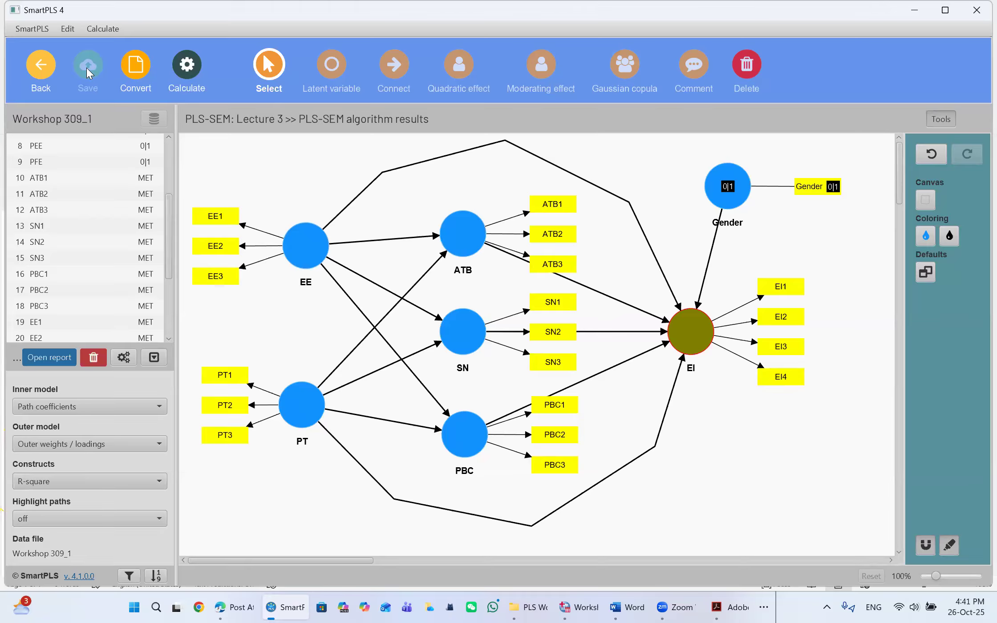
Leave the SmartPLS model for the workspace overview and collapse the Lecture2 project
{"action": "left_click", "coordinate": [39, 67]}
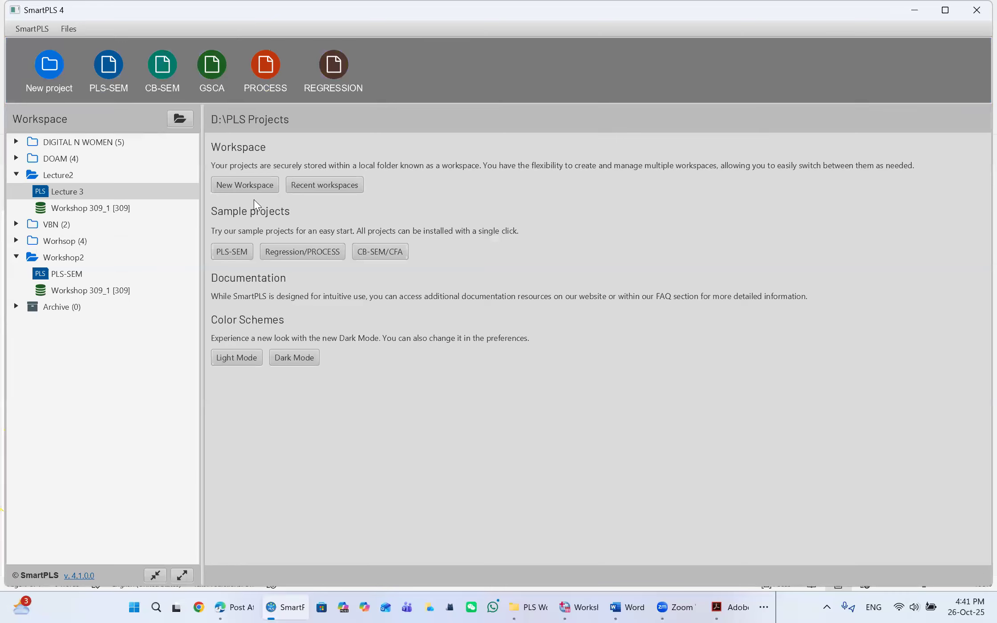
{"action": "left_click", "coordinate": [173, 212]}
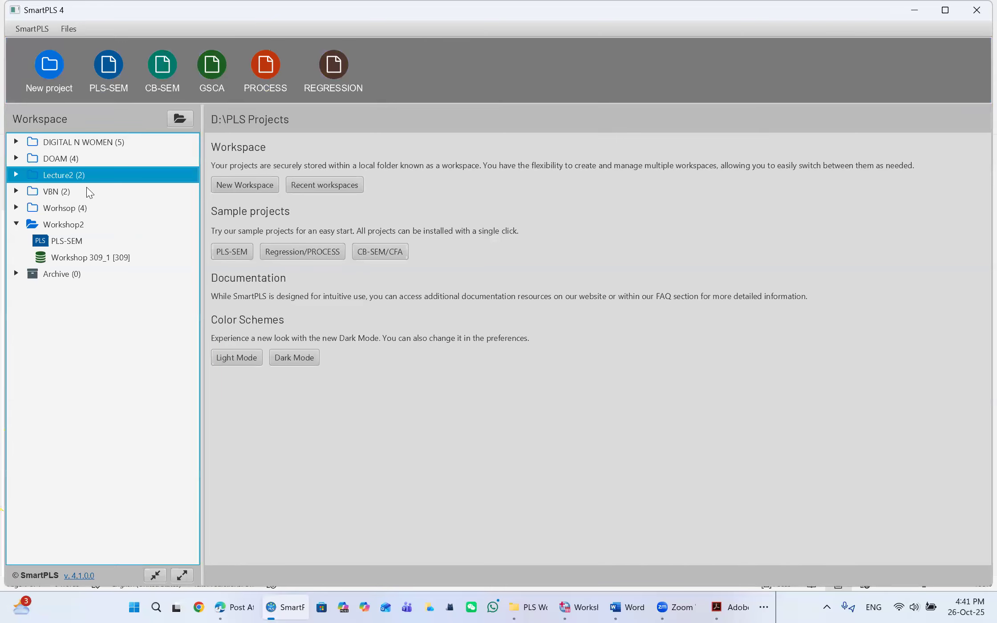